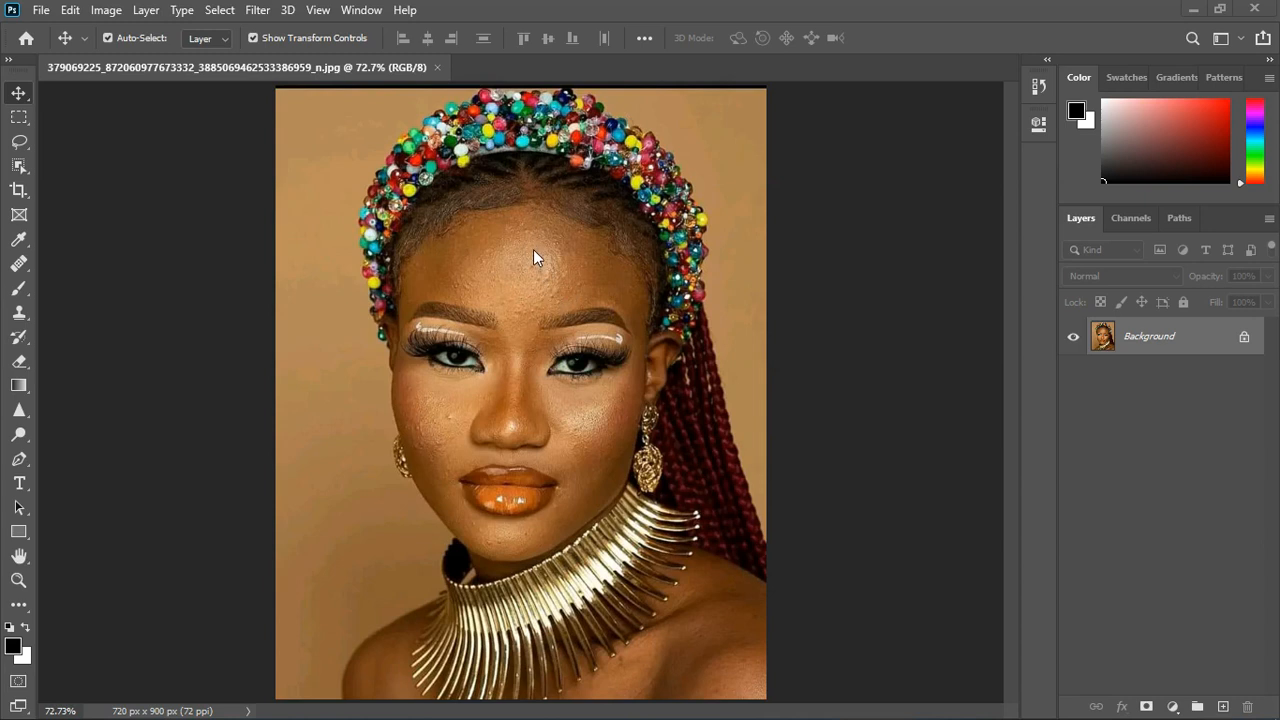
{"action": "scroll", "coordinate": [533, 258], "scroll_direction": "down", "scroll_amount": 1}
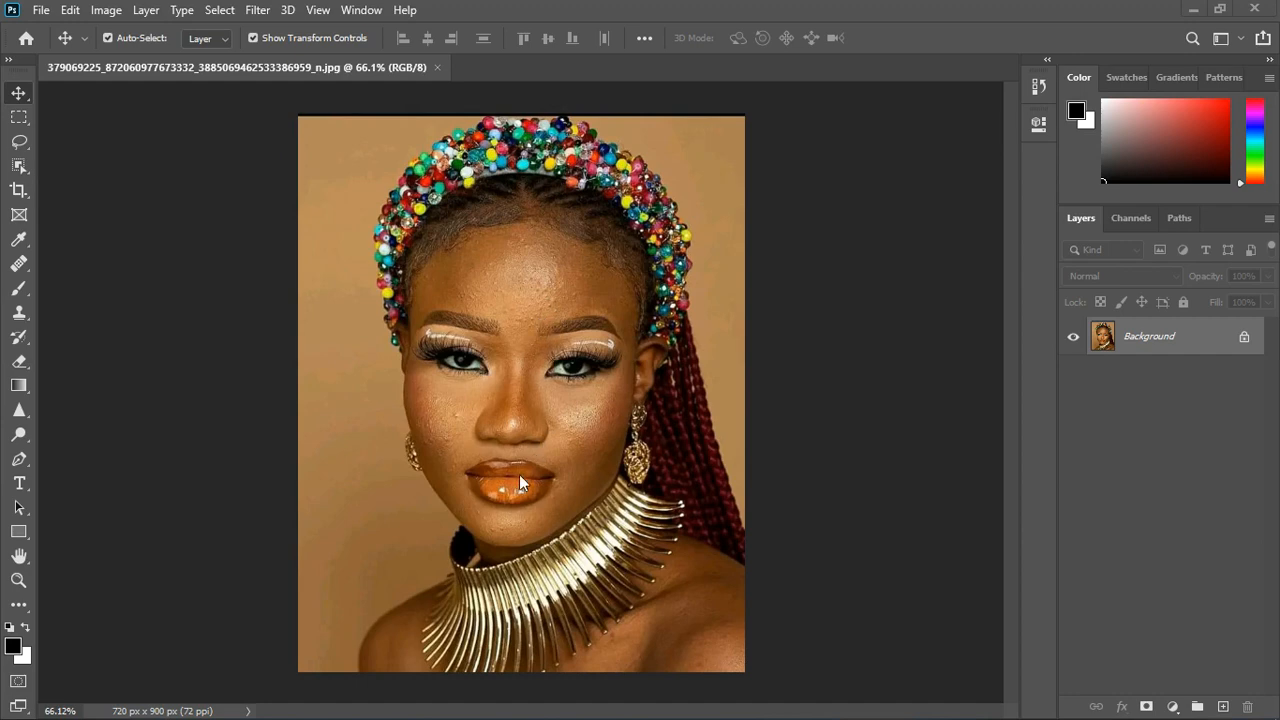
{"action": "scroll", "coordinate": [509, 447], "scroll_direction": "up", "scroll_amount": 3}
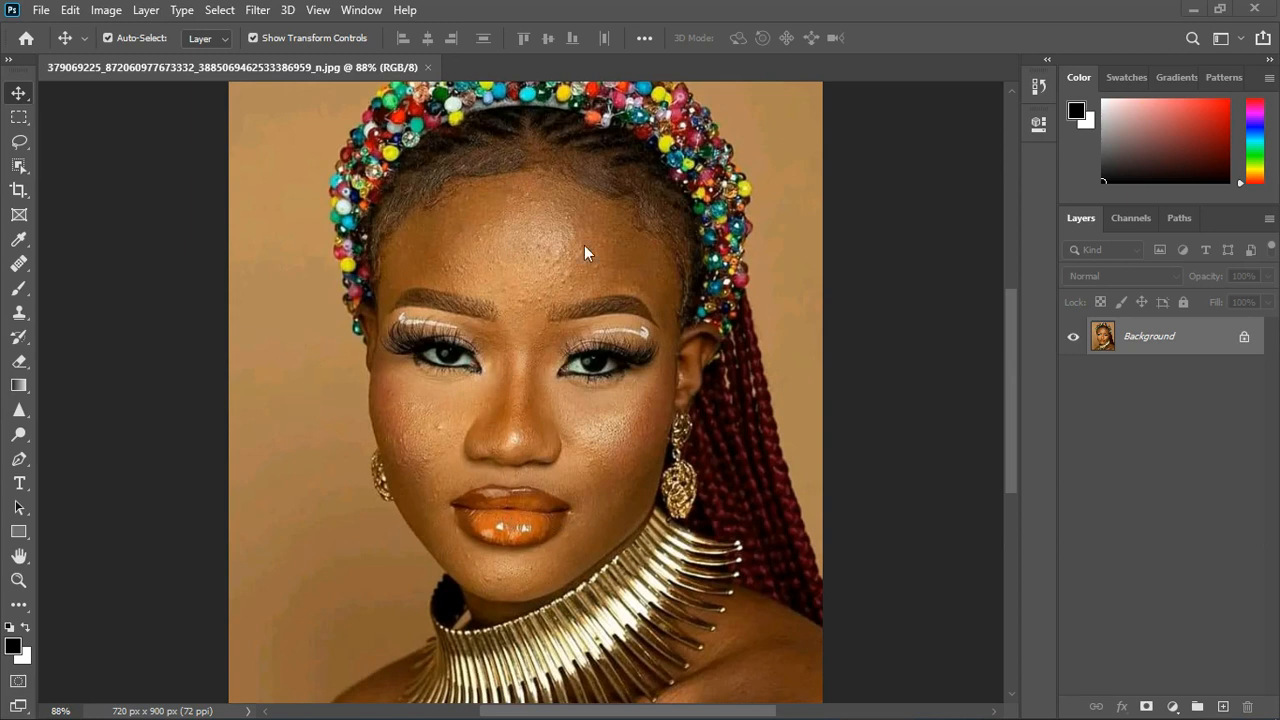
{"action": "scroll", "coordinate": [578, 304], "scroll_direction": "down", "scroll_amount": 2}
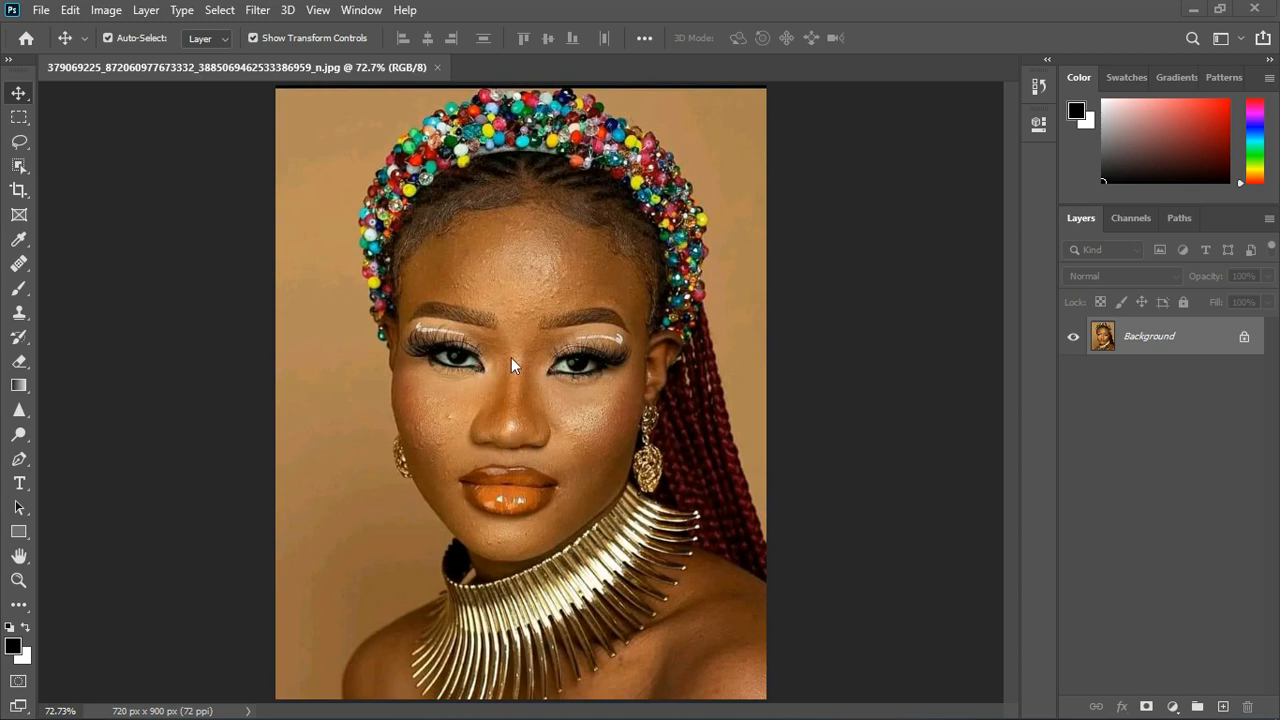
- Unlock the Background layer and duplicate it
{"action": "left_click", "coordinate": [1246, 338]}
{"action": "key", "text": "ctrl+j"}
{"action": "key", "text": "ctrl+u"}
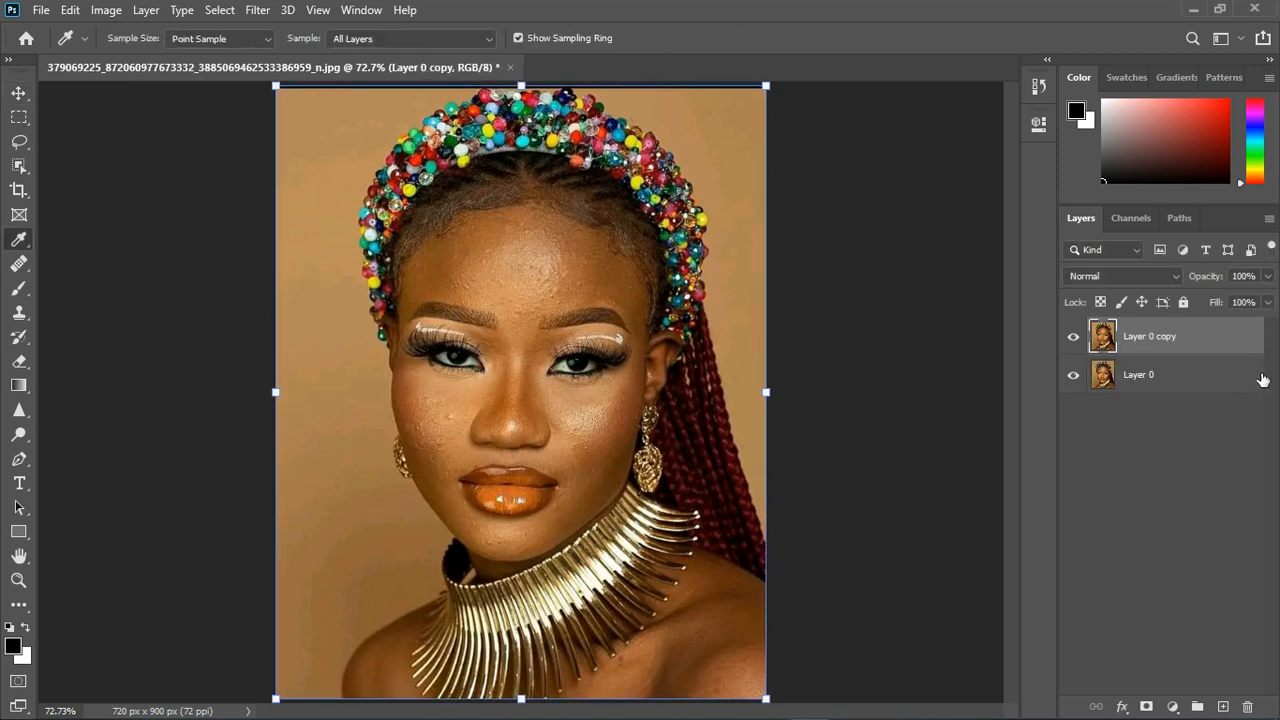
{"action": "left_click", "coordinate": [815, 180]}
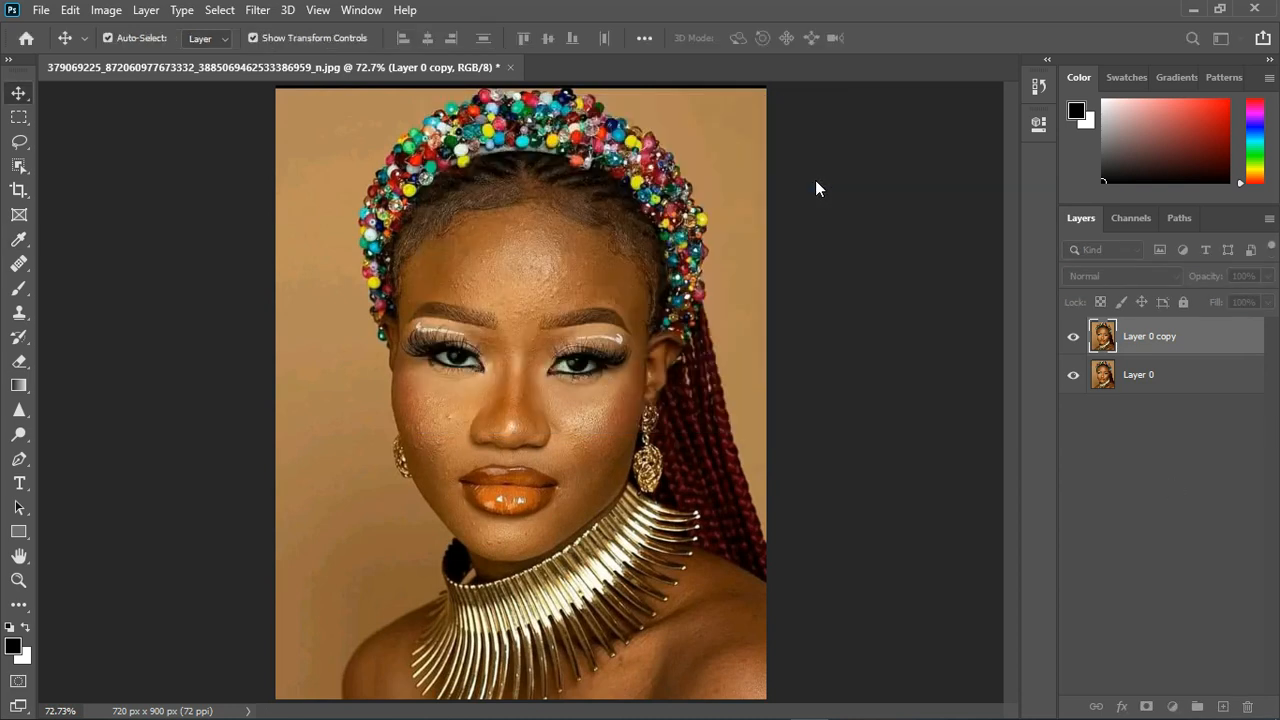
- Add a Hue/Saturation adjustment layer above the duplicate and sample the forehead skin to target its color range
{"action": "left_click", "coordinate": [1172, 706]}
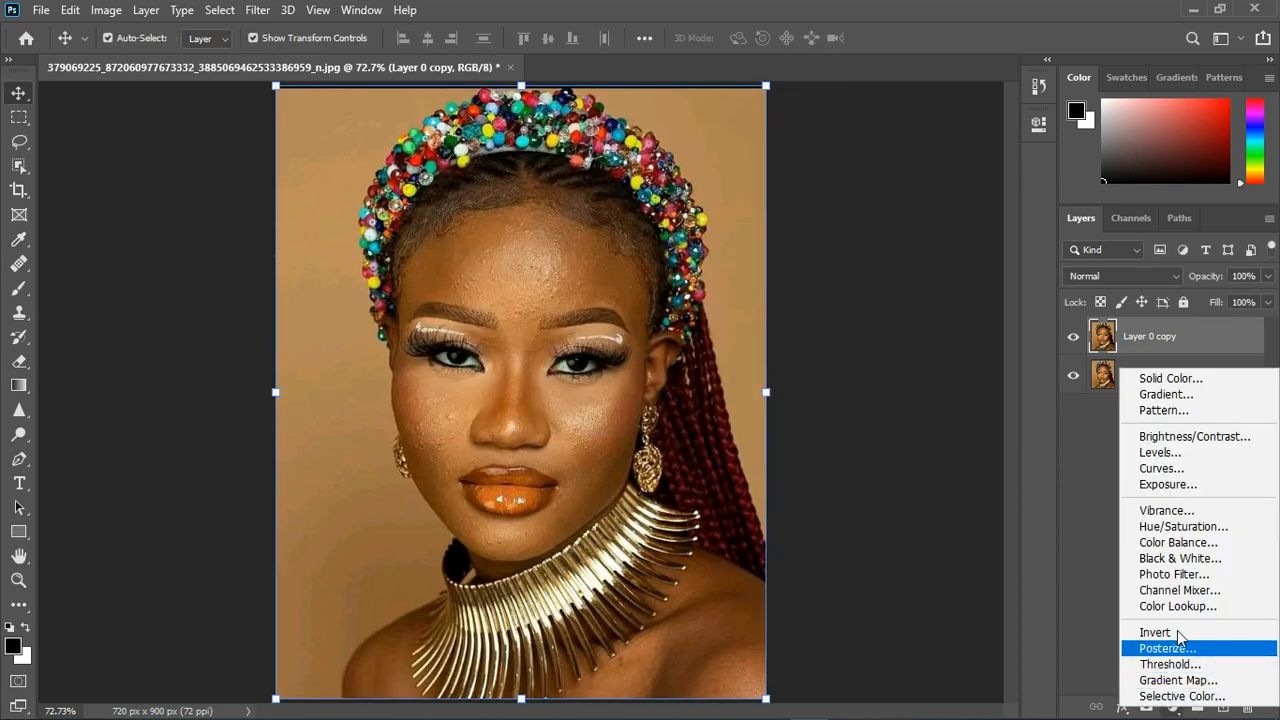
{"action": "left_click", "coordinate": [1183, 527]}
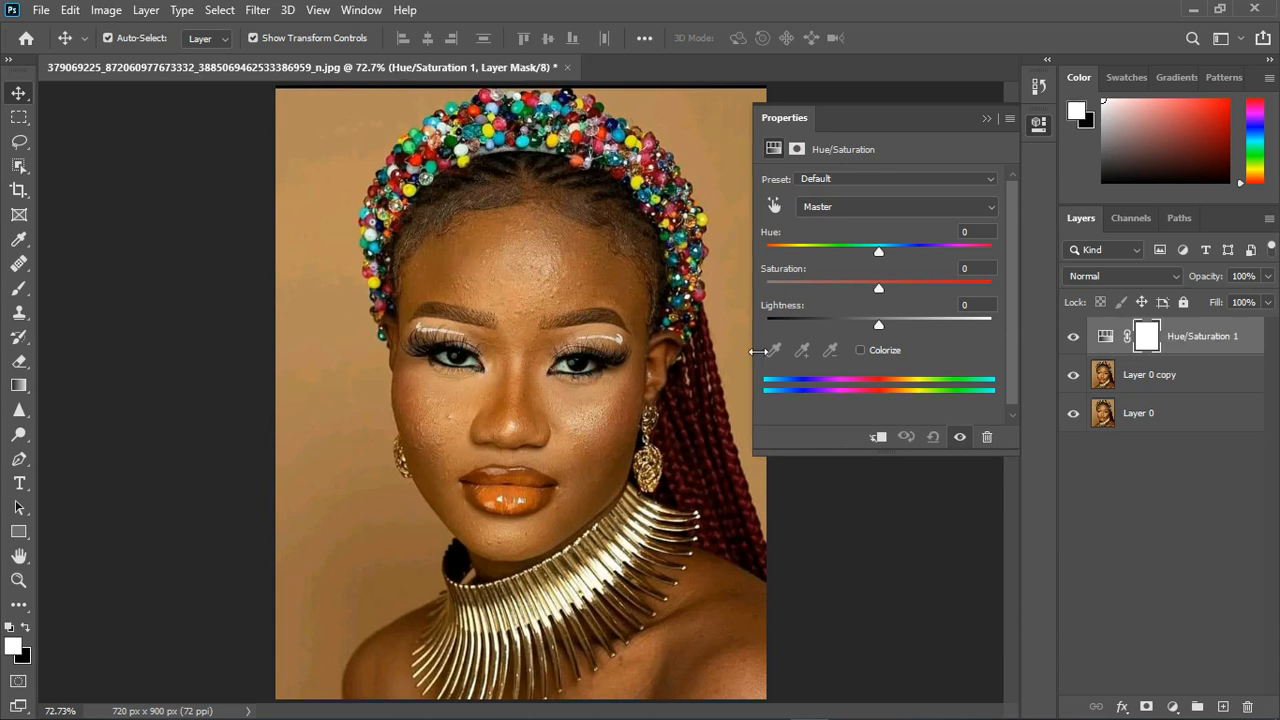
{"action": "left_click", "coordinate": [774, 205]}
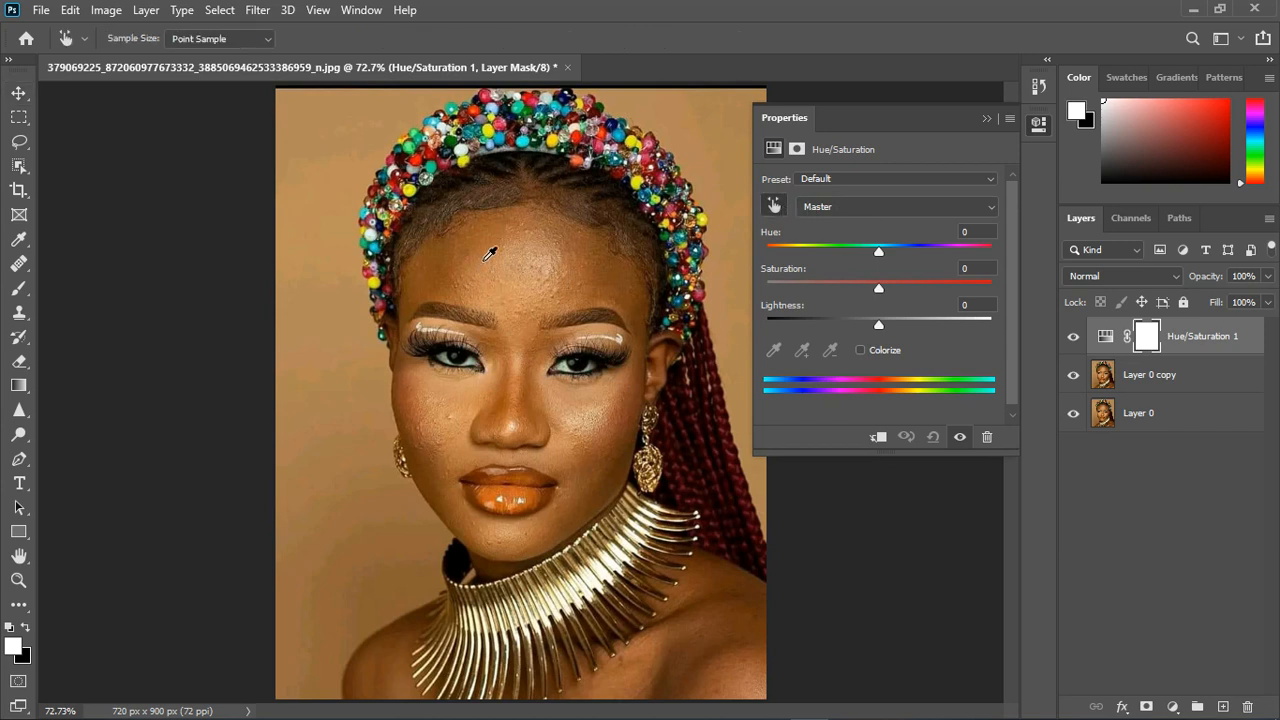
{"action": "left_click", "coordinate": [487, 255]}
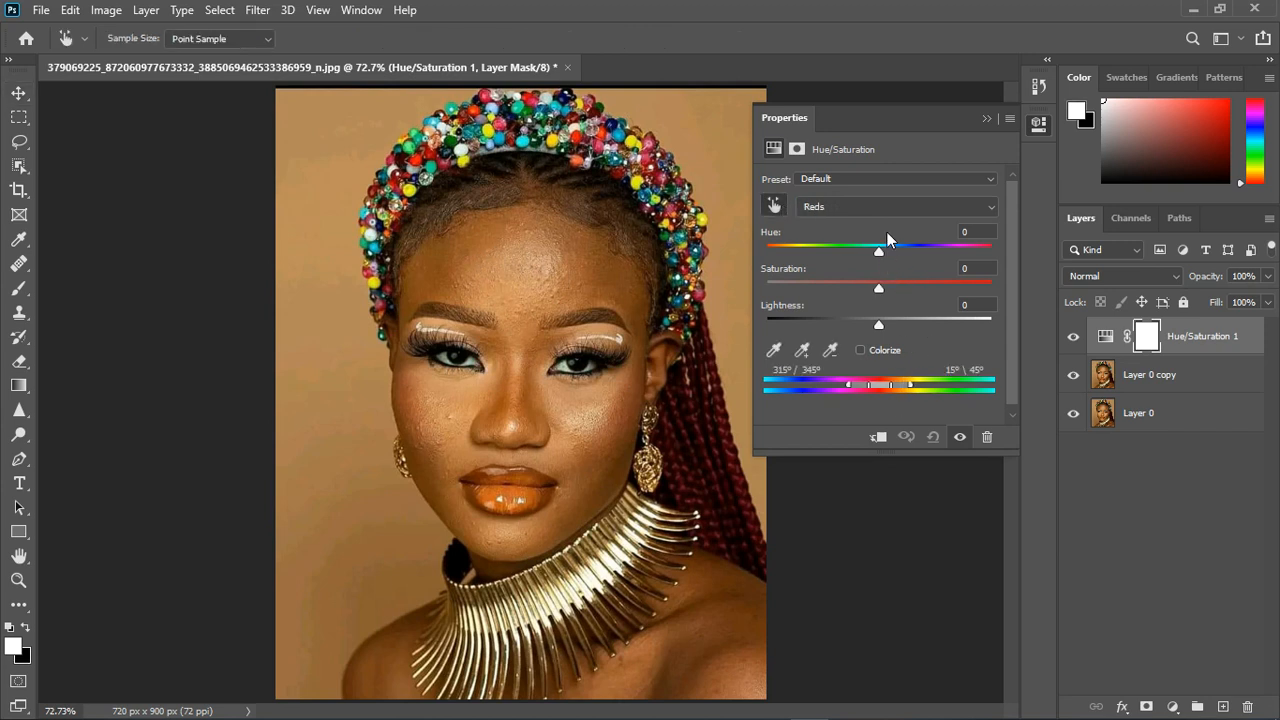
- Set the hue to +180 as a preview and shift the targeted color range to Yellows, 21°/51° to 81°/110°
{"action": "left_click", "coordinate": [889, 210]}
{"action": "left_click", "coordinate": [891, 207]}
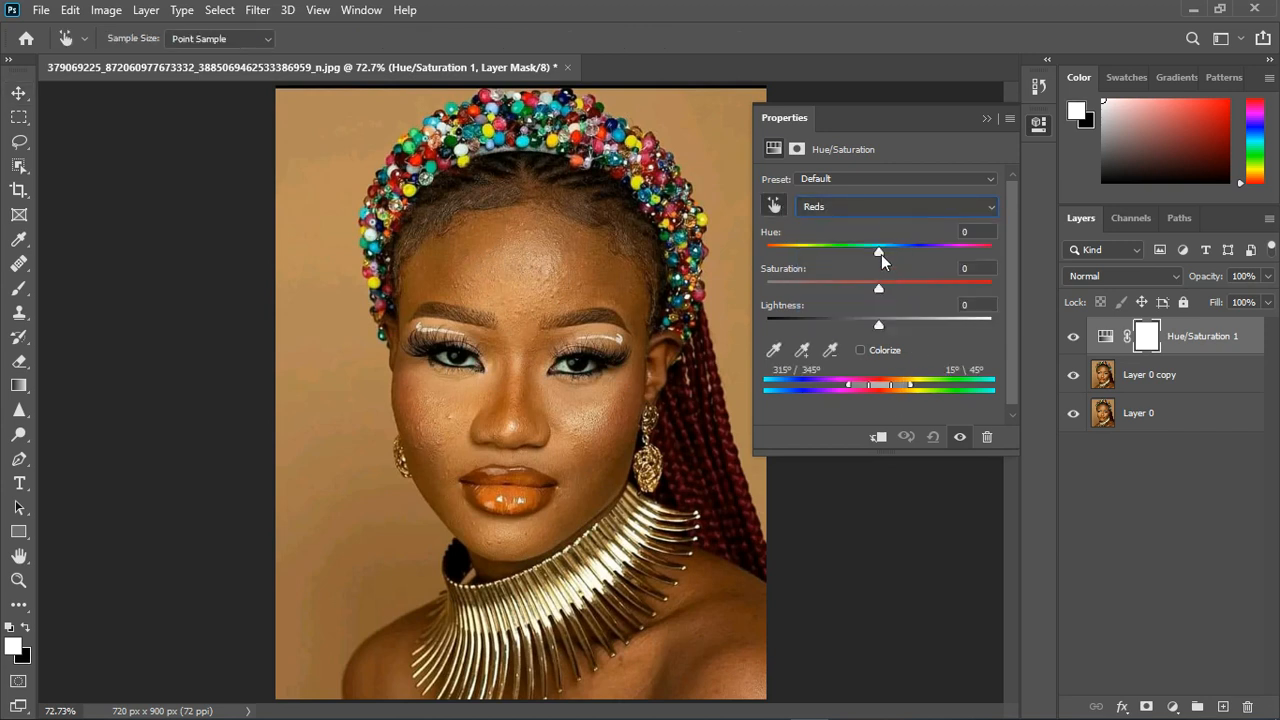
{"action": "left_click_drag", "start_coordinate": [879, 252], "coordinate": [1019, 247]}
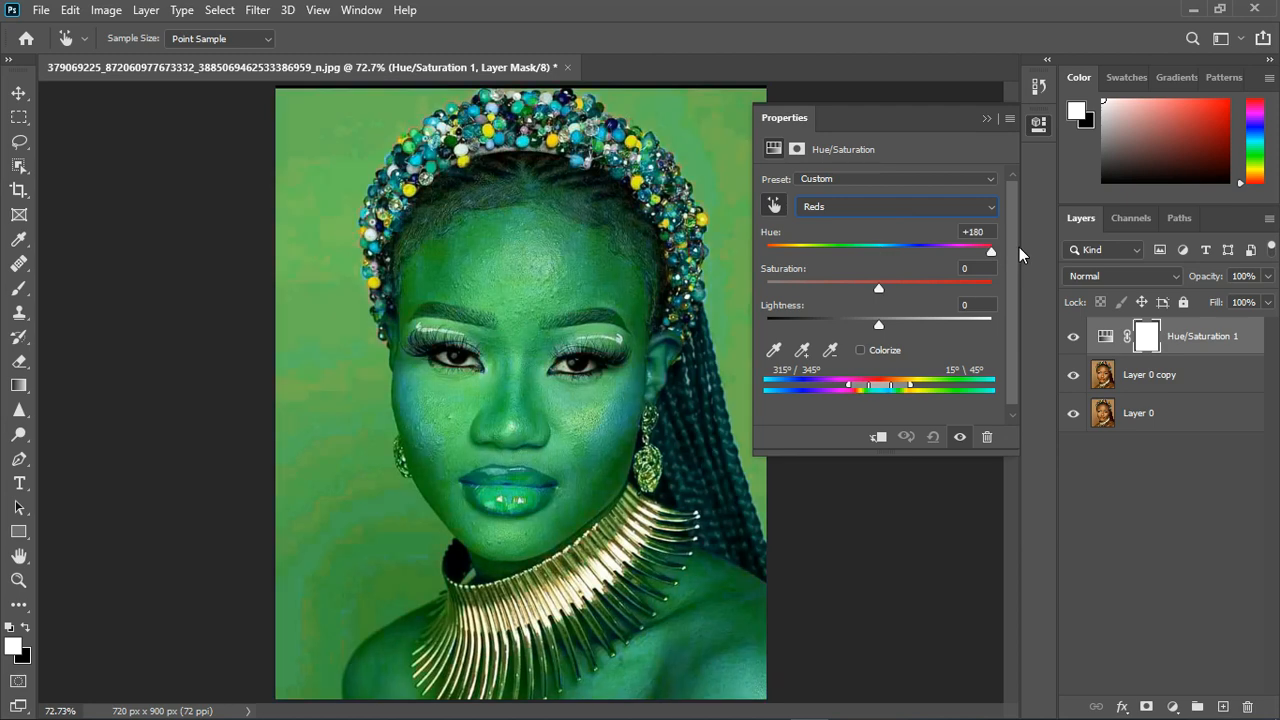
{"action": "mouse_move", "coordinate": [901, 389]}
{"action": "left_mouse_down"}
{"action": "mouse_move", "coordinate": [932, 390]}
{"action": "mouse_move", "coordinate": [920, 394]}
{"action": "left_mouse_up"}
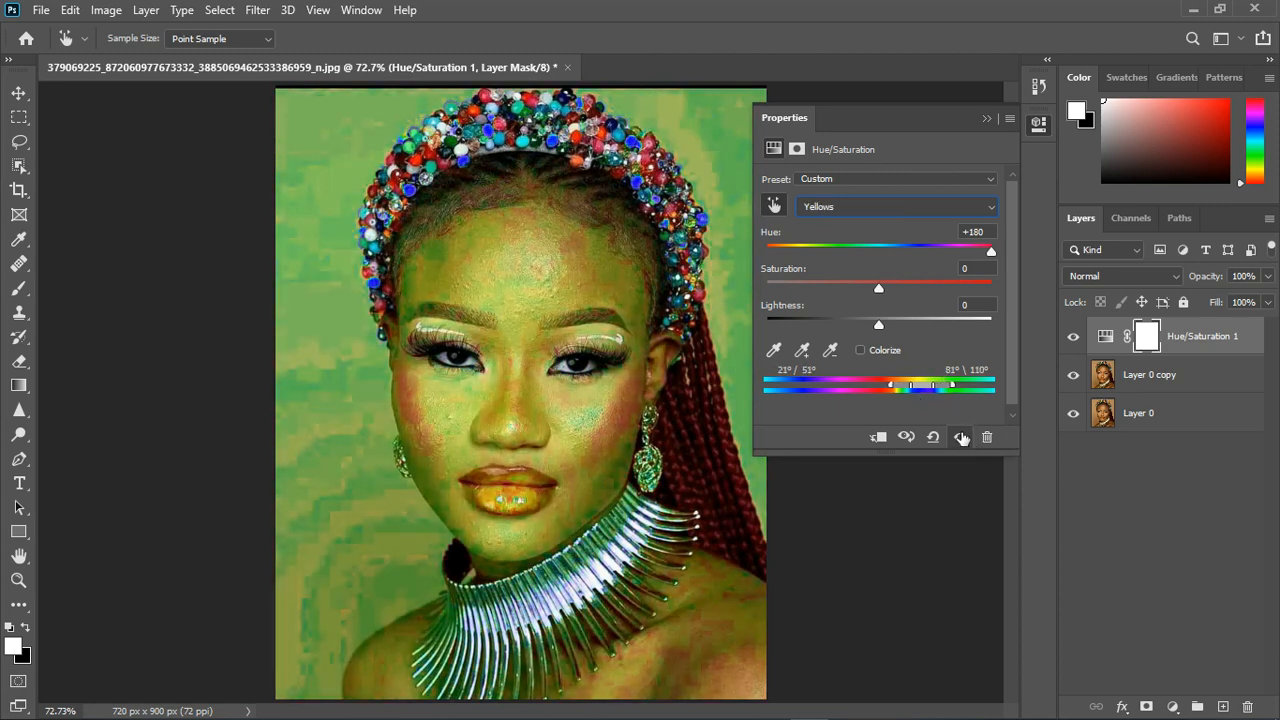
- Reset the exaggerated hue and set the Yellows hue to -18 for a redder skin tone
{"action": "left_click", "coordinate": [882, 251]}
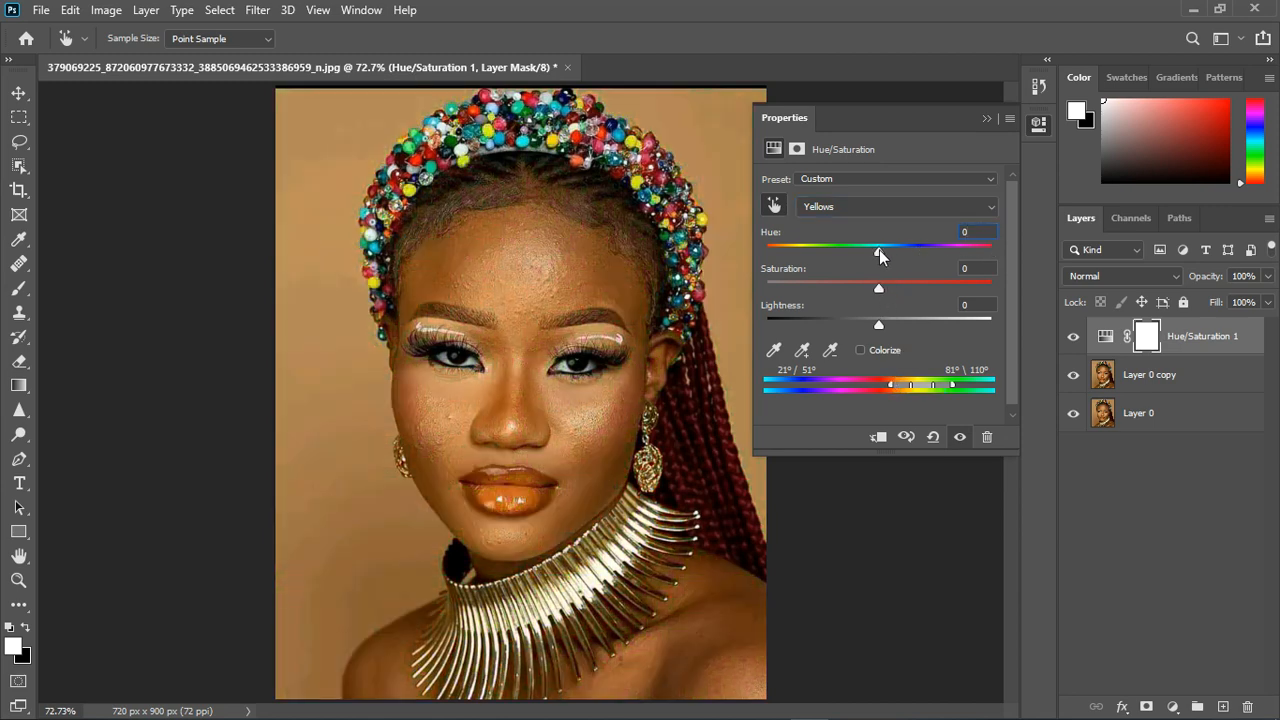
{"action": "mouse_move", "coordinate": [879, 249]}
{"action": "left_mouse_down"}
{"action": "mouse_move", "coordinate": [847, 261]}
{"action": "mouse_move", "coordinate": [858, 259]}
{"action": "left_mouse_up"}
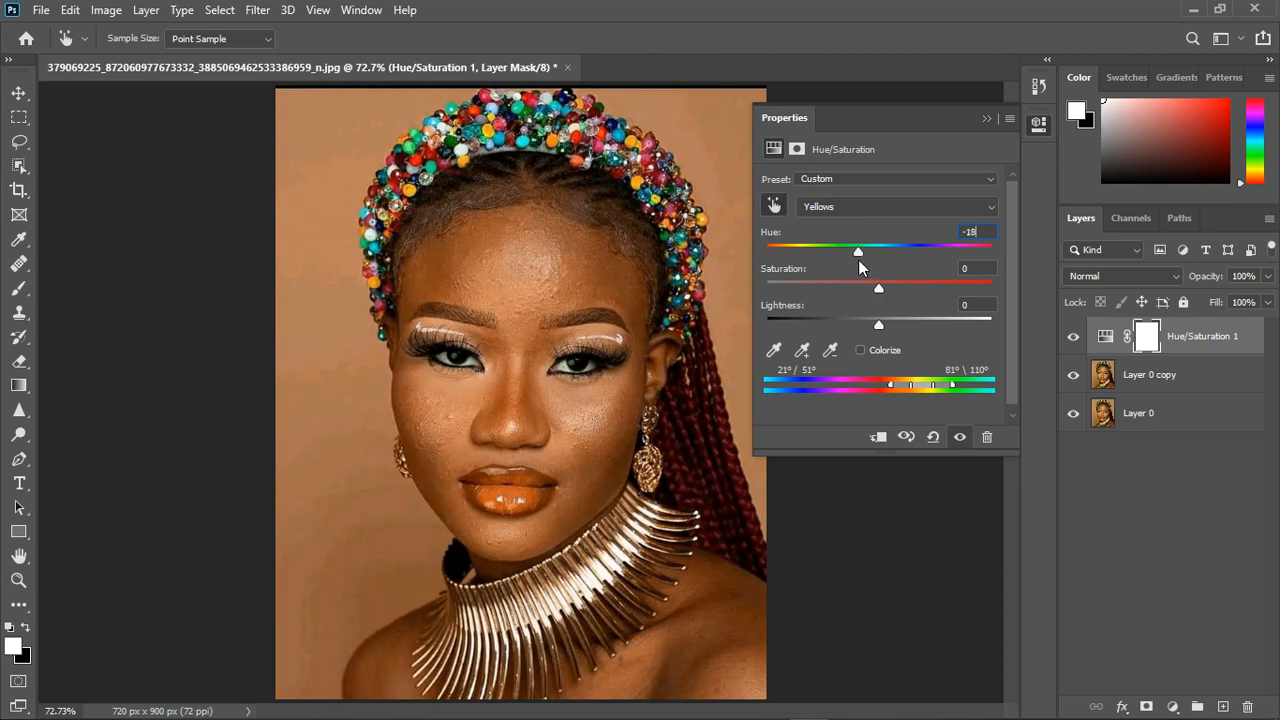
{"action": "left_click", "coordinate": [986, 118]}
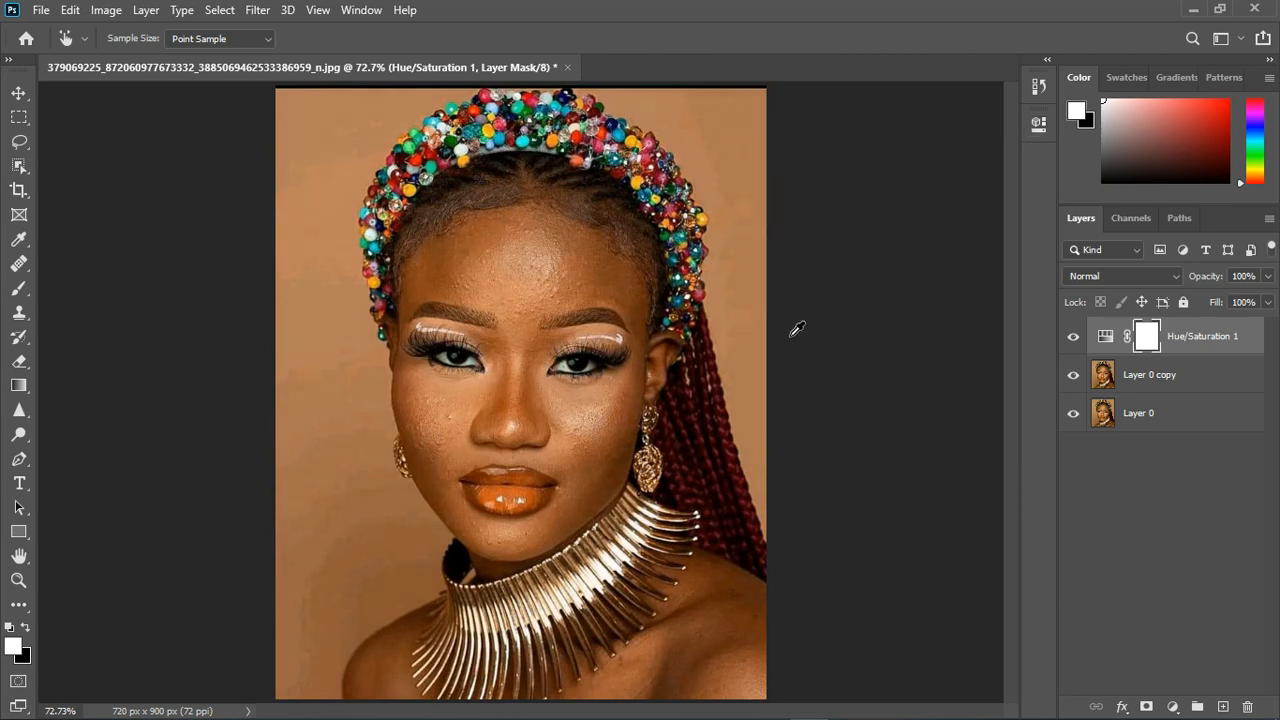
- Paint black with a 200 px soft brush on the Hue/Saturation mask to remove the effect from the background around the woman
{"action": "scroll", "coordinate": [570, 322], "scroll_direction": "up", "scroll_amount": 2}
{"action": "scroll", "coordinate": [570, 322], "scroll_direction": "down", "scroll_amount": 3}
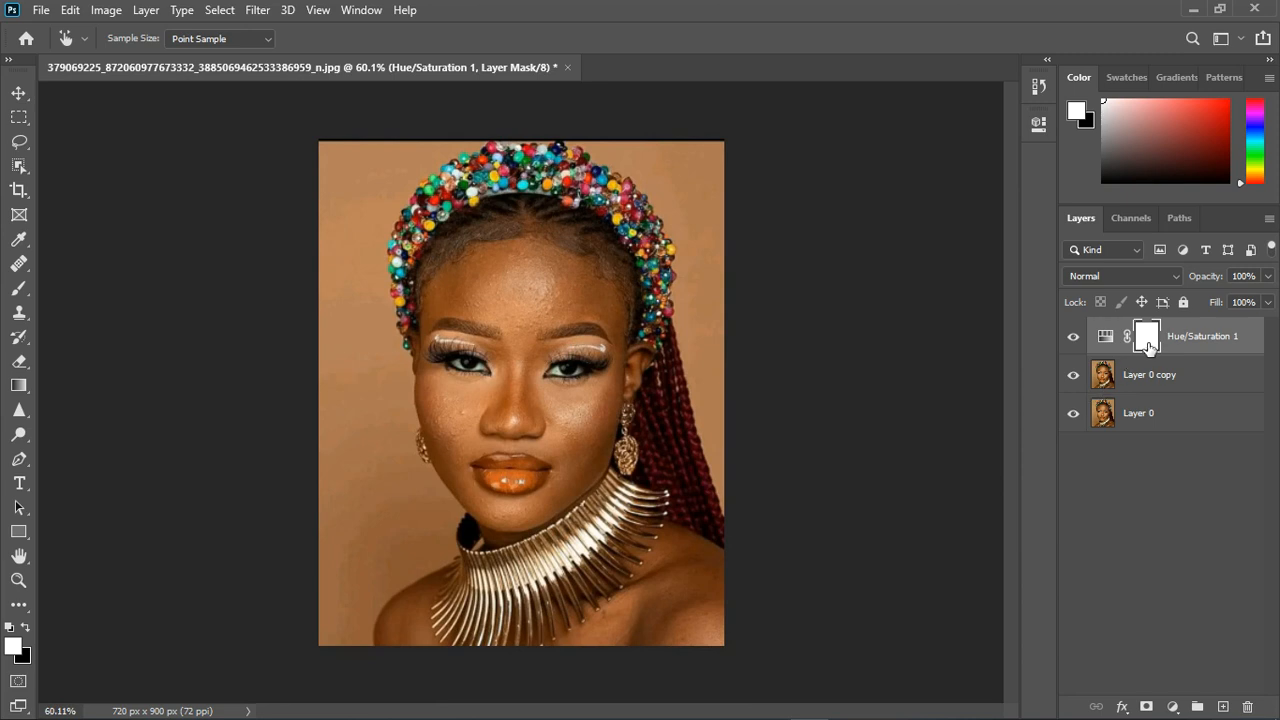
{"action": "left_click", "coordinate": [19, 288]}
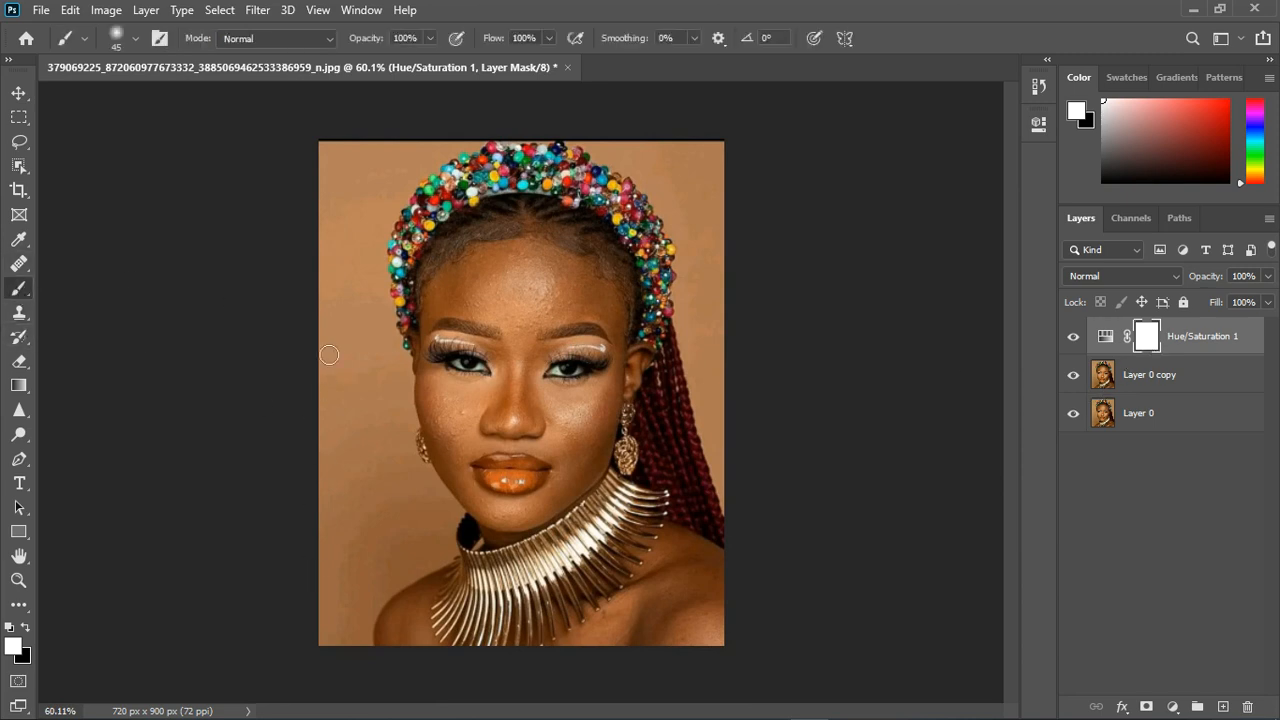
{"action": "key", "text": "bracketright"}
{"action": "key", "text": "bracketright"}
{"action": "key", "text": "bracketright"}
{"action": "key", "text": "bracketright"}
{"action": "key", "text": "bracketright"}
{"action": "key", "text": "bracketright"}
{"action": "key", "text": "bracketright"}
{"action": "key", "text": "bracketright"}
{"action": "key", "text": "bracketright"}
{"action": "key", "text": "bracketright"}
{"action": "key", "text": "x"}
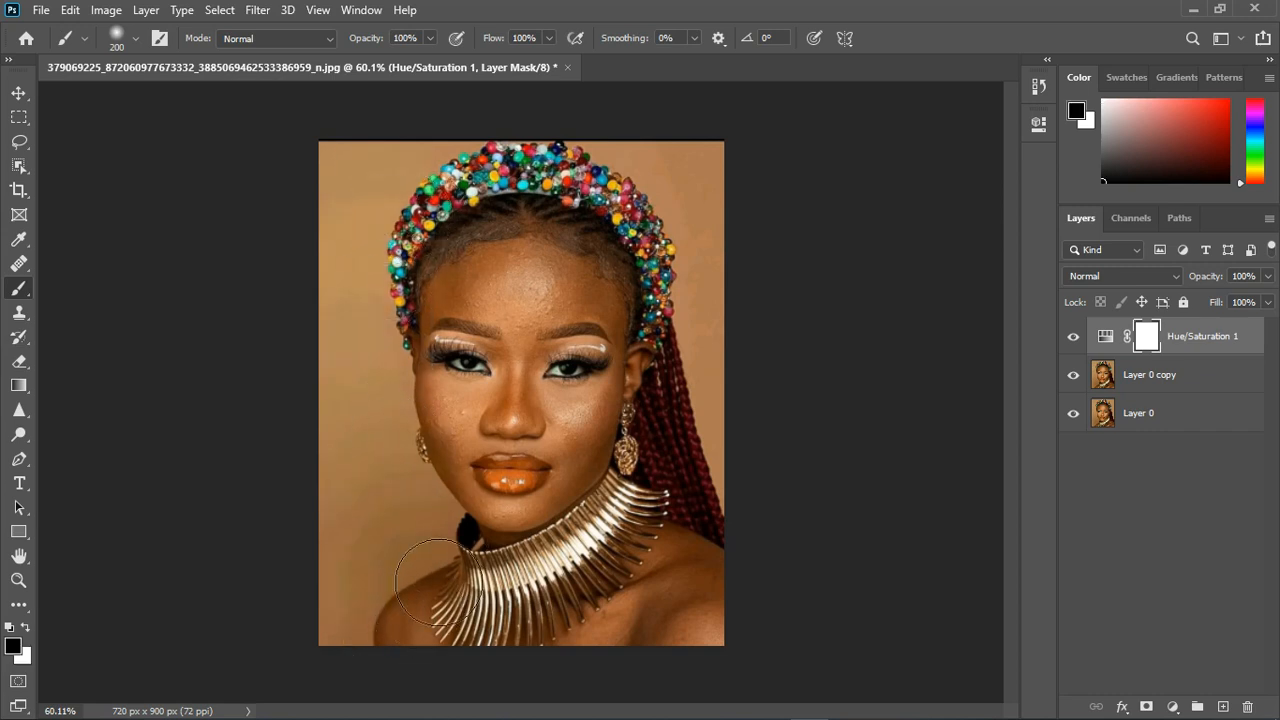
{"action": "left_click_drag", "start_coordinate": [354, 663], "coordinate": [356, 664]}
{"action": "mouse_move", "coordinate": [786, 453]}
{"action": "left_mouse_down"}
{"action": "mouse_move", "coordinate": [735, 256]}
{"action": "mouse_move", "coordinate": [755, 286]}
{"action": "mouse_move", "coordinate": [660, 189]}
{"action": "mouse_move", "coordinate": [700, 194]}
{"action": "mouse_move", "coordinate": [528, 196]}
{"action": "left_mouse_up"}
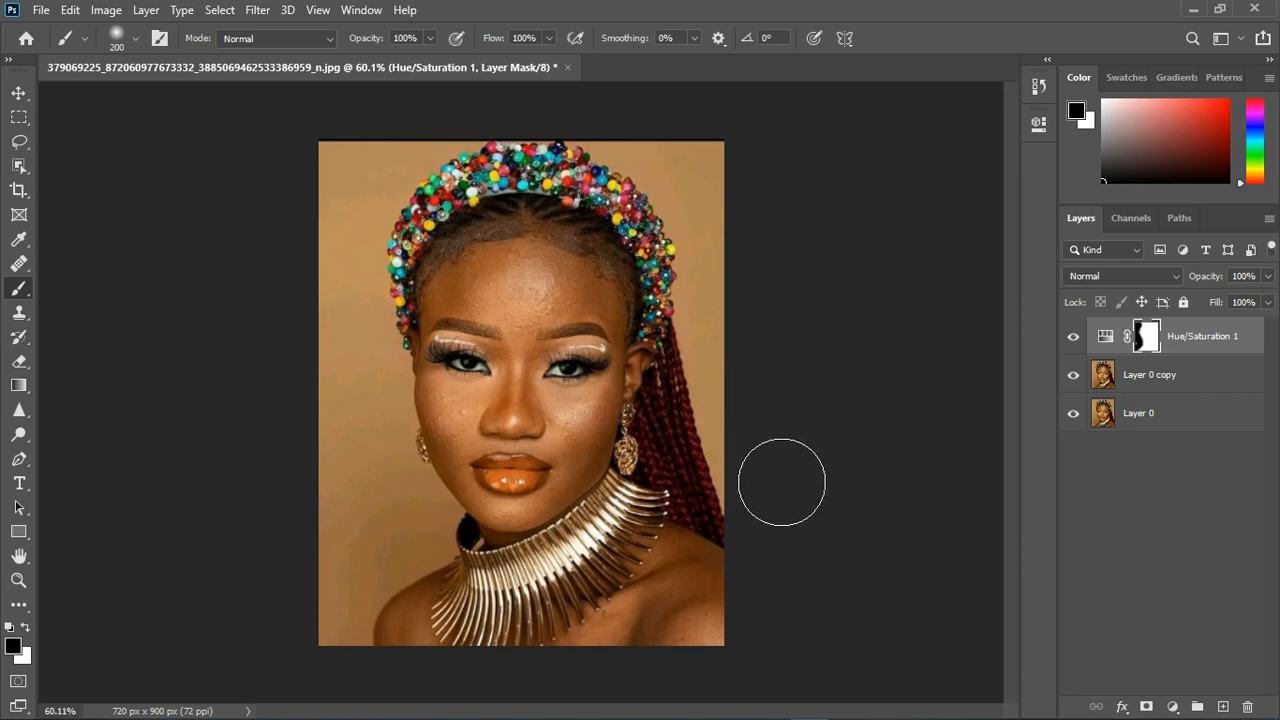
- Add a second Hue/Saturation adjustment layer above the masked one
{"action": "scroll", "coordinate": [598, 438], "scroll_direction": "down", "scroll_amount": 1}
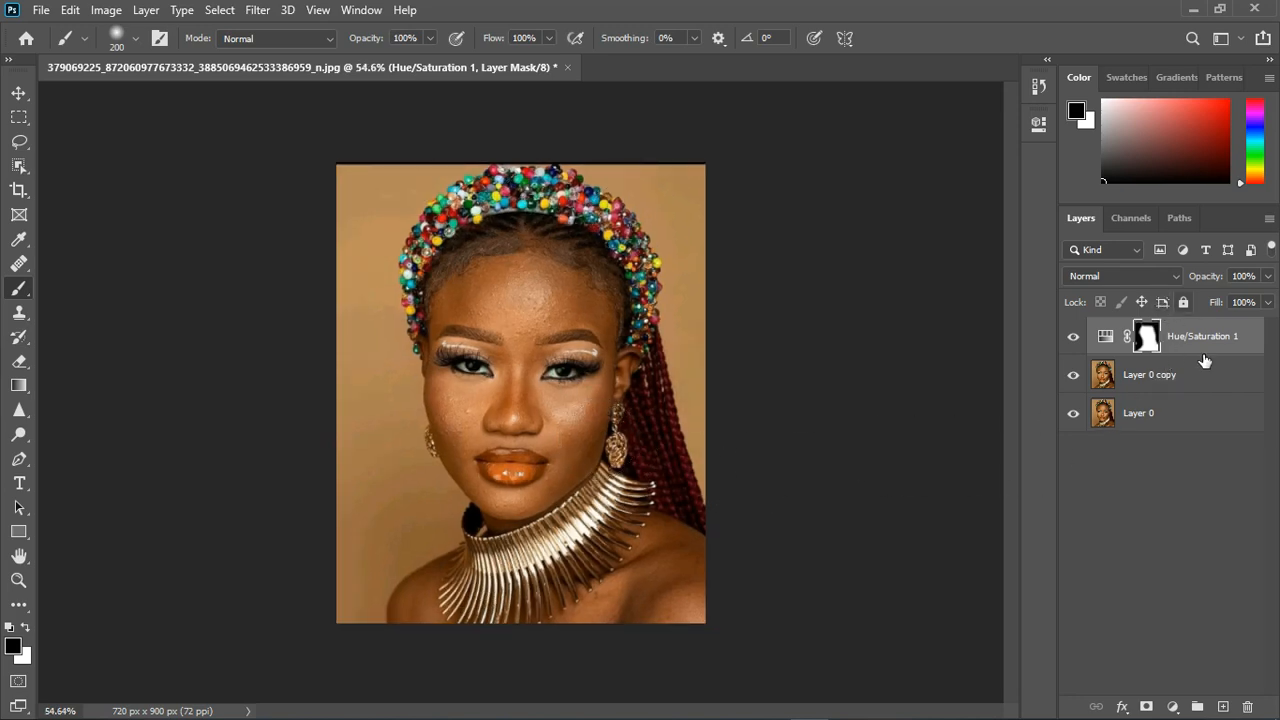
{"action": "scroll", "coordinate": [520, 300], "scroll_direction": "up", "scroll_amount": 2}
{"action": "scroll", "coordinate": [600, 440], "scroll_direction": "down", "scroll_amount": 1}
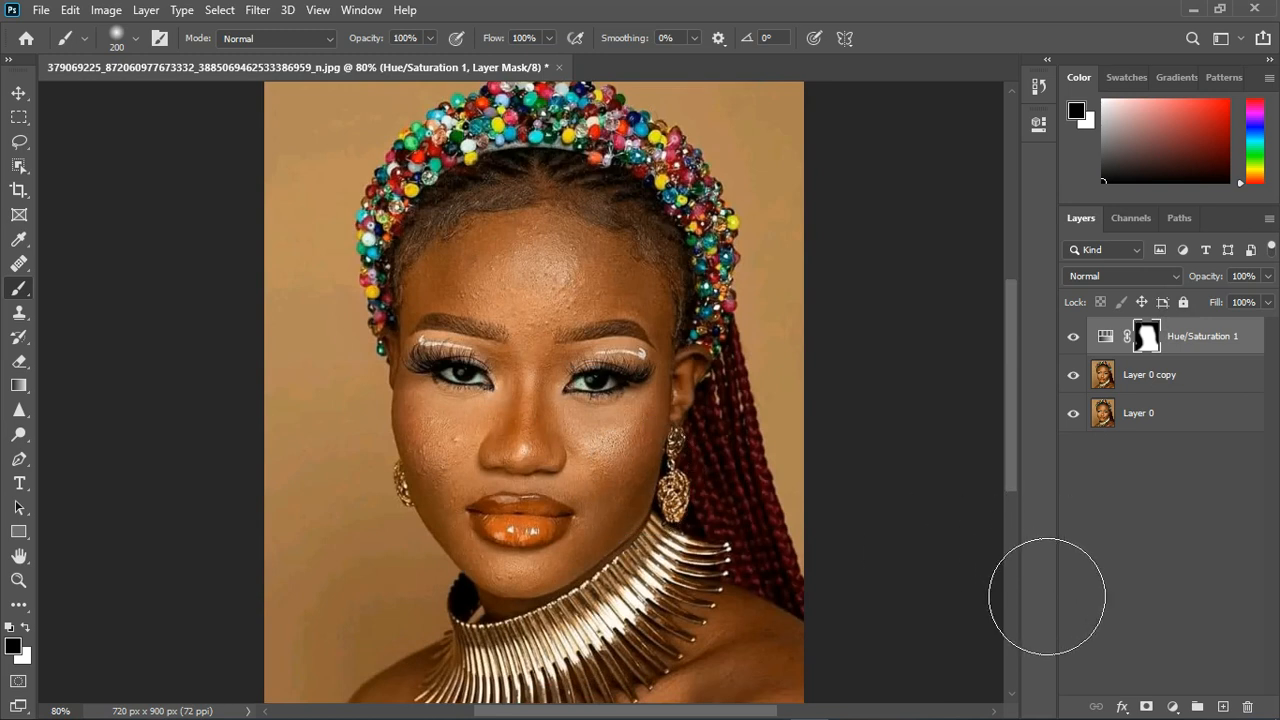
{"action": "left_click", "coordinate": [1173, 706]}
{"action": "left_click", "coordinate": [1180, 534]}
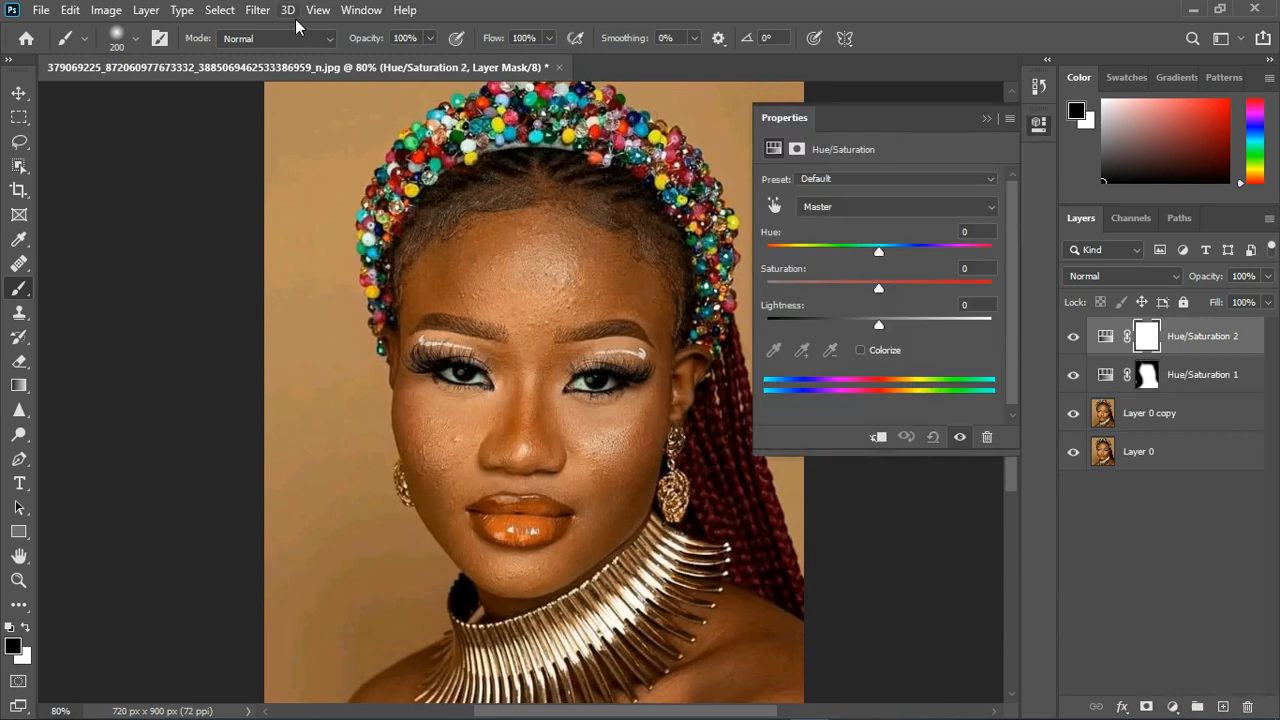
- Mask the second adjustment with Color Range, sampling the forehead skin tone at a fuzziness of 22
{"action": "left_click", "coordinate": [257, 11]}
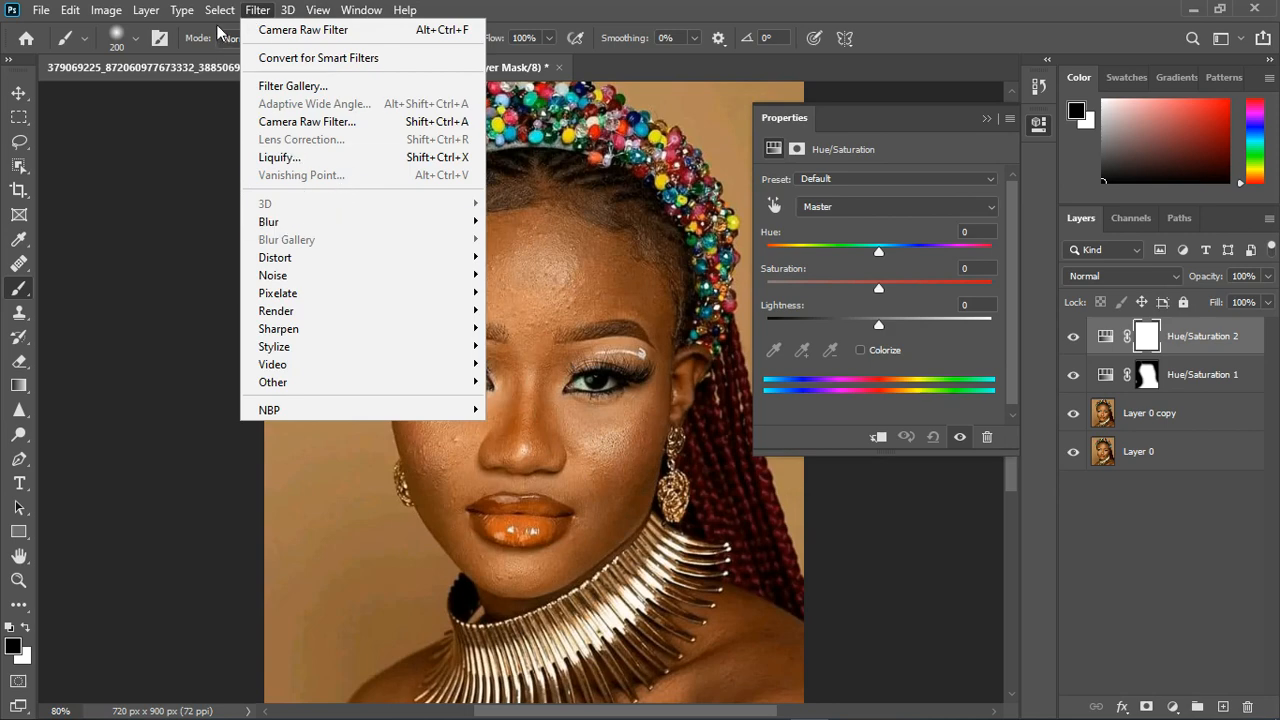
{"action": "key", "text": "Escape"}
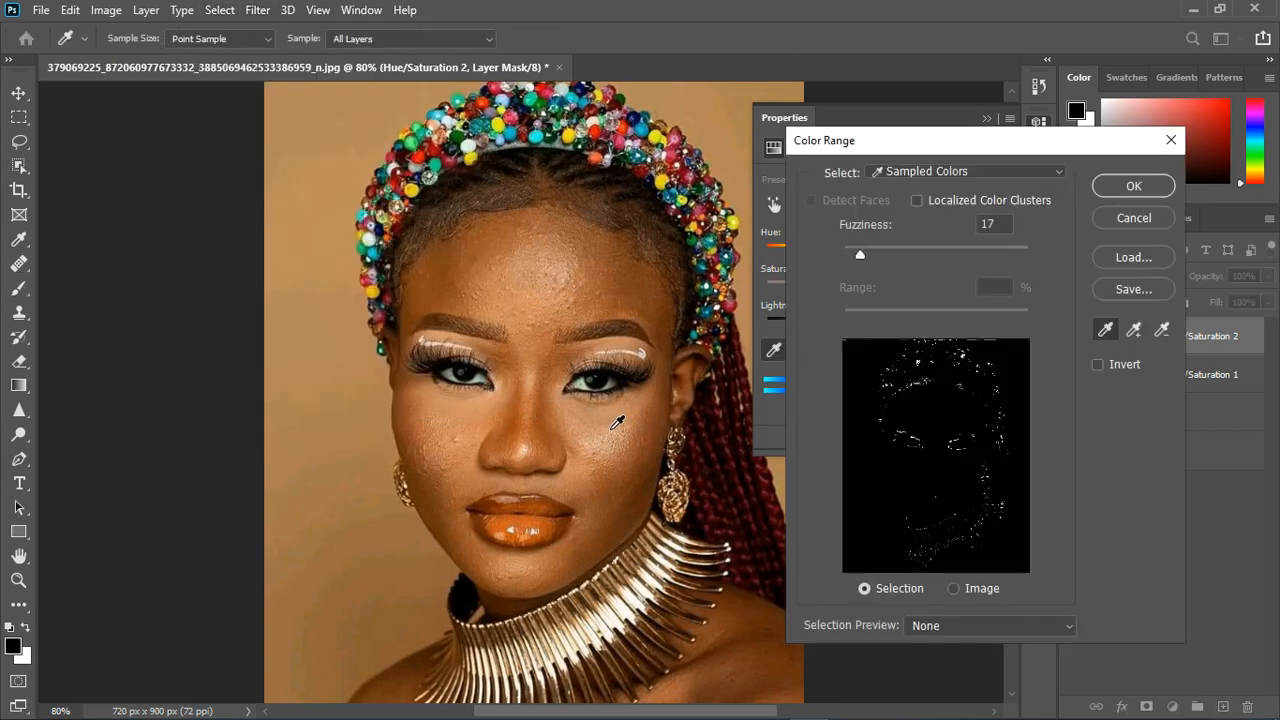
{"action": "left_click", "coordinate": [605, 429]}
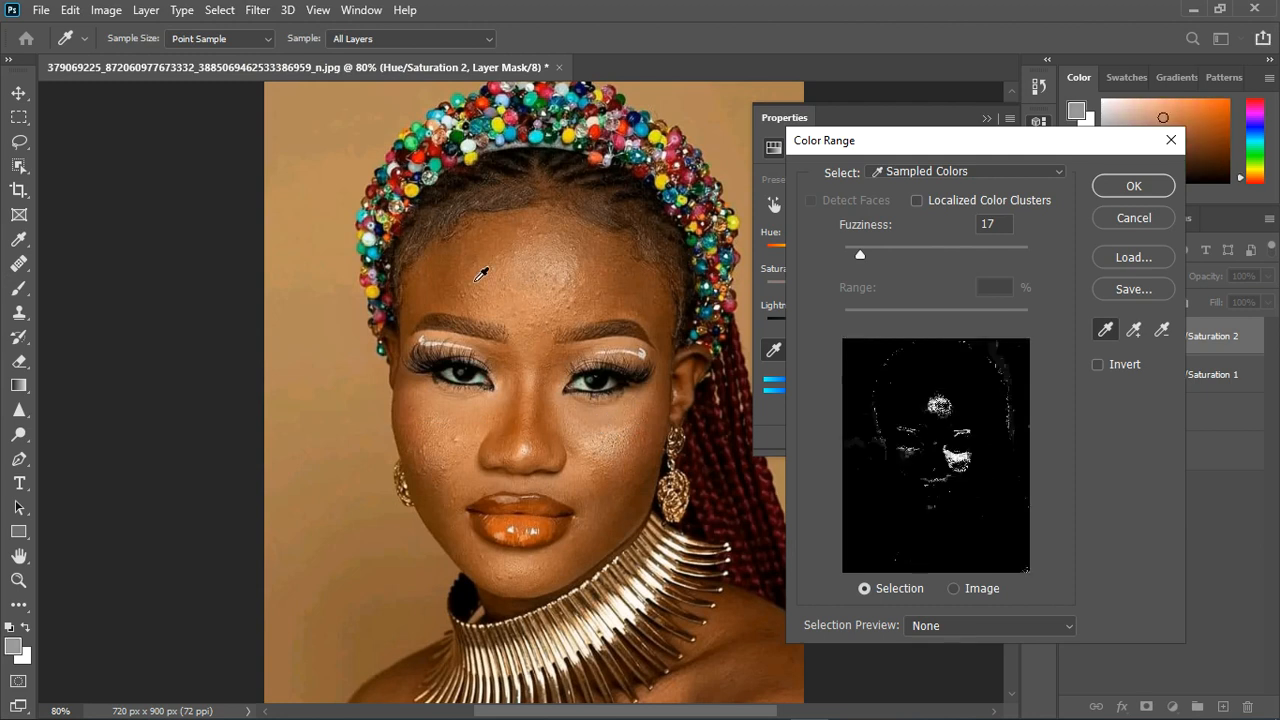
{"action": "left_click", "coordinate": [448, 302]}
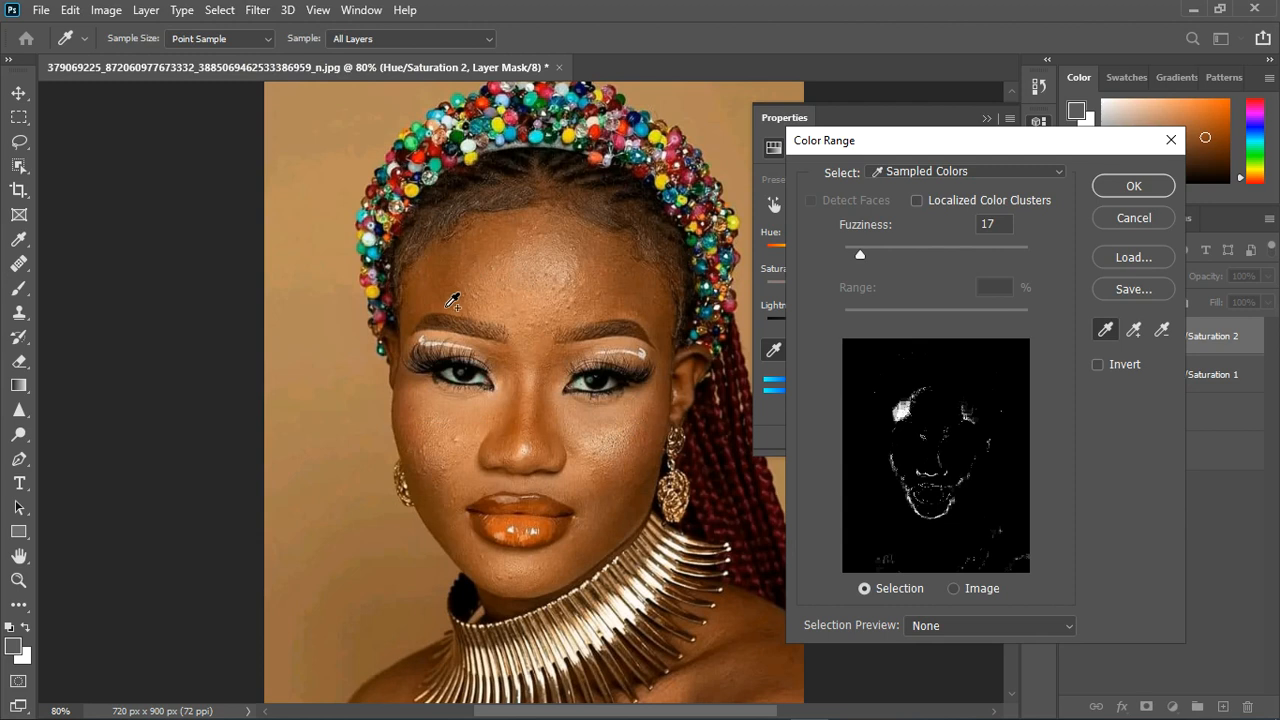
{"action": "left_click", "coordinate": [507, 236]}
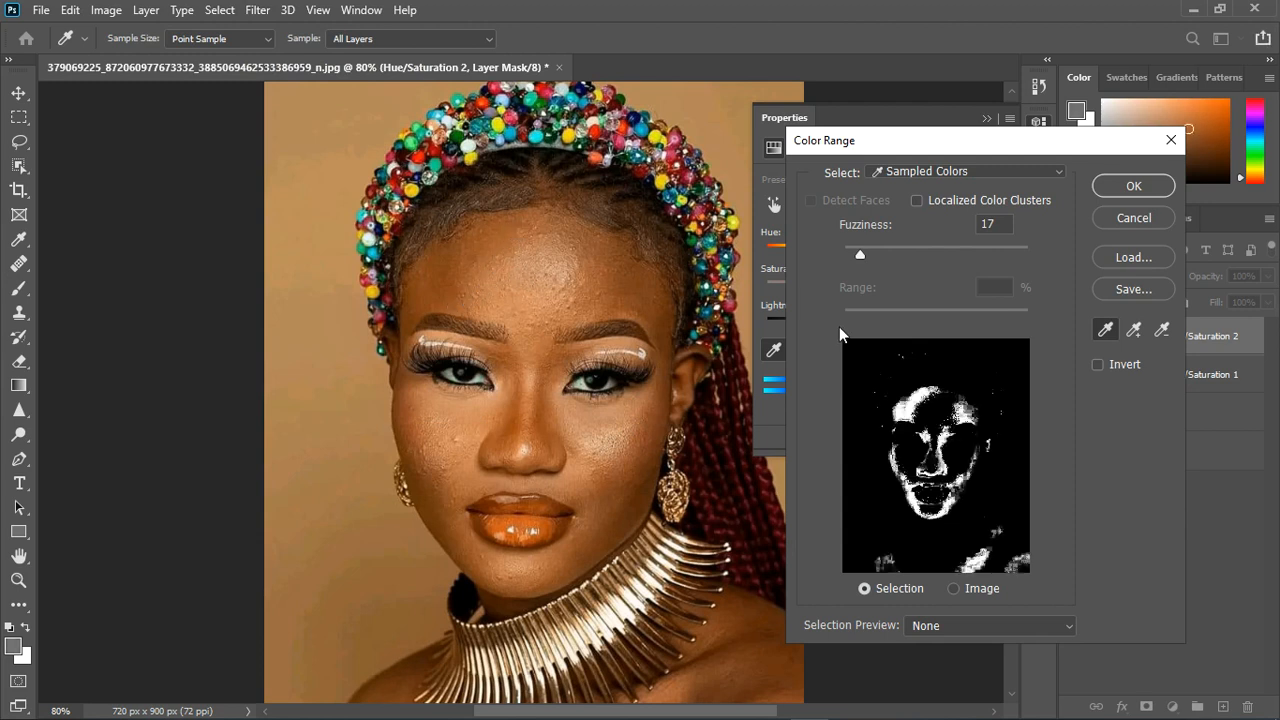
{"action": "left_click_drag", "start_coordinate": [861, 254], "coordinate": [866, 252]}
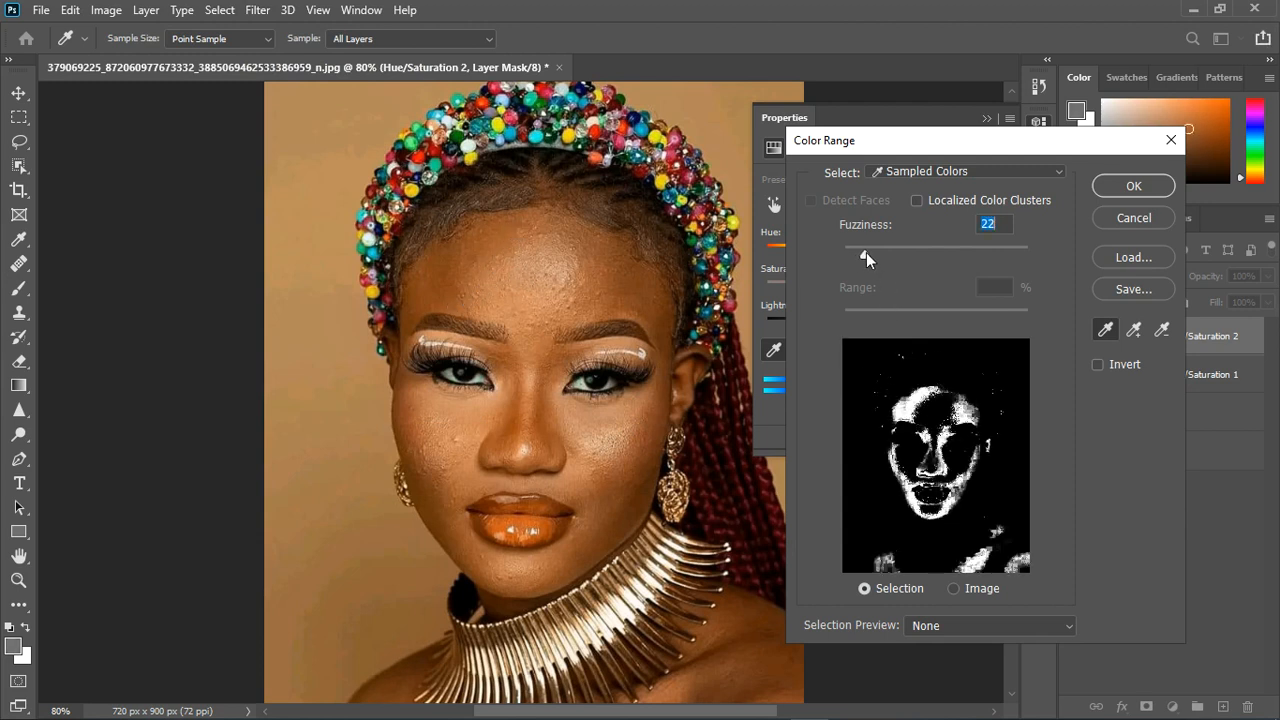
{"action": "left_click", "coordinate": [1133, 186]}
{"action": "key", "text": "b"}
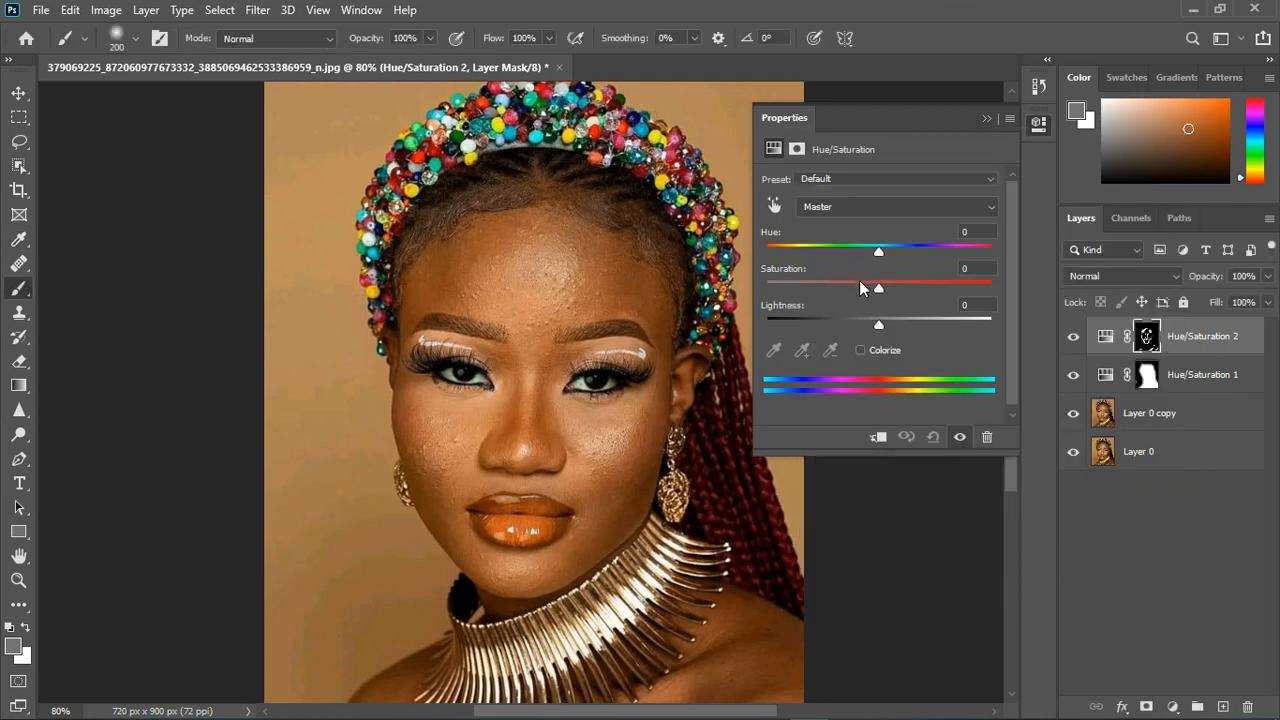
- Target the Yellows in the second Hue/Saturation adjustment and lower their saturation to -35
{"action": "left_click", "coordinate": [857, 204]}
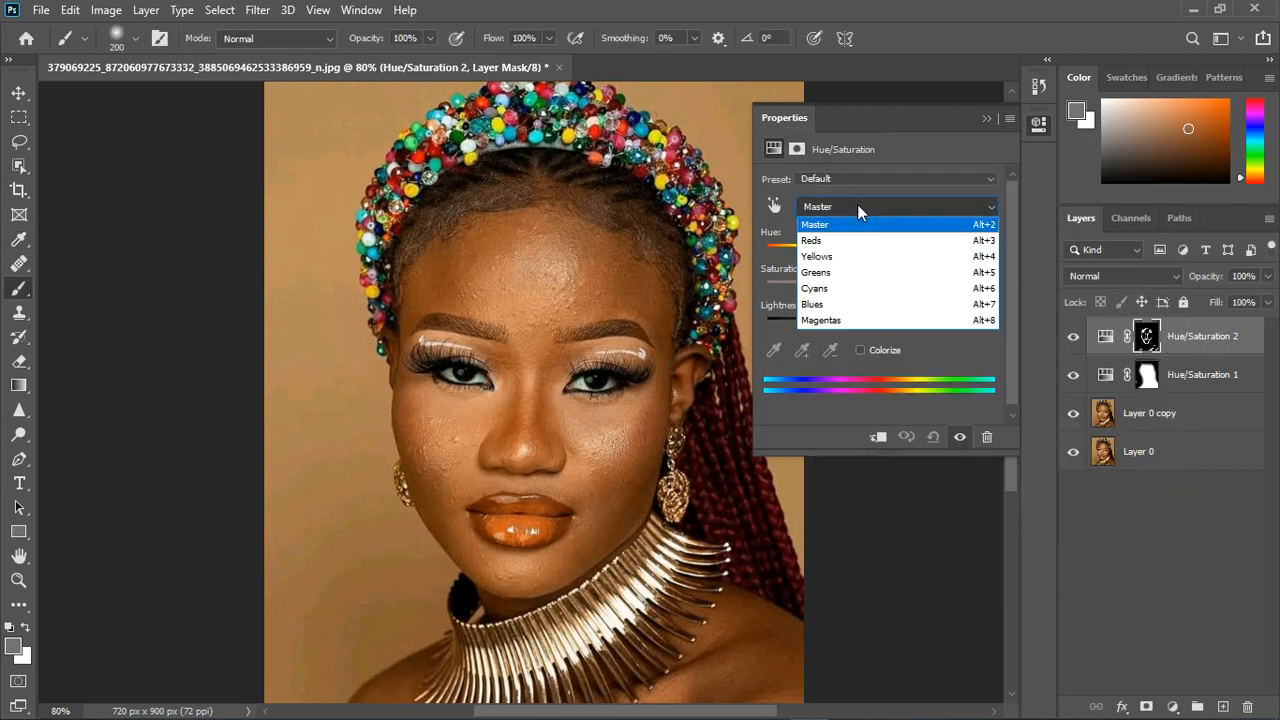
{"action": "left_click", "coordinate": [857, 204]}
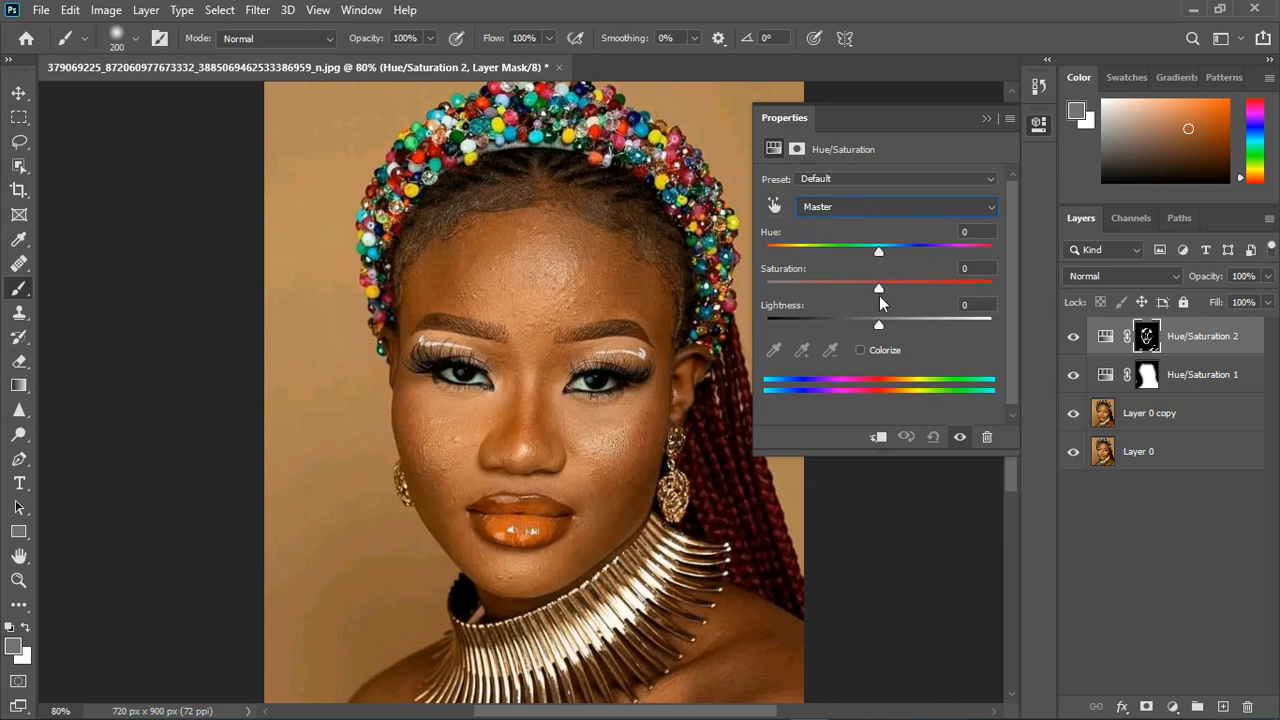
{"action": "left_click", "coordinate": [841, 207]}
{"action": "left_click", "coordinate": [845, 262]}
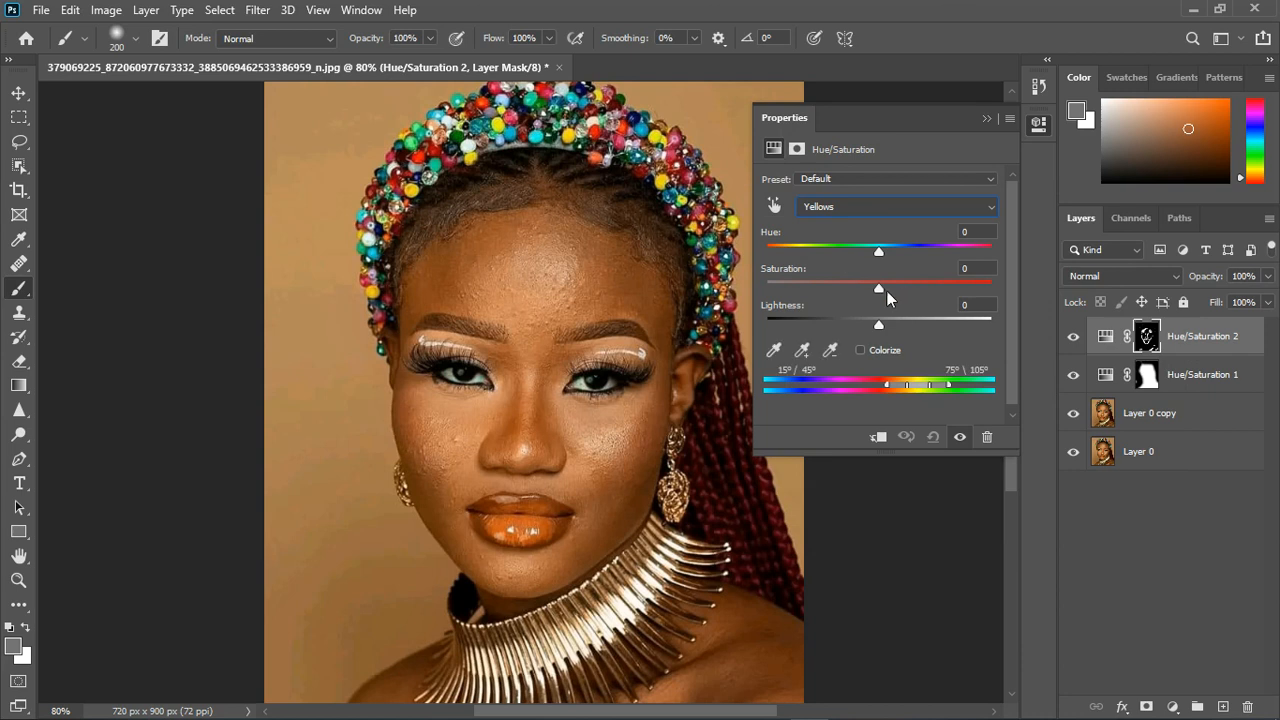
{"action": "left_click_drag", "start_coordinate": [879, 289], "coordinate": [840, 293]}
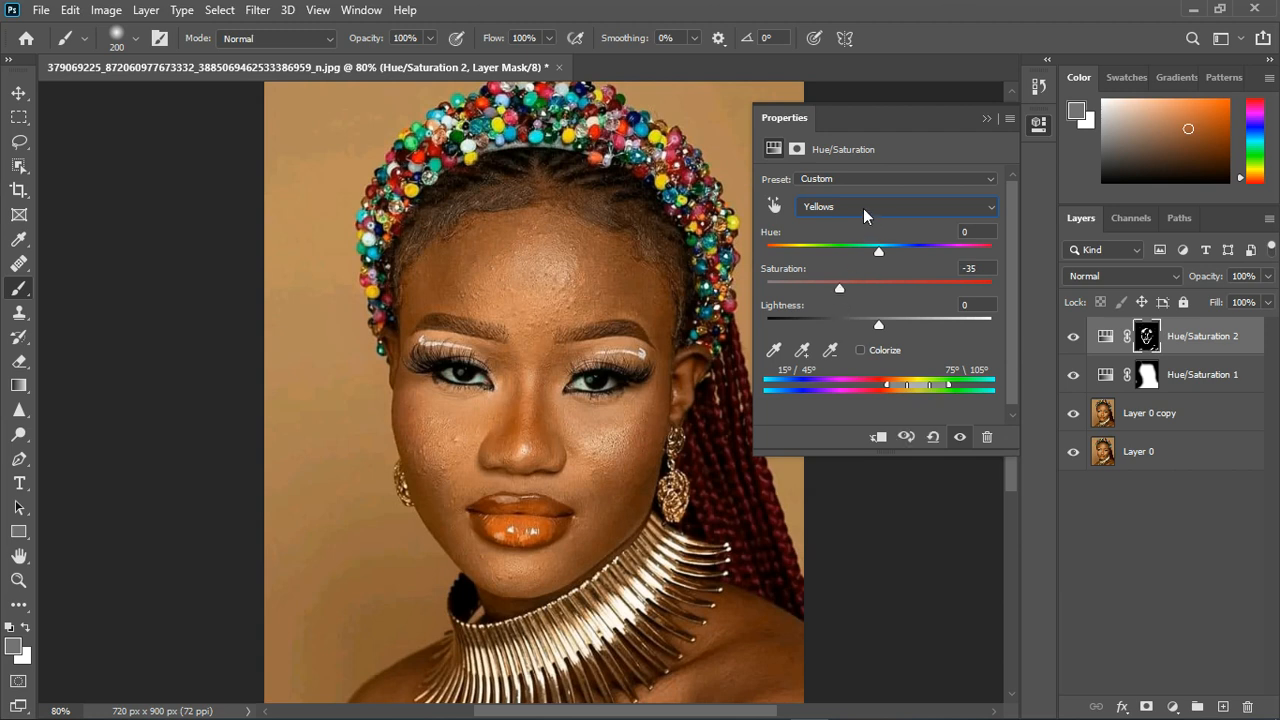
{"action": "left_click_drag", "start_coordinate": [844, 287], "coordinate": [876, 253]}
- Target the Reds in the second Hue/Saturation adjustment and fine-tune their saturation and lightness
{"action": "left_click", "coordinate": [888, 210]}
{"action": "left_click", "coordinate": [884, 241]}
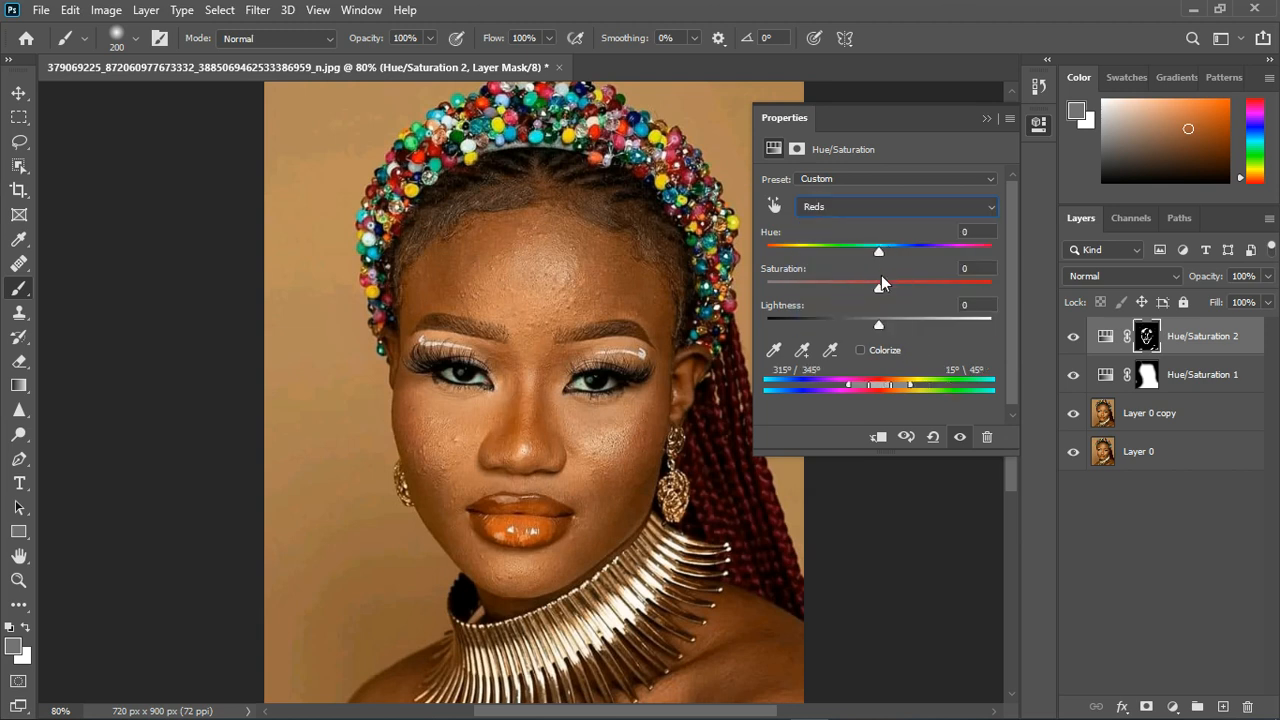
{"action": "left_click_drag", "start_coordinate": [881, 291], "coordinate": [882, 256]}
{"action": "mouse_move", "coordinate": [878, 323]}
{"action": "left_mouse_down"}
{"action": "mouse_move", "coordinate": [868, 326]}
{"action": "mouse_move", "coordinate": [884, 322]}
{"action": "left_mouse_up"}
{"action": "left_click_drag", "start_coordinate": [880, 289], "coordinate": [879, 289]}
{"action": "scroll", "coordinate": [817, 326], "scroll_direction": "down", "scroll_amount": 1}
- Target the Master range and set its saturation to +3 and hue to -2
{"action": "left_click", "coordinate": [900, 200]}
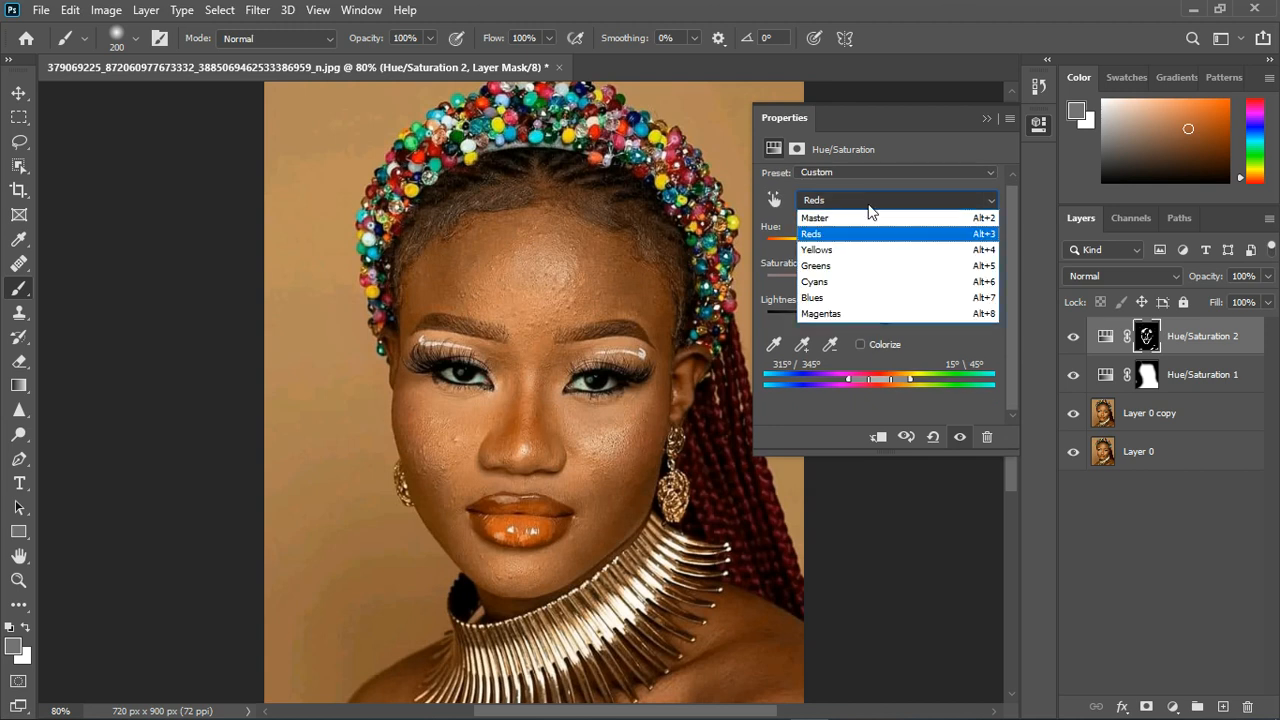
{"action": "left_click", "coordinate": [864, 217]}
{"action": "left_click_drag", "start_coordinate": [873, 281], "coordinate": [884, 287]}
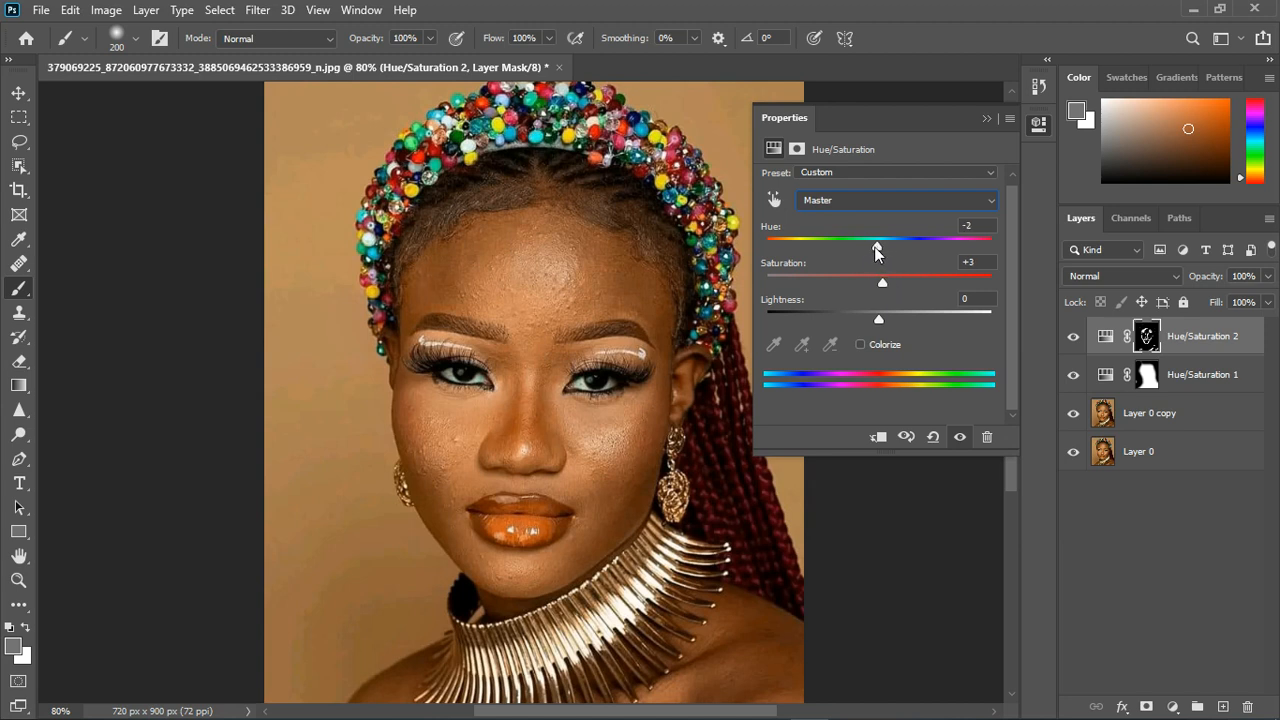
- Fine-tune the Master hue and lightness of the second Hue/Saturation adjustment
{"action": "left_click_drag", "start_coordinate": [880, 250], "coordinate": [883, 250]}
{"action": "left_click_drag", "start_coordinate": [878, 318], "coordinate": [871, 319]}
{"action": "left_click", "coordinate": [983, 120]}
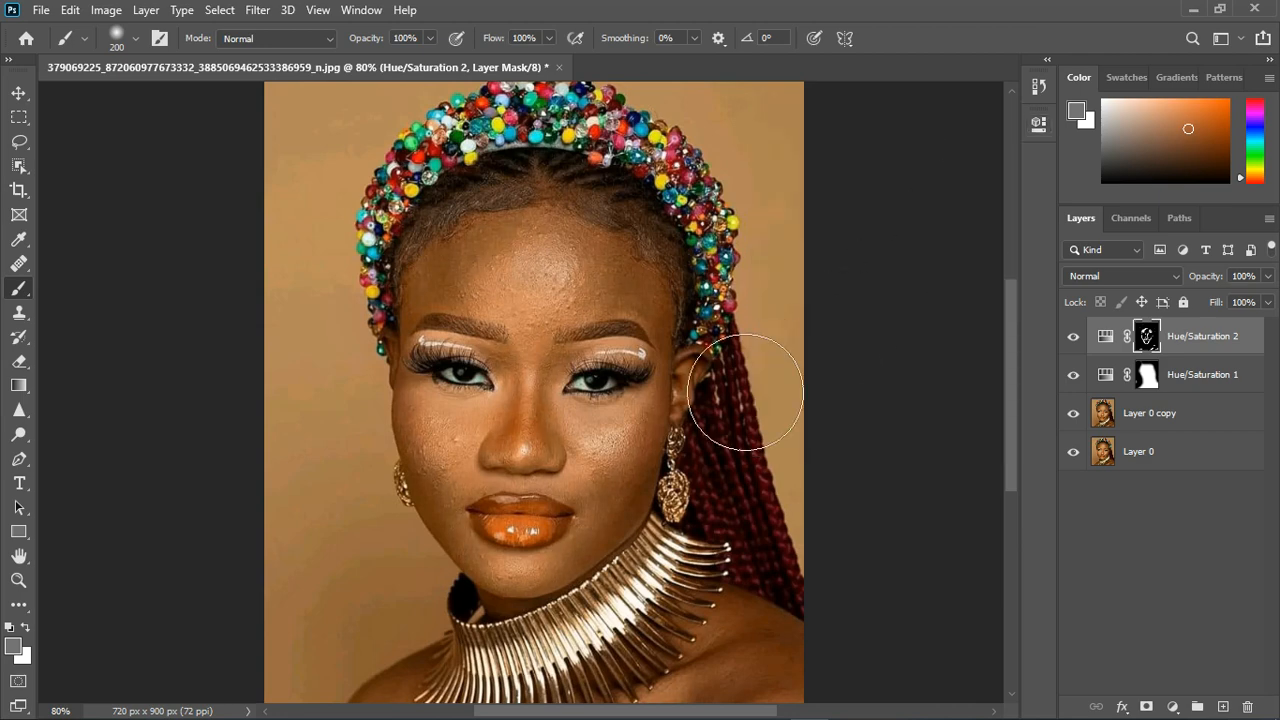
- Compare the portrait with and without the second Hue/Saturation adjustment
{"action": "scroll", "coordinate": [680, 395], "scroll_direction": "down", "scroll_amount": 6}
{"action": "scroll", "coordinate": [610, 450], "scroll_direction": "up", "scroll_amount": 3}
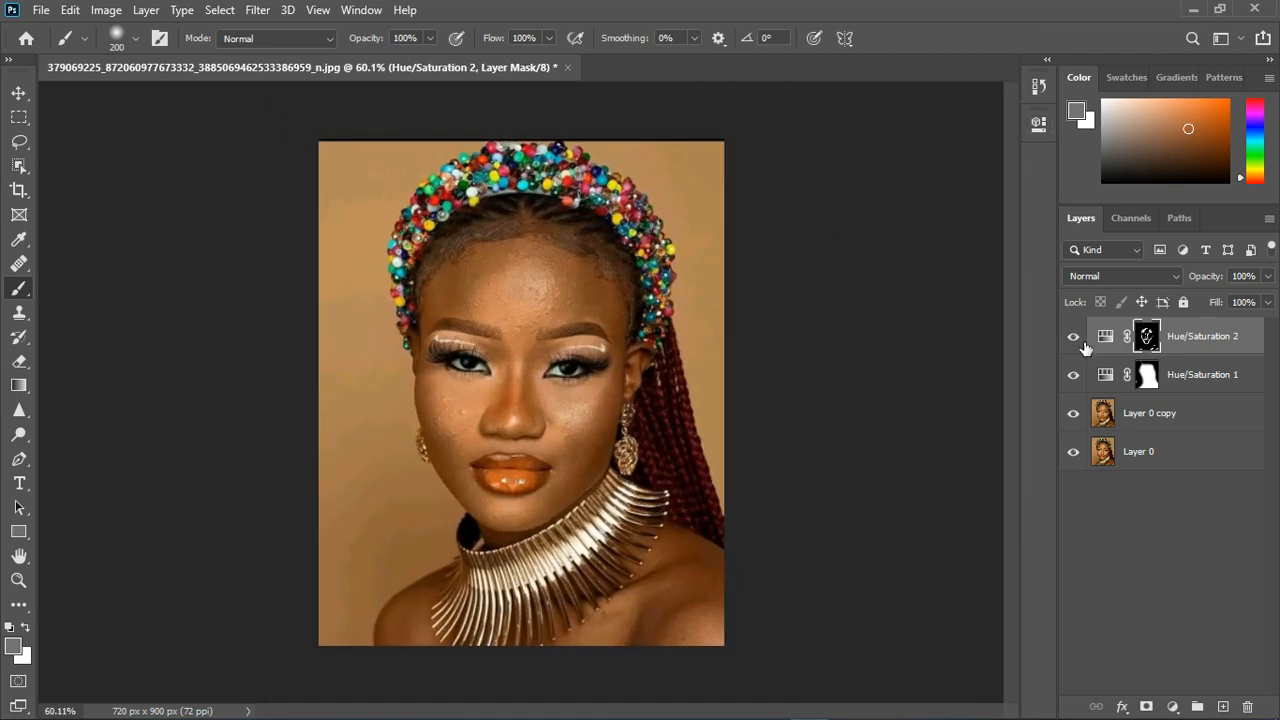
{"action": "left_click", "coordinate": [1074, 337]}
{"action": "left_click", "coordinate": [1074, 337]}
{"action": "scroll", "coordinate": [620, 410], "scroll_direction": "up", "scroll_amount": 2}
{"action": "scroll", "coordinate": [550, 362], "scroll_direction": "down", "scroll_amount": 2}
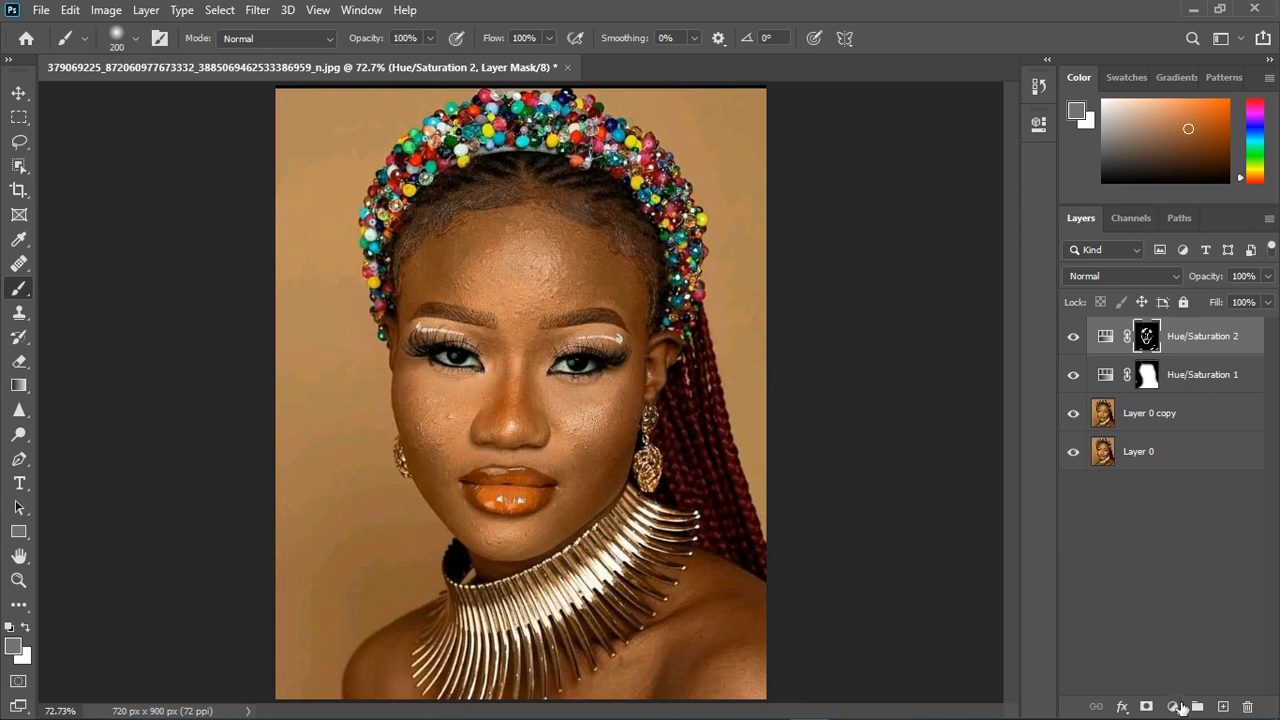
- Add a third Hue/Saturation adjustment layer and shift its Master hue until the whole portrait turns green
{"action": "left_click", "coordinate": [1178, 707]}
{"action": "left_click", "coordinate": [1163, 527]}
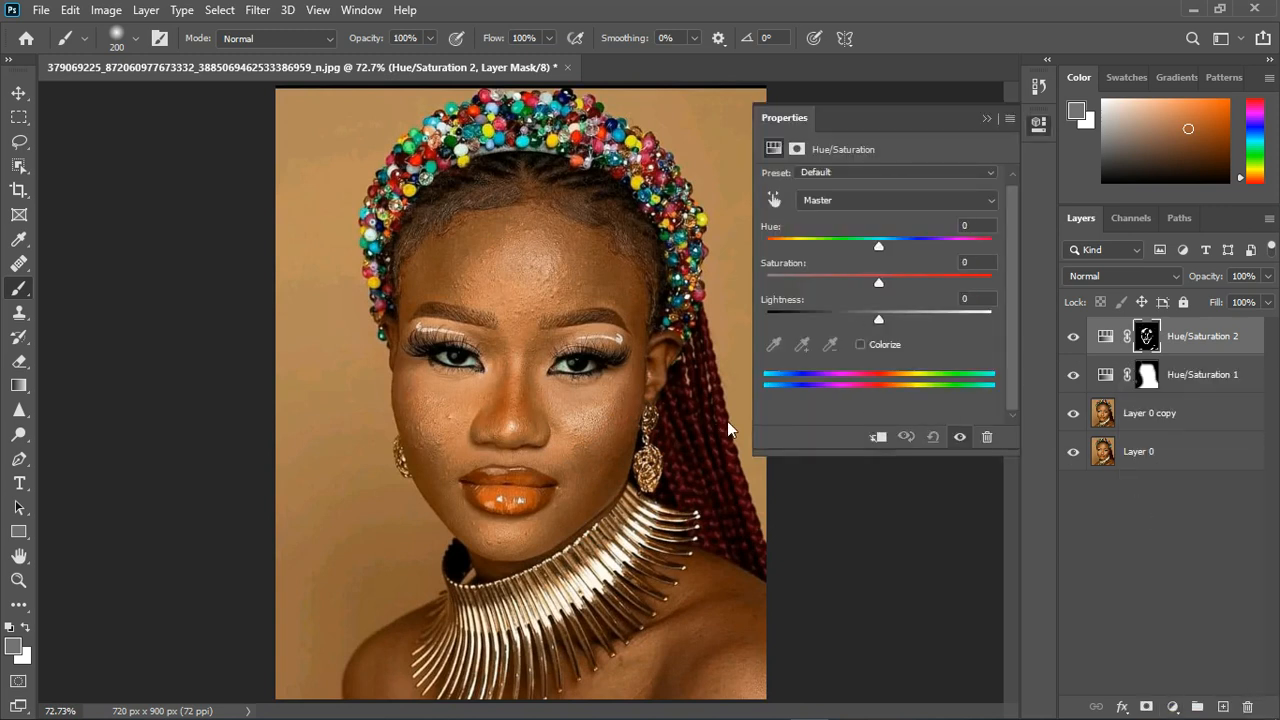
{"action": "left_click", "coordinate": [775, 202]}
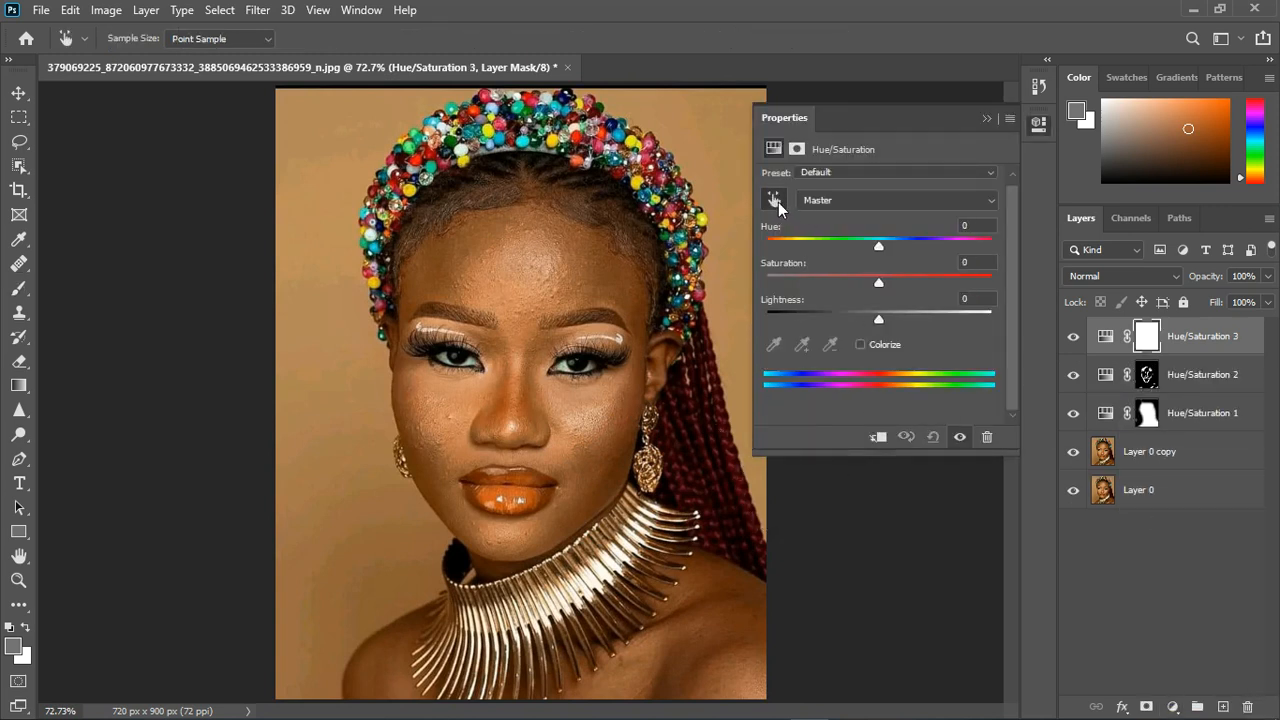
{"action": "left_click_drag", "start_coordinate": [878, 246], "coordinate": [964, 248]}
{"action": "left_click", "coordinate": [985, 118]}
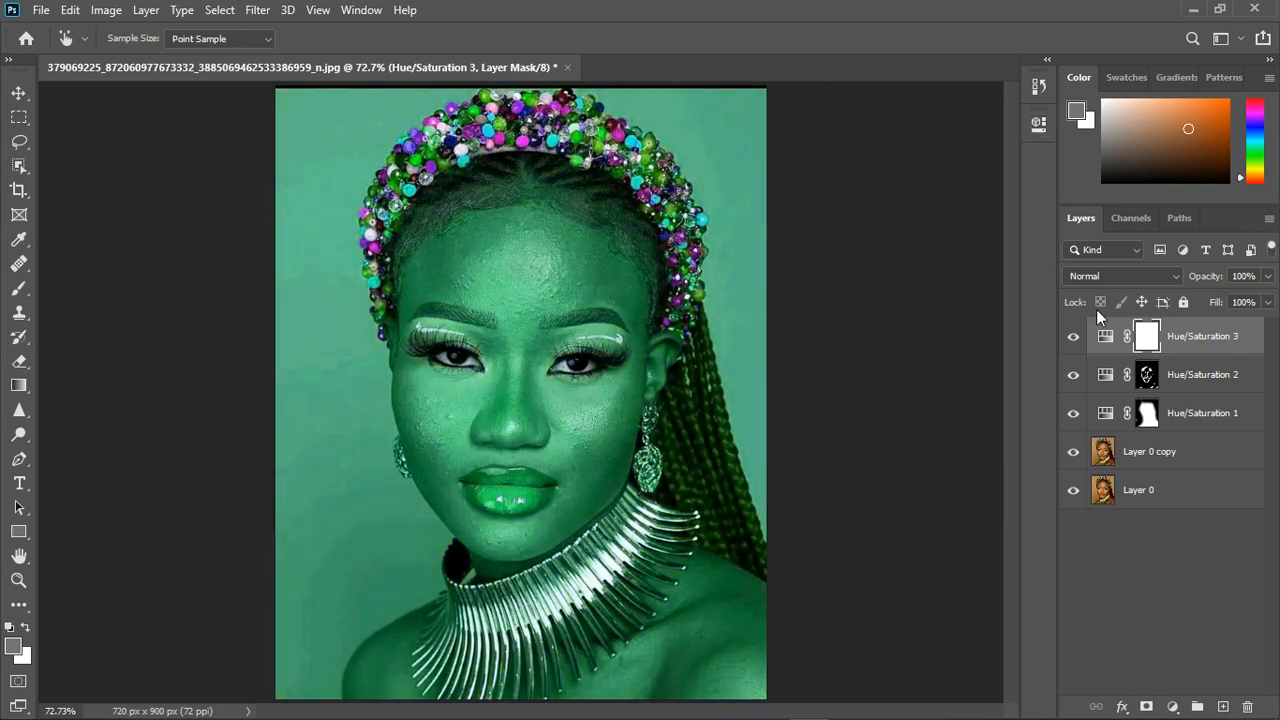
- Invert the third adjustment's mask to black and brush the effect onto the lips, reducing the soft brush to 70 px
{"action": "key", "text": "ctrl+i"}
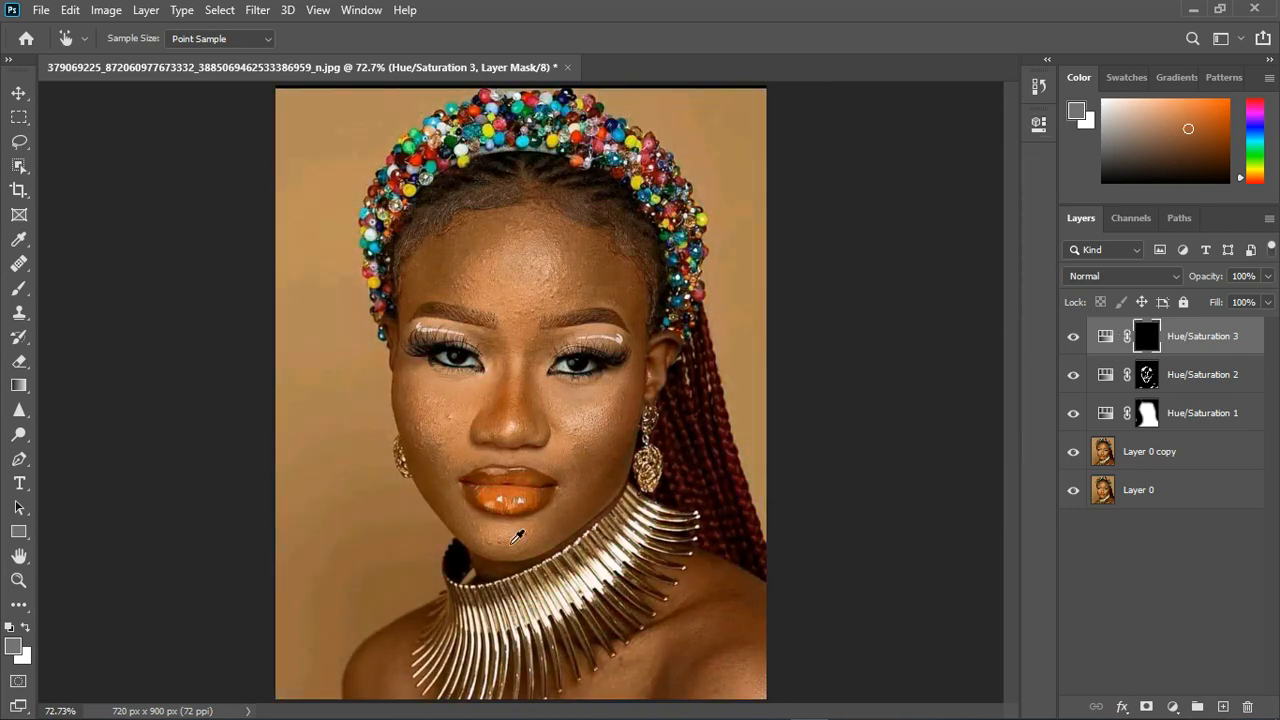
{"action": "left_click", "coordinate": [18, 288]}
{"action": "key", "text": "bracketleft"}
{"action": "key", "text": "bracketleft"}
{"action": "key", "text": "bracketleft"}
{"action": "key", "text": "bracketleft"}
{"action": "key", "text": "bracketleft"}
{"action": "key", "text": "bracketleft"}
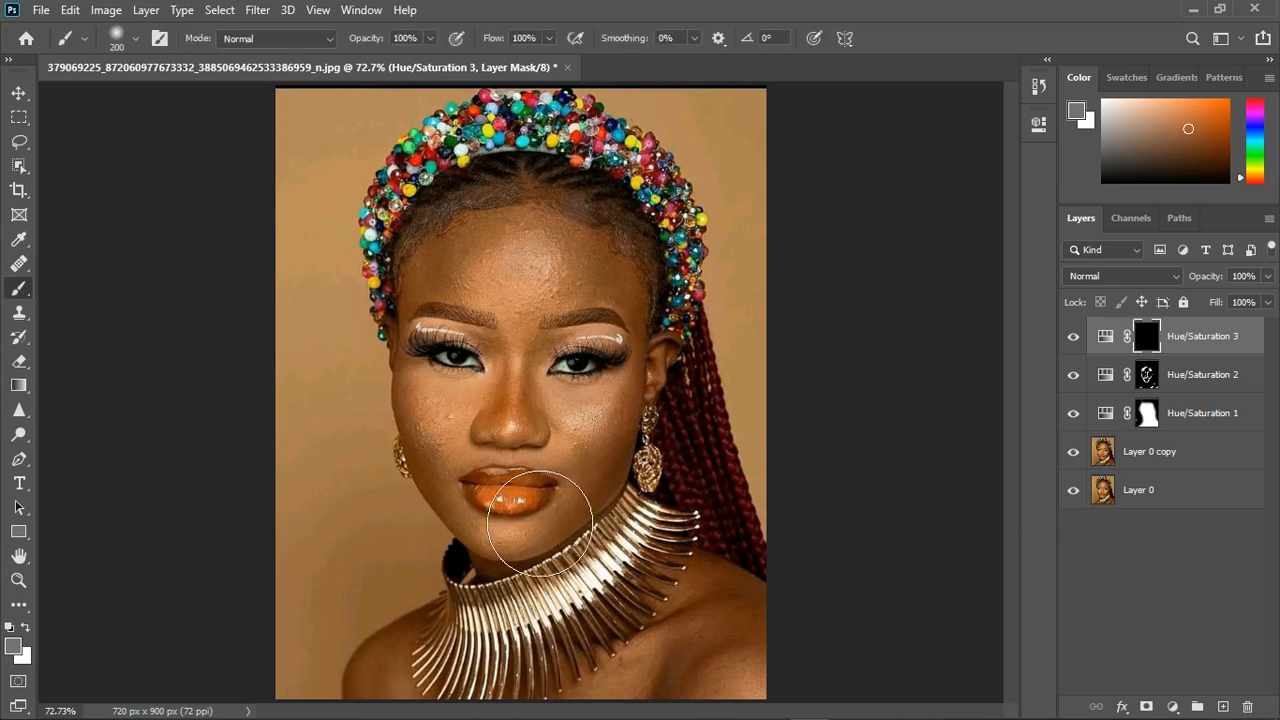
{"action": "mouse_move", "coordinate": [514, 500]}
{"action": "left_mouse_down"}
{"action": "mouse_move", "coordinate": [555, 509]}
{"action": "mouse_move", "coordinate": [498, 504]}
{"action": "mouse_move", "coordinate": [551, 509]}
{"action": "mouse_move", "coordinate": [519, 509]}
{"action": "left_mouse_up"}
{"action": "key", "text": "bracketleft"}
{"action": "scroll", "coordinate": [518, 508], "scroll_direction": "up", "scroll_amount": 8}
{"action": "scroll", "coordinate": [540, 524], "scroll_direction": "up", "scroll_amount": 2}
{"action": "key", "text": "x"}
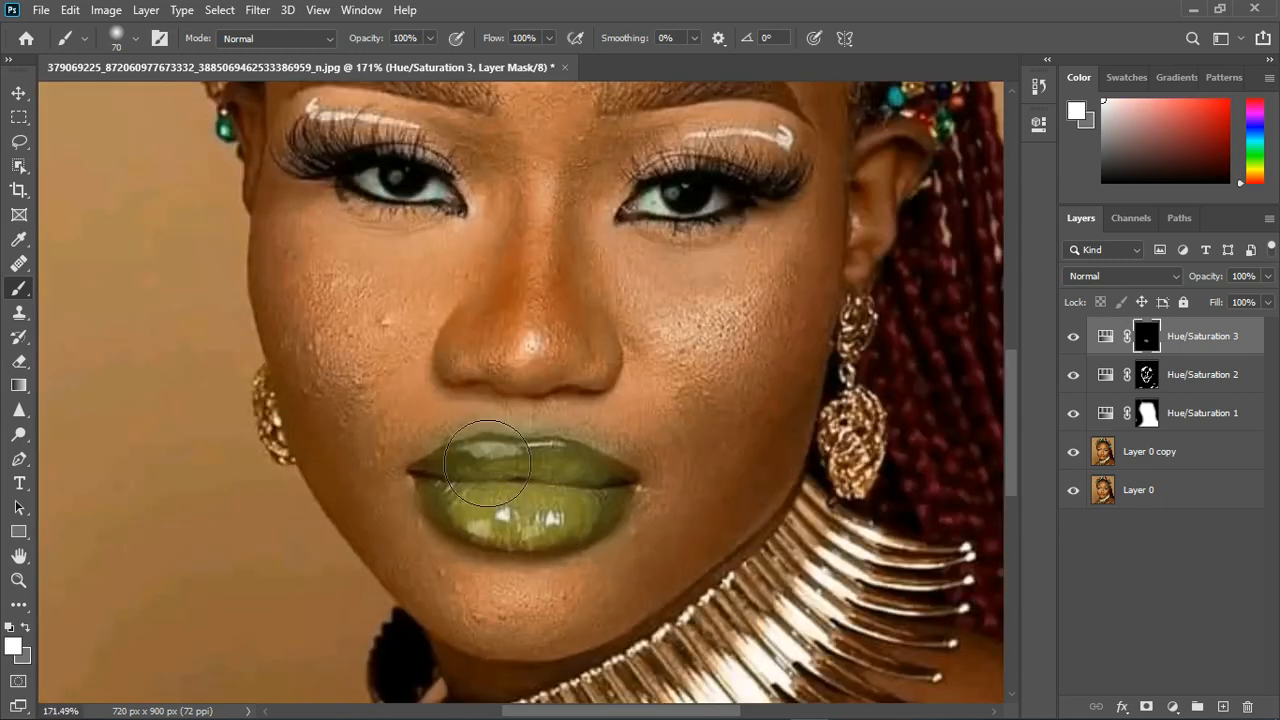
- Try painting the third adjustment's mask with grey and white across the nose, cheek and upper-lip area
{"action": "left_click_drag", "start_coordinate": [438, 406], "coordinate": [545, 400]}
{"action": "left_click", "coordinate": [592, 450], "text": "alt"}
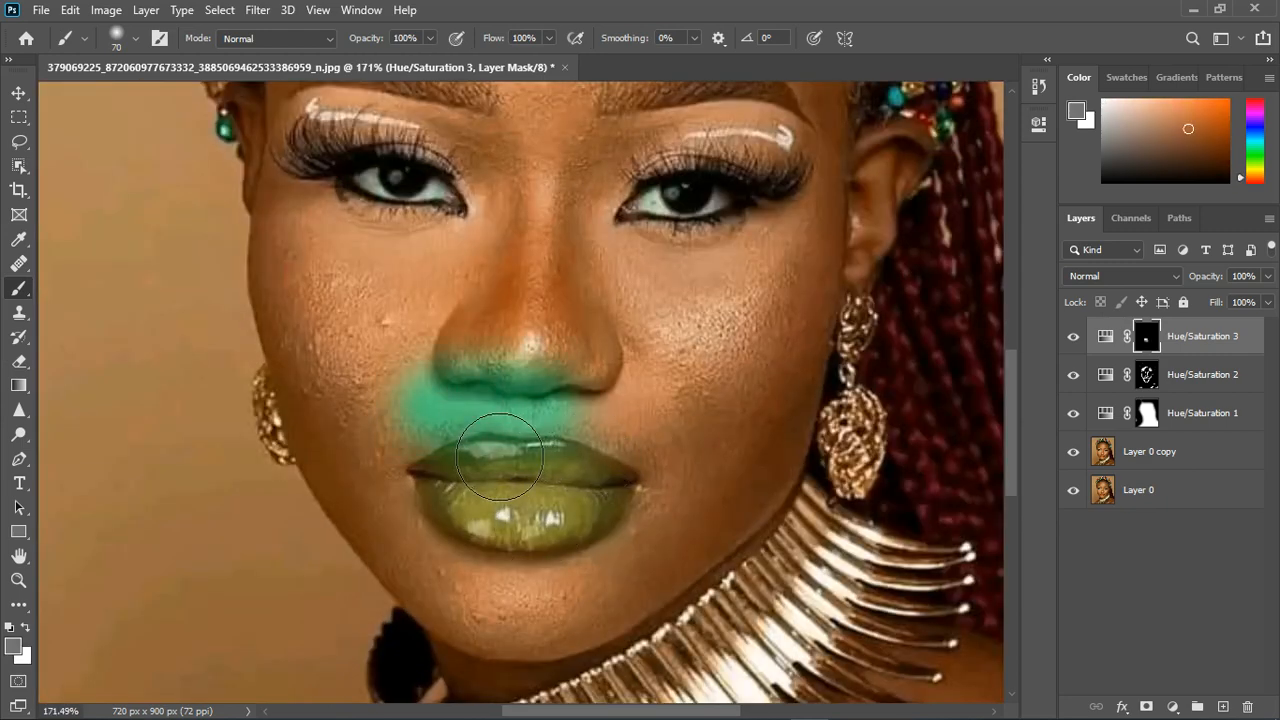
{"action": "mouse_move", "coordinate": [592, 450]}
{"action": "left_mouse_down"}
{"action": "mouse_move", "coordinate": [437, 449]}
{"action": "mouse_move", "coordinate": [573, 440]}
{"action": "left_mouse_up"}
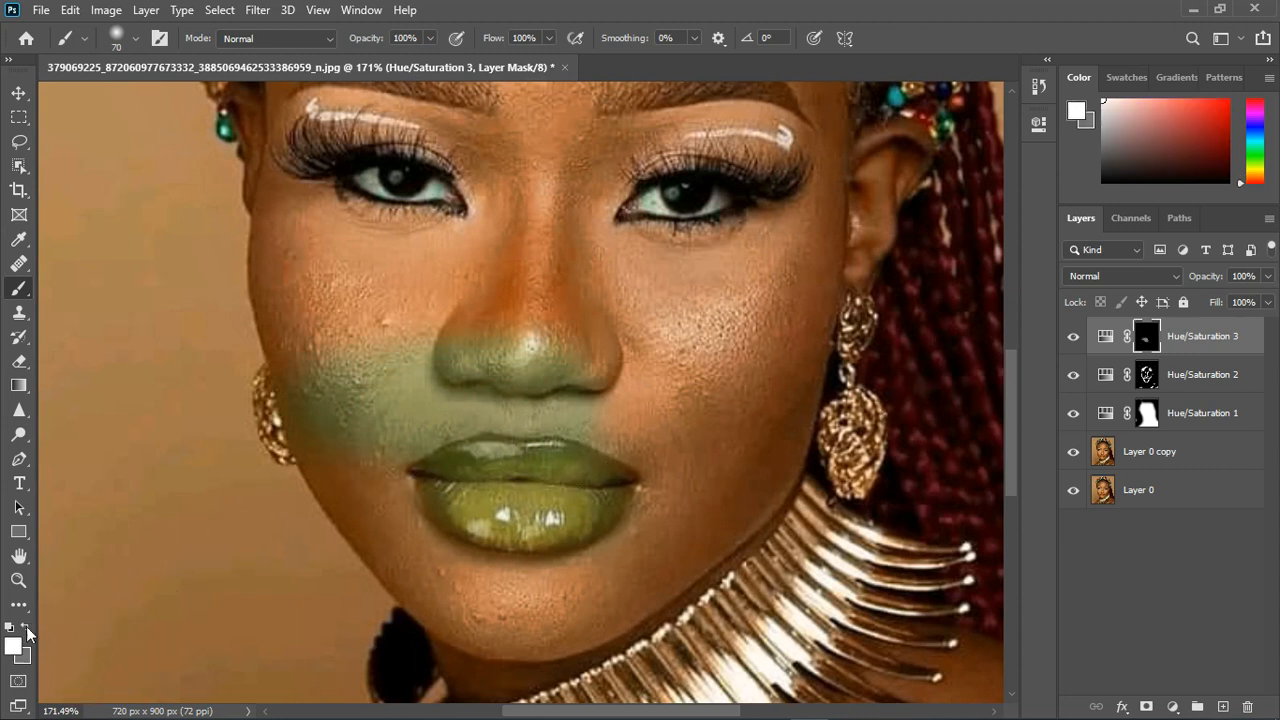
{"action": "left_click_drag", "start_coordinate": [350, 400], "coordinate": [552, 385]}
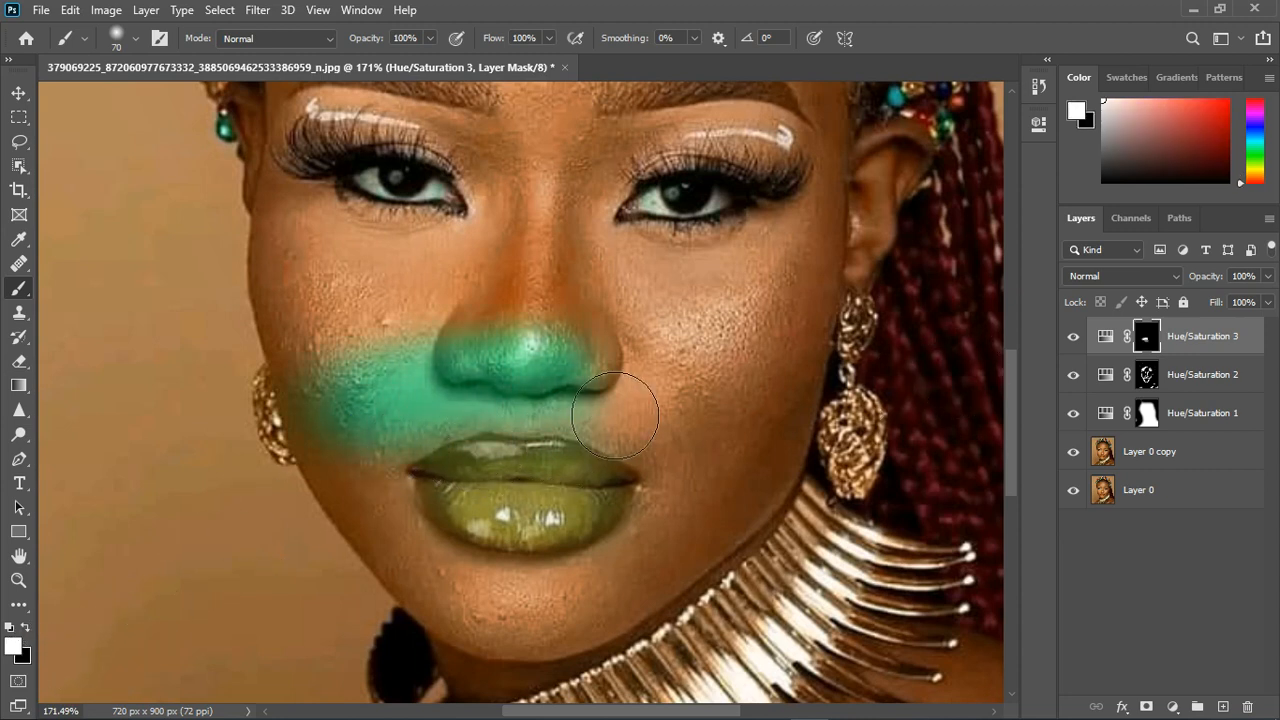
{"action": "key", "text": "x"}
{"action": "mouse_move", "coordinate": [650, 400]}
{"action": "left_mouse_down"}
{"action": "mouse_move", "coordinate": [405, 431]}
{"action": "mouse_move", "coordinate": [616, 405]}
{"action": "mouse_move", "coordinate": [630, 421]}
{"action": "mouse_move", "coordinate": [413, 451]}
{"action": "mouse_move", "coordinate": [620, 444]}
{"action": "mouse_move", "coordinate": [690, 457]}
{"action": "mouse_move", "coordinate": [657, 444]}
{"action": "mouse_move", "coordinate": [416, 455]}
{"action": "mouse_move", "coordinate": [422, 485]}
{"action": "mouse_move", "coordinate": [777, 456]}
{"action": "left_mouse_up"}
- Paint the lips with white on the third adjustment's mask using a 40 px soft brush
{"action": "key", "text": "x"}
{"action": "key", "text": "bracketleft"}
{"action": "key", "text": "bracketleft"}
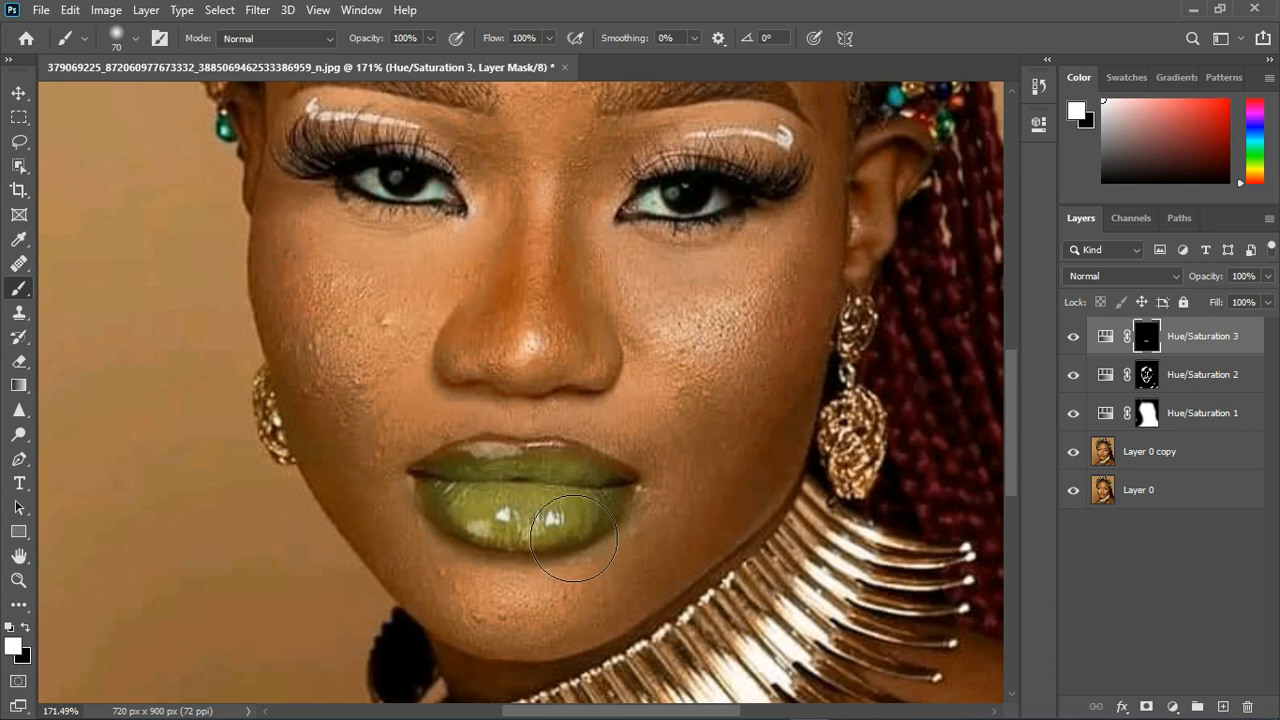
{"action": "key", "text": "bracketleft"}
{"action": "mouse_move", "coordinate": [551, 517]}
{"action": "left_mouse_down"}
{"action": "mouse_move", "coordinate": [499, 499]}
{"action": "mouse_move", "coordinate": [478, 510]}
{"action": "mouse_move", "coordinate": [545, 537]}
{"action": "left_mouse_up"}
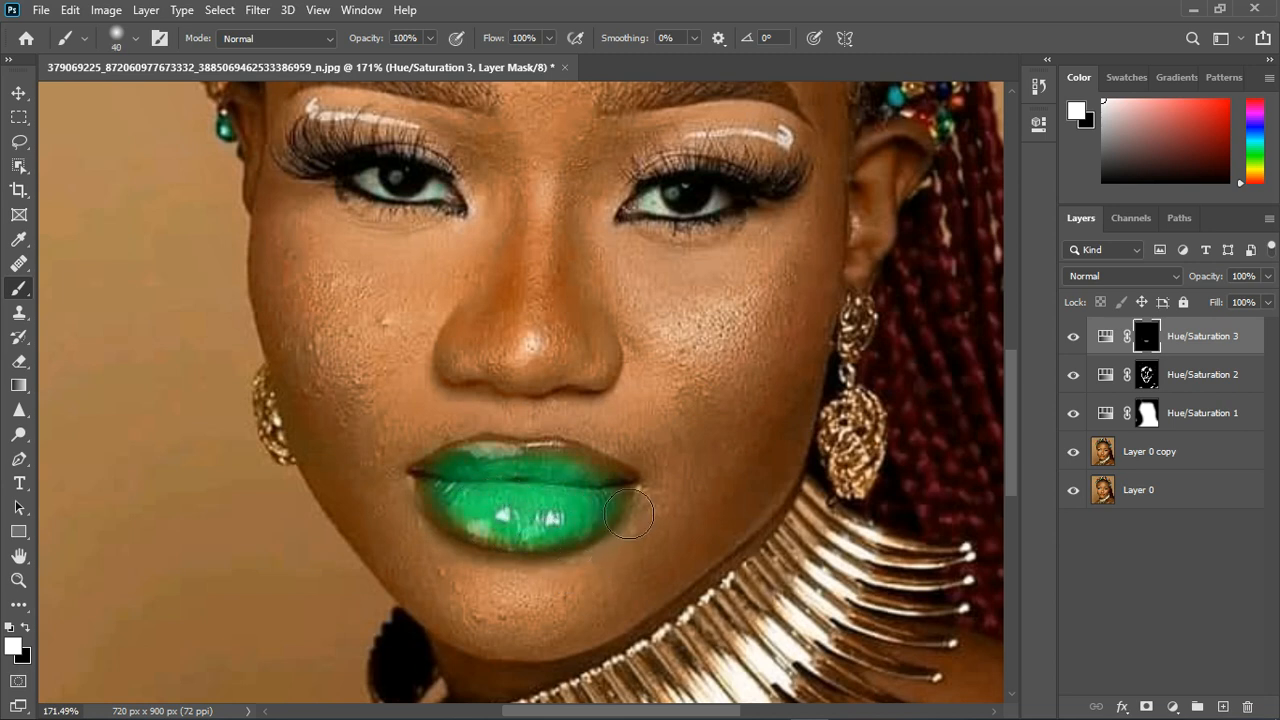
{"action": "mouse_move", "coordinate": [535, 492]}
{"action": "left_mouse_down"}
{"action": "mouse_move", "coordinate": [477, 503]}
{"action": "mouse_move", "coordinate": [488, 530]}
{"action": "mouse_move", "coordinate": [527, 537]}
{"action": "left_mouse_up"}
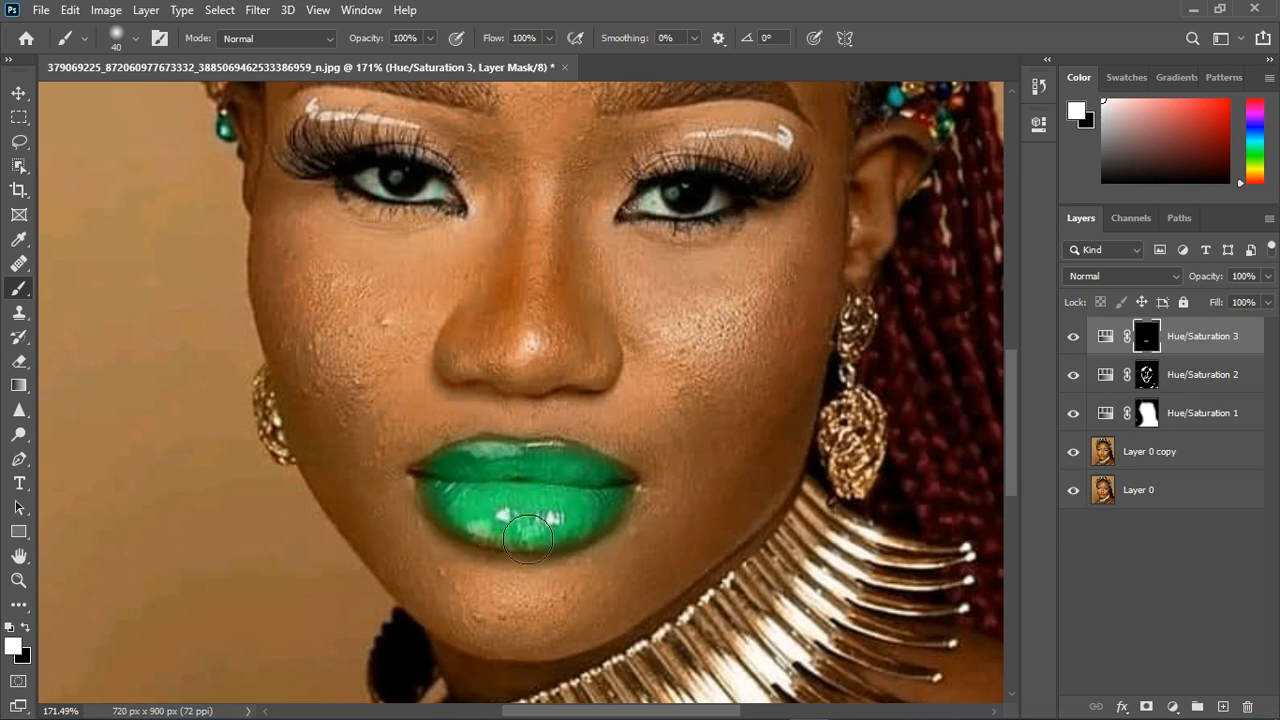
{"action": "left_click_drag", "start_coordinate": [623, 517], "coordinate": [591, 506]}
- Set the Master hue of the third Hue/Saturation adjustment to -21 to make the lips red
{"action": "double_click", "coordinate": [1106, 340]}
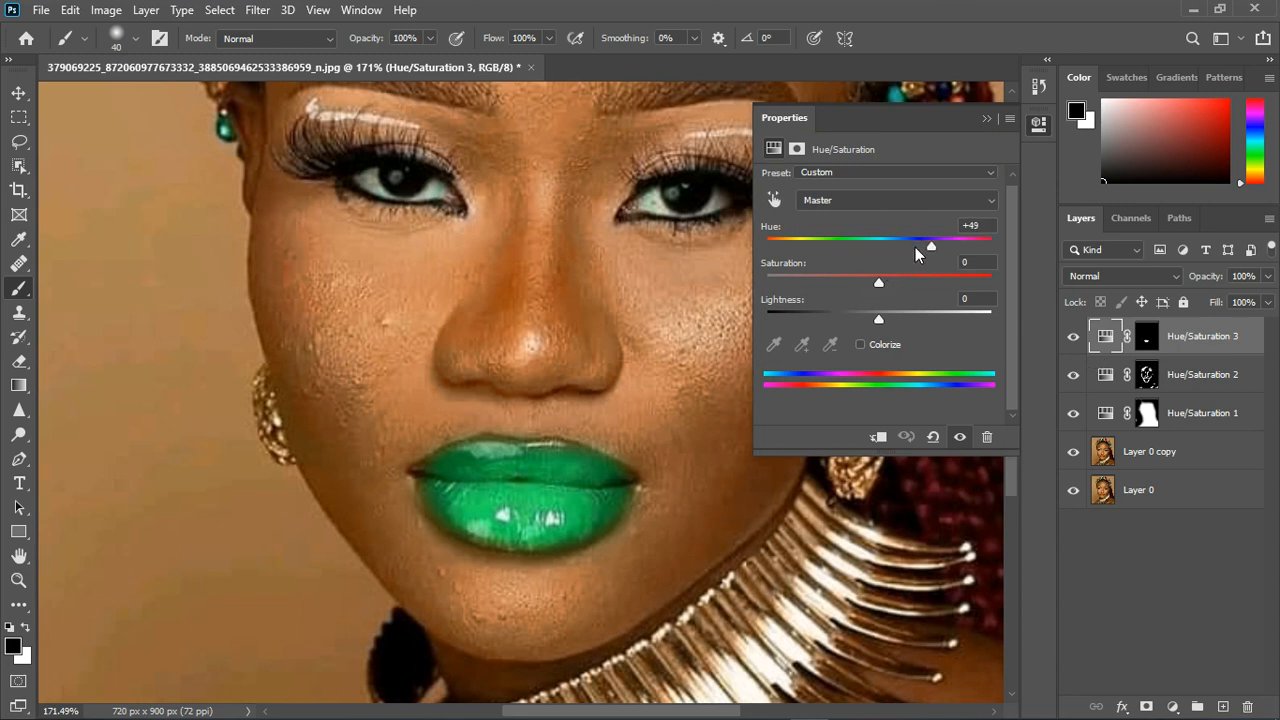
{"action": "left_click_drag", "start_coordinate": [917, 254], "coordinate": [867, 249]}
{"action": "scroll", "coordinate": [343, 420], "scroll_direction": "down", "scroll_amount": 4}
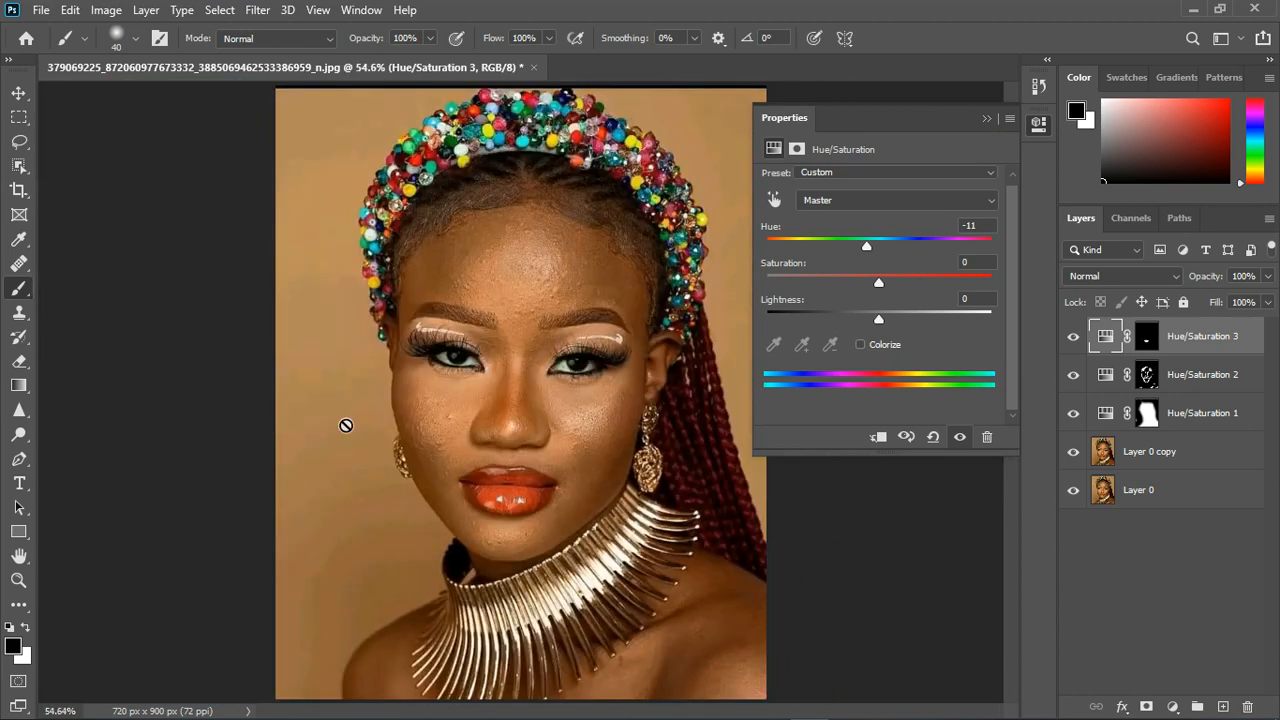
{"action": "scroll", "coordinate": [619, 427], "scroll_direction": "up", "scroll_amount": 1}
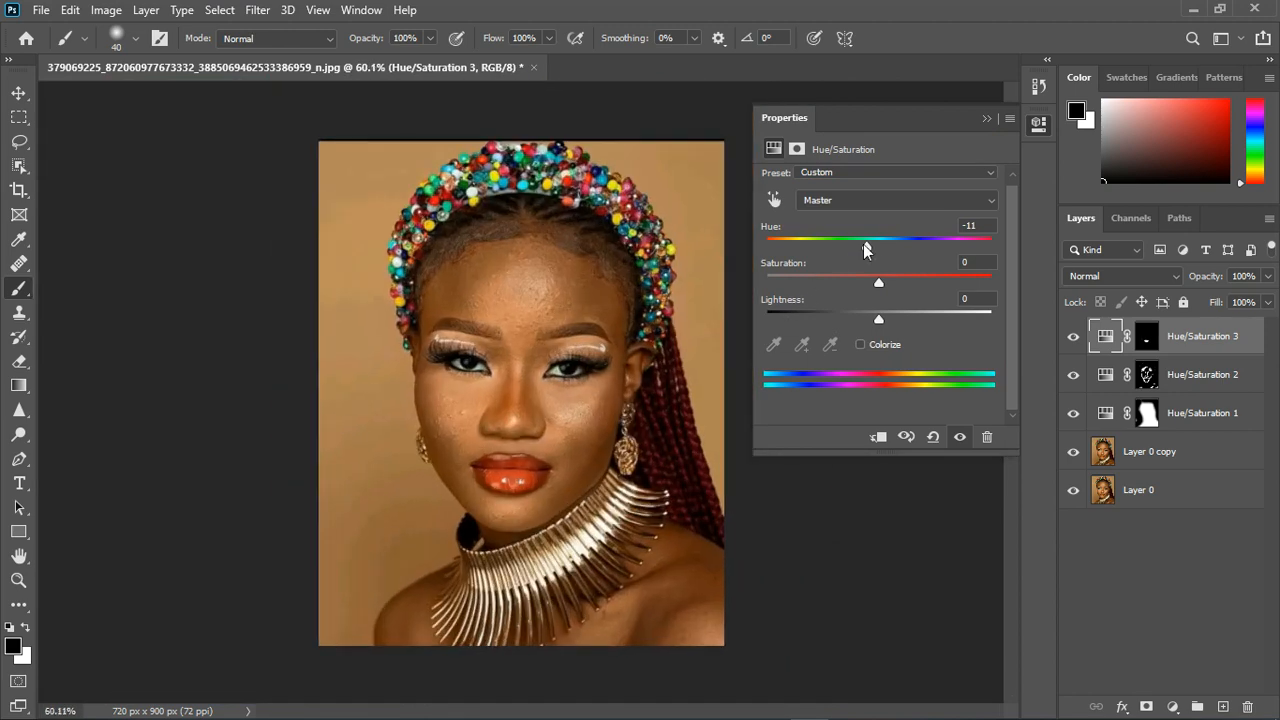
{"action": "mouse_move", "coordinate": [865, 248]}
{"action": "left_mouse_down"}
{"action": "mouse_move", "coordinate": [843, 248]}
{"action": "mouse_move", "coordinate": [855, 253]}
{"action": "left_mouse_up"}
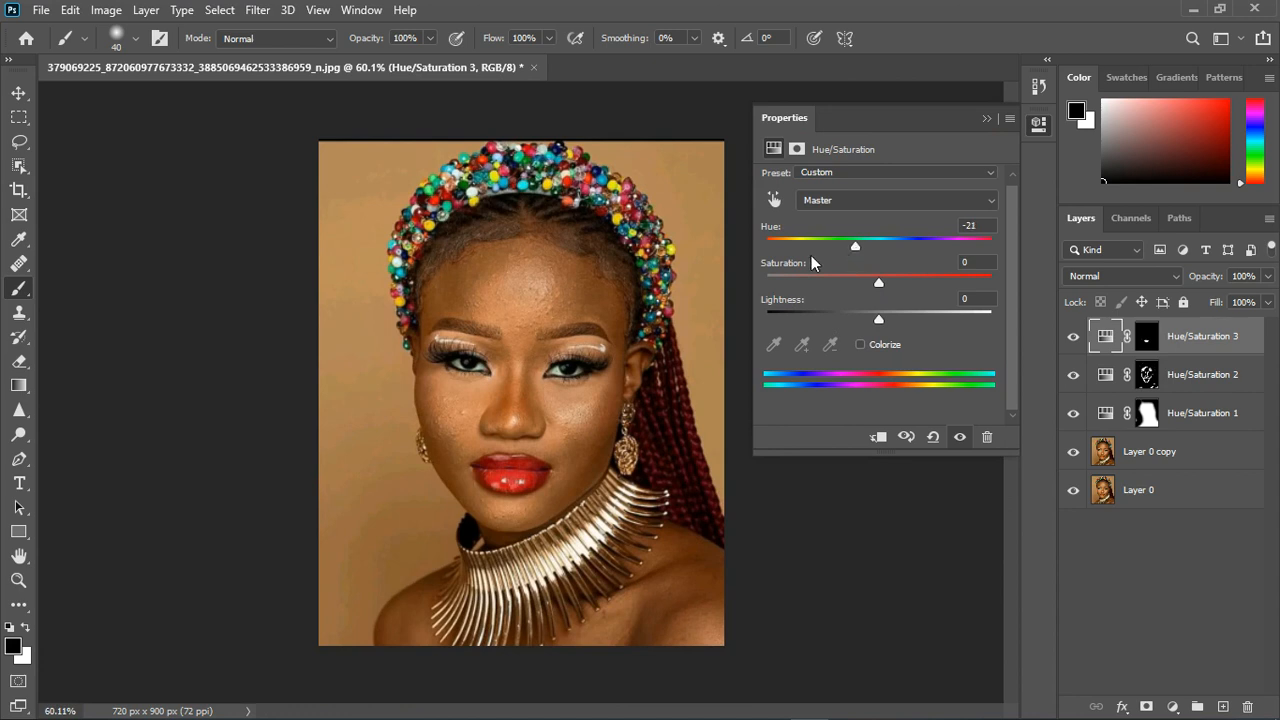
{"action": "left_click", "coordinate": [987, 119]}
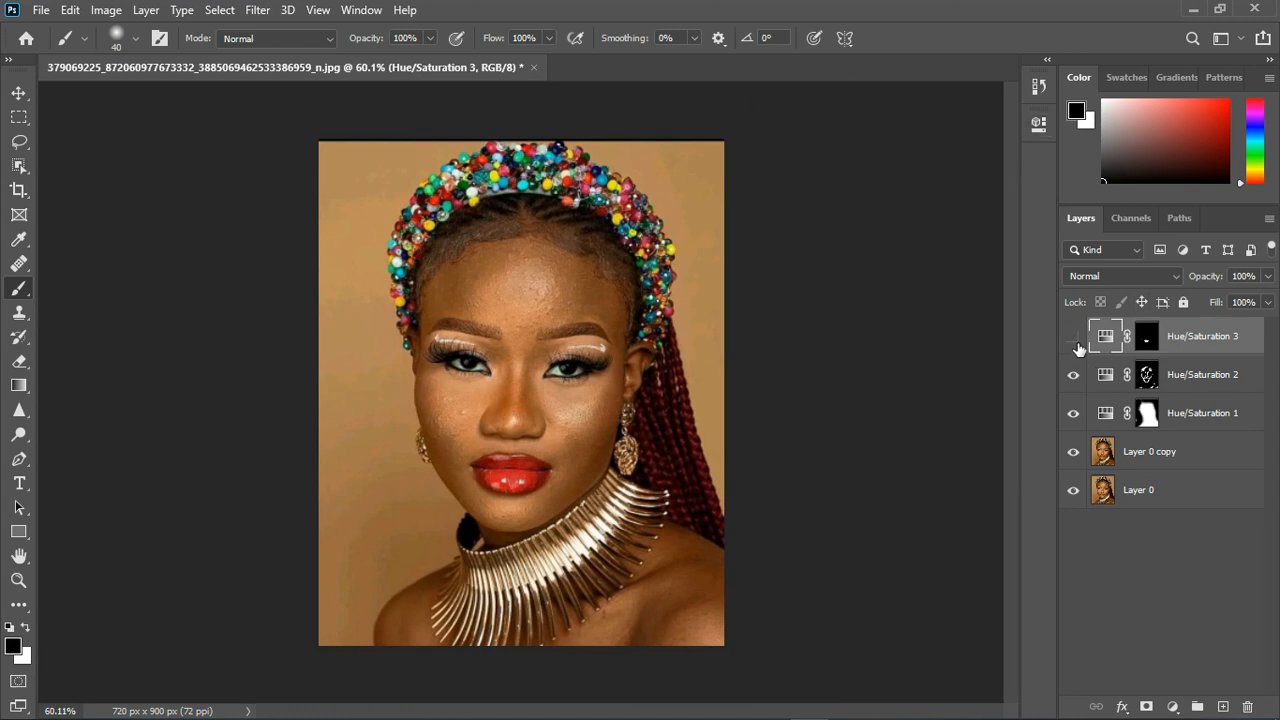
- Compare the lips with and without the third Hue/Saturation adjustment
{"action": "left_click", "coordinate": [1075, 343]}
{"action": "left_click", "coordinate": [1074, 340]}
{"action": "scroll", "coordinate": [499, 425], "scroll_direction": "up", "scroll_amount": 2}
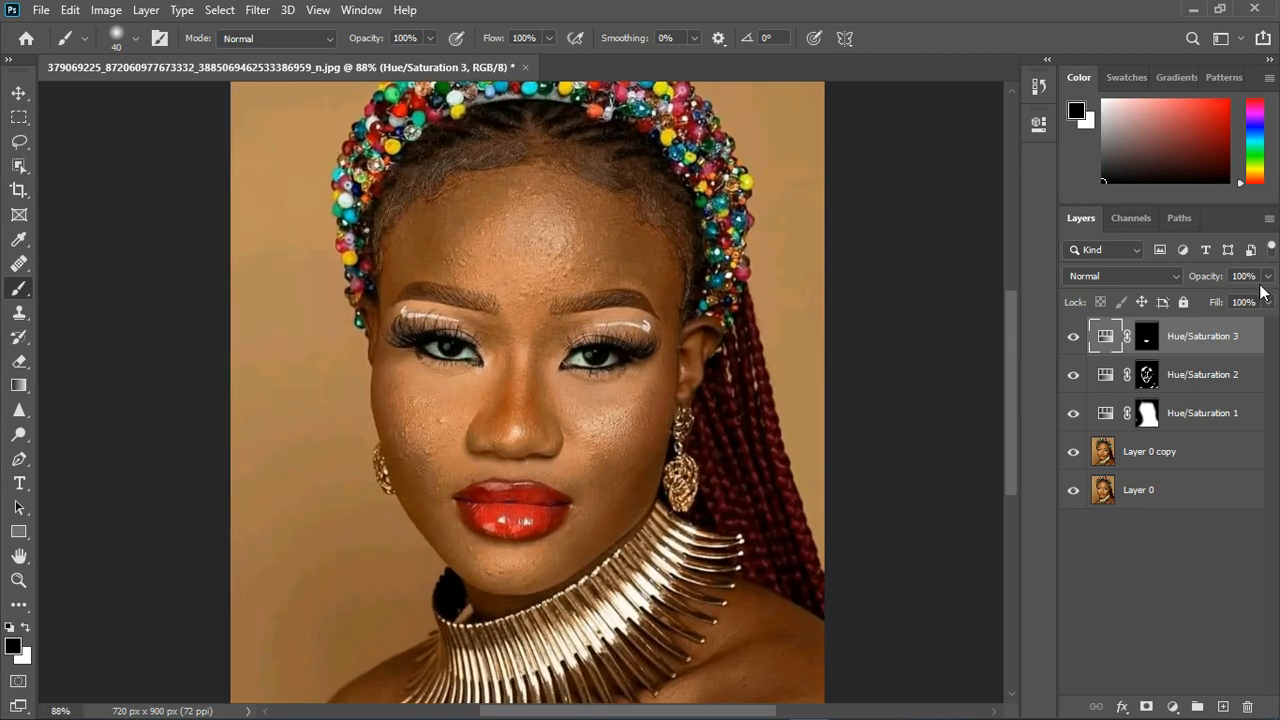
- Lower the opacity of the lip-colour adjustment layer to 89% and keep that layer selected
{"action": "left_click", "coordinate": [1263, 284]}
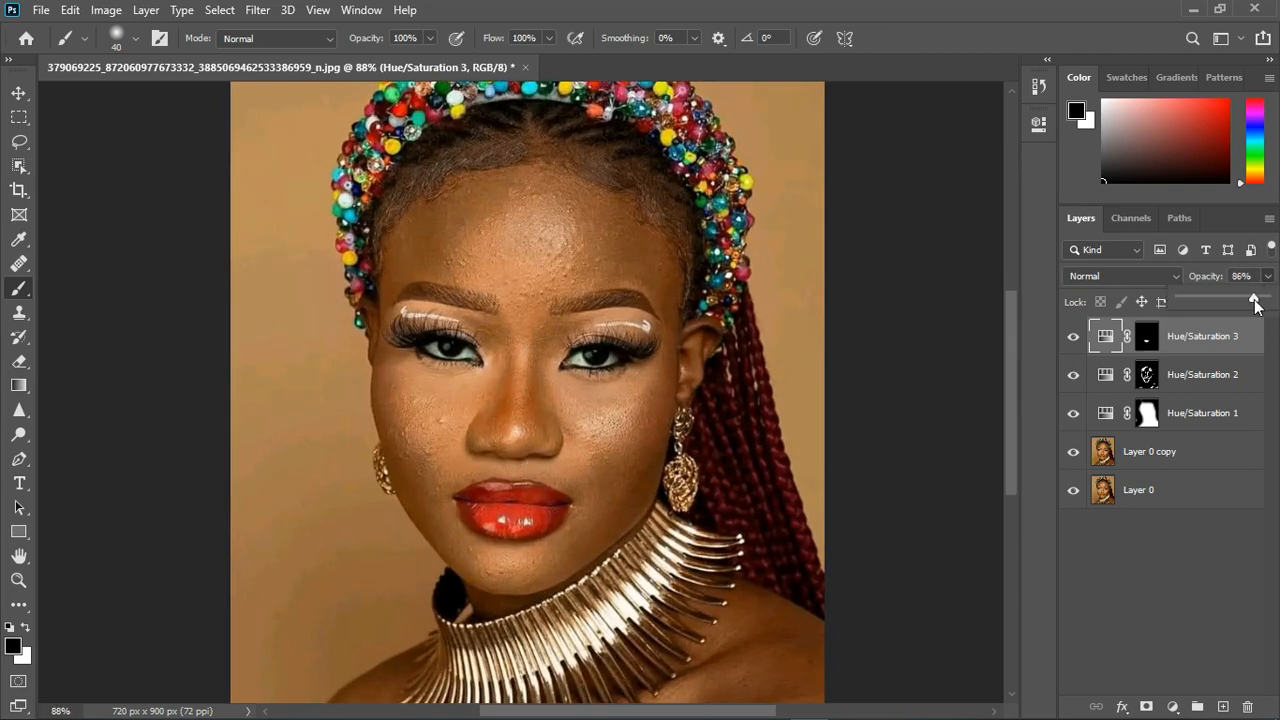
{"action": "left_click", "coordinate": [1270, 277]}
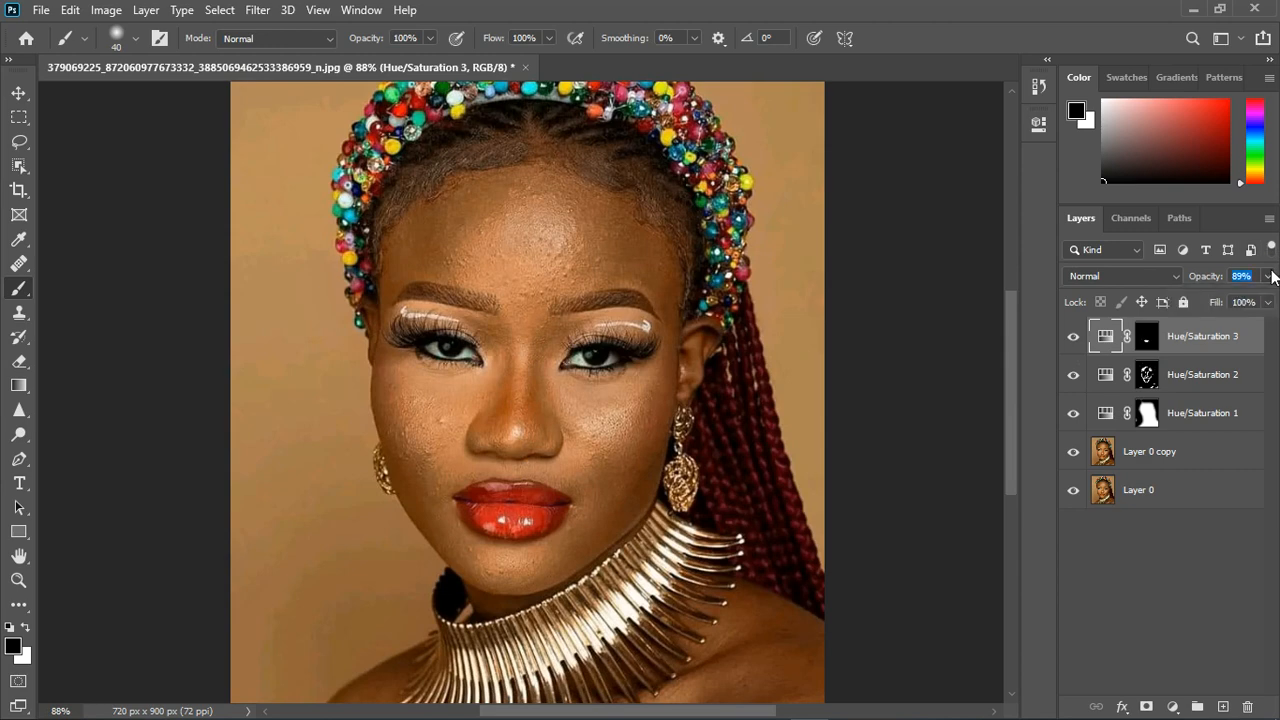
{"action": "left_click", "coordinate": [1133, 600]}
{"action": "scroll", "coordinate": [531, 362], "scroll_direction": "down", "scroll_amount": 3}
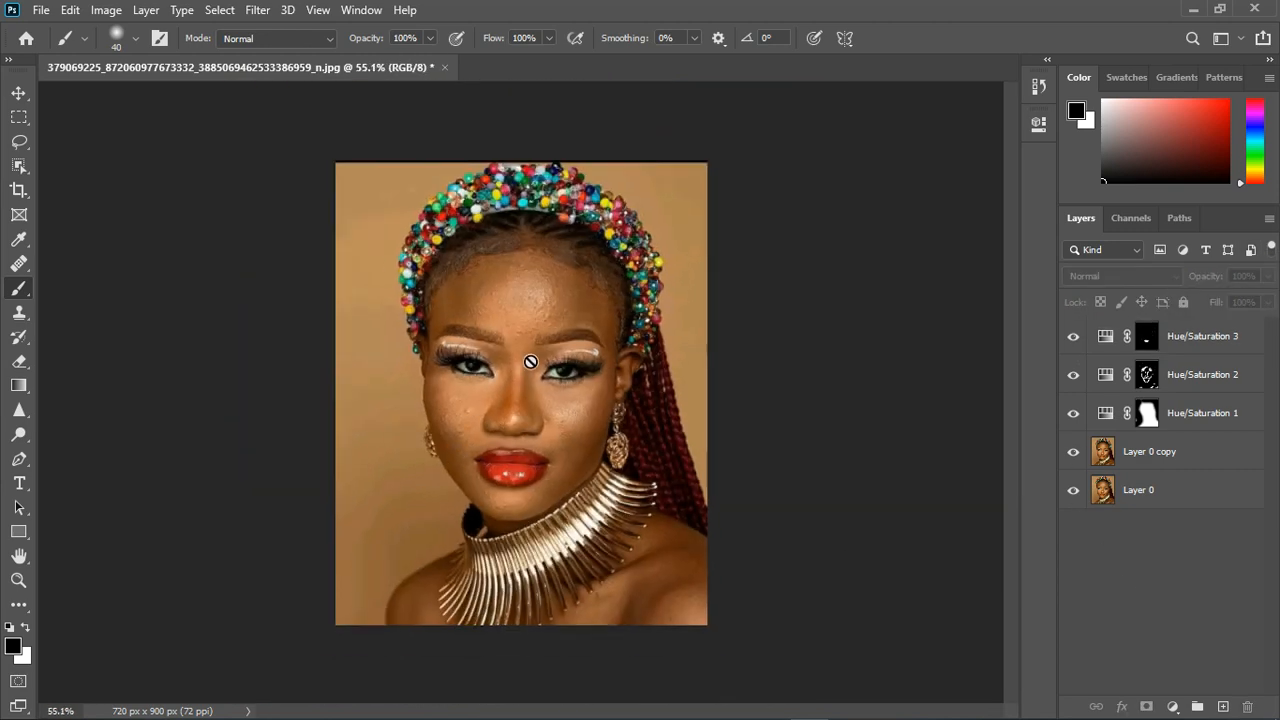
{"action": "key", "text": "ctrl+z"}
- Add a black Solid Color fill layer above the Hue/Saturation adjustments and hide it
{"action": "left_click", "coordinate": [1173, 707]}
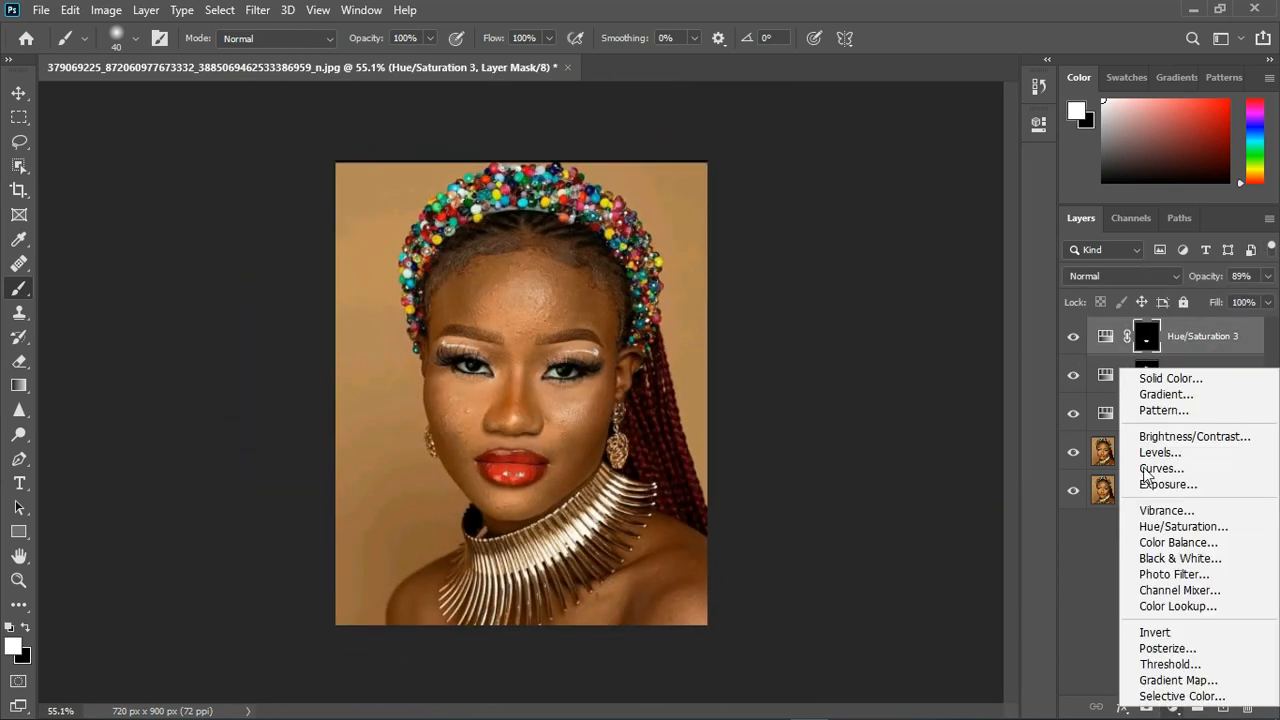
{"action": "left_click", "coordinate": [1147, 378]}
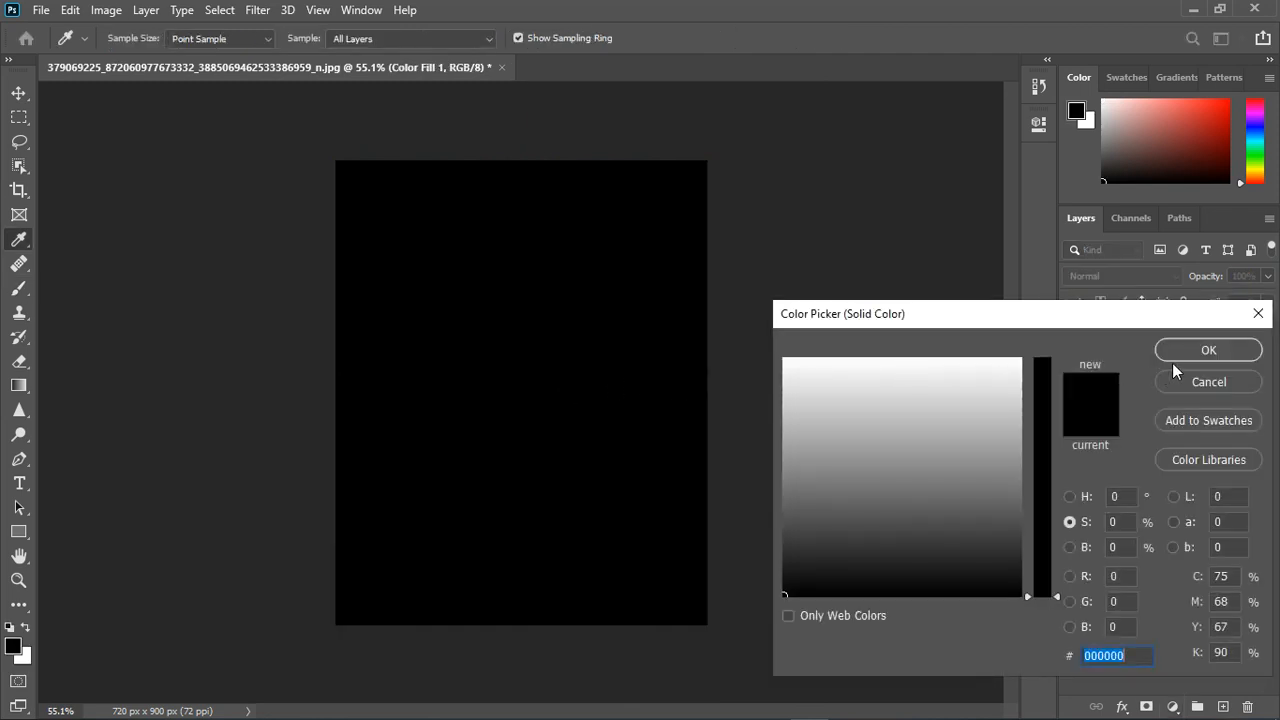
{"action": "left_click", "coordinate": [1180, 350]}
{"action": "left_click", "coordinate": [1073, 336]}
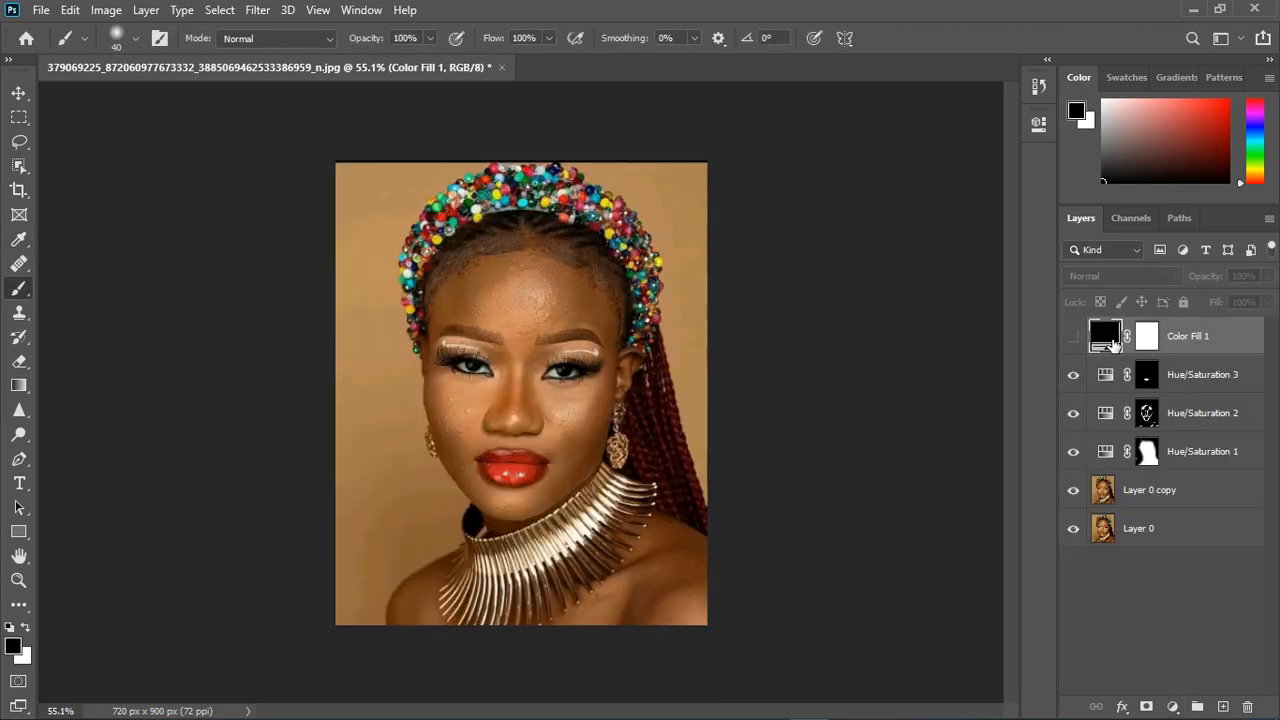
- Set the fill layer's colour to b9c1a9 by sampling the white of the eye, and show the layer again
{"action": "double_click", "coordinate": [1113, 343]}
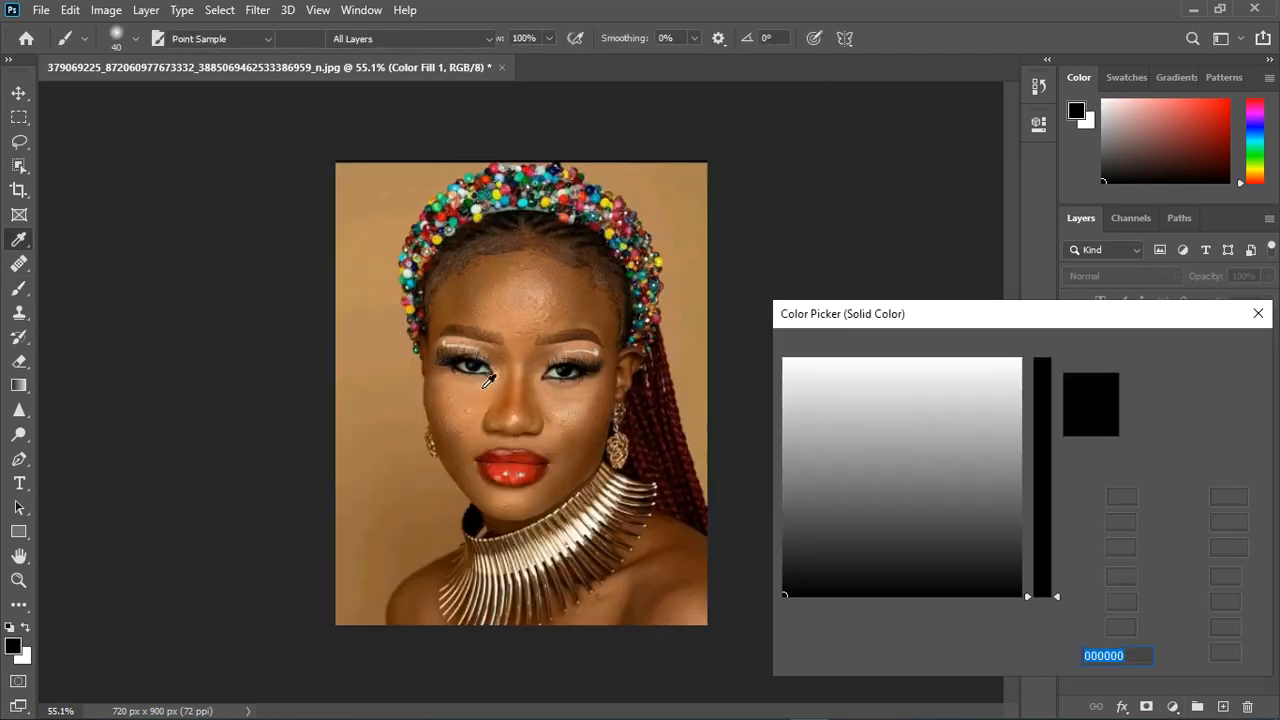
{"action": "left_click", "coordinate": [561, 385]}
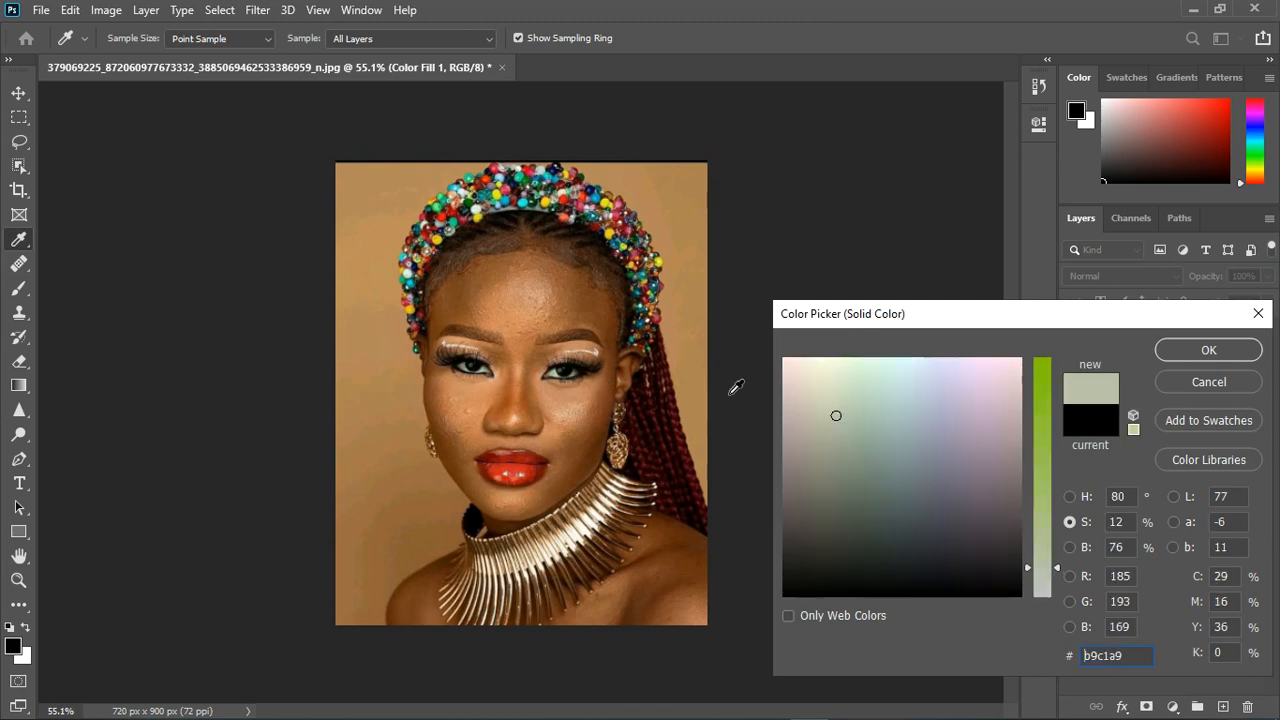
{"action": "left_click", "coordinate": [1222, 353]}
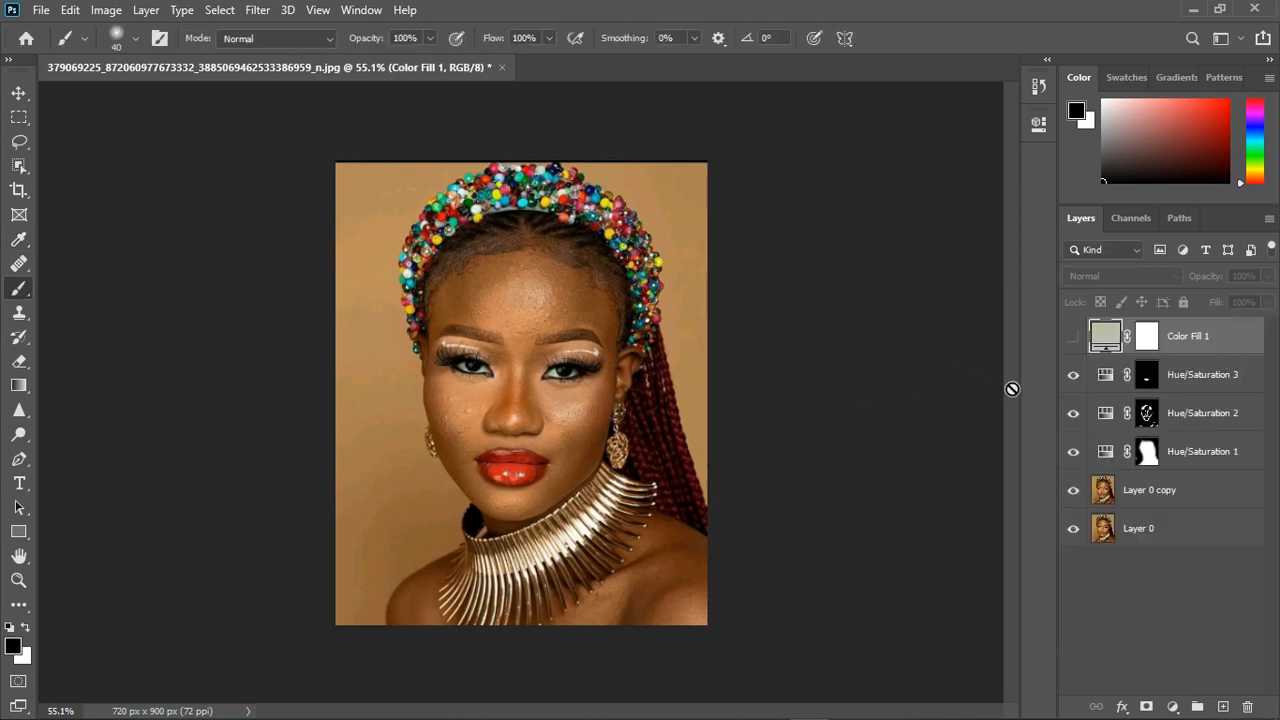
{"action": "left_click", "coordinate": [1074, 337]}
{"action": "double_click", "coordinate": [1104, 336]}
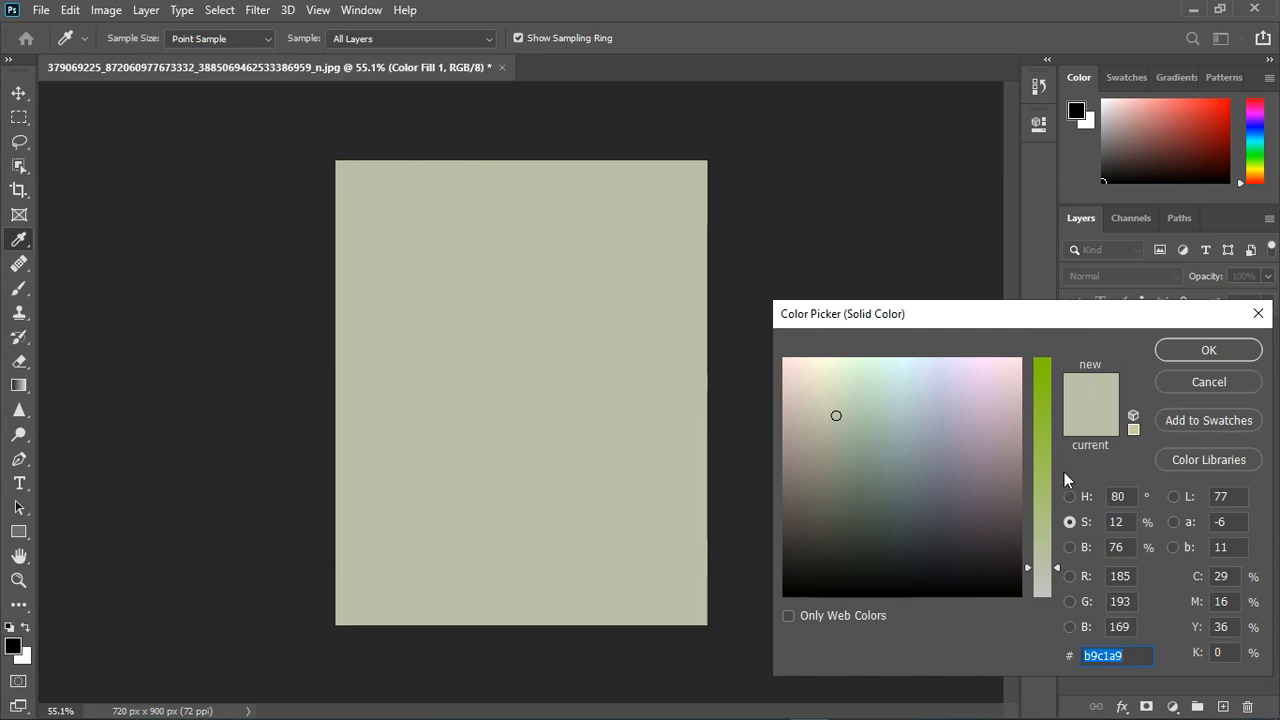
{"action": "left_click", "coordinate": [1069, 497]}
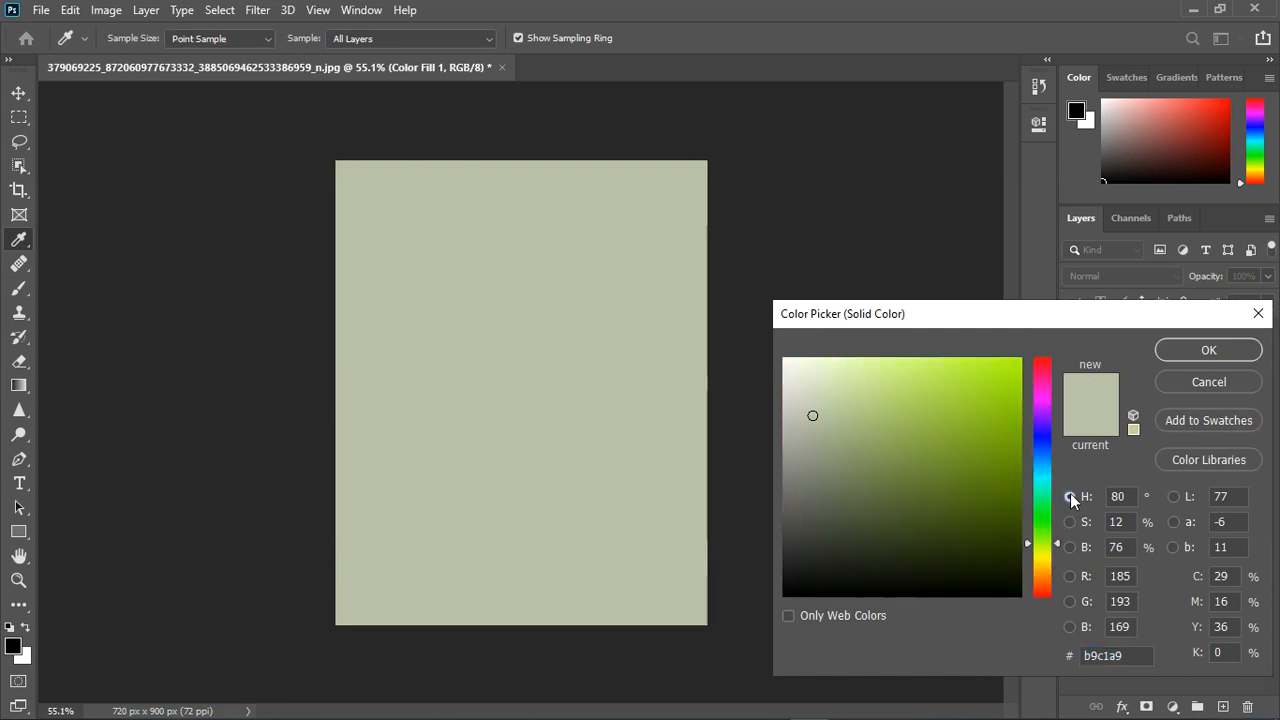
{"action": "left_click", "coordinate": [1166, 351]}
{"action": "key", "text": "b"}
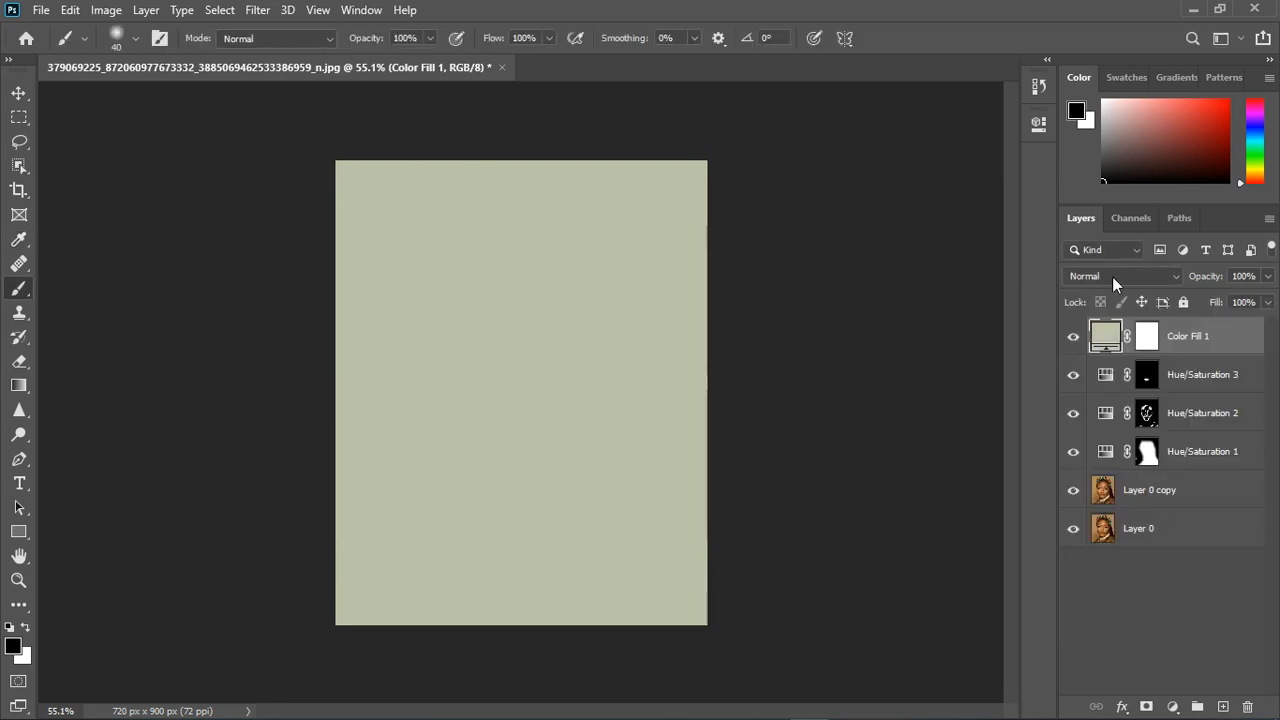
- Set the blend mode of the solid colour fill layer to Divide
{"action": "left_click", "coordinate": [1148, 337]}
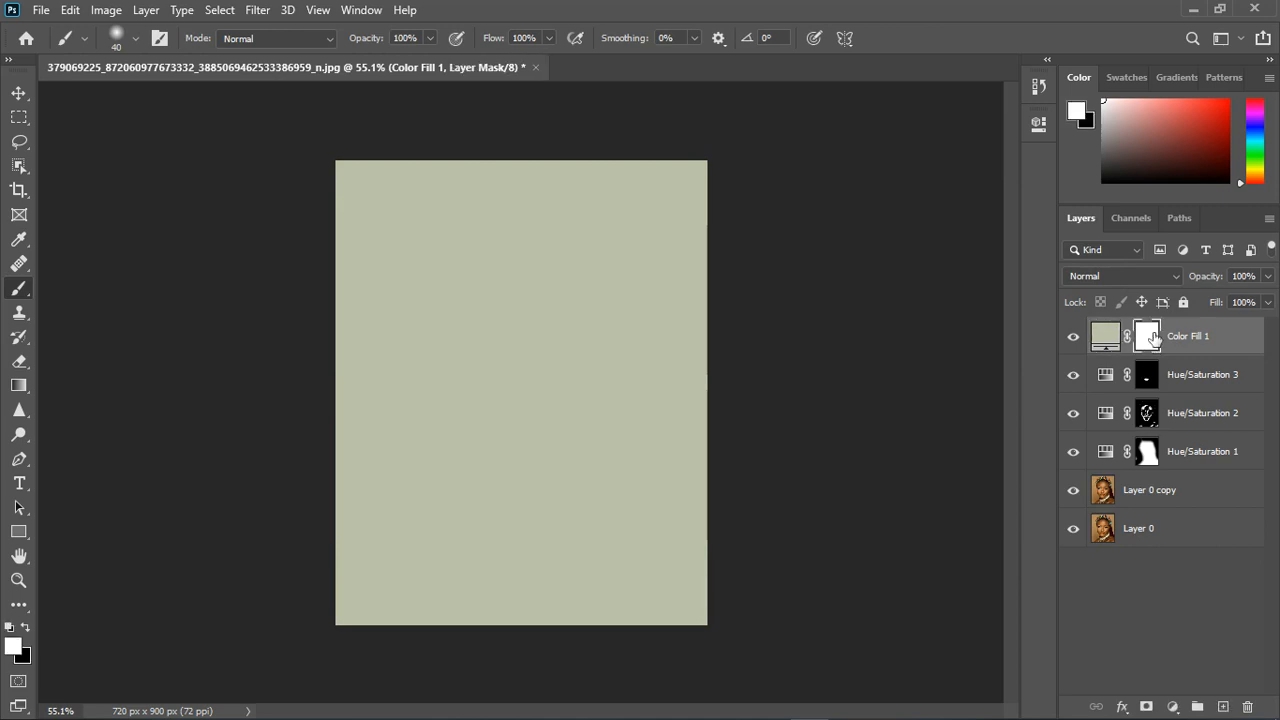
{"action": "left_click", "coordinate": [1104, 337]}
{"action": "left_click", "coordinate": [1121, 273]}
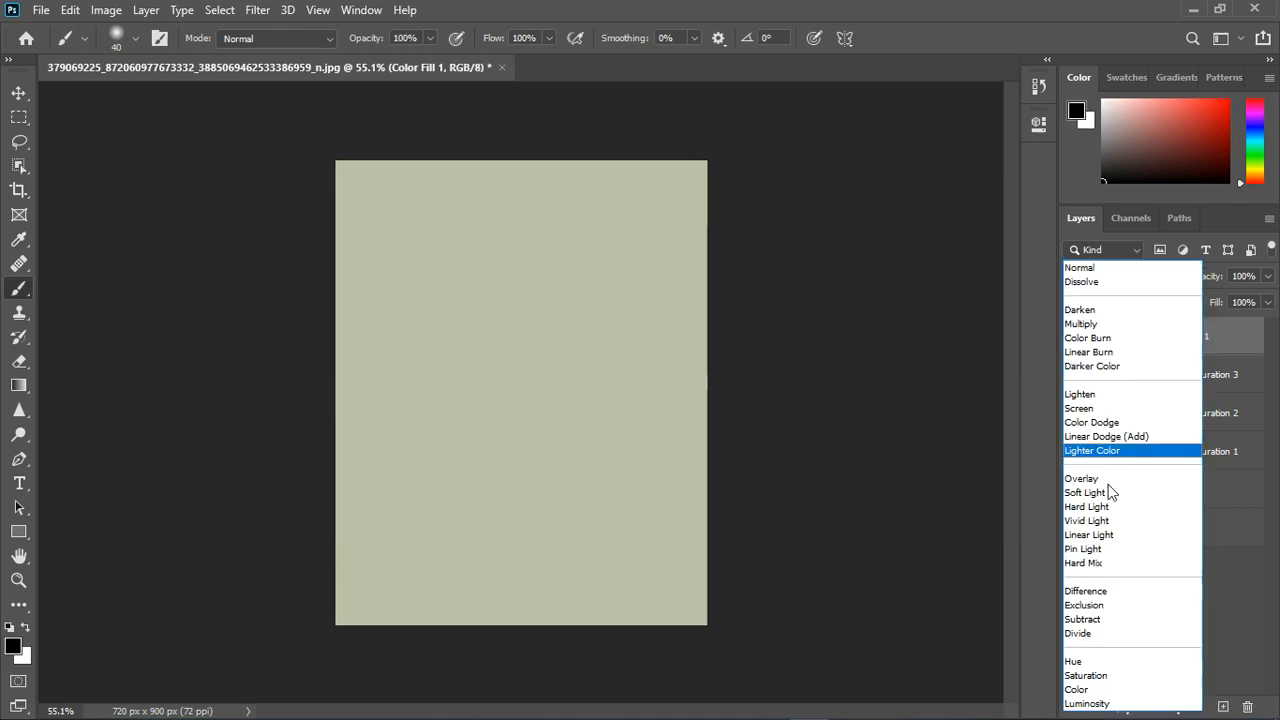
{"action": "left_click", "coordinate": [1078, 633]}
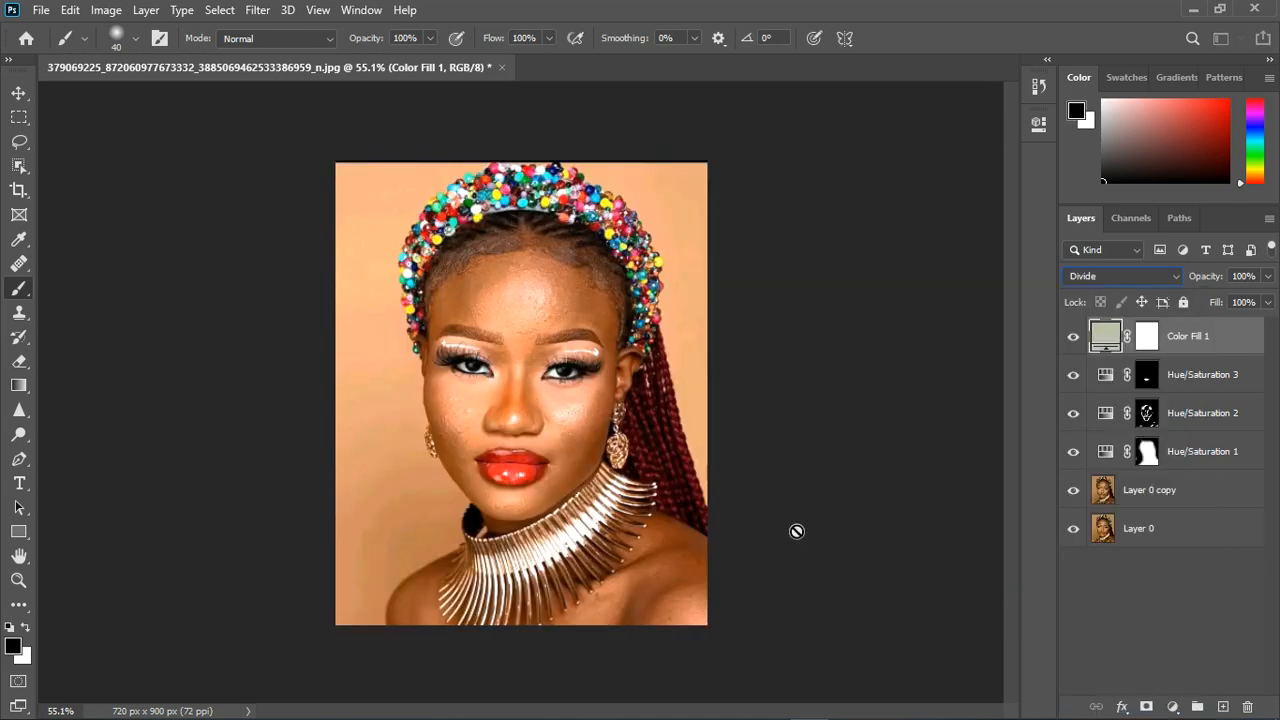
- Lighten the Divide fill layer's colour to ecf6d7 by raising its brightness to 96%
{"action": "double_click", "coordinate": [1107, 338]}
{"action": "left_click", "coordinate": [1069, 547]}
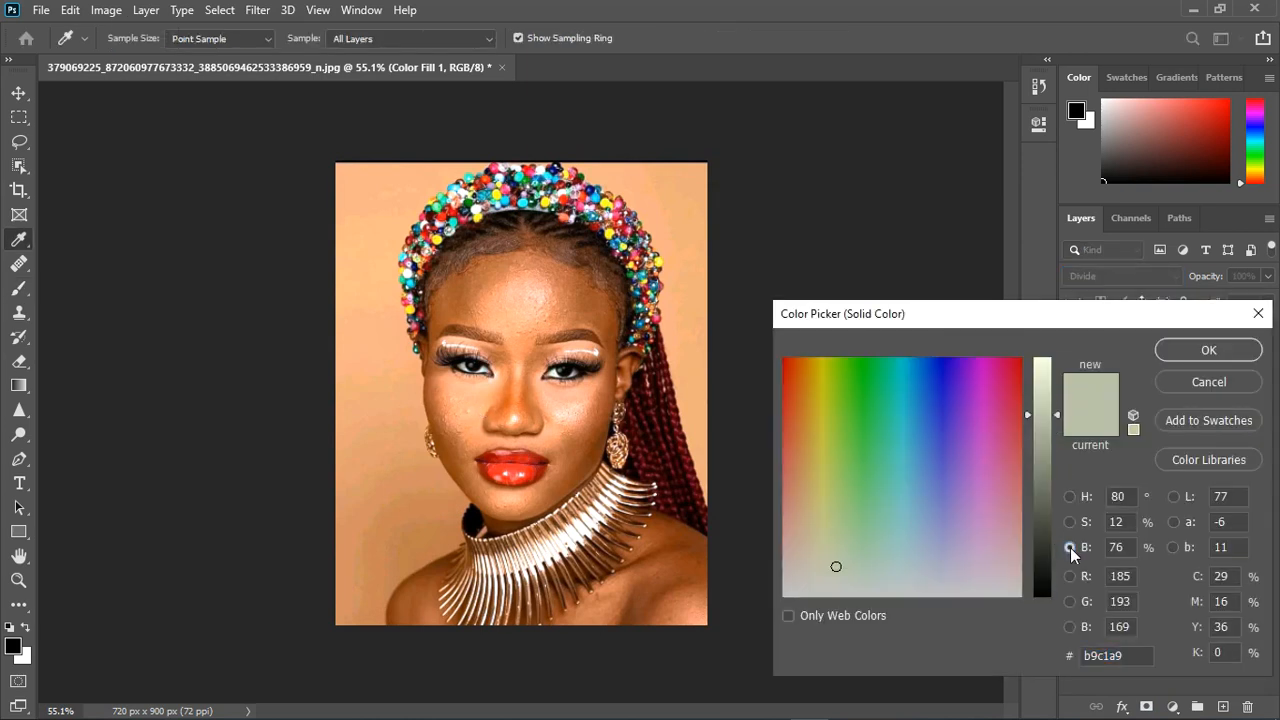
{"action": "left_click_drag", "start_coordinate": [1055, 410], "coordinate": [1056, 372]}
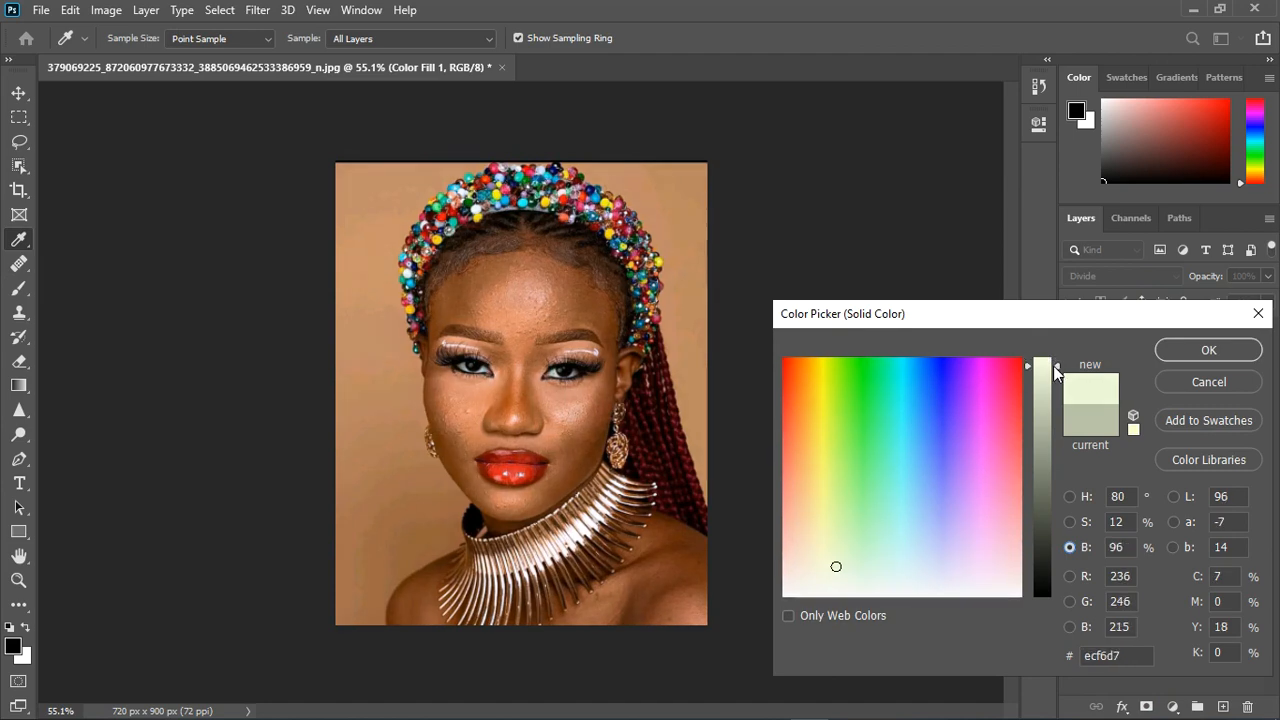
{"action": "left_click", "coordinate": [1209, 350]}
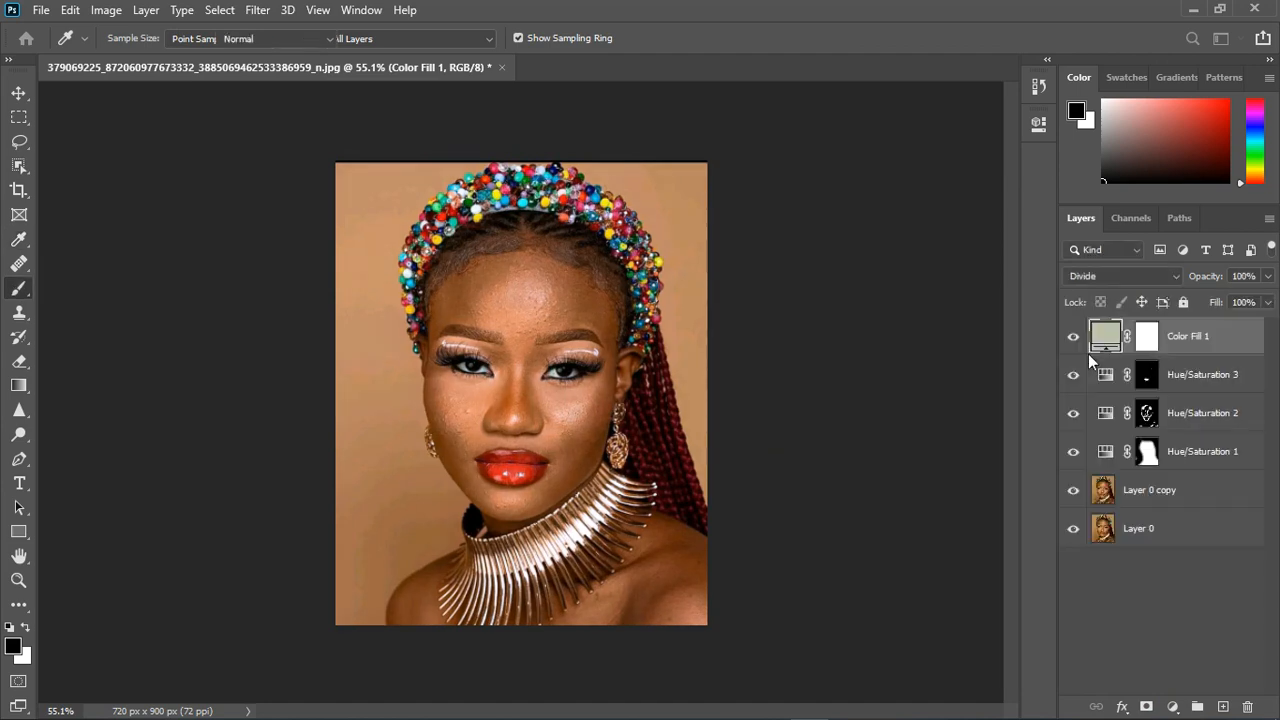
- Paint black with a 200 px brush on the colour fill layer's mask over the background around the subject
{"action": "key", "text": "b"}
{"action": "scroll", "coordinate": [511, 359], "scroll_direction": "up", "scroll_amount": 2}
{"action": "scroll", "coordinate": [511, 359], "scroll_direction": "down", "scroll_amount": 3}
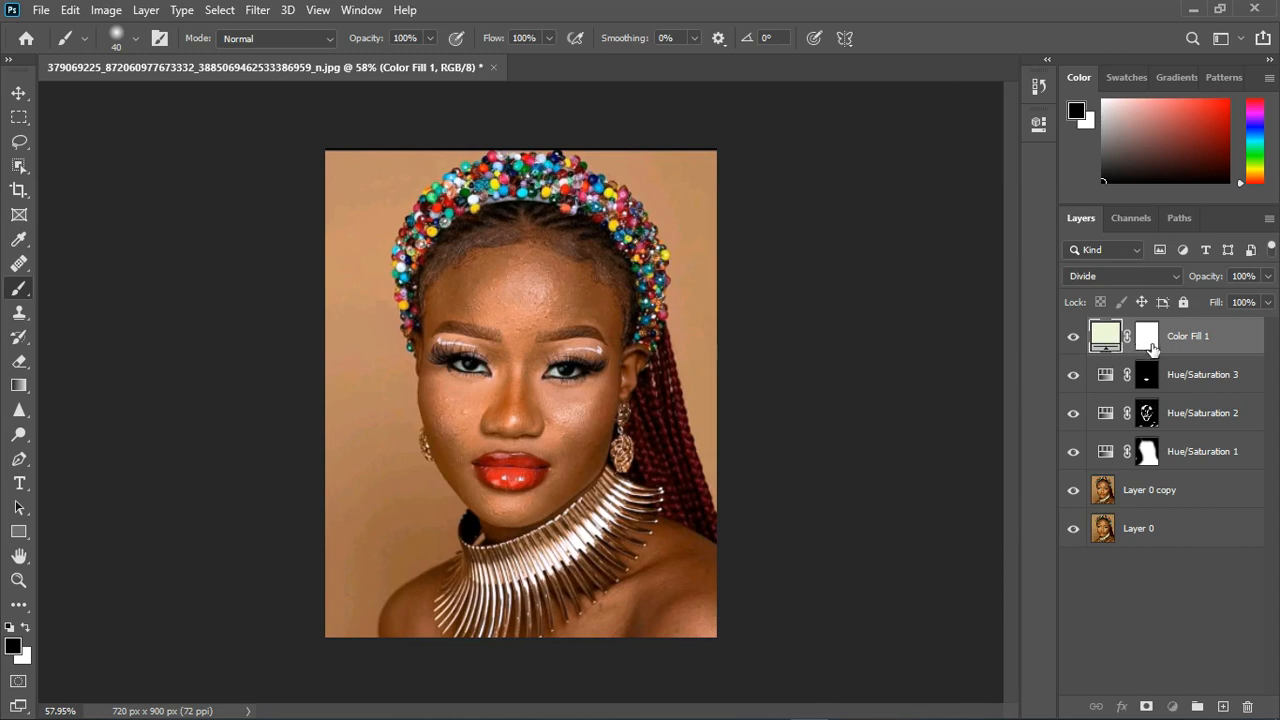
{"action": "left_click", "coordinate": [1149, 340]}
{"action": "key", "text": "x"}
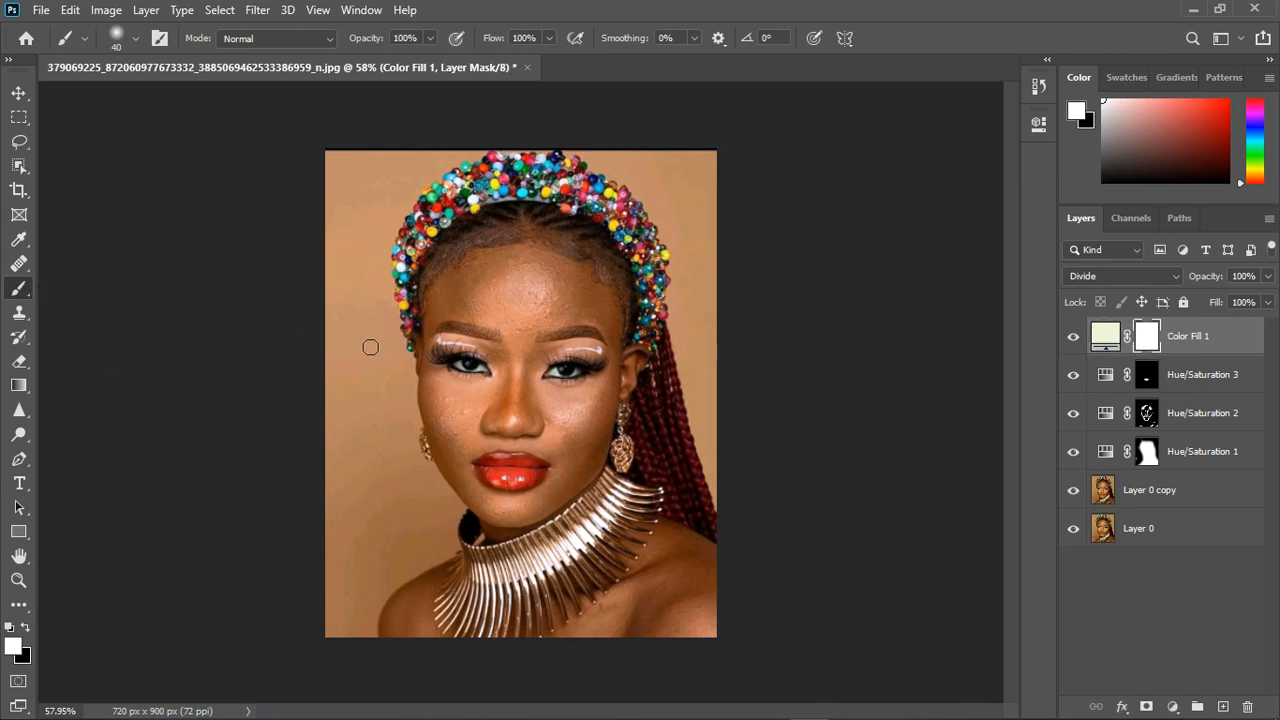
{"action": "key", "text": "bracketright"}
{"action": "key", "text": "bracketright"}
{"action": "key", "text": "bracketright"}
{"action": "key", "text": "bracketright"}
{"action": "key", "text": "bracketright"}
{"action": "key", "text": "bracketright"}
{"action": "key", "text": "bracketright"}
{"action": "key", "text": "x"}
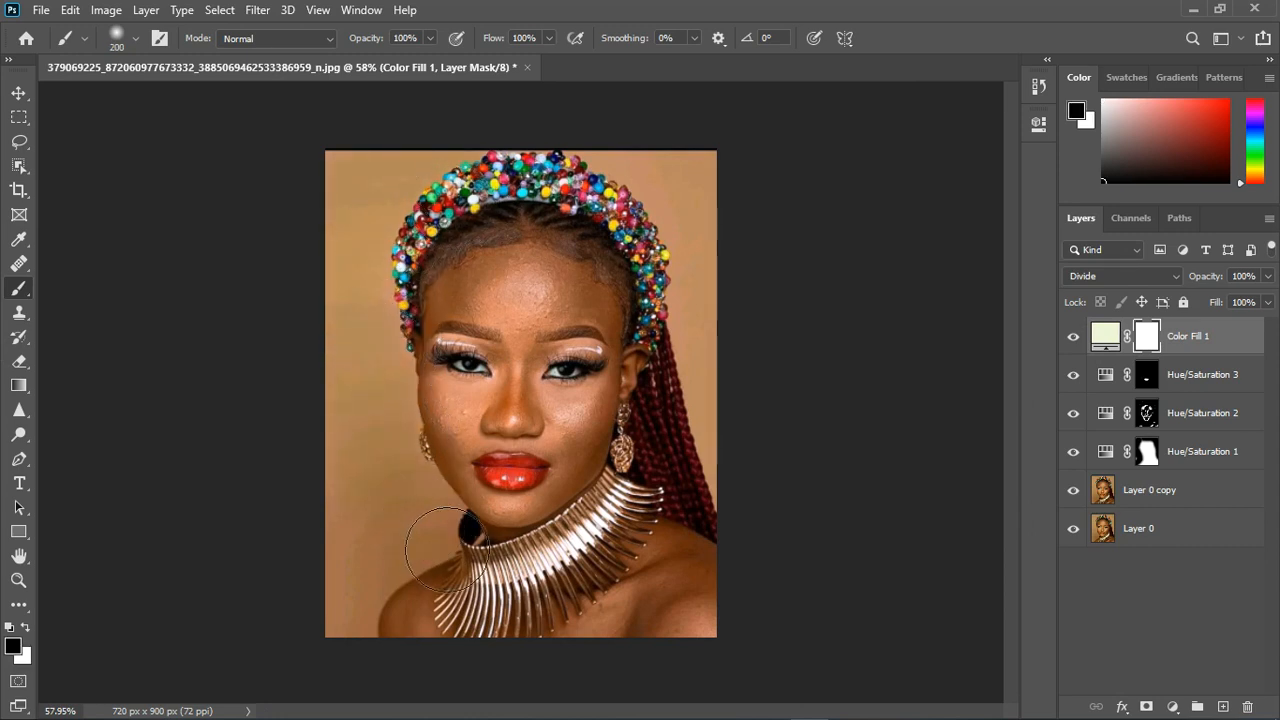
{"action": "mouse_move", "coordinate": [415, 452]}
{"action": "left_mouse_down"}
{"action": "mouse_move", "coordinate": [415, 543]}
{"action": "mouse_move", "coordinate": [384, 623]}
{"action": "mouse_move", "coordinate": [432, 556]}
{"action": "left_mouse_up"}
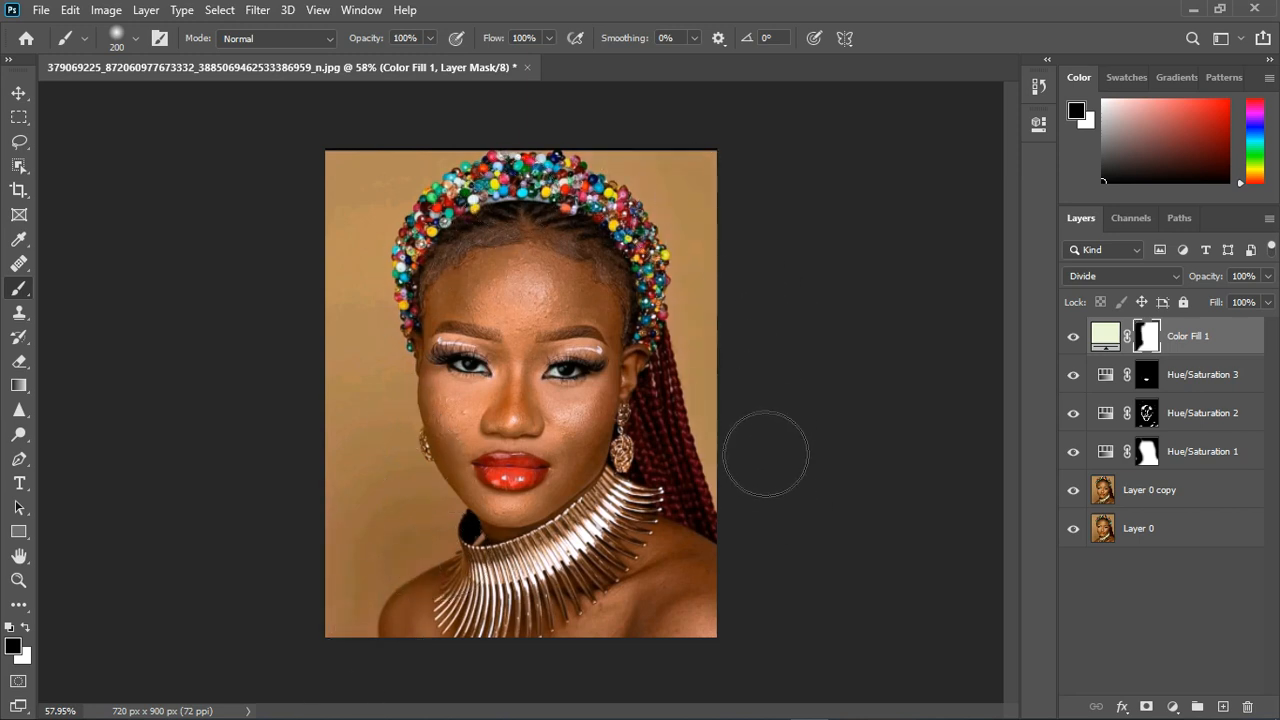
{"action": "mouse_move", "coordinate": [353, 267]}
{"action": "left_mouse_down"}
{"action": "mouse_move", "coordinate": [369, 509]}
{"action": "mouse_move", "coordinate": [374, 465]}
{"action": "mouse_move", "coordinate": [398, 468]}
{"action": "mouse_move", "coordinate": [380, 632]}
{"action": "left_mouse_up"}
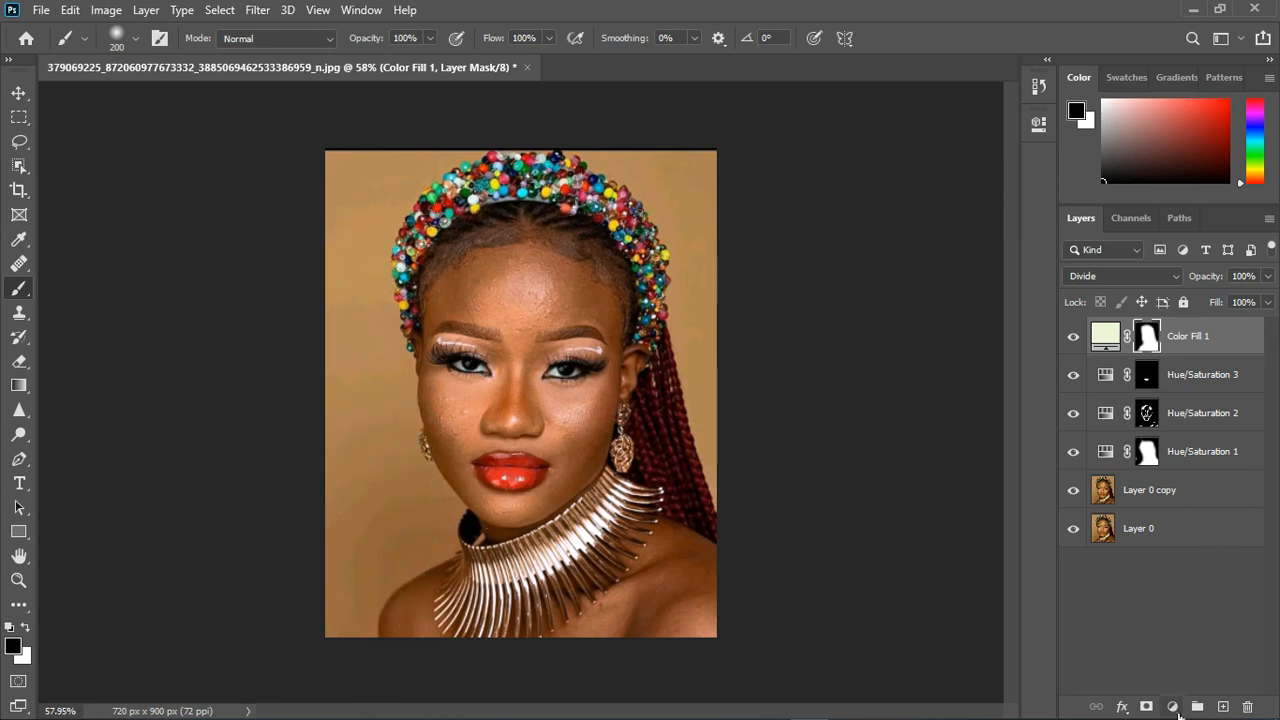
- Add an Exposure adjustment layer above the colour fill with gamma correction 0.84 and exposure -0.50
{"action": "left_click", "coordinate": [1175, 709]}
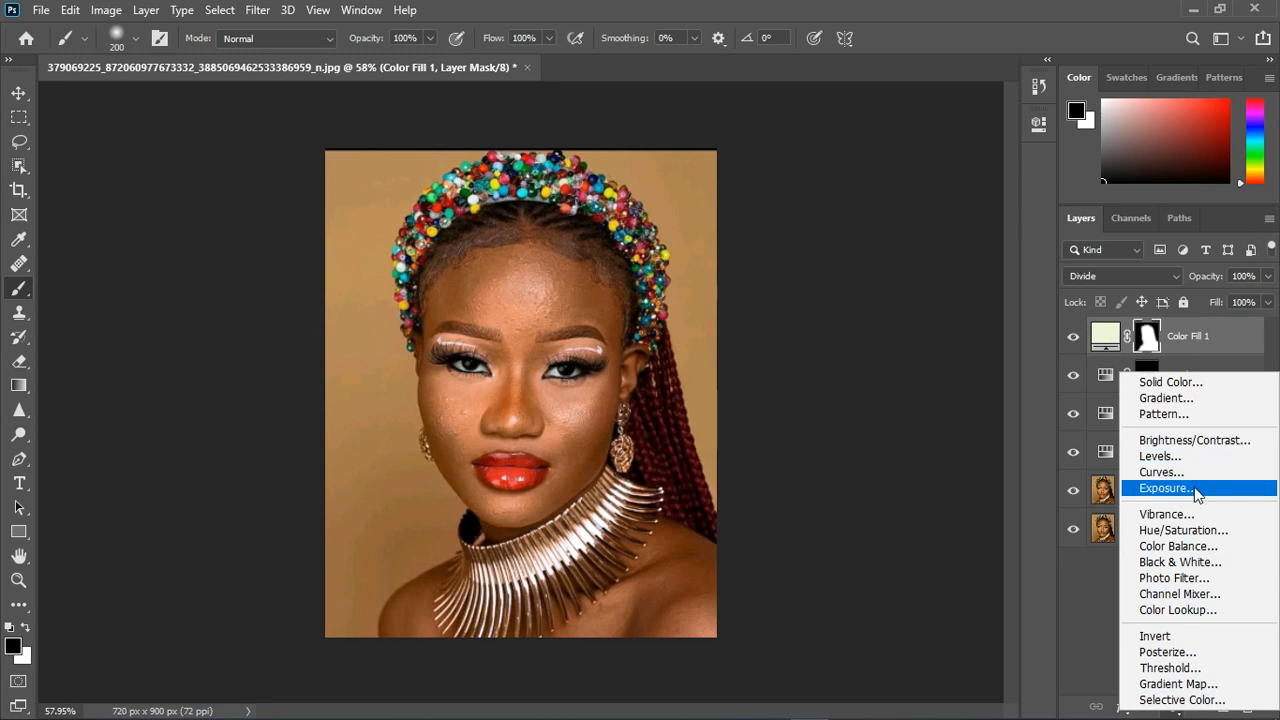
{"action": "left_click", "coordinate": [1197, 494]}
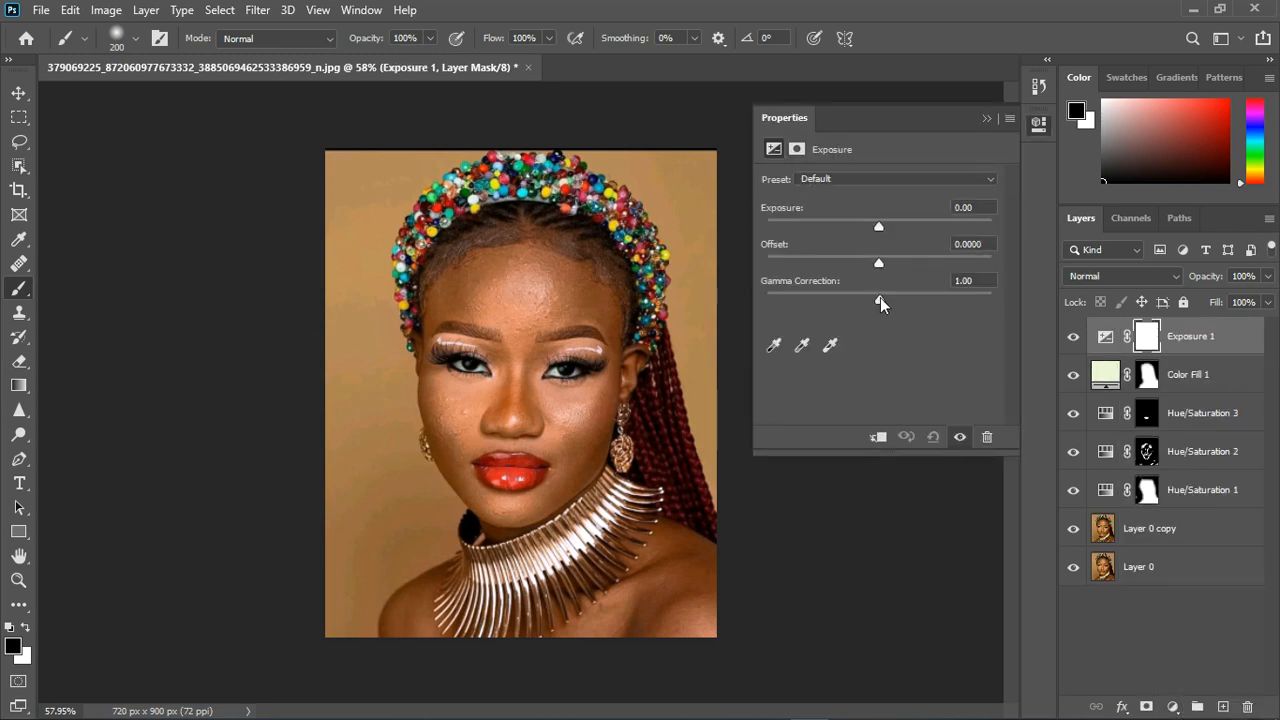
{"action": "left_click_drag", "start_coordinate": [898, 302], "coordinate": [894, 303]}
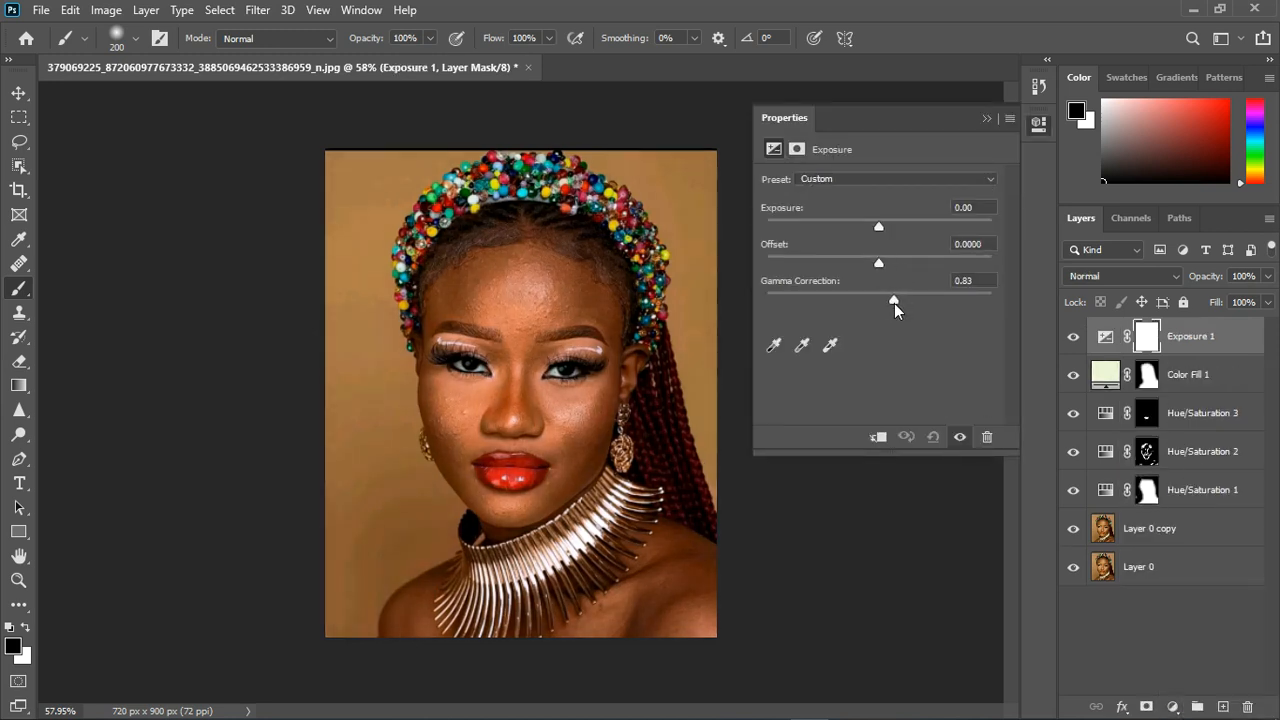
{"action": "left_click_drag", "start_coordinate": [880, 228], "coordinate": [872, 228]}
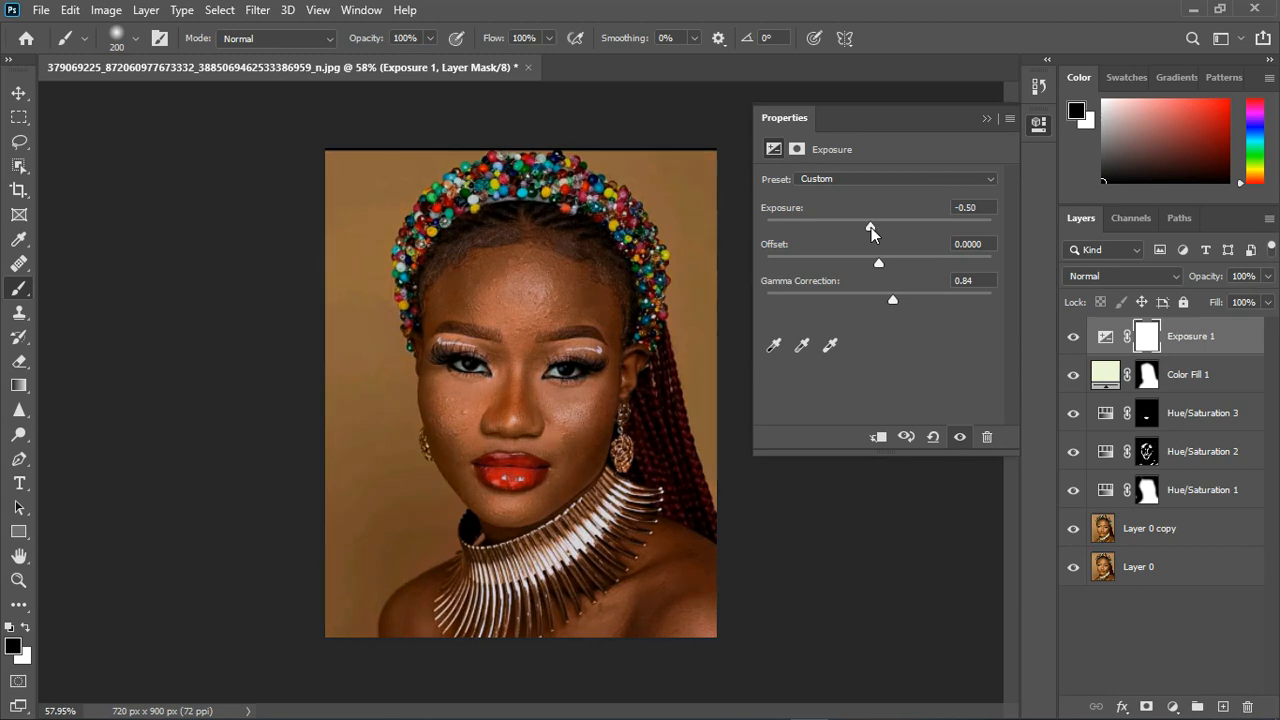
{"action": "left_click", "coordinate": [986, 120]}
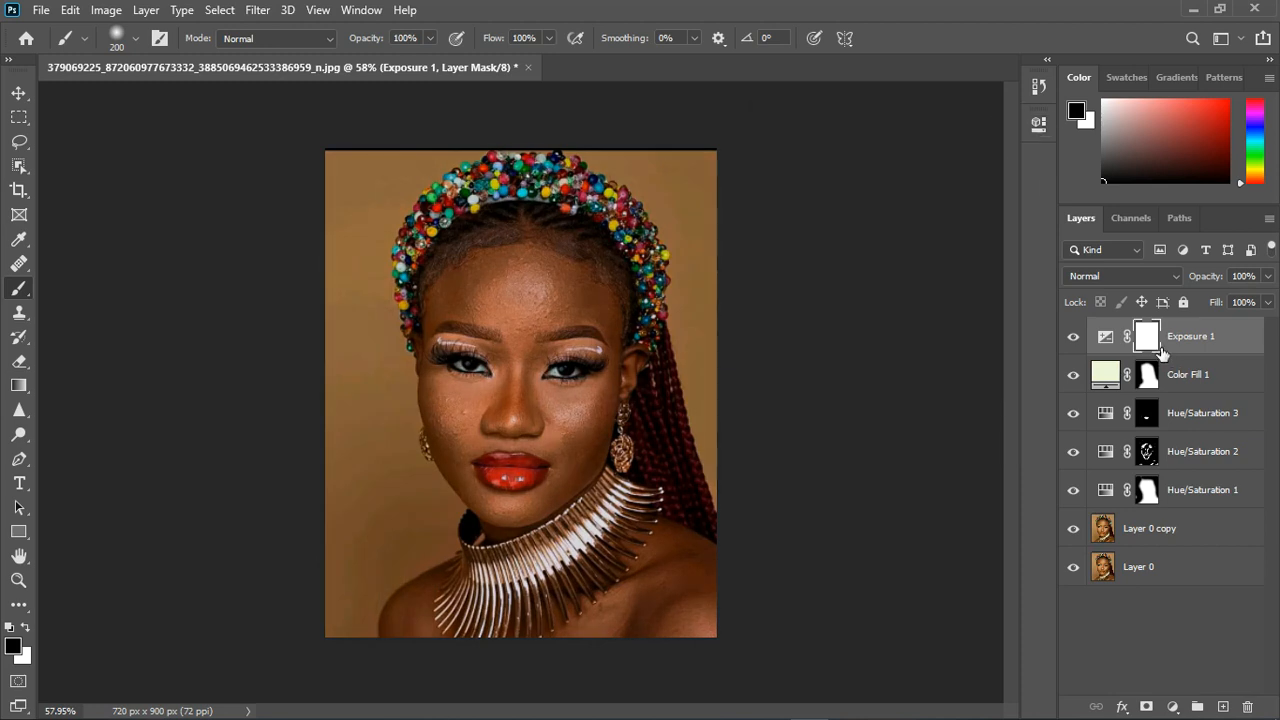
- Invert the Exposure layer's mask, paint white over the background, and paint black over the subject where the darkening spills in
{"action": "key", "text": "ctrl+i"}
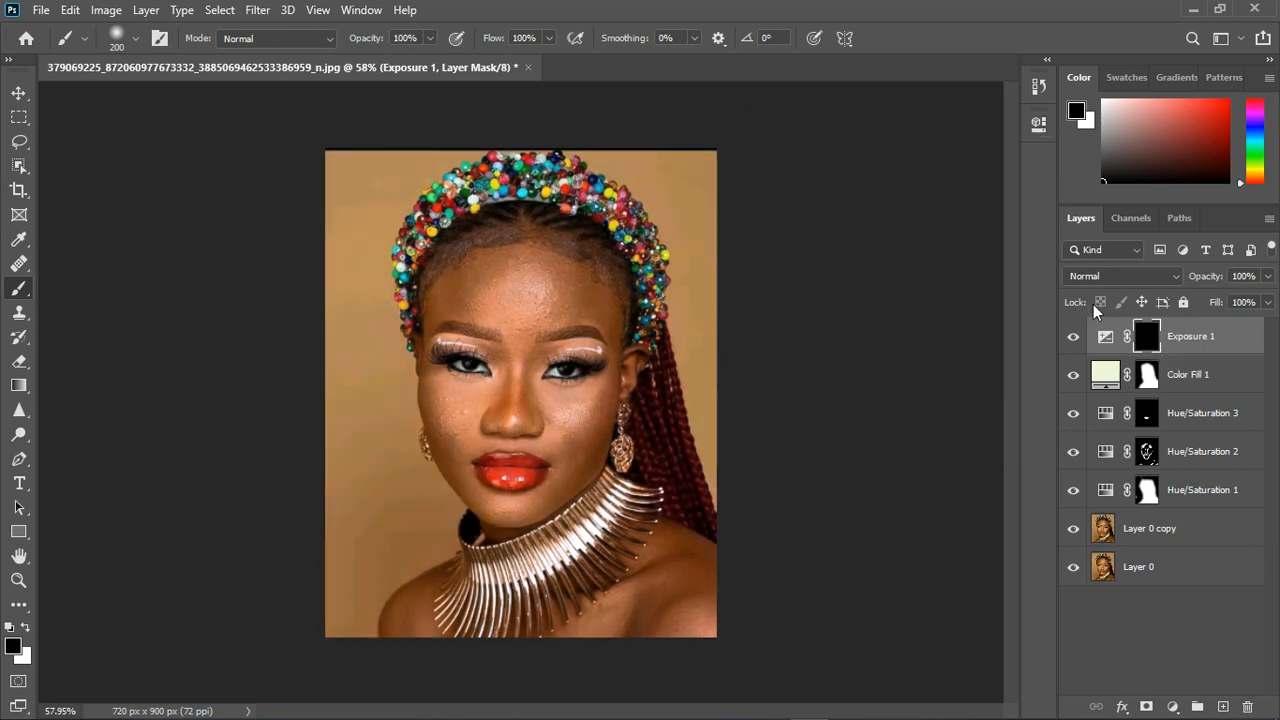
{"action": "key", "text": "x"}
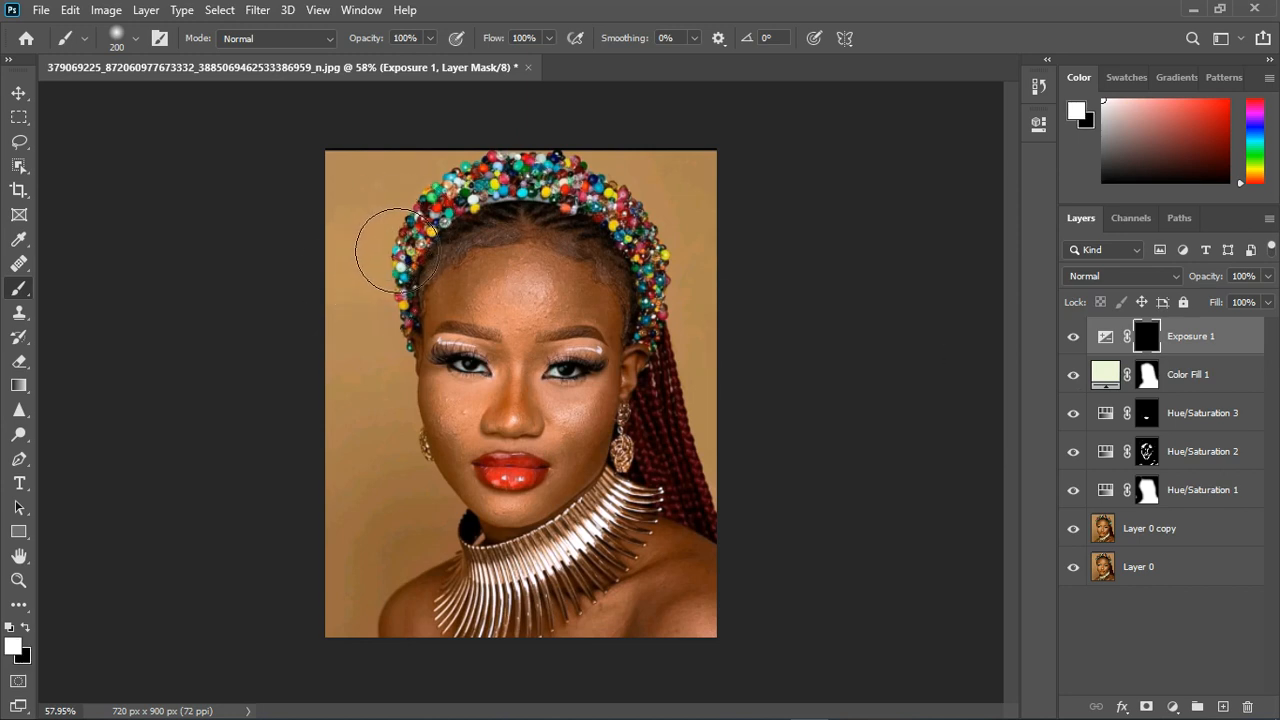
{"action": "mouse_move", "coordinate": [380, 246]}
{"action": "left_mouse_down"}
{"action": "mouse_move", "coordinate": [444, 192]}
{"action": "mouse_move", "coordinate": [380, 364]}
{"action": "mouse_move", "coordinate": [403, 305]}
{"action": "mouse_move", "coordinate": [400, 530]}
{"action": "mouse_move", "coordinate": [415, 424]}
{"action": "mouse_move", "coordinate": [422, 550]}
{"action": "mouse_move", "coordinate": [453, 560]}
{"action": "mouse_move", "coordinate": [381, 621]}
{"action": "mouse_move", "coordinate": [375, 594]}
{"action": "mouse_move", "coordinate": [365, 662]}
{"action": "left_mouse_up"}
{"action": "mouse_move", "coordinate": [478, 170]}
{"action": "left_mouse_down"}
{"action": "mouse_move", "coordinate": [609, 199]}
{"action": "mouse_move", "coordinate": [754, 266]}
{"action": "mouse_move", "coordinate": [754, 345]}
{"action": "left_mouse_up"}
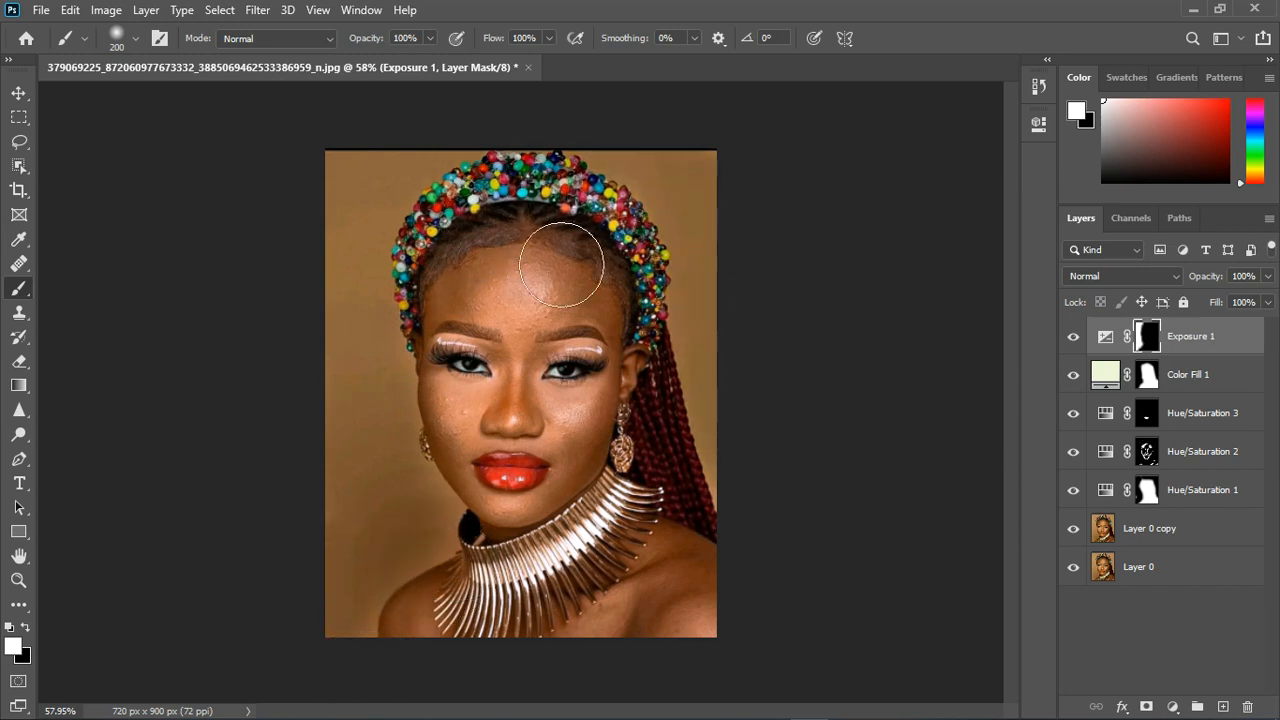
{"action": "key", "text": "x"}
{"action": "mouse_move", "coordinate": [430, 313]}
{"action": "left_mouse_down"}
{"action": "mouse_move", "coordinate": [494, 292]}
{"action": "mouse_move", "coordinate": [542, 253]}
{"action": "mouse_move", "coordinate": [588, 250]}
{"action": "mouse_move", "coordinate": [651, 286]}
{"action": "mouse_move", "coordinate": [598, 272]}
{"action": "left_mouse_up"}
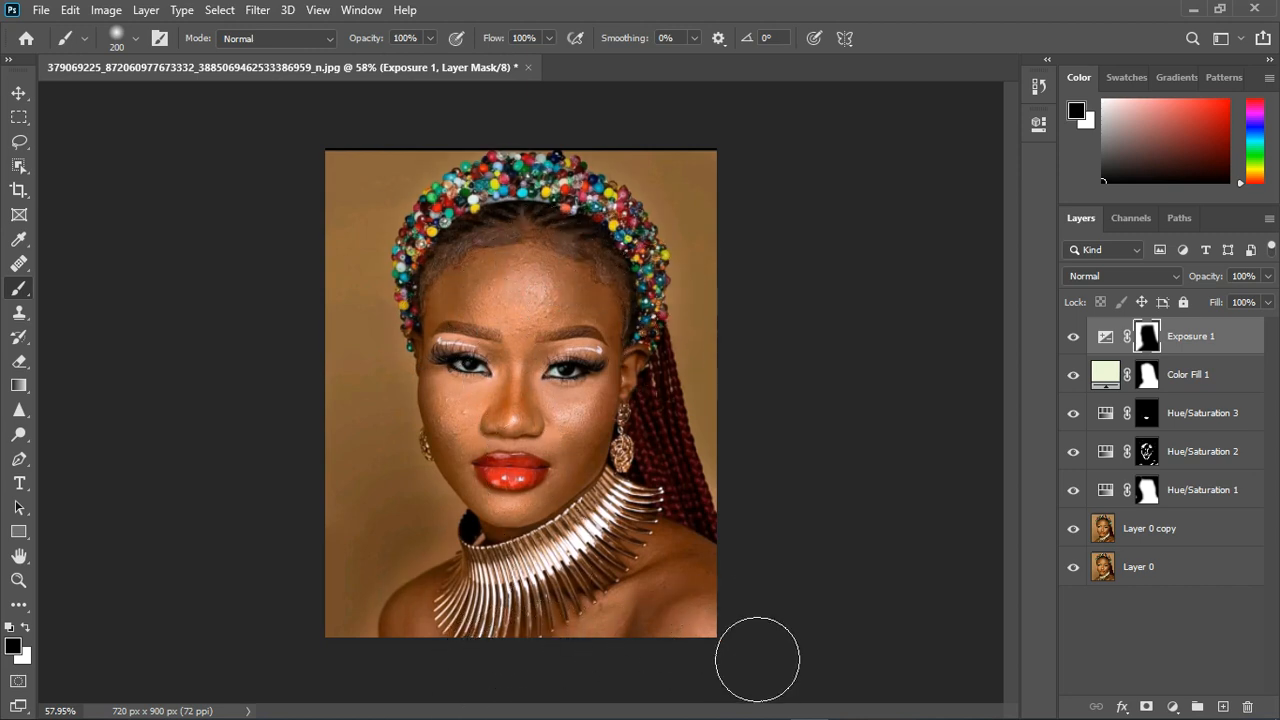
- Lower the Exposure adjustment layer's opacity to 53%
{"action": "left_click", "coordinate": [1267, 301]}
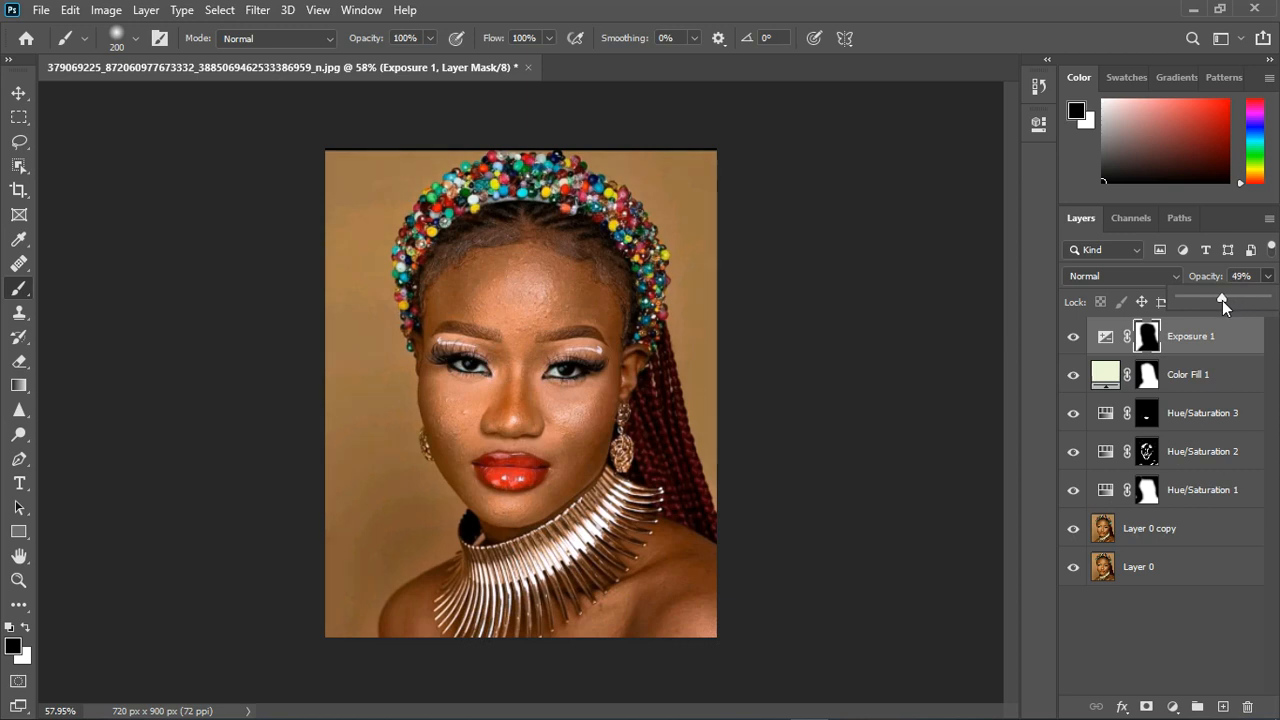
{"action": "scroll", "coordinate": [590, 406], "scroll_direction": "up", "scroll_amount": 3}
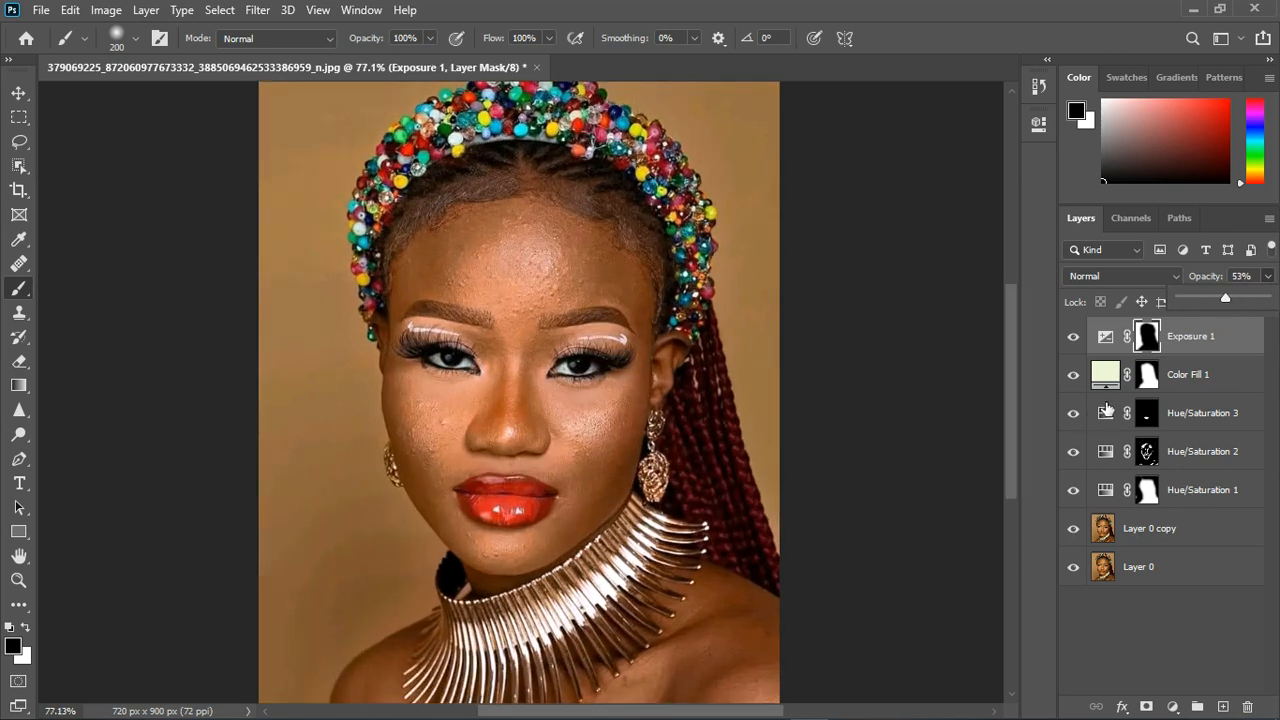
{"action": "left_click", "coordinate": [1254, 350]}
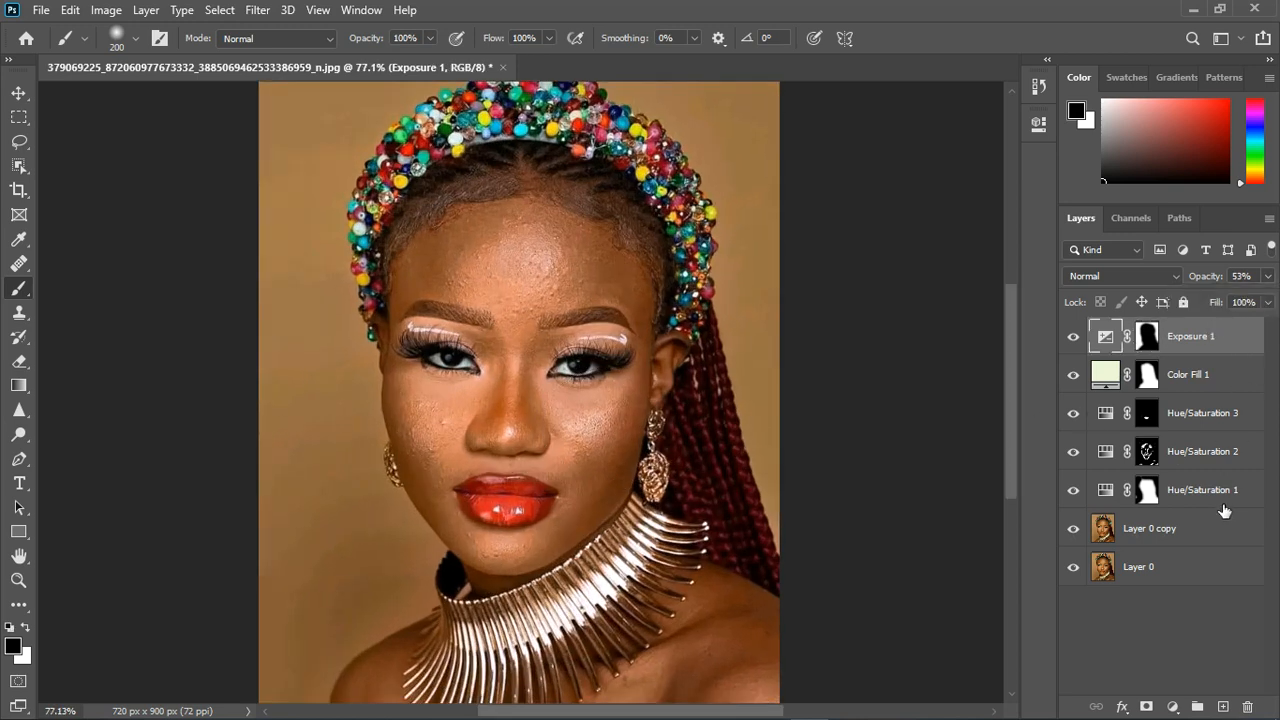
- Stamp all visible layers into a new merged layer above the Exposure adjustment
{"action": "key", "text": "ctrl+shift+alt+e"}
{"action": "scroll", "coordinate": [540, 400], "scroll_direction": "up", "scroll_amount": 2}
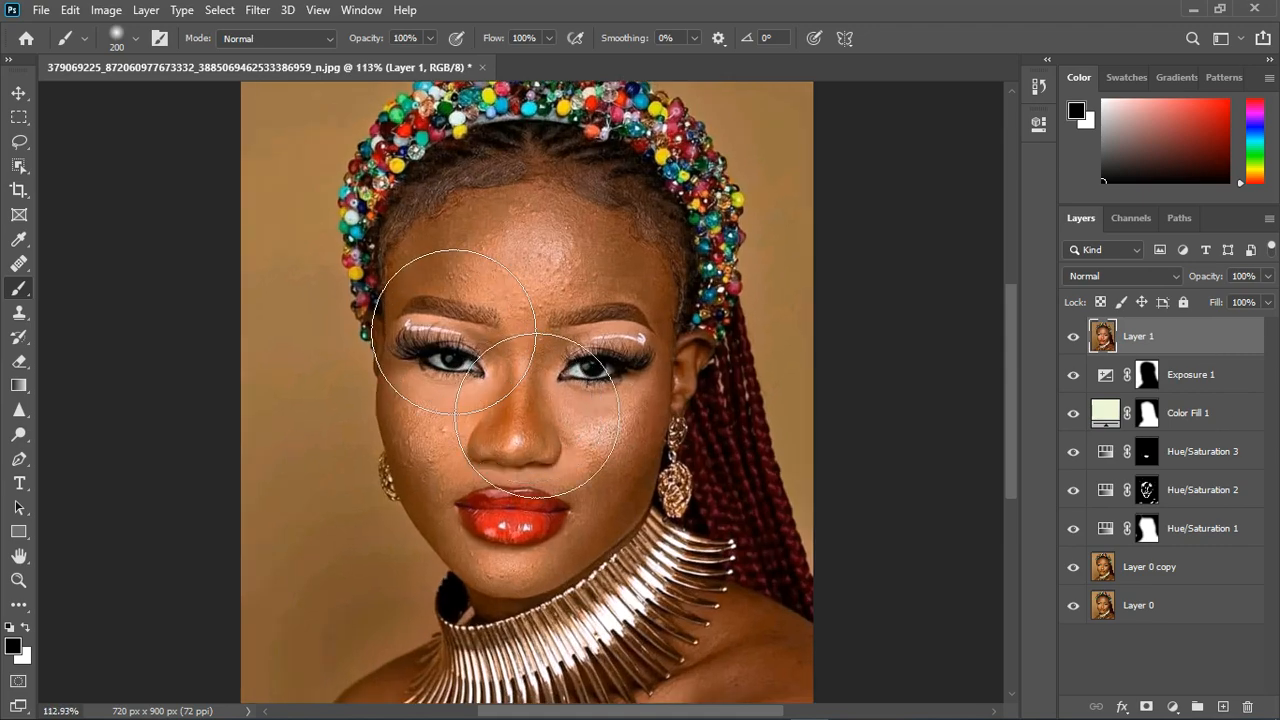
{"action": "scroll", "coordinate": [537, 415], "scroll_direction": "down", "scroll_amount": 3}
{"action": "scroll", "coordinate": [600, 385], "scroll_direction": "up", "scroll_amount": 3}
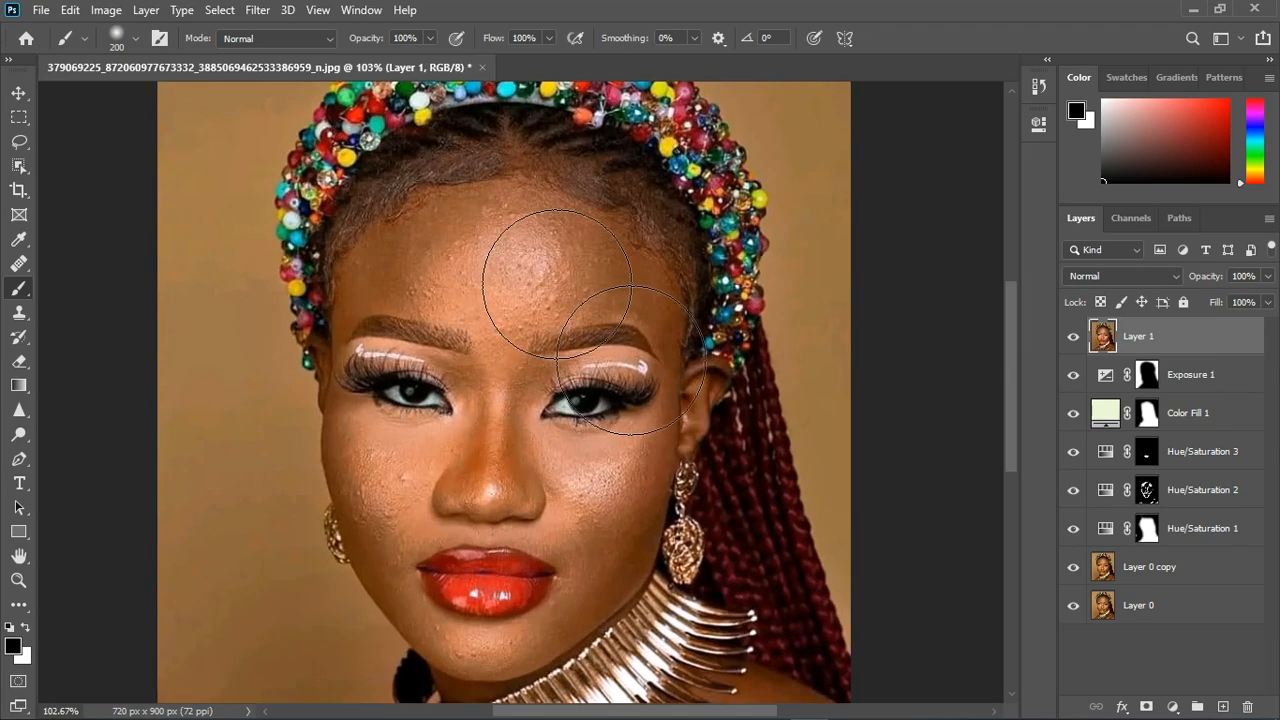
{"action": "scroll", "coordinate": [630, 360], "scroll_direction": "down", "scroll_amount": 1}
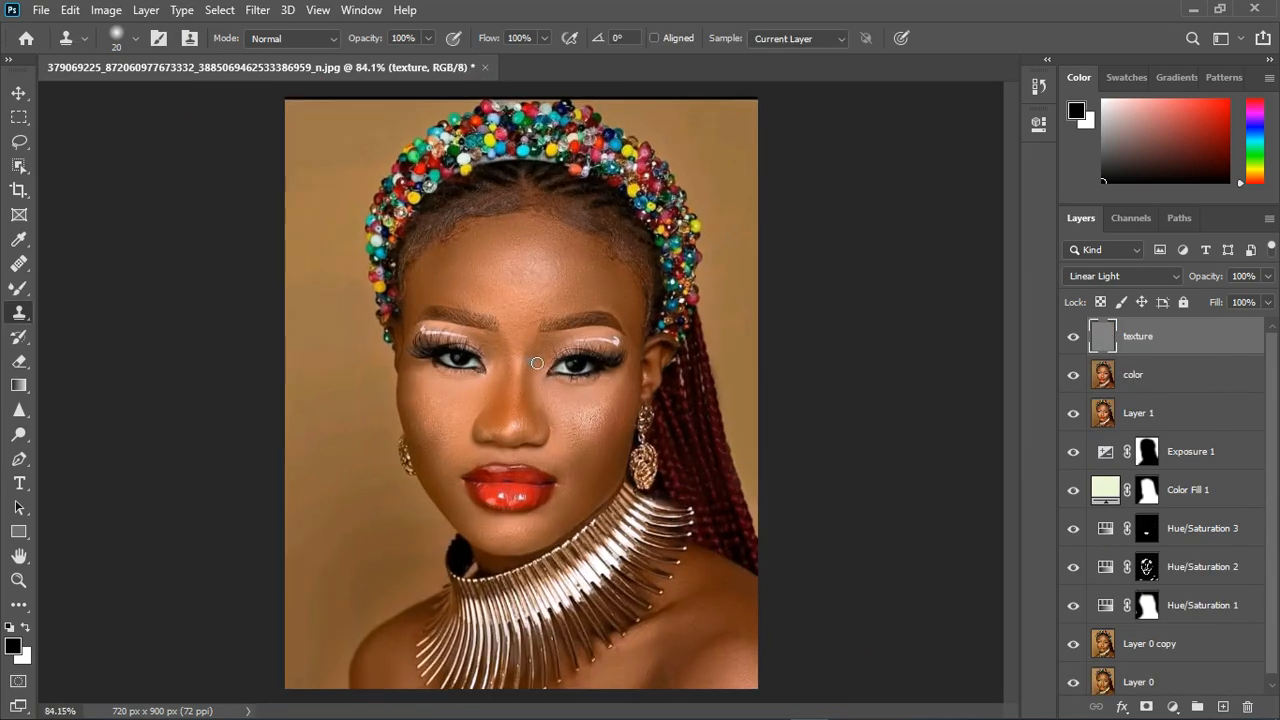
- Group the texture and color layers together
{"action": "scroll", "coordinate": [537, 363], "scroll_direction": "up", "scroll_amount": 1}
{"action": "scroll", "coordinate": [539, 438], "scroll_direction": "down", "scroll_amount": 1}
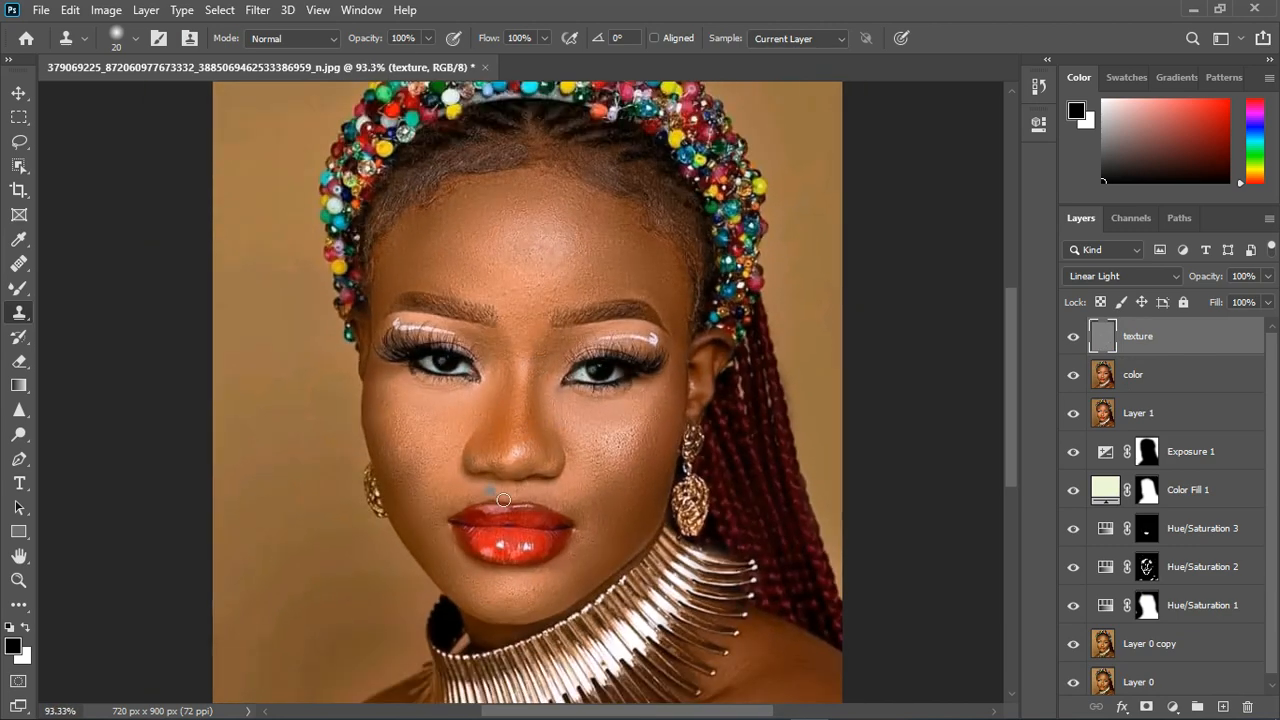
{"action": "left_click", "coordinate": [1155, 390], "text": "shift"}
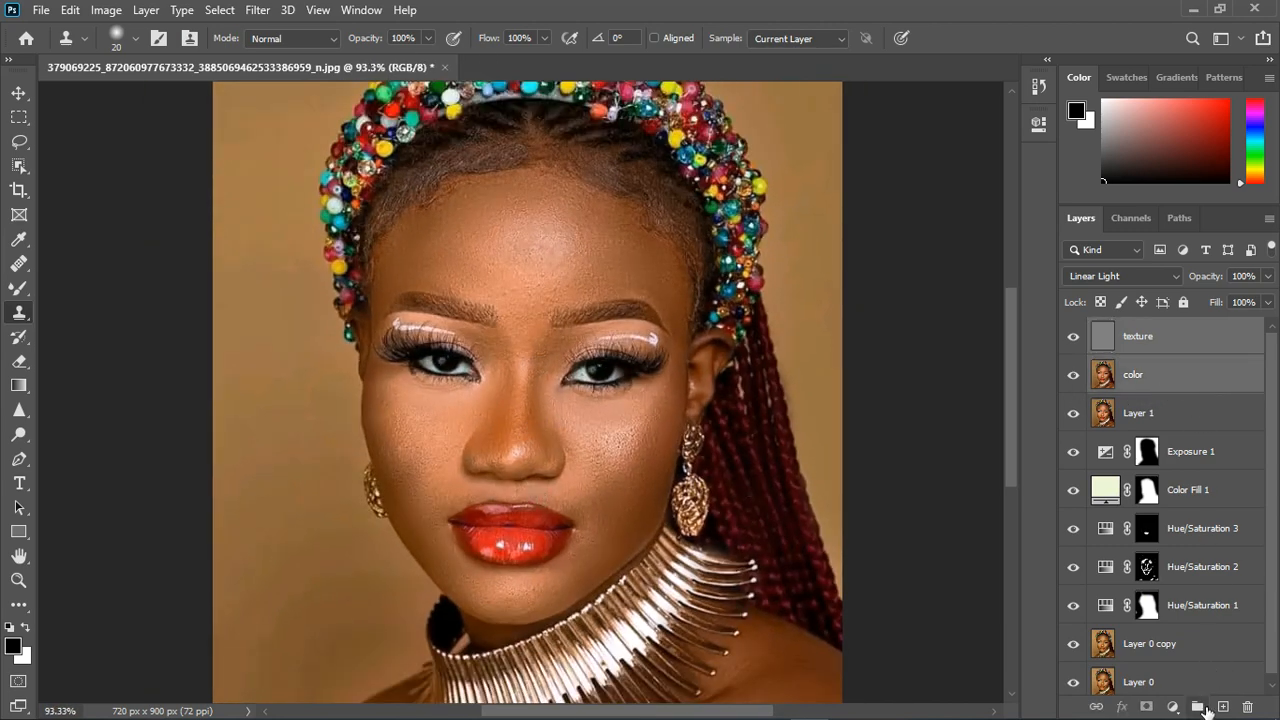
{"action": "left_click", "coordinate": [1197, 707]}
- Compare the skin before and after retouching by hiding and showing the texture and color group
{"action": "left_click", "coordinate": [1075, 333]}
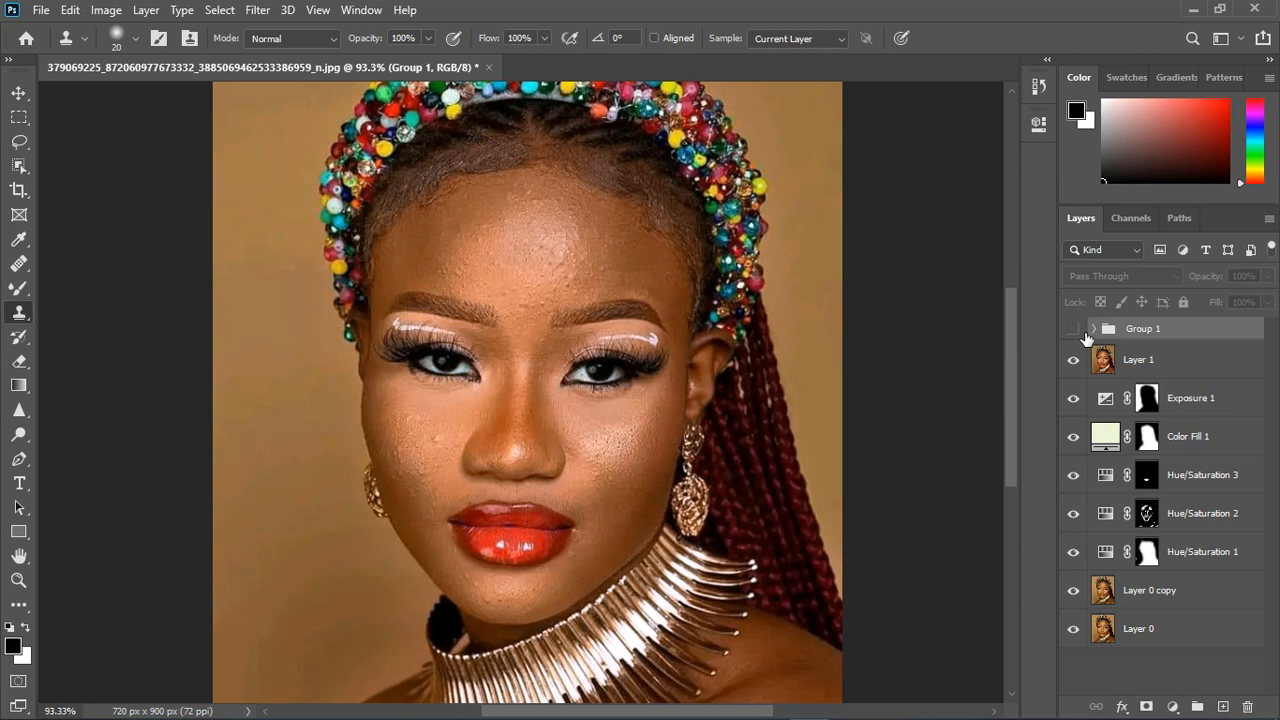
{"action": "left_click", "coordinate": [1075, 333]}
{"action": "left_click", "coordinate": [1075, 333]}
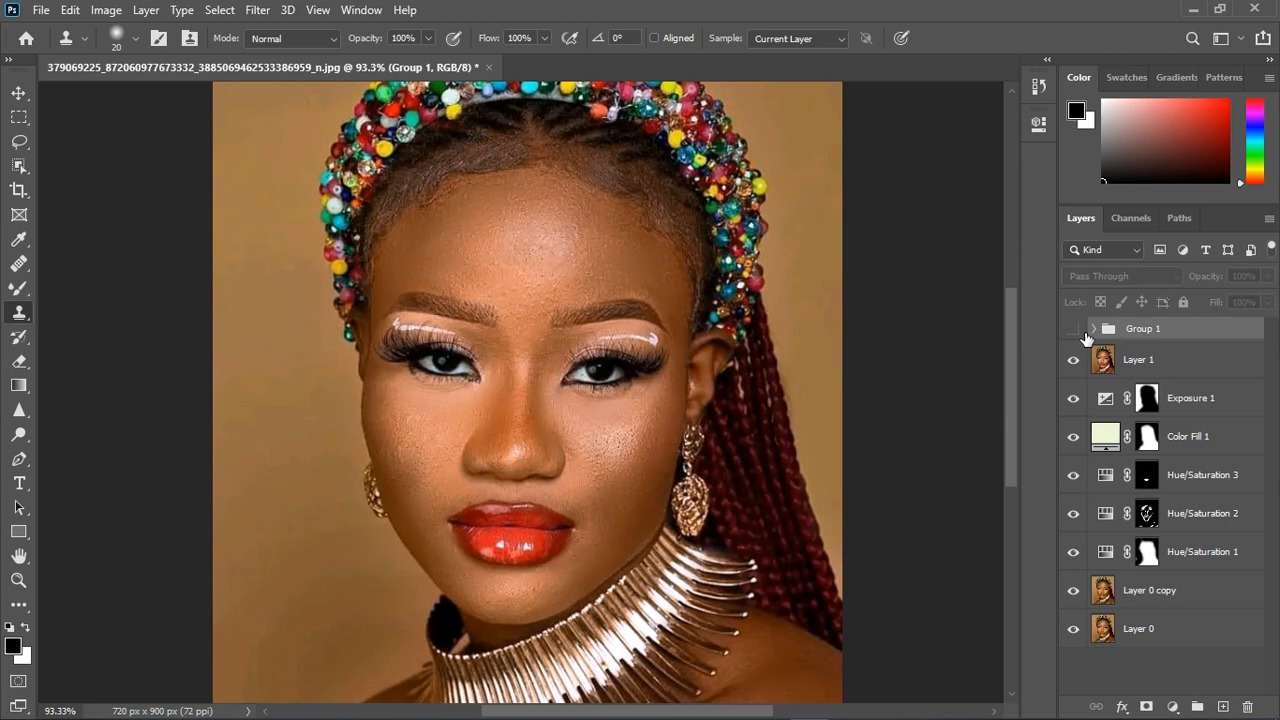
{"action": "left_click", "coordinate": [1075, 333]}
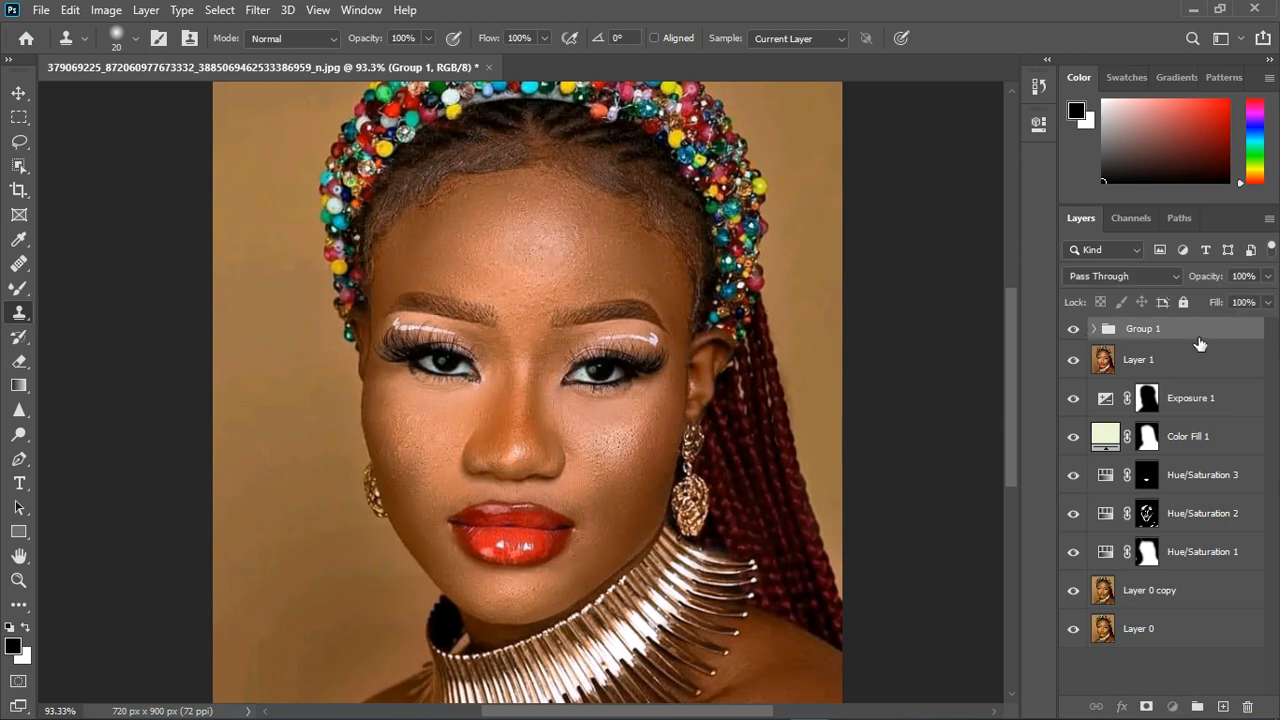
- Stamp all visible layers into a new layer above the group and open it in the Liquify filter
{"action": "key", "text": "ctrl+alt+shift+e"}
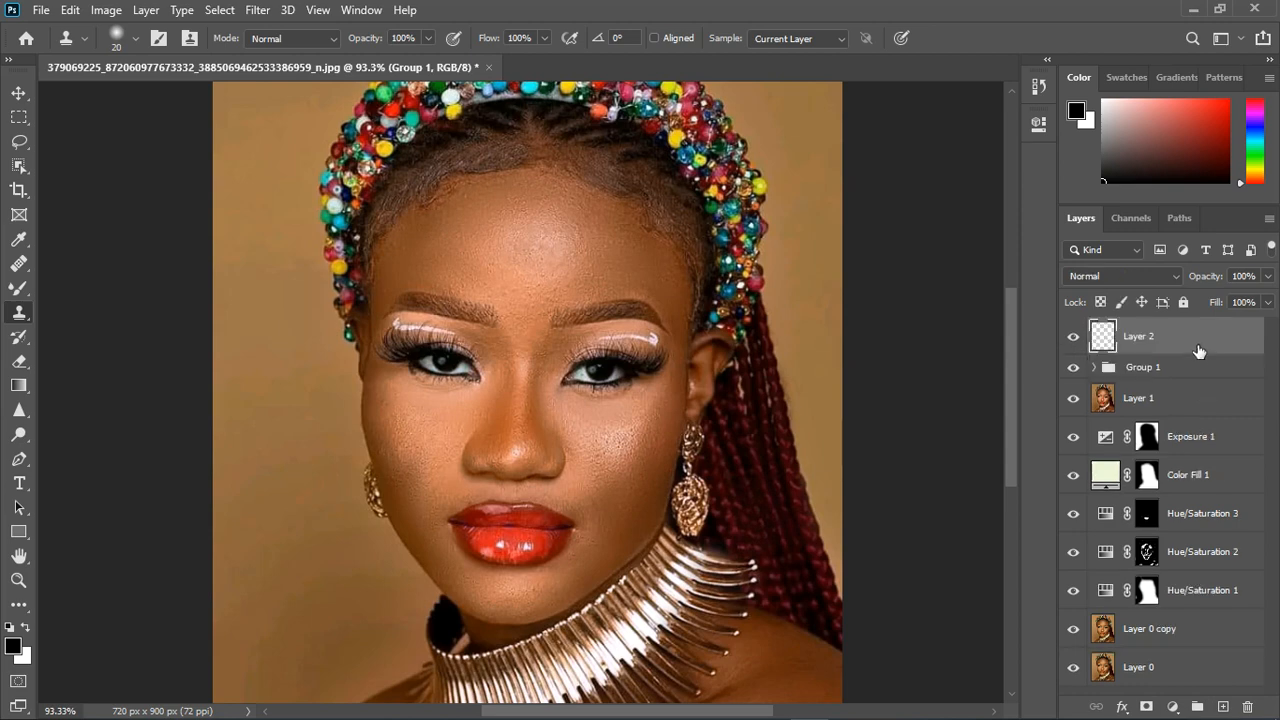
{"action": "left_click", "coordinate": [258, 10]}
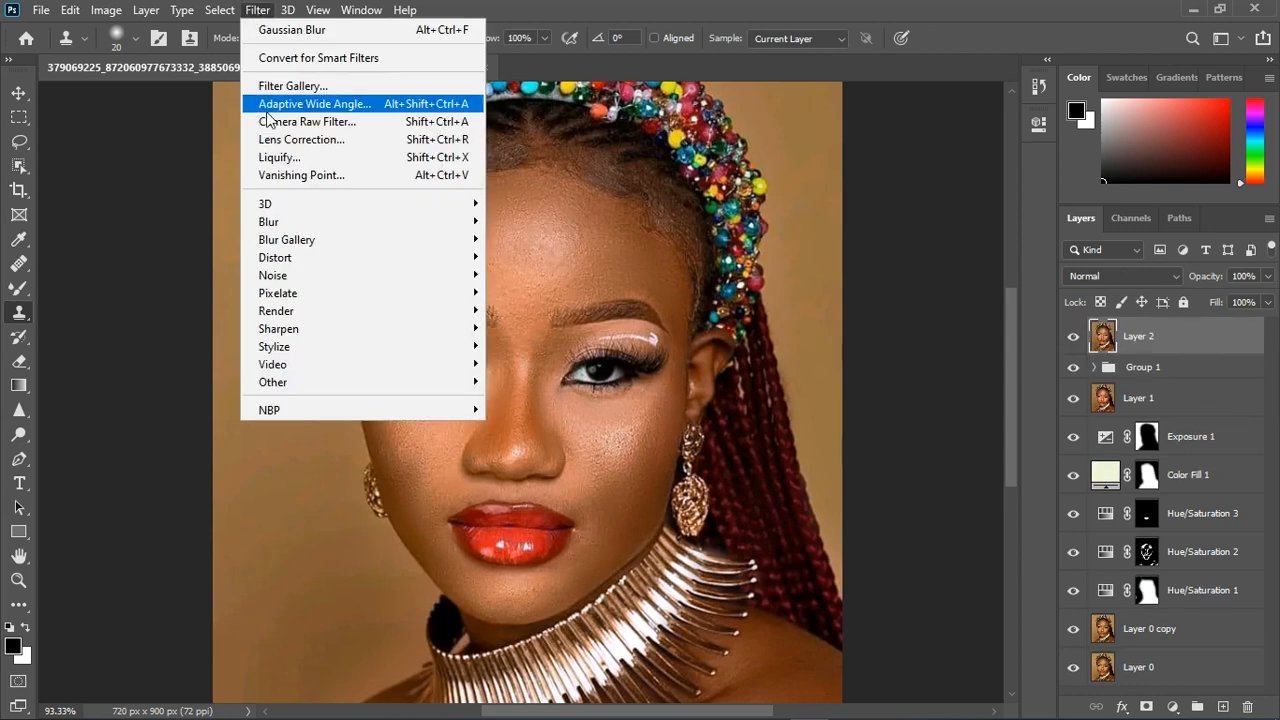
{"action": "left_click", "coordinate": [270, 158]}
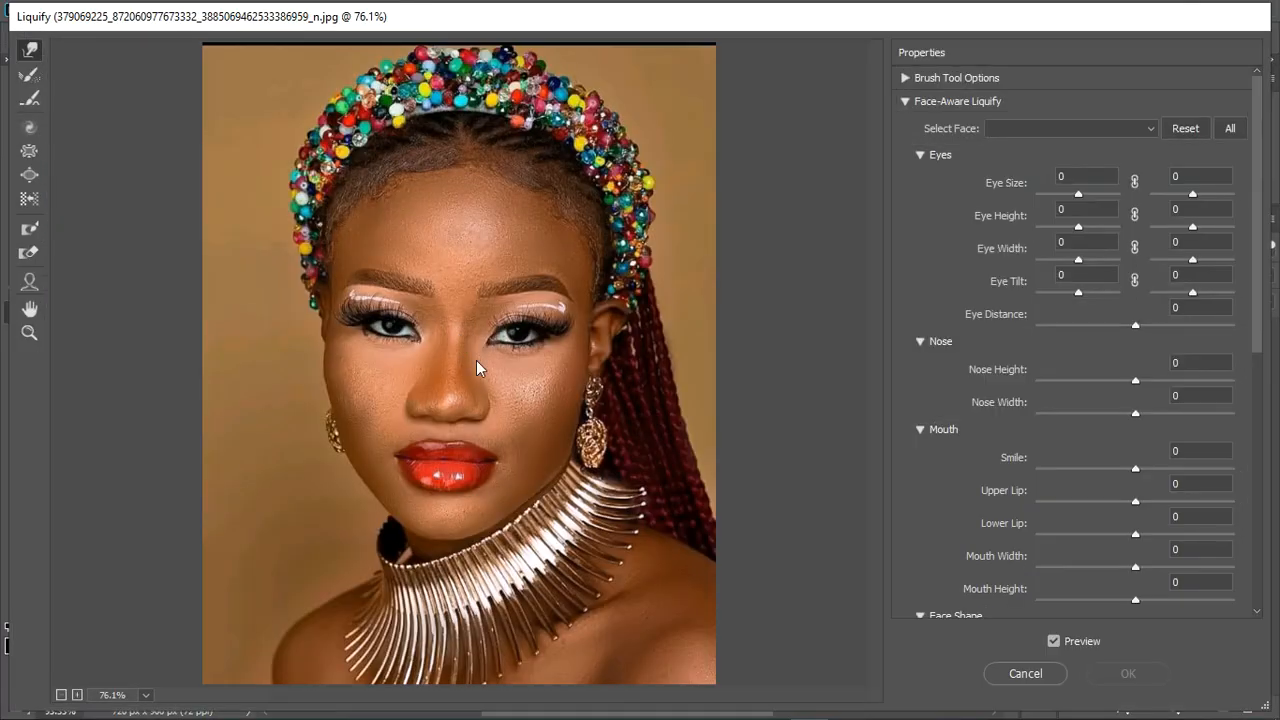
{"action": "key", "text": "ctrl+plus"}
{"action": "key", "text": "ctrl+plus"}
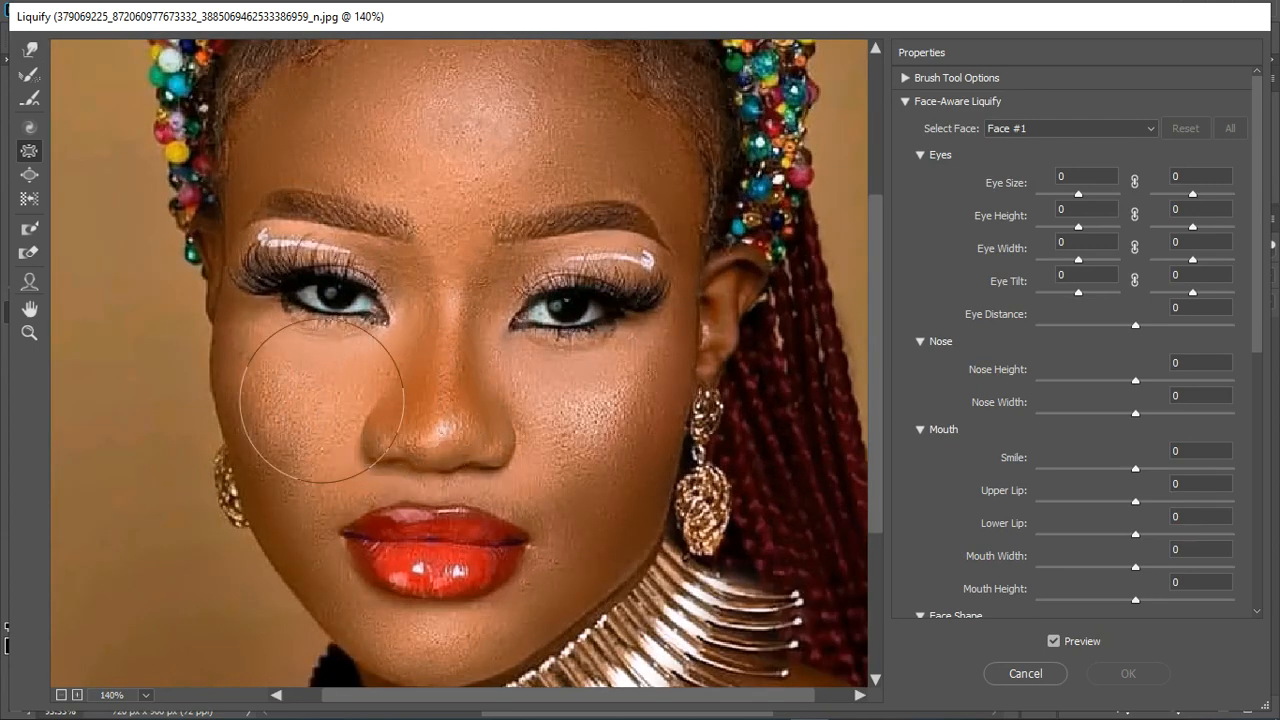
- Push the left-hand side of the nose inward with the Forward Warp tool, enlarging the brush for broader strokes
{"action": "left_click", "coordinate": [22, 54]}
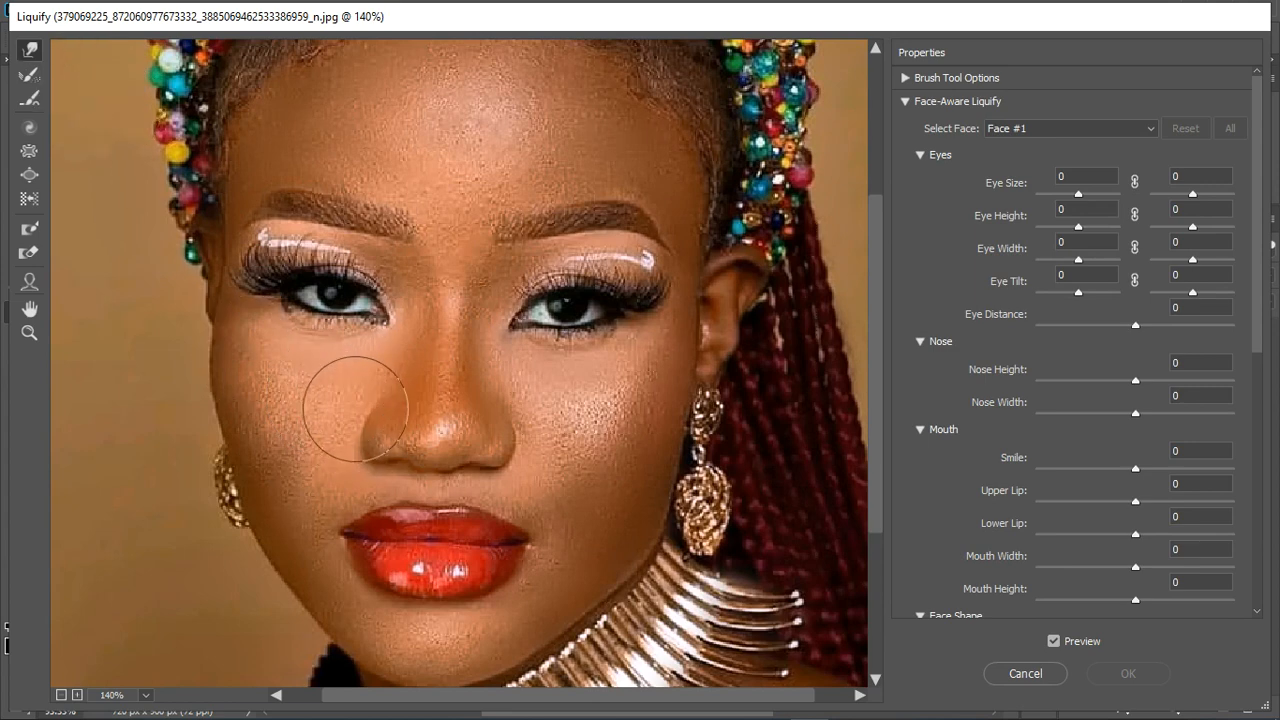
{"action": "mouse_move", "coordinate": [364, 418]}
{"action": "left_mouse_down"}
{"action": "mouse_move", "coordinate": [380, 360]}
{"action": "mouse_move", "coordinate": [392, 366]}
{"action": "left_mouse_up"}
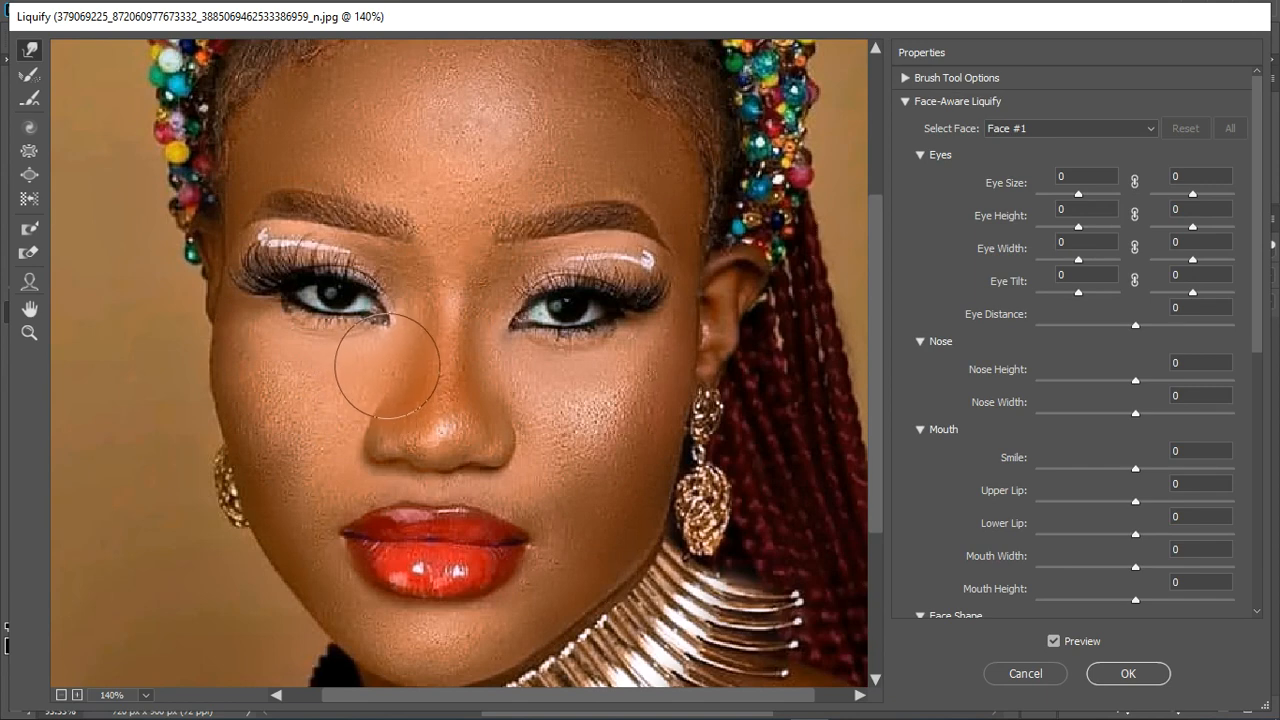
{"action": "key", "text": "bracketright"}
{"action": "key", "text": "bracketright"}
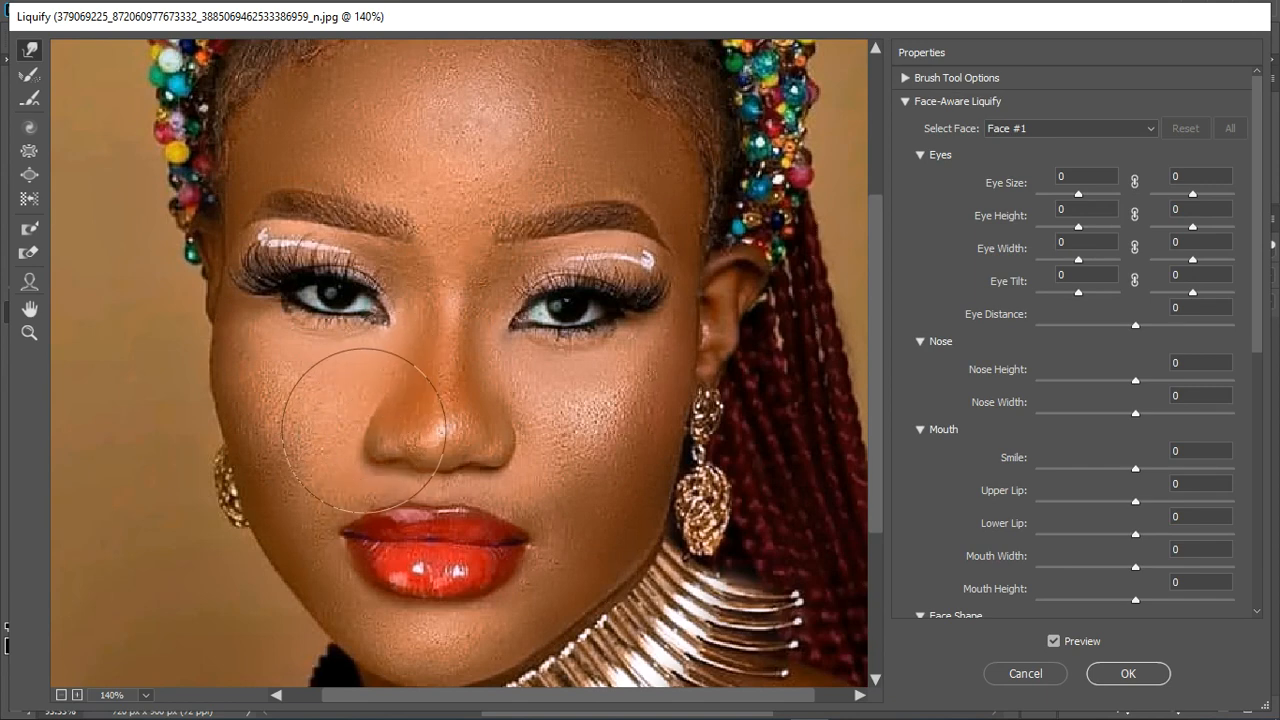
{"action": "left_click_drag", "start_coordinate": [365, 430], "coordinate": [382, 427]}
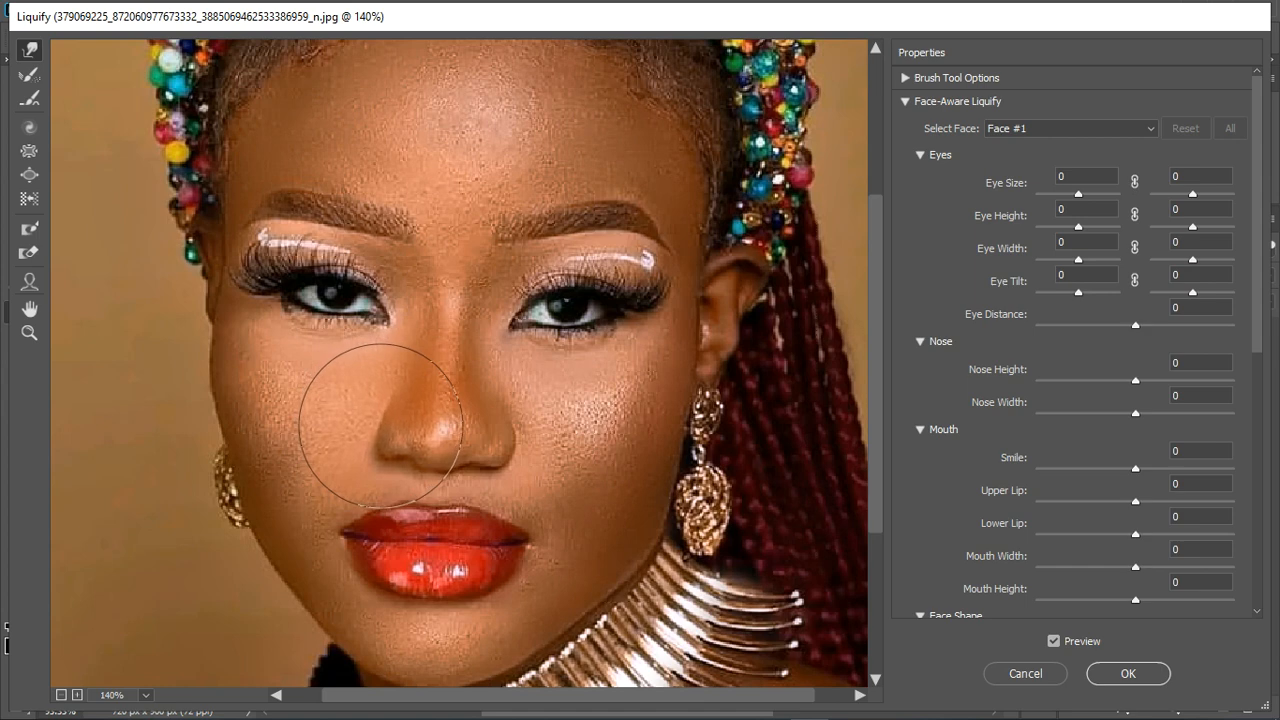
{"action": "scroll", "coordinate": [494, 328], "scroll_direction": "down", "scroll_amount": 5}
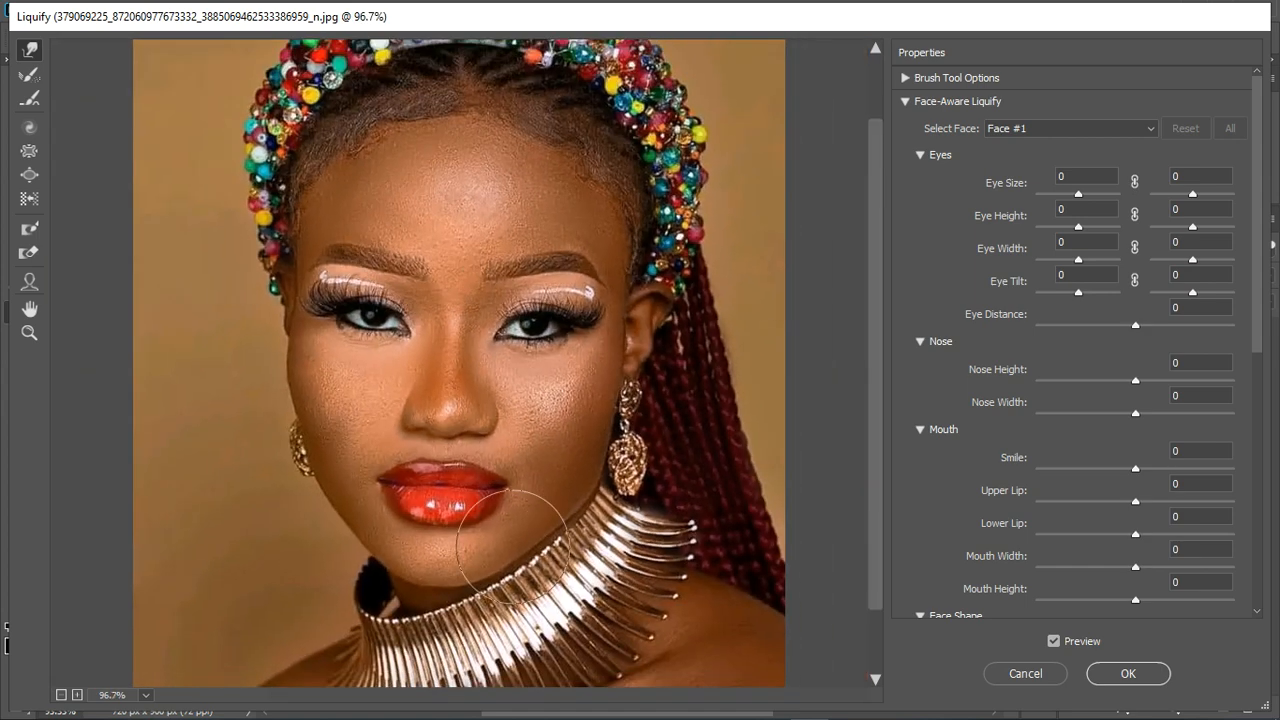
{"action": "scroll", "coordinate": [514, 540], "scroll_direction": "up", "scroll_amount": 4}
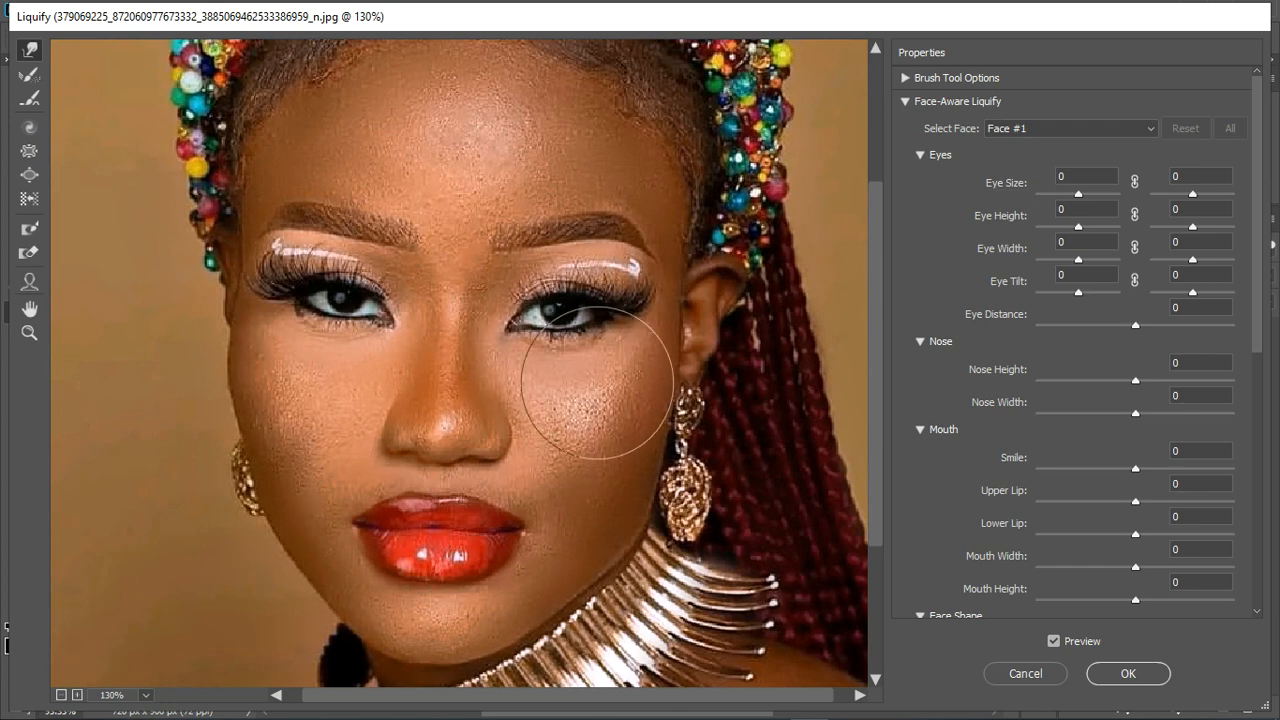
- Reshape the mouth with the Face tool, setting Mouth Width to -57 and Lower Lip to 57
{"action": "left_click", "coordinate": [29, 282]}
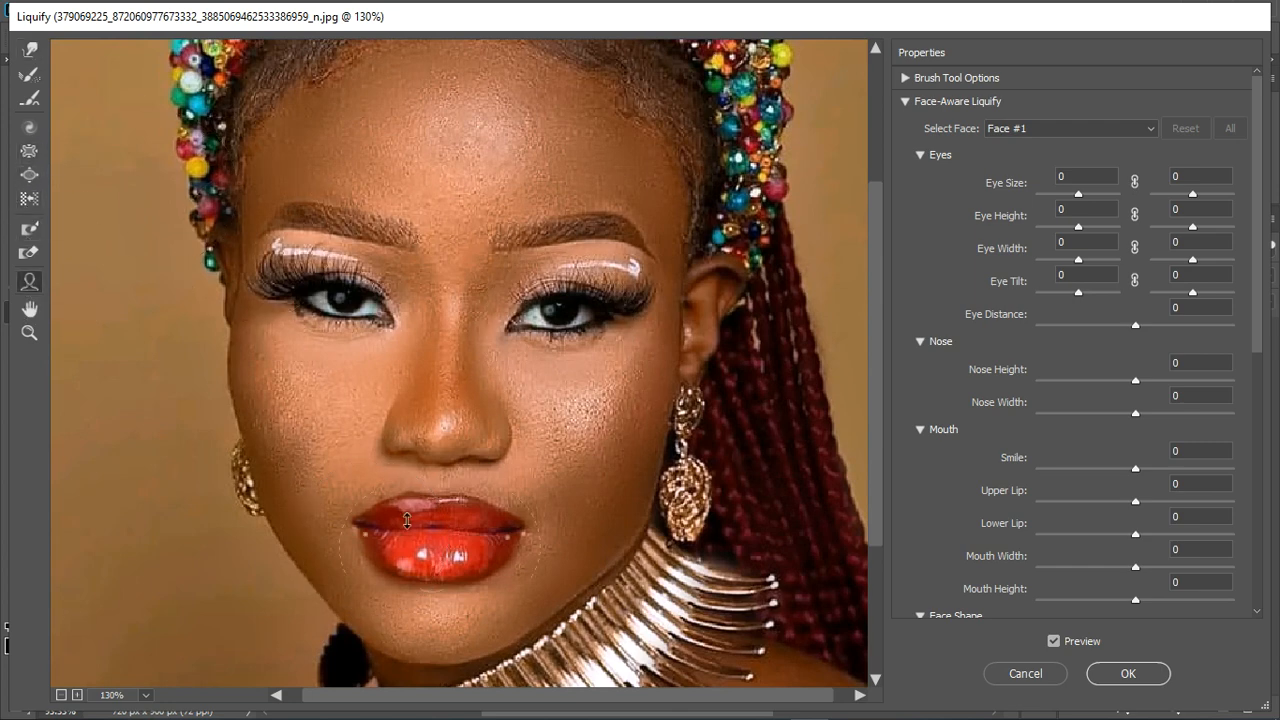
{"action": "left_click_drag", "start_coordinate": [380, 546], "coordinate": [396, 545]}
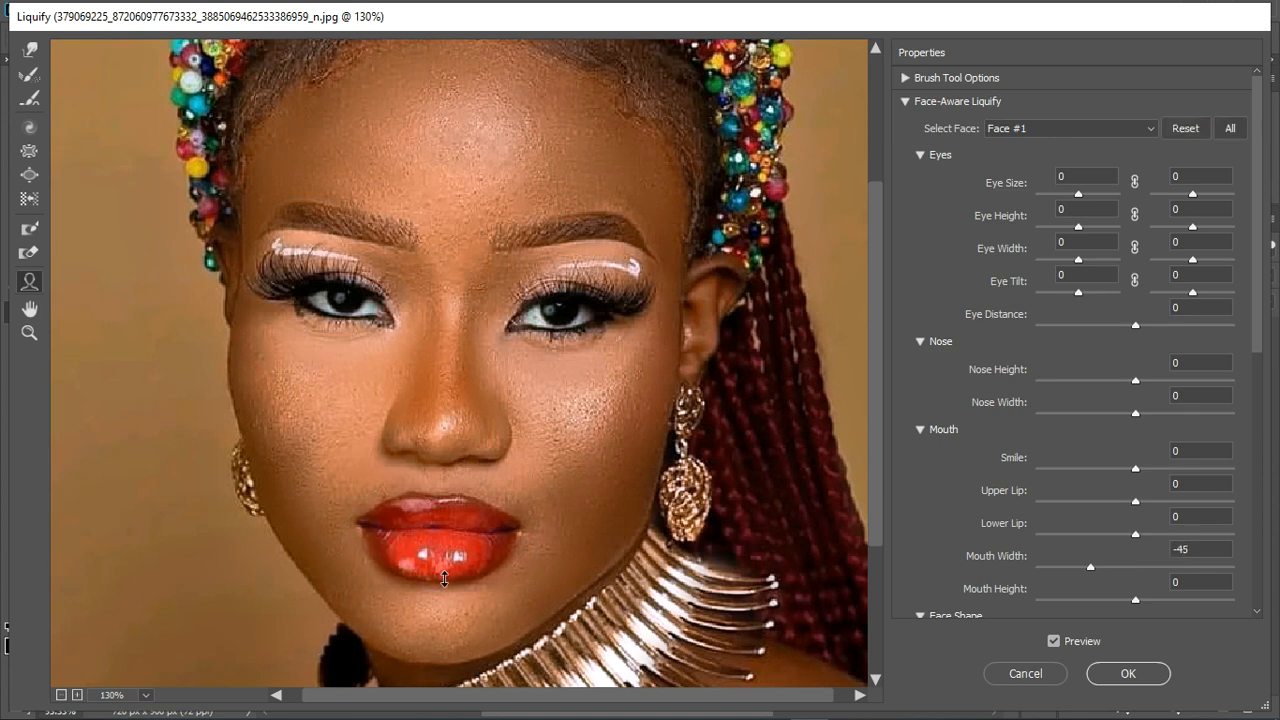
{"action": "left_click_drag", "start_coordinate": [444, 580], "coordinate": [440, 615]}
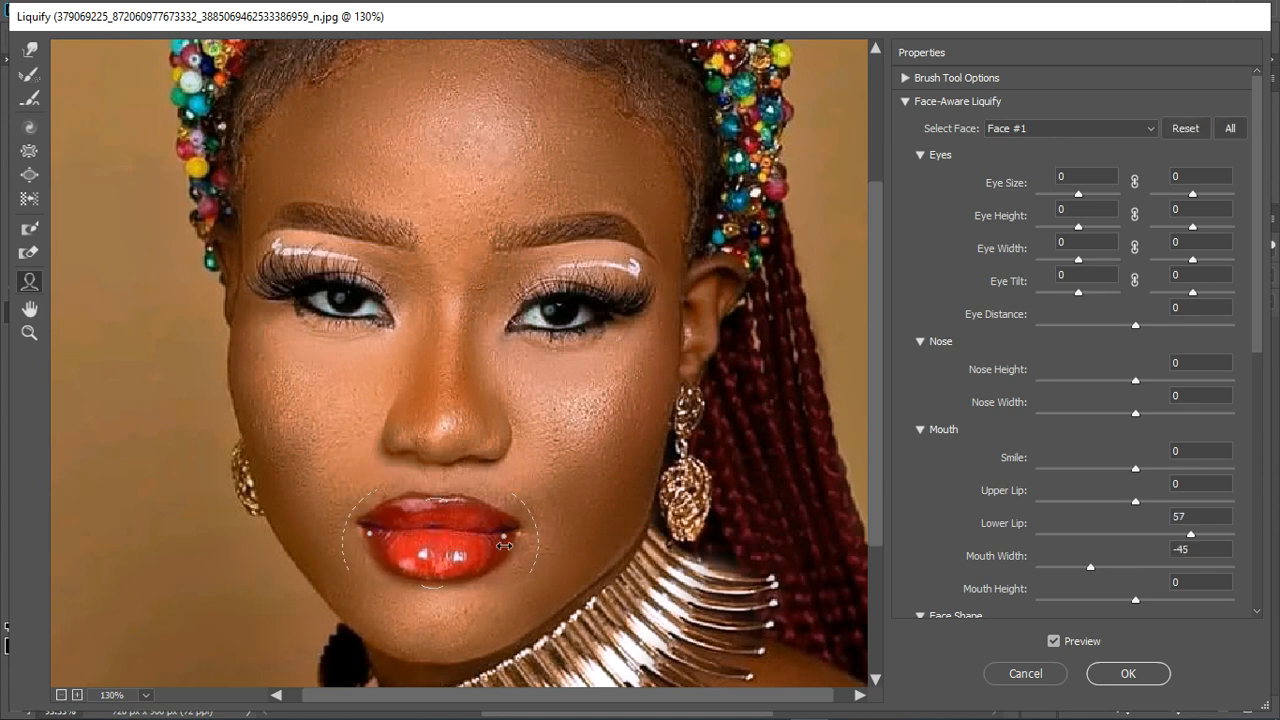
{"action": "left_click_drag", "start_coordinate": [504, 546], "coordinate": [503, 546]}
- Raise the left-hand eye's Eye Height to 21 and pull the left-hand side of the face contour inward
{"action": "left_click_drag", "start_coordinate": [360, 280], "coordinate": [360, 272]}
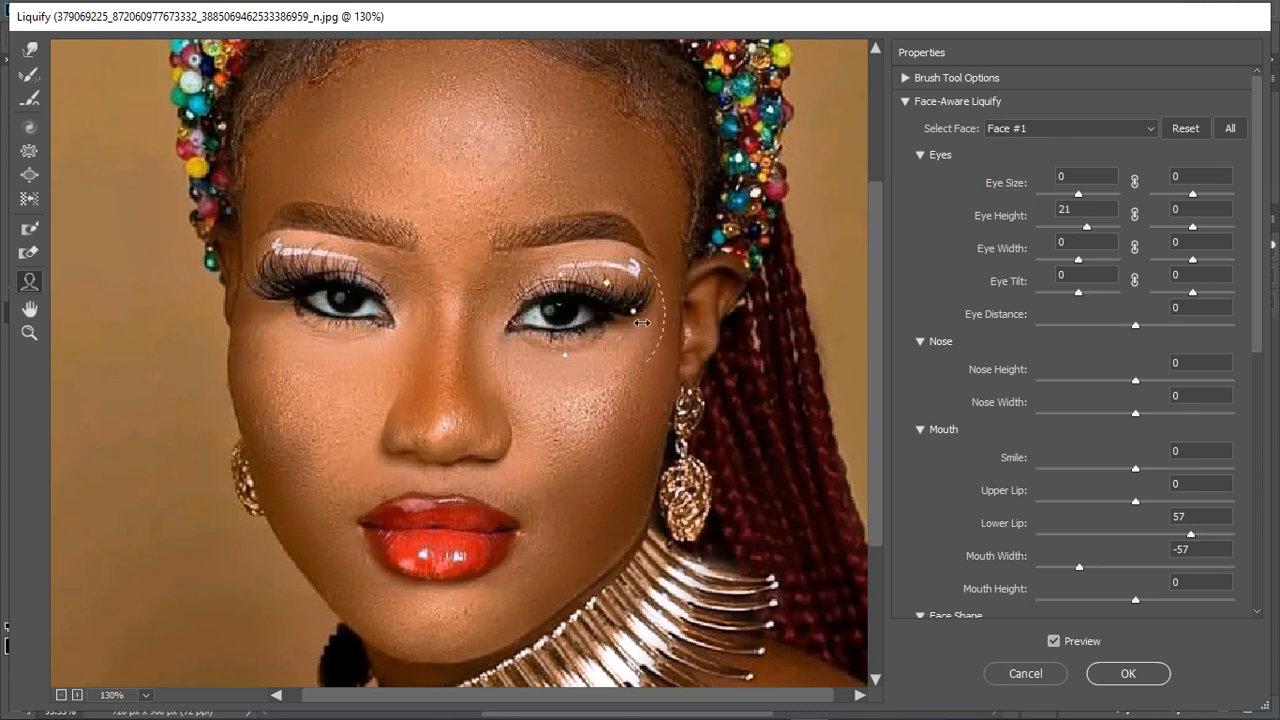
{"action": "left_click_drag", "start_coordinate": [246, 436], "coordinate": [268, 439]}
{"action": "key", "text": "ctrl+0"}
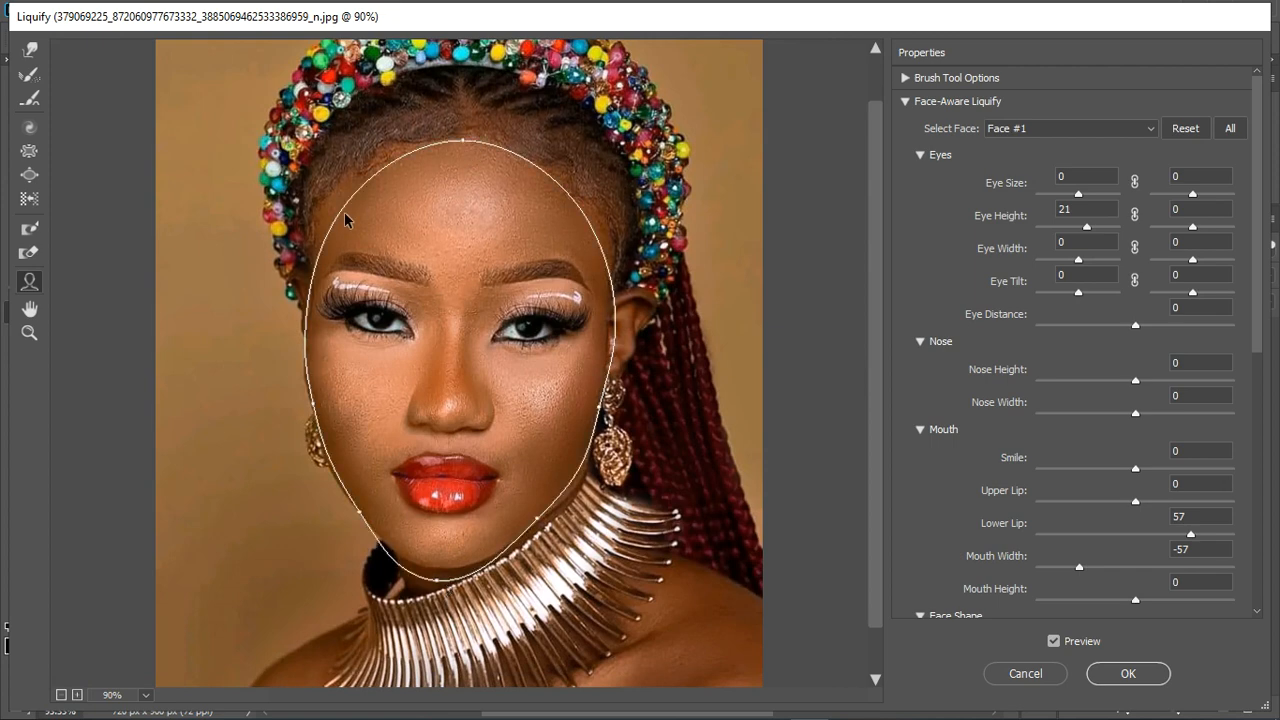
{"action": "scroll", "coordinate": [514, 423], "scroll_direction": "up", "scroll_amount": 1}
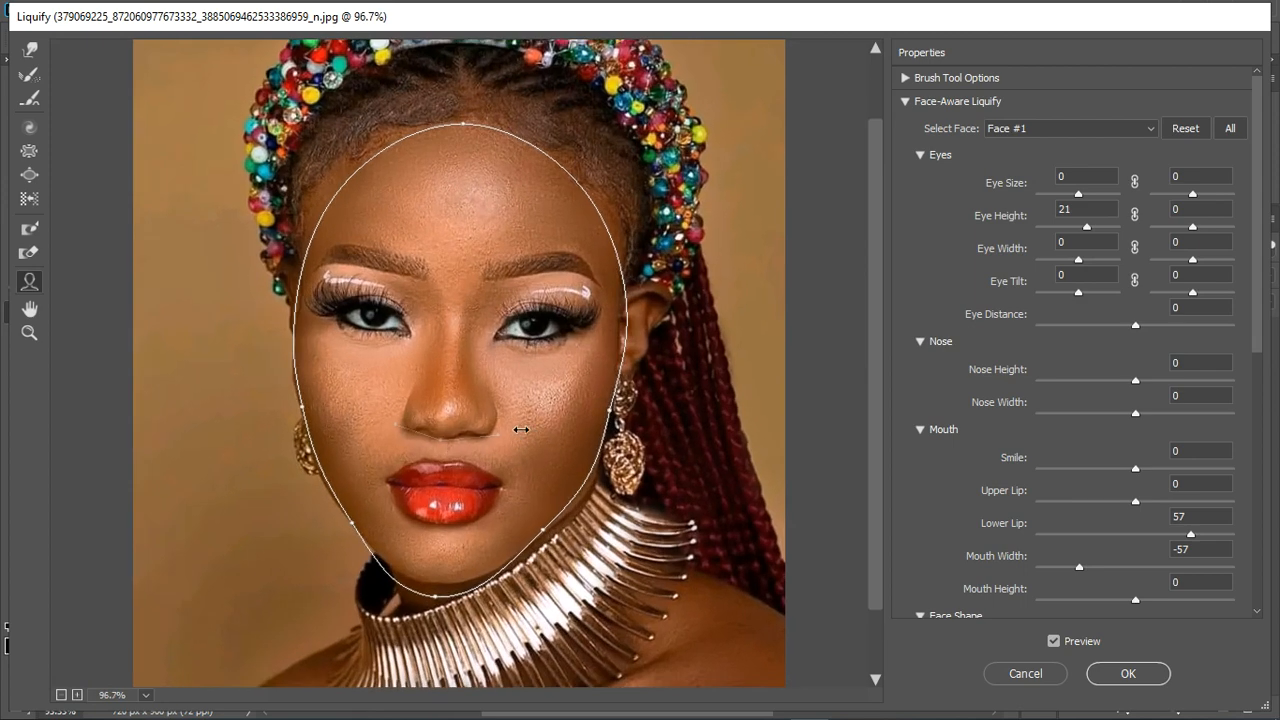
{"action": "left_click", "coordinate": [28, 176]}
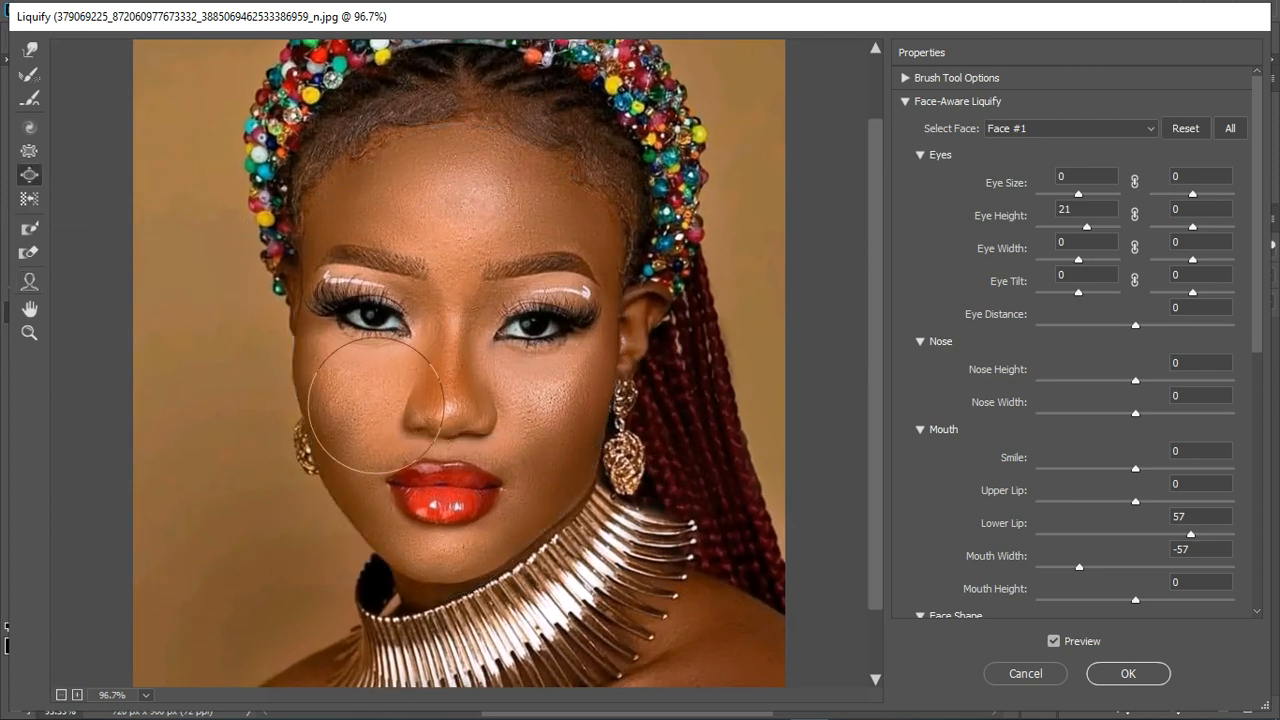
{"action": "key", "text": "bracketleft"}
{"action": "key", "text": "bracketleft"}
{"action": "key", "text": "bracketleft"}
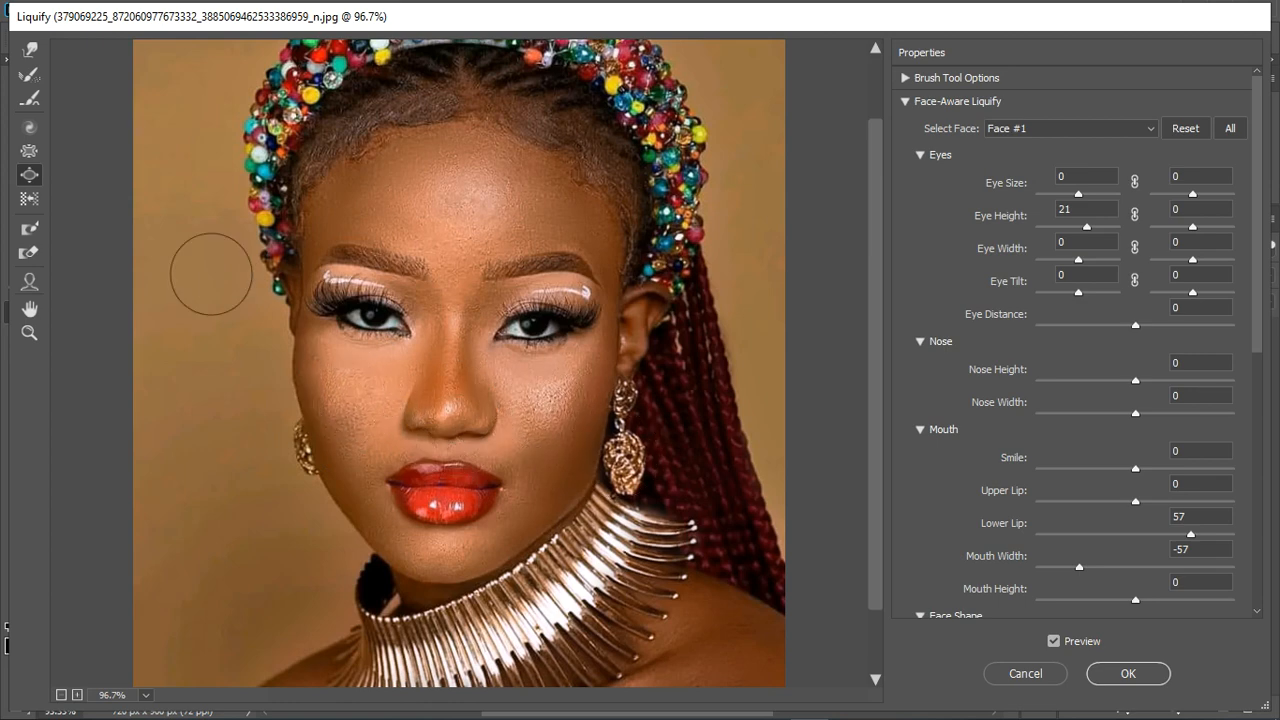
{"action": "left_click", "coordinate": [30, 153]}
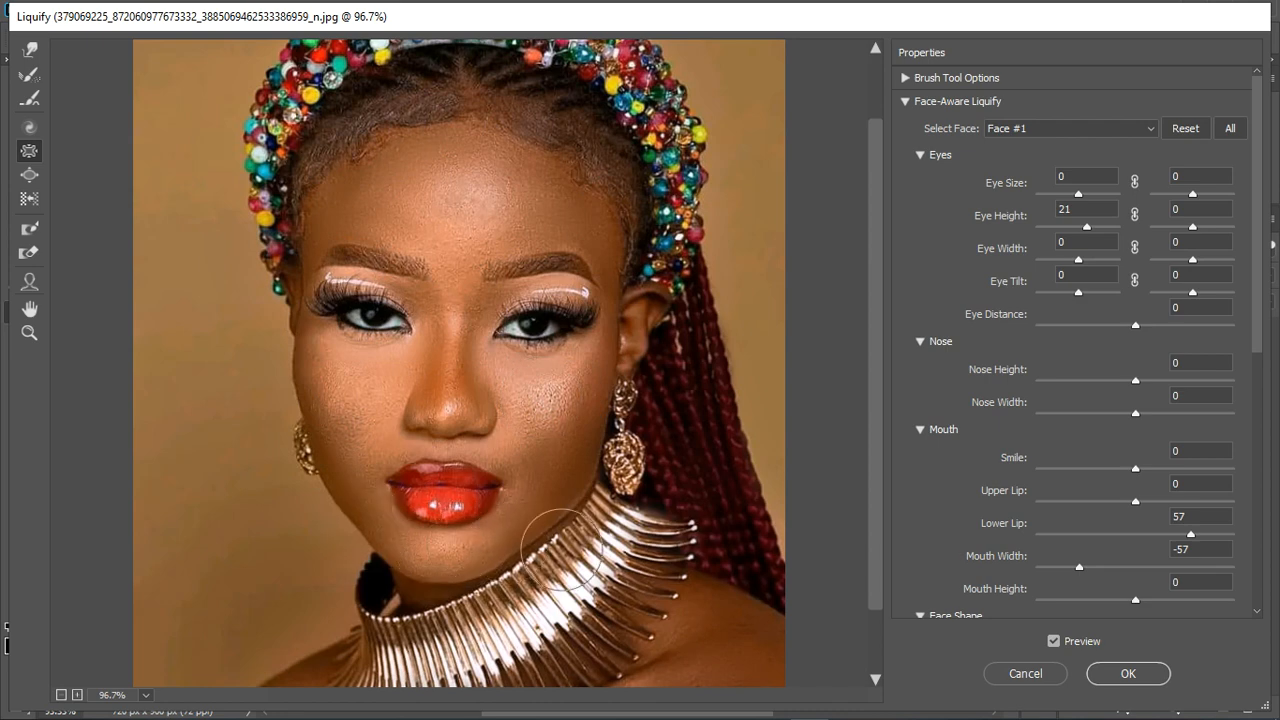
- Apply the Liquify changes and compare the face before and after by hiding and showing Layer 2
{"action": "key", "text": "ctrl+minus"}
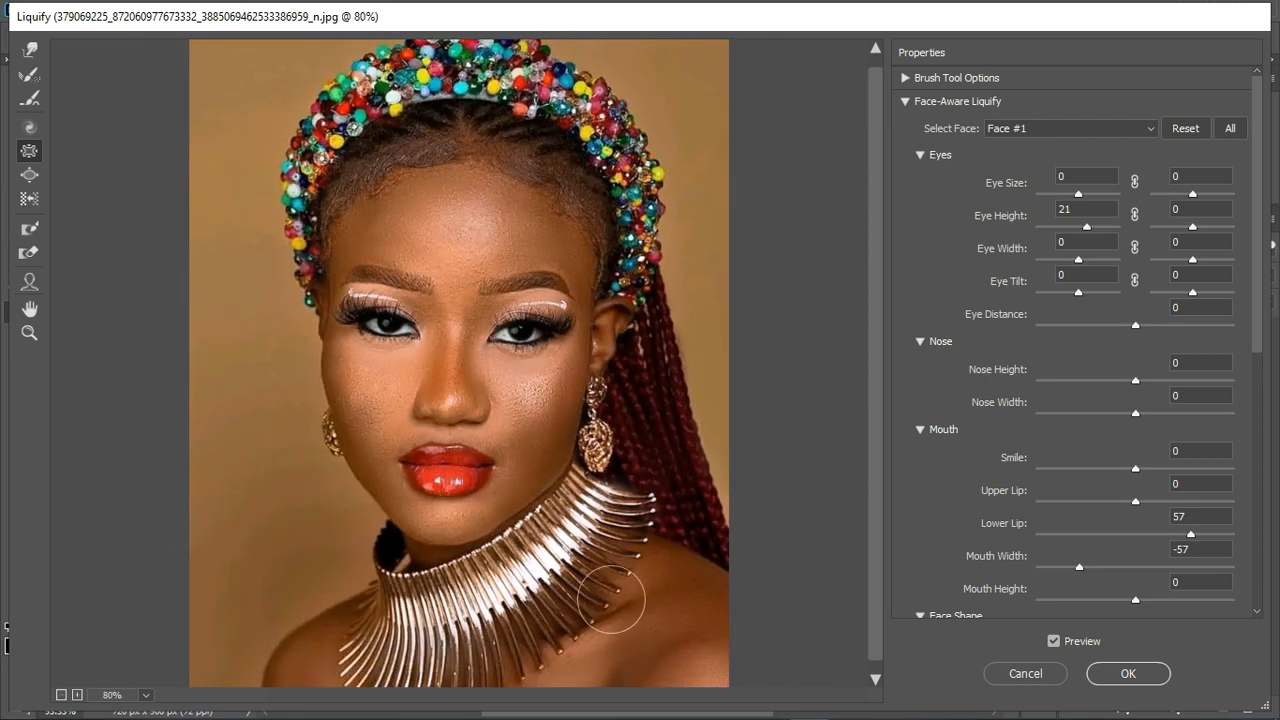
{"action": "key", "text": "ctrl+minus"}
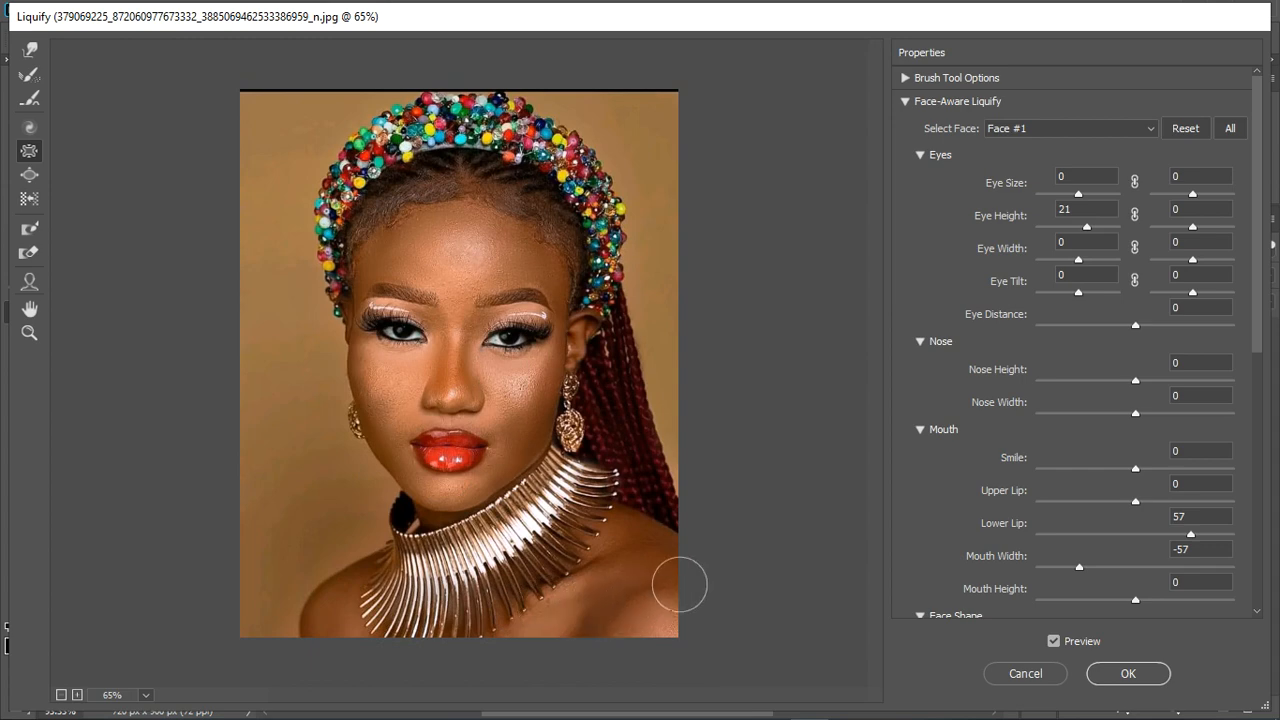
{"action": "left_click", "coordinate": [1112, 676]}
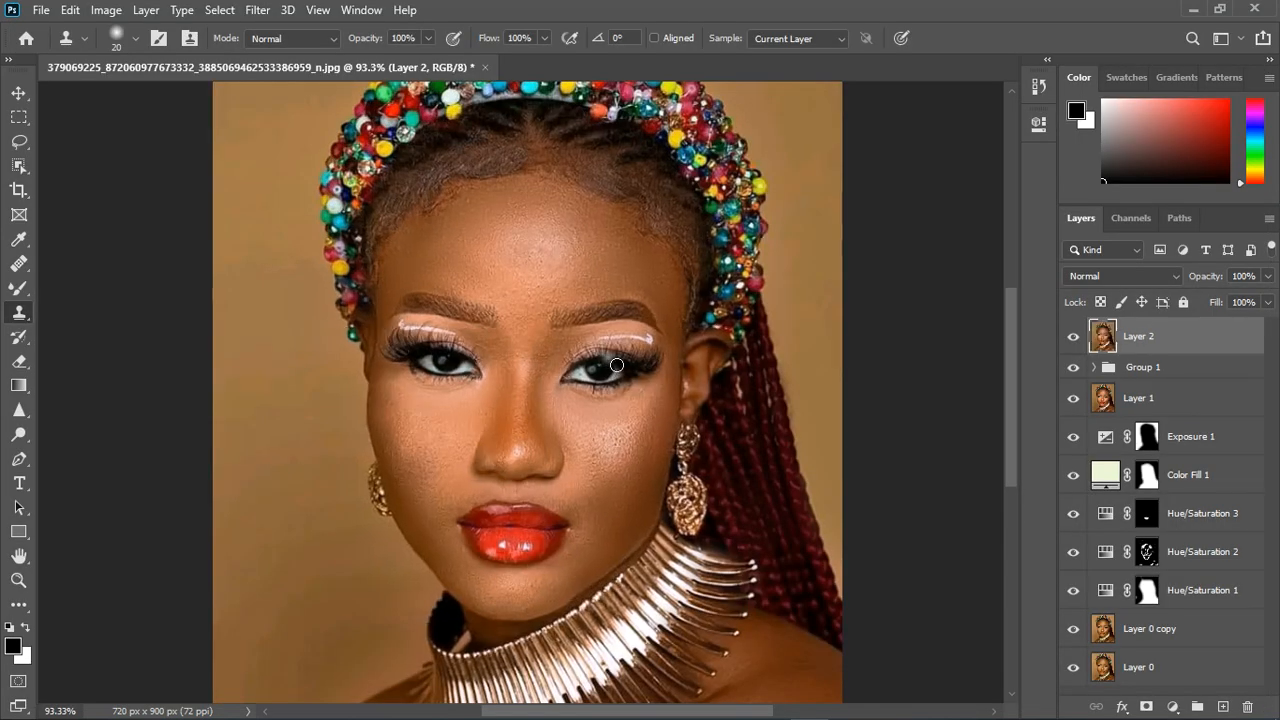
{"action": "left_click", "coordinate": [1080, 341]}
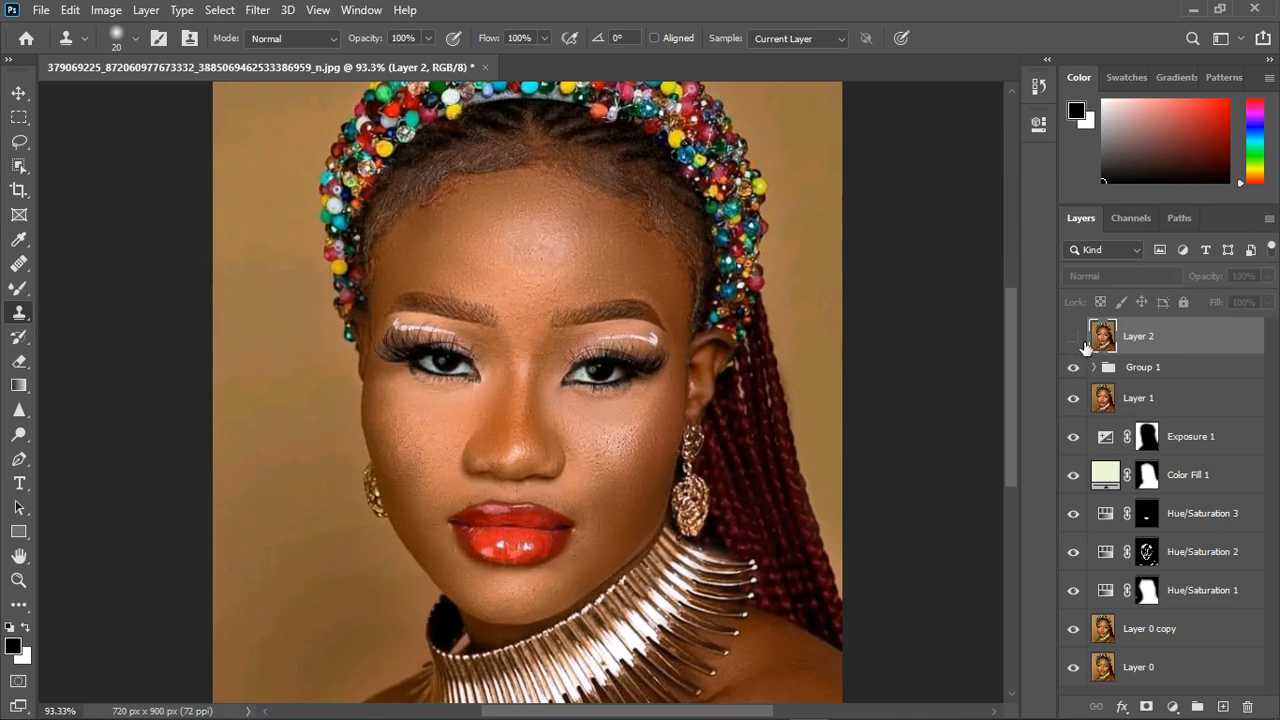
{"action": "left_click", "coordinate": [1083, 341]}
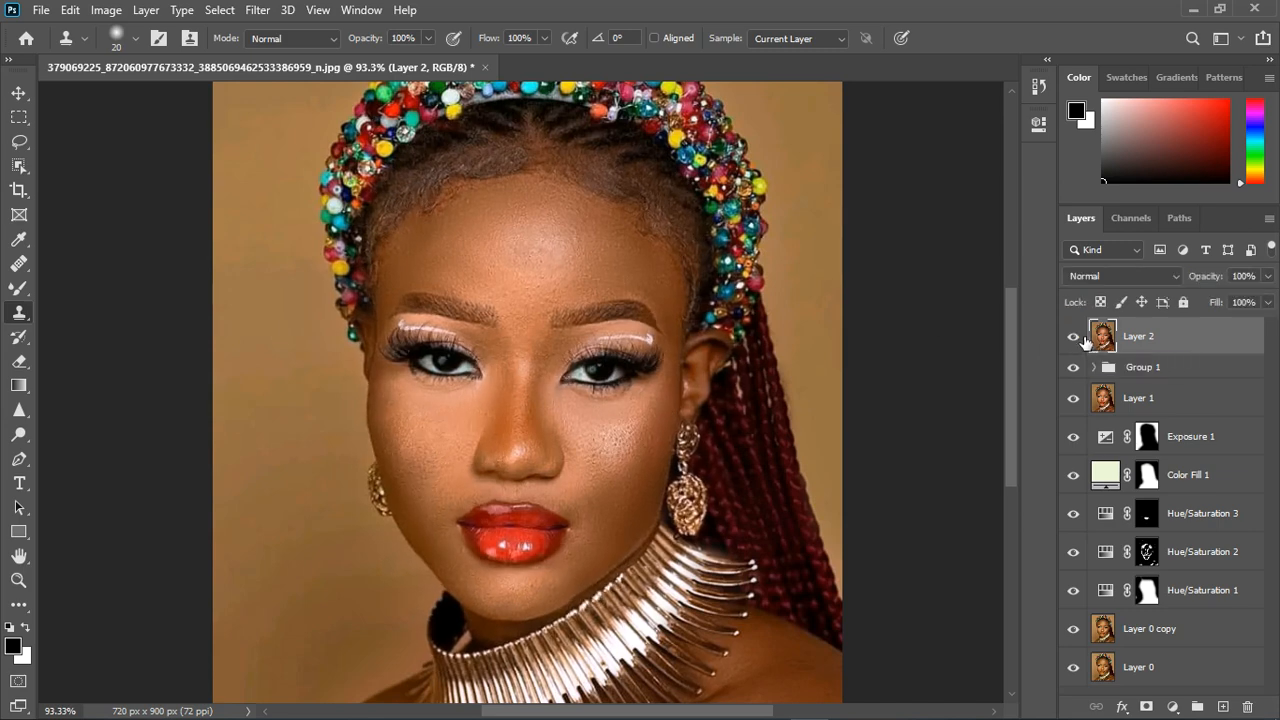
- Add a Color Balance adjustment above Layer 2 and shift its highlights toward red and blue, with Yellow–Blue at +8
{"action": "scroll", "coordinate": [530, 314], "scroll_direction": "down", "scroll_amount": 3}
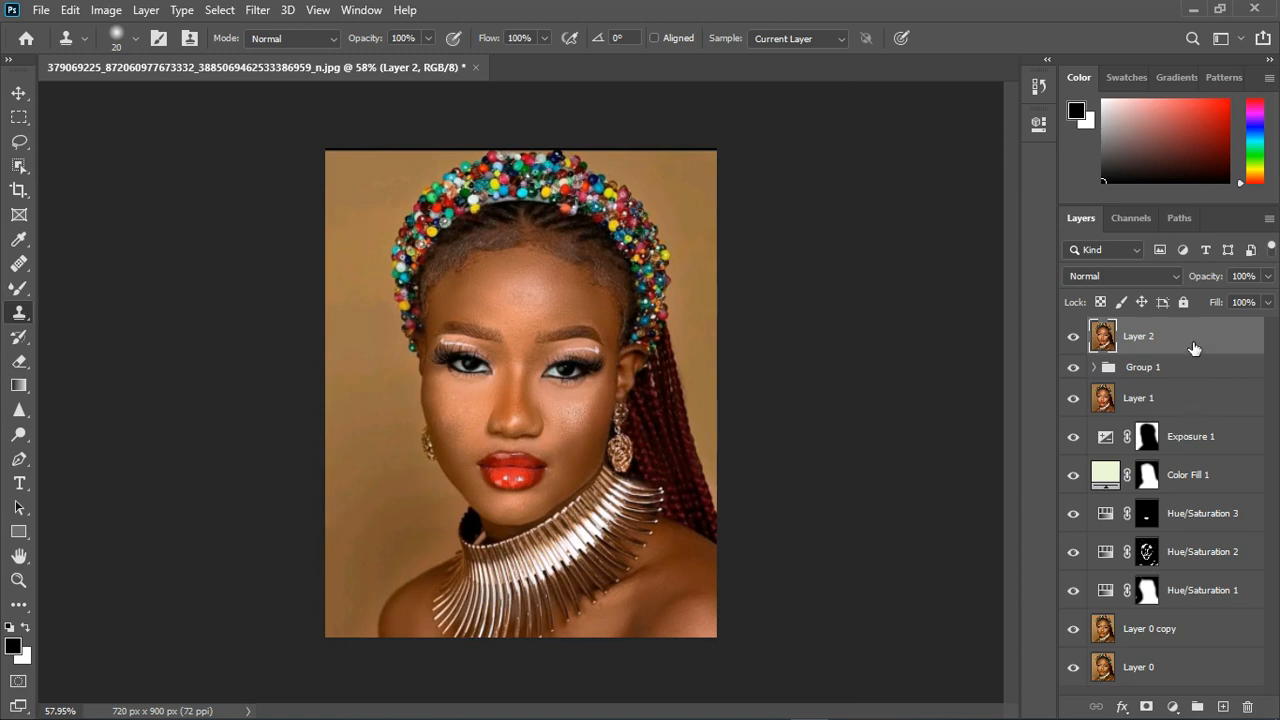
{"action": "left_click", "coordinate": [1173, 706]}
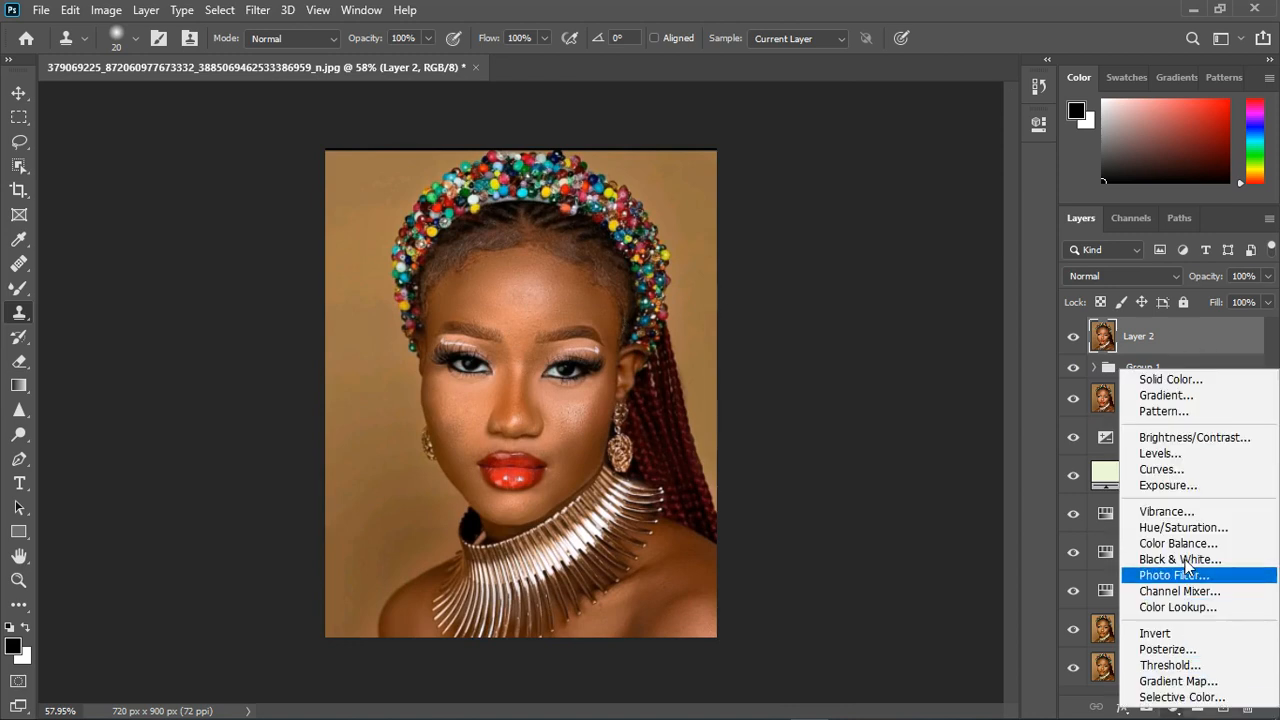
{"action": "left_click", "coordinate": [1178, 543]}
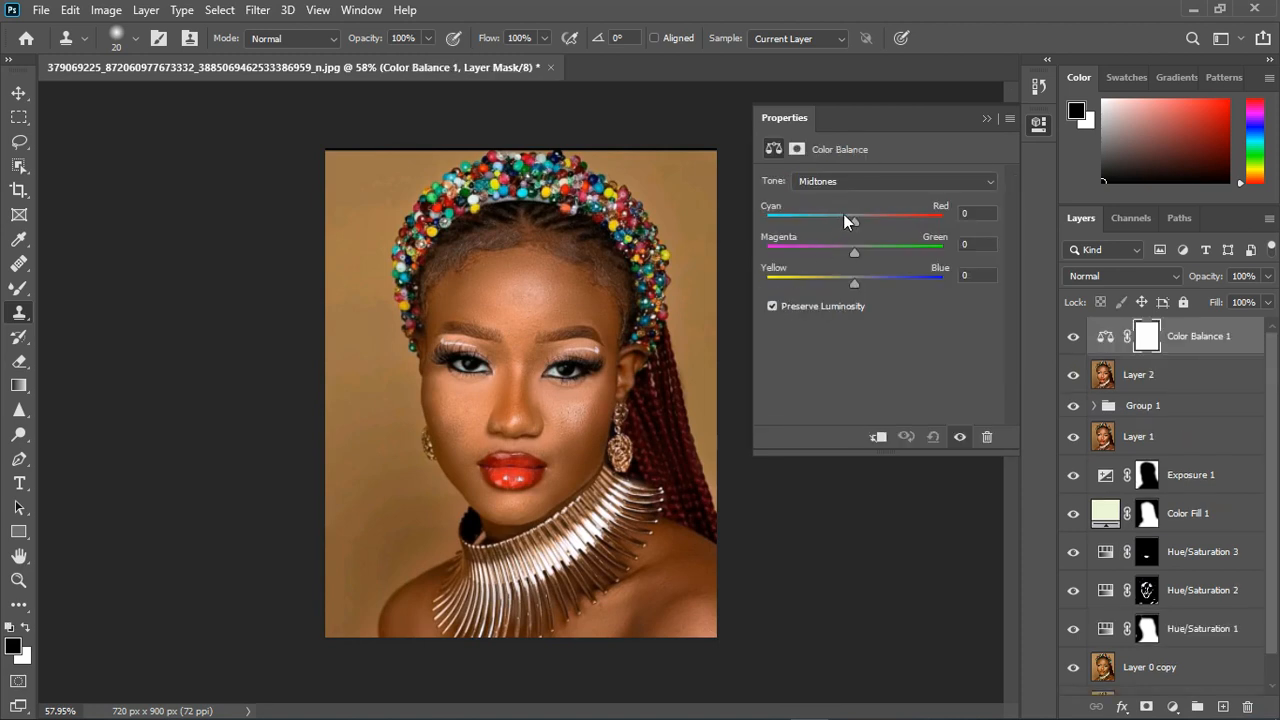
{"action": "left_click", "coordinate": [845, 181]}
{"action": "left_click", "coordinate": [835, 228]}
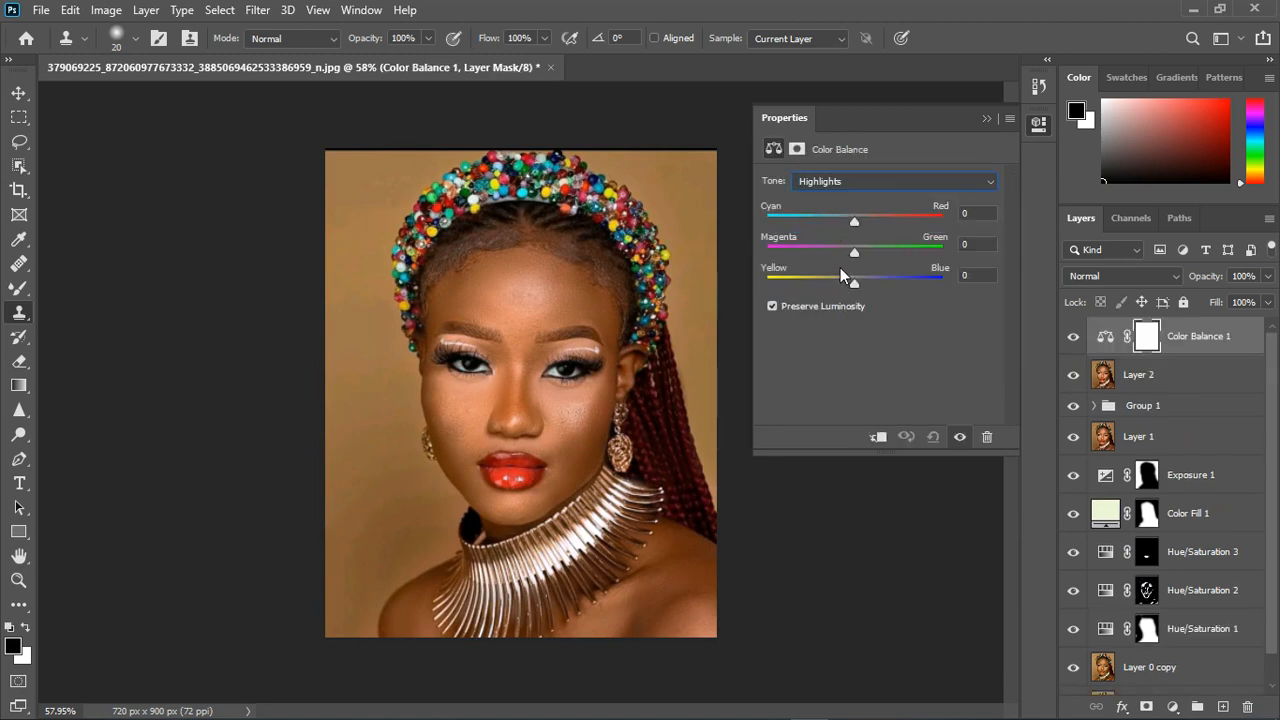
{"action": "left_click_drag", "start_coordinate": [855, 282], "coordinate": [859, 279]}
{"action": "left_click_drag", "start_coordinate": [854, 220], "coordinate": [868, 220]}
{"action": "left_click_drag", "start_coordinate": [866, 220], "coordinate": [853, 257]}
- Adjust the Color Balance midtones along the Cyan–Red and Yellow–Blue ranges
{"action": "left_click", "coordinate": [845, 184]}
{"action": "left_click", "coordinate": [844, 206]}
{"action": "left_click_drag", "start_coordinate": [853, 219], "coordinate": [844, 279]}
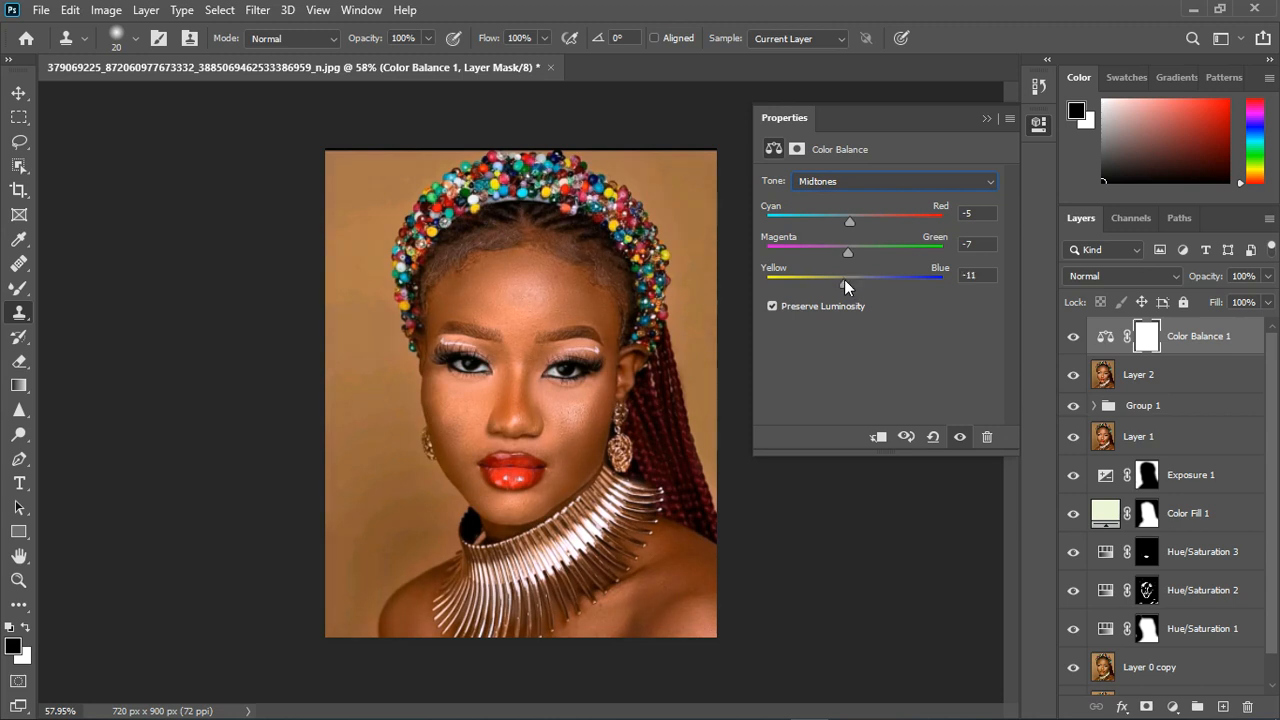
- Set the Color Balance shadows to Cyan–Red -8, Magenta–Green -3 and Yellow–Blue +7
{"action": "left_click", "coordinate": [836, 180]}
{"action": "left_click", "coordinate": [830, 196]}
{"action": "left_click_drag", "start_coordinate": [853, 279], "coordinate": [860, 280]}
{"action": "left_click_drag", "start_coordinate": [856, 224], "coordinate": [851, 251]}
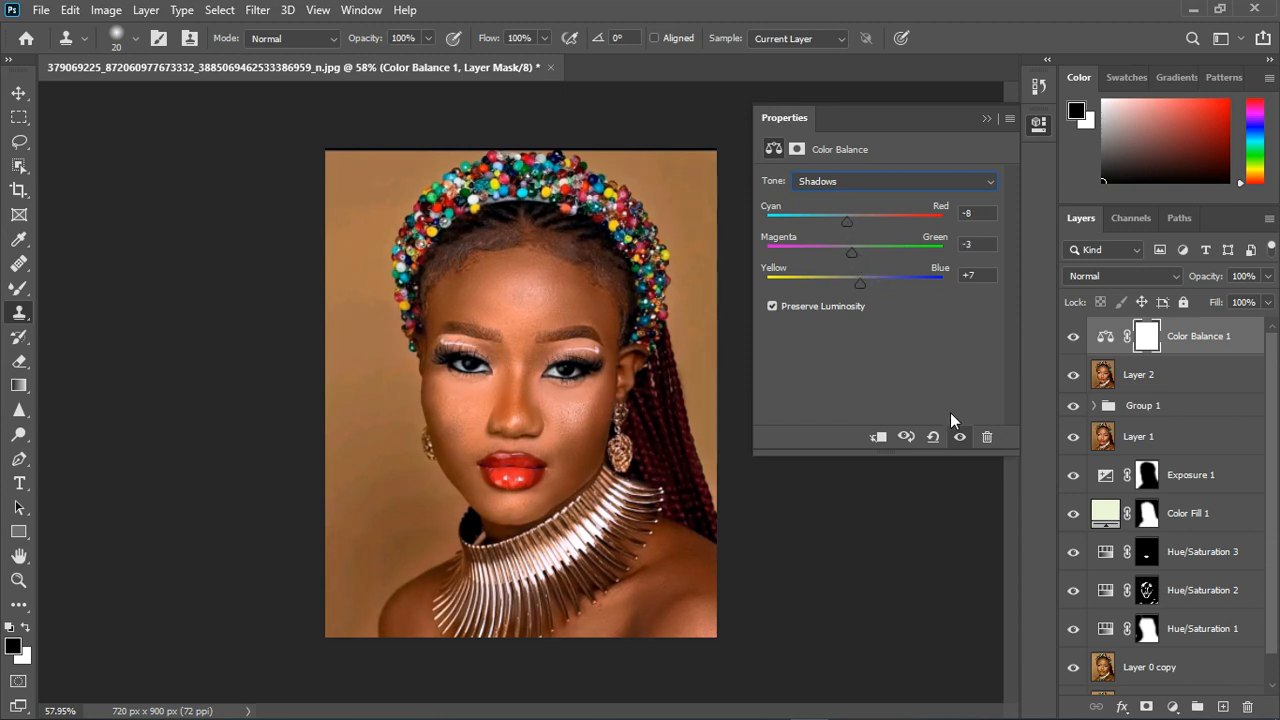
{"action": "left_click", "coordinate": [986, 118]}
- Compare the portrait with and without the Color Balance adjustment and inspect the face up close
{"action": "left_click", "coordinate": [1073, 336]}
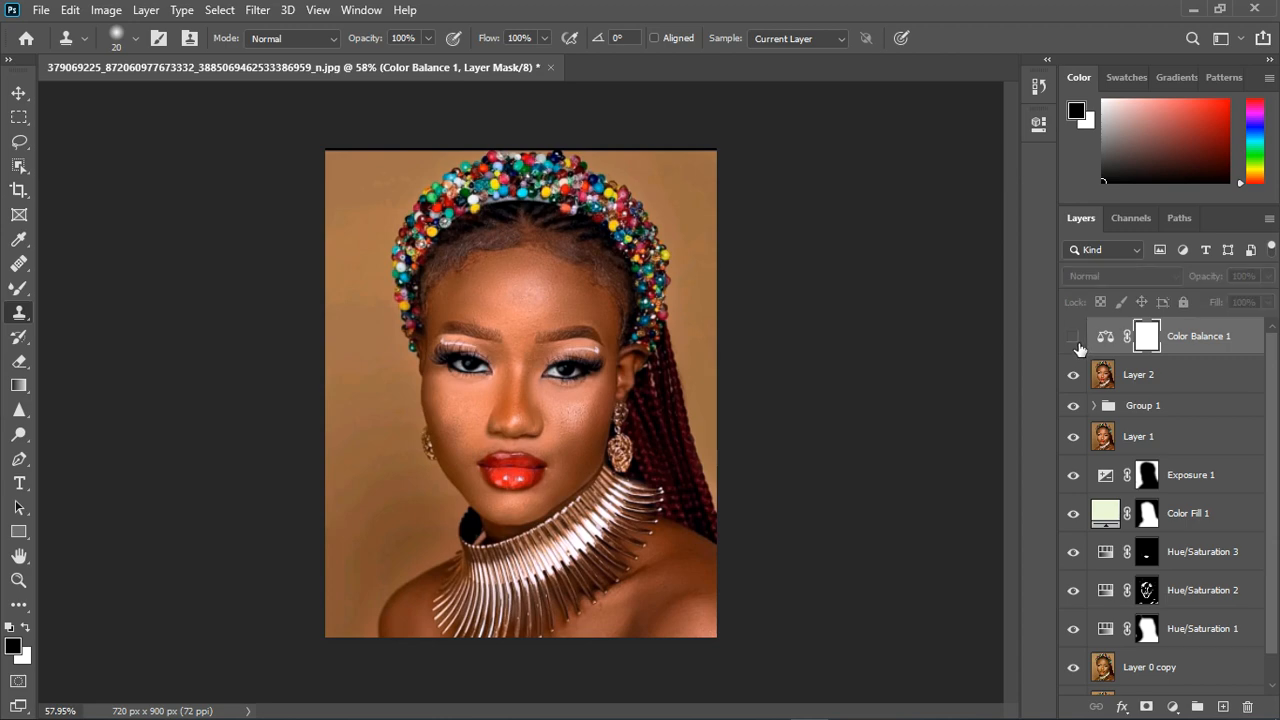
{"action": "left_click", "coordinate": [1073, 336]}
{"action": "scroll", "coordinate": [571, 371], "scroll_direction": "up", "scroll_amount": 2}
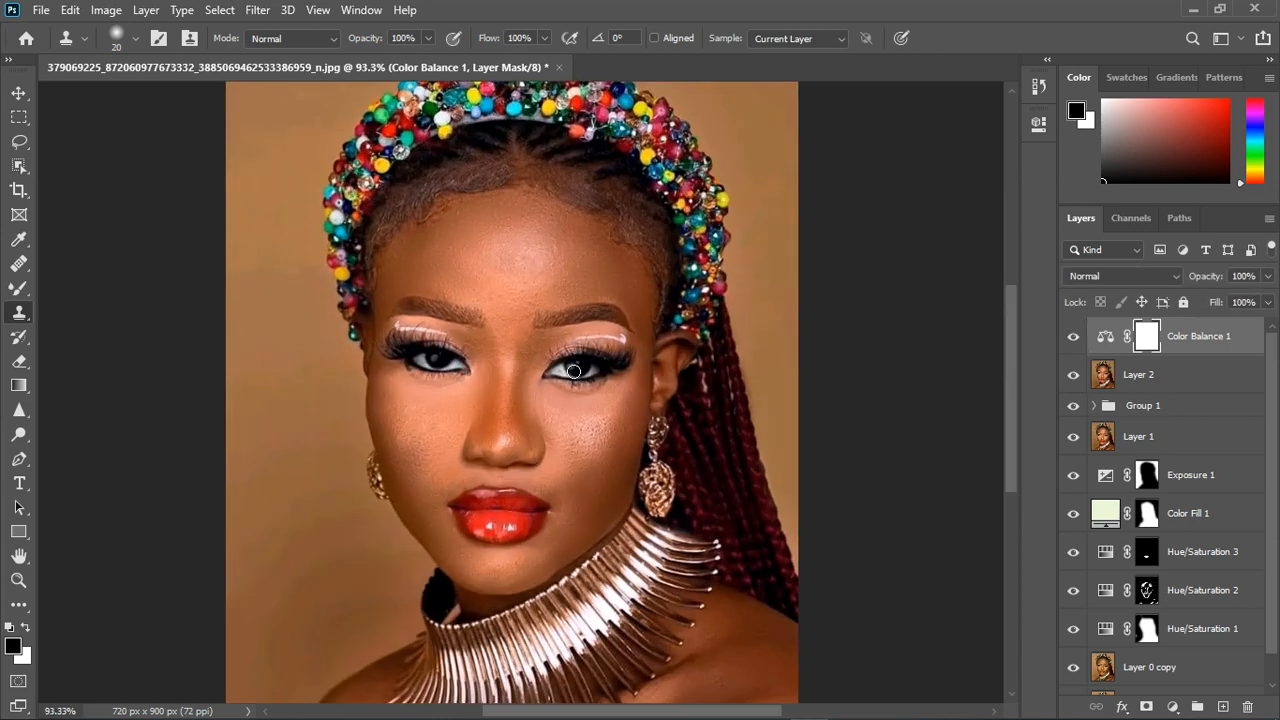
{"action": "scroll", "coordinate": [571, 371], "scroll_direction": "down", "scroll_amount": 2}
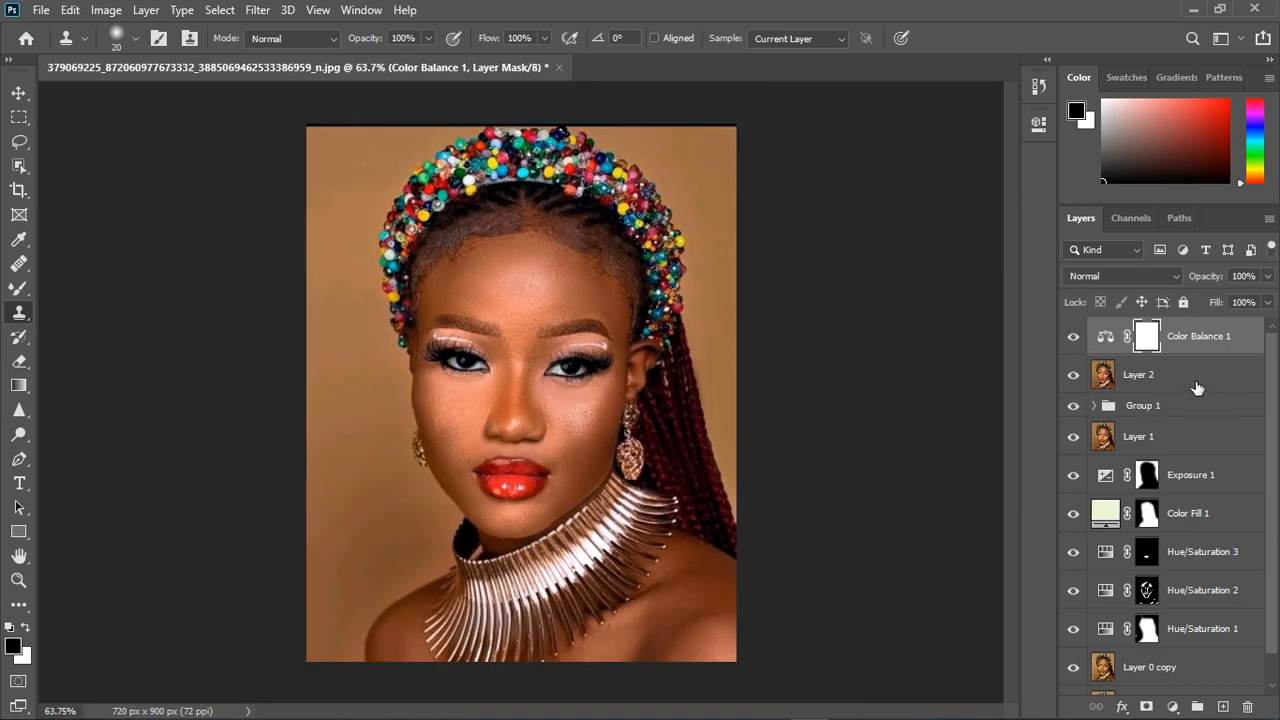
- Stamp all visible layers into a new layer above Color Balance 1 and open it in the Camera Raw Filter
{"action": "key", "text": "ctrl+shift+alt+e"}
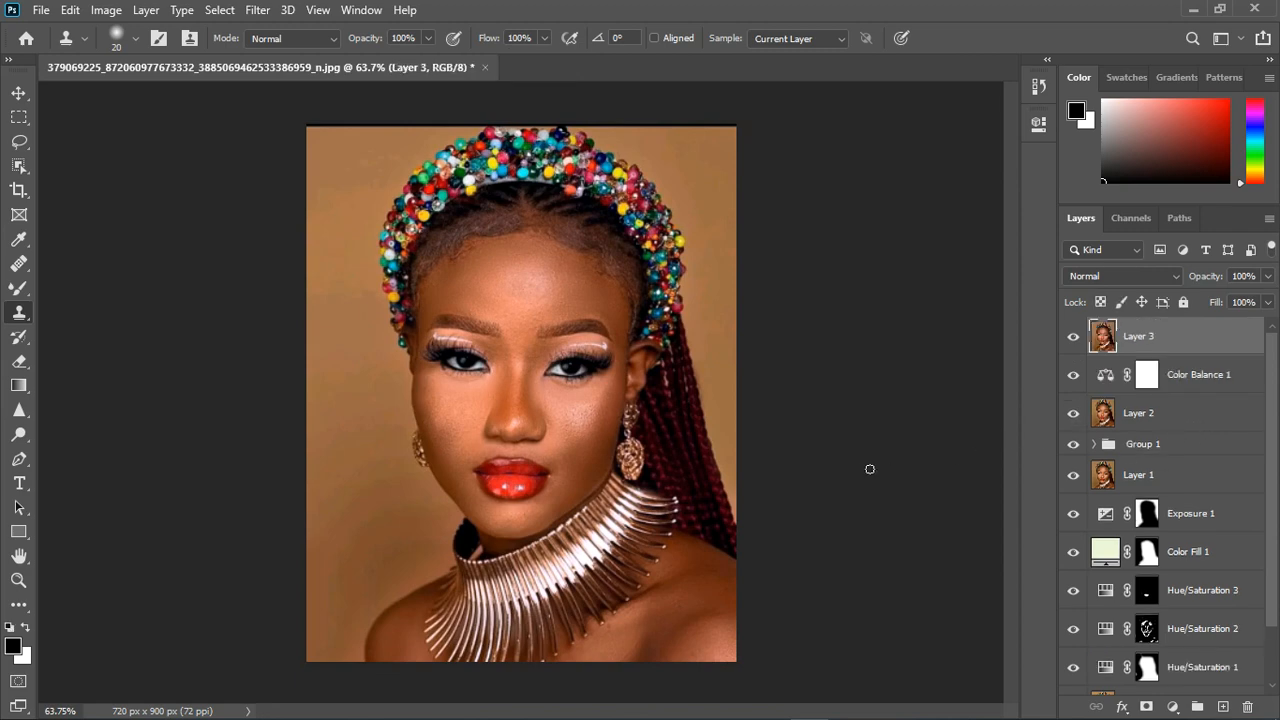
{"action": "scroll", "coordinate": [510, 380], "scroll_direction": "up", "scroll_amount": 2}
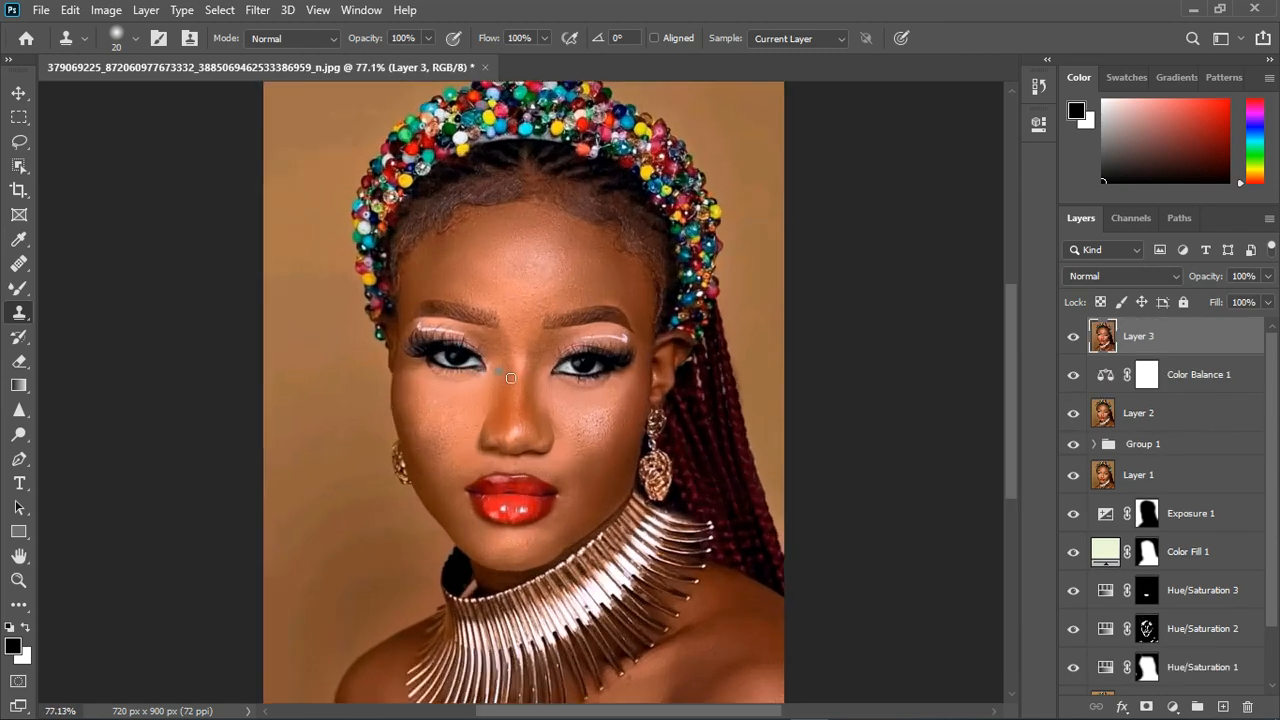
{"action": "left_click", "coordinate": [258, 10]}
{"action": "left_click", "coordinate": [305, 121]}
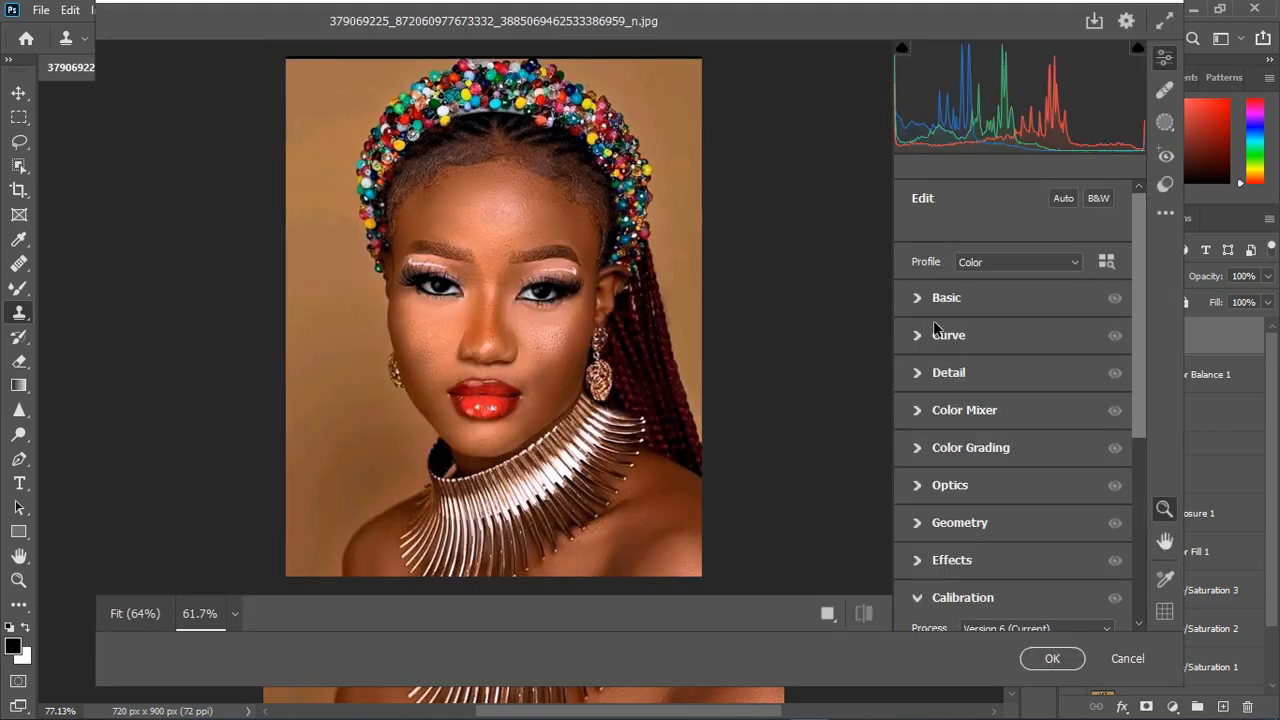
- Set the white balance by sampling the neutral area at the lower edge of the right-hand eye, and raise Highlights to +15
{"action": "left_click", "coordinate": [914, 298]}
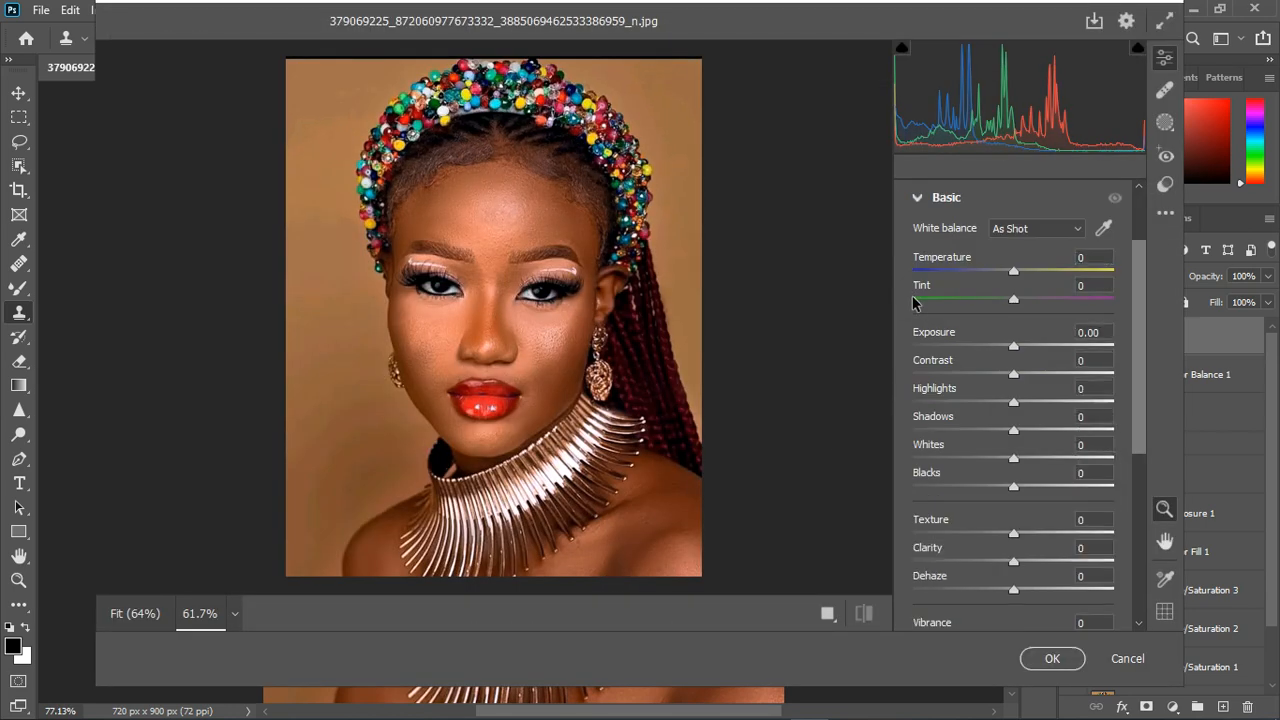
{"action": "left_click", "coordinate": [1104, 230]}
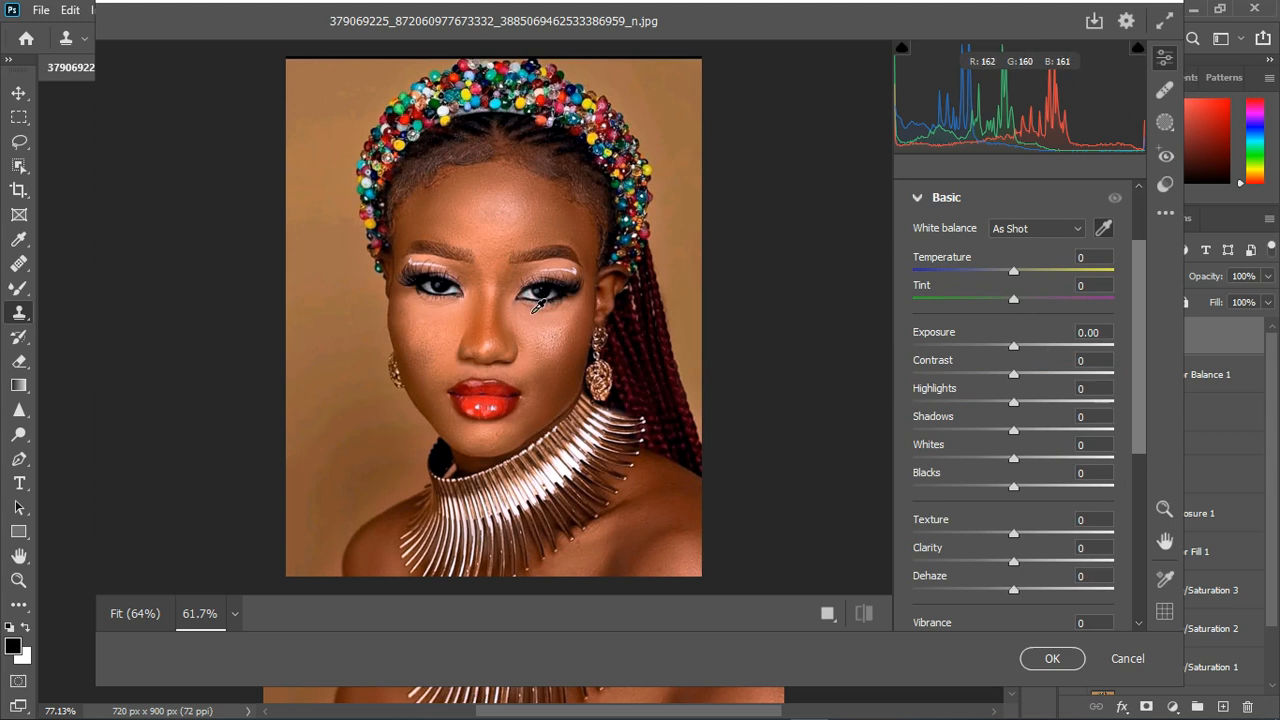
{"action": "left_click", "coordinate": [535, 305]}
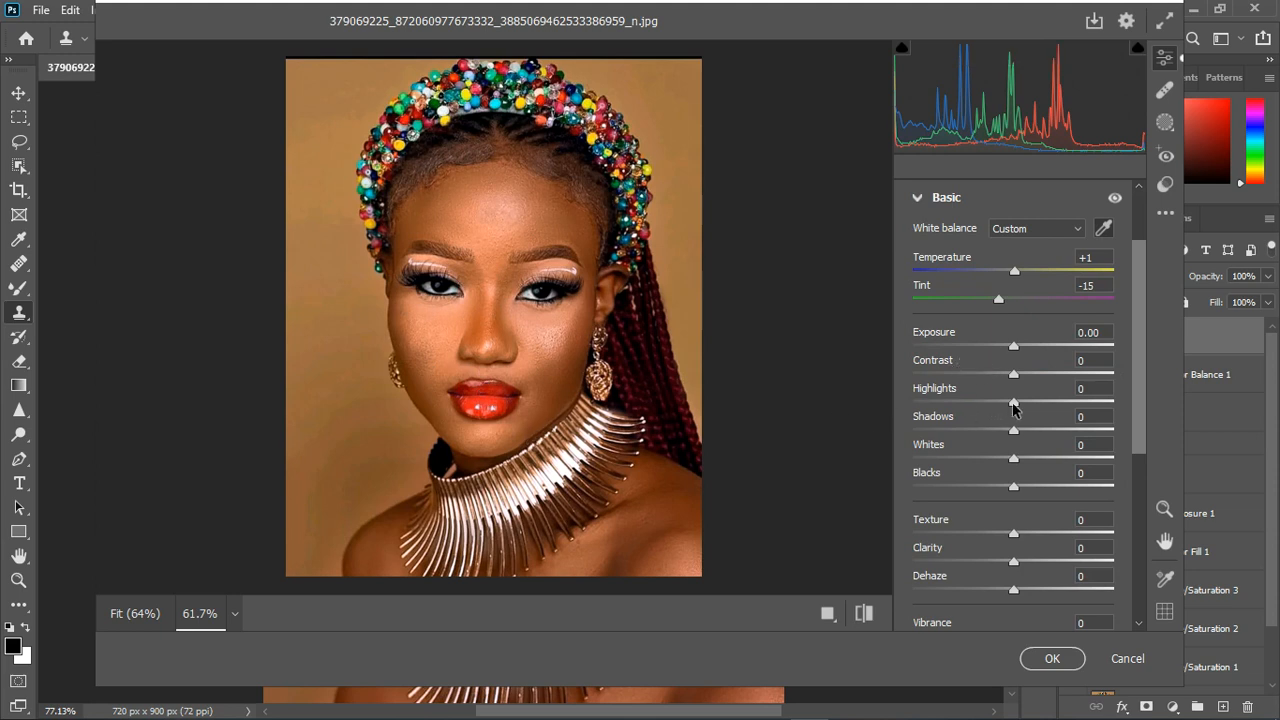
{"action": "left_click_drag", "start_coordinate": [1015, 408], "coordinate": [1029, 404]}
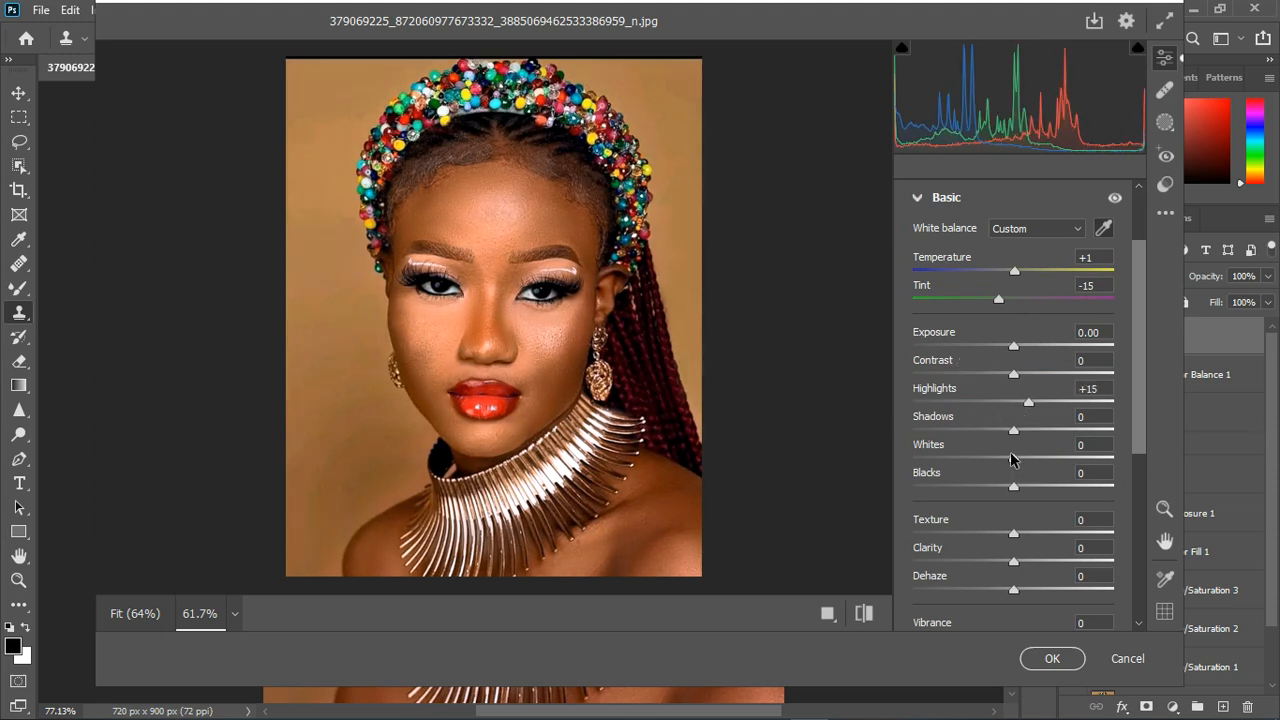
- Set Whites to -7, Shadows to -16 and Blacks to +8 in the Basic adjustments, and raise Texture slightly
{"action": "left_click_drag", "start_coordinate": [1008, 462], "coordinate": [1023, 489]}
{"action": "left_click", "coordinate": [1014, 486]}
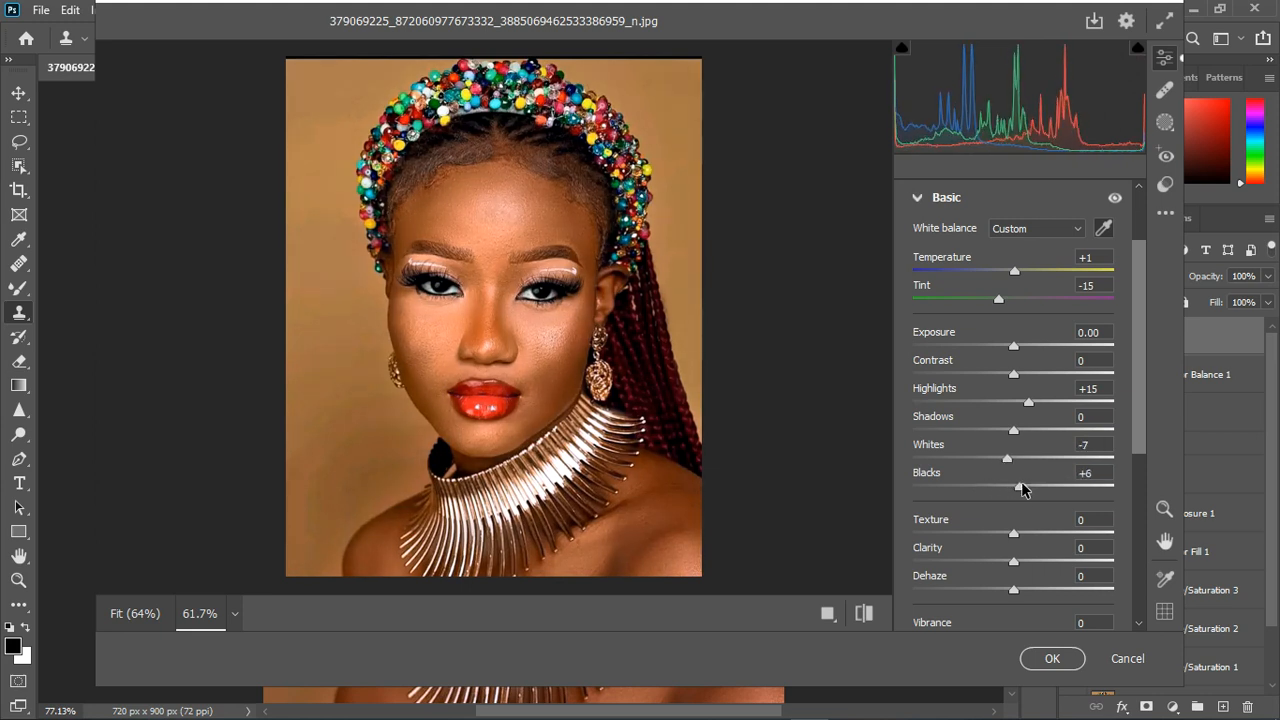
{"action": "mouse_move", "coordinate": [1014, 431]}
{"action": "left_mouse_down"}
{"action": "mouse_move", "coordinate": [988, 437]}
{"action": "mouse_move", "coordinate": [999, 438]}
{"action": "left_mouse_up"}
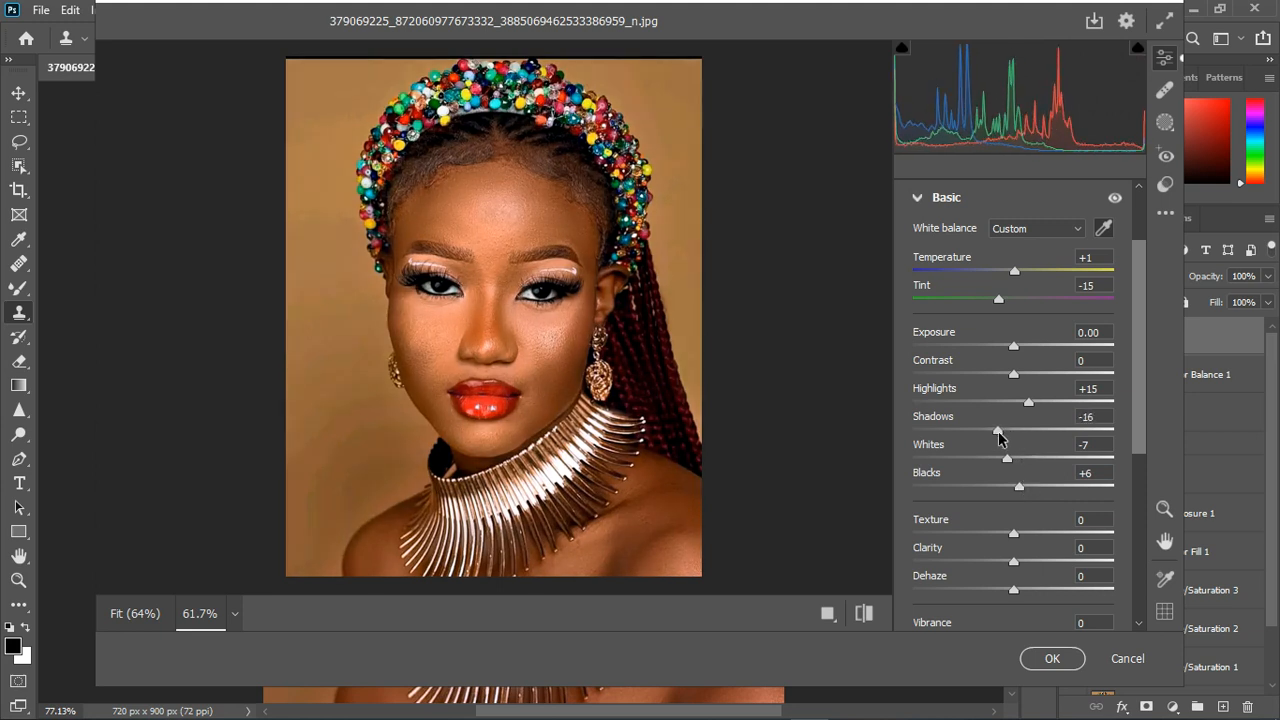
{"action": "left_click_drag", "start_coordinate": [1019, 487], "coordinate": [1023, 490]}
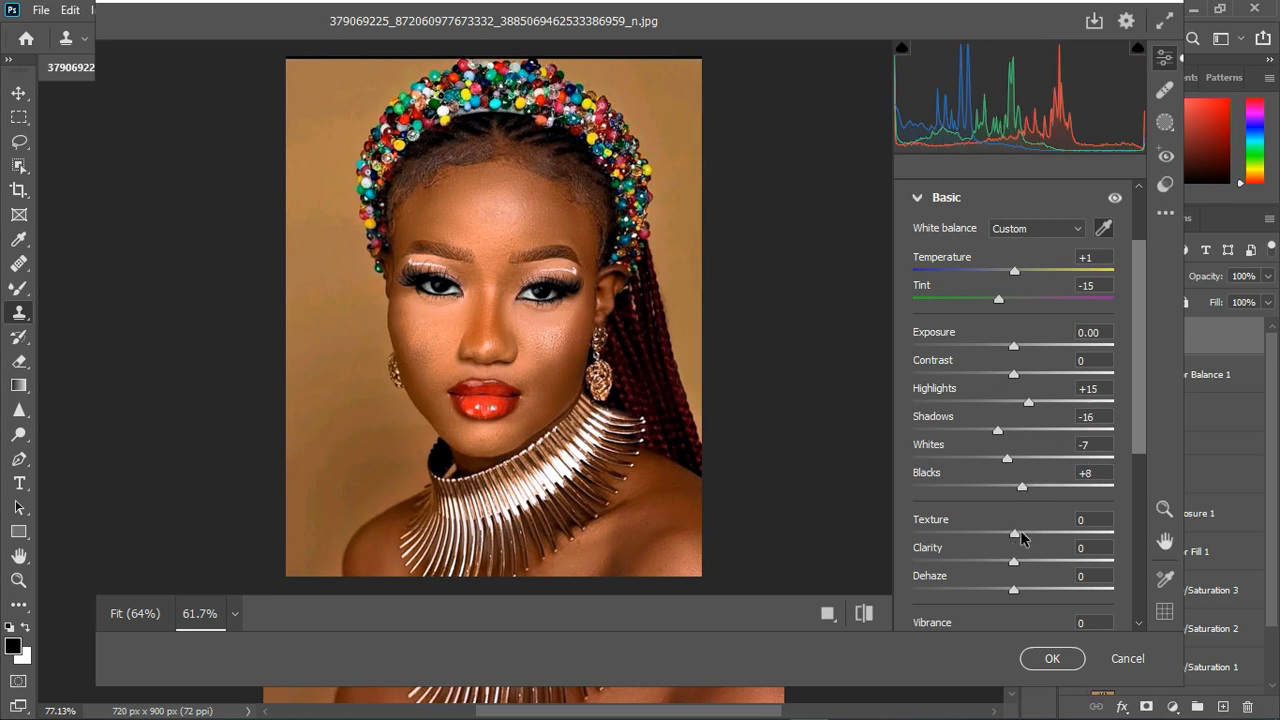
{"action": "left_click_drag", "start_coordinate": [1015, 535], "coordinate": [1022, 535]}
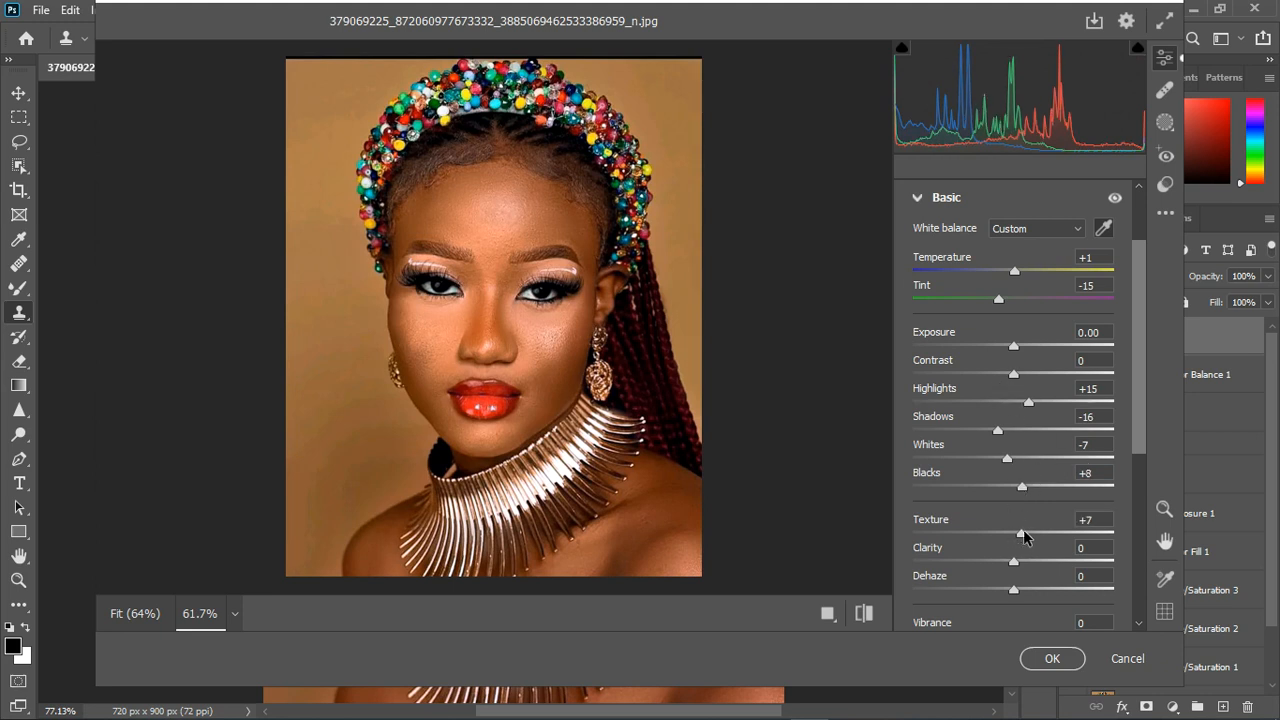
{"action": "left_click", "coordinate": [918, 199]}
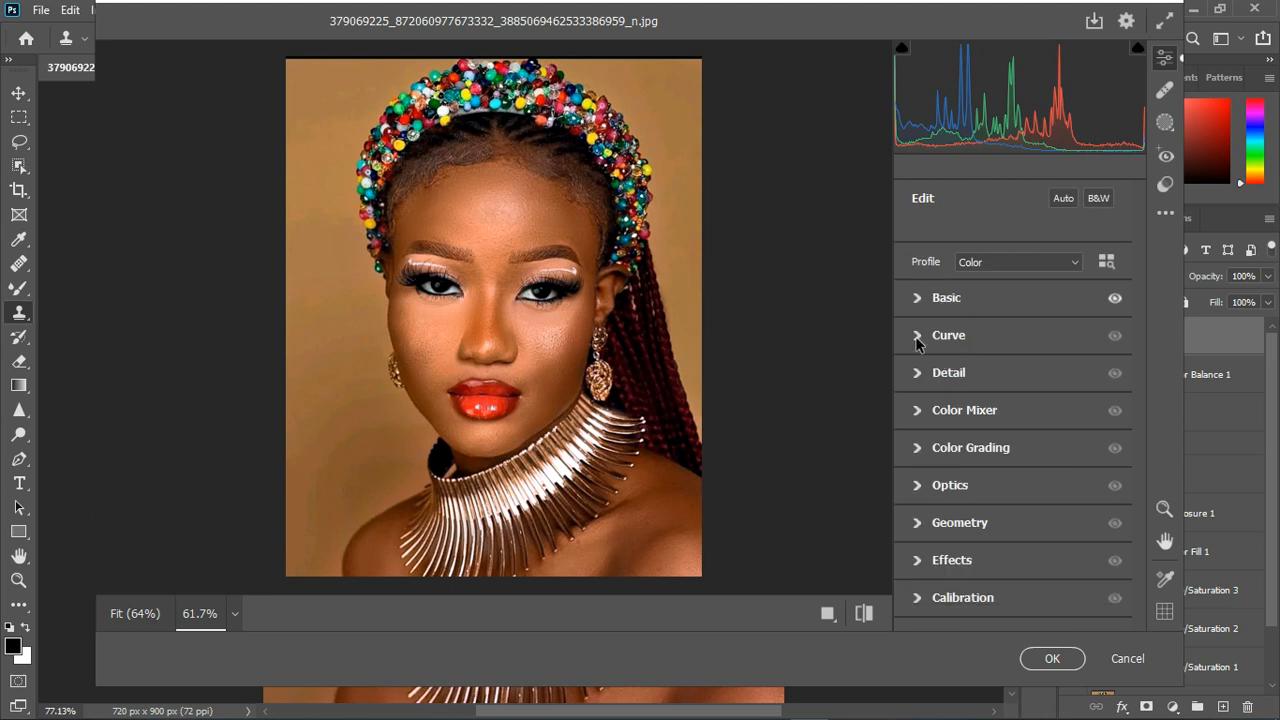
- Set the parametric curve's Highlights to +4 and Shadows to -4
{"action": "left_click", "coordinate": [917, 336]}
{"action": "left_click_drag", "start_coordinate": [1015, 521], "coordinate": [1018, 522]}
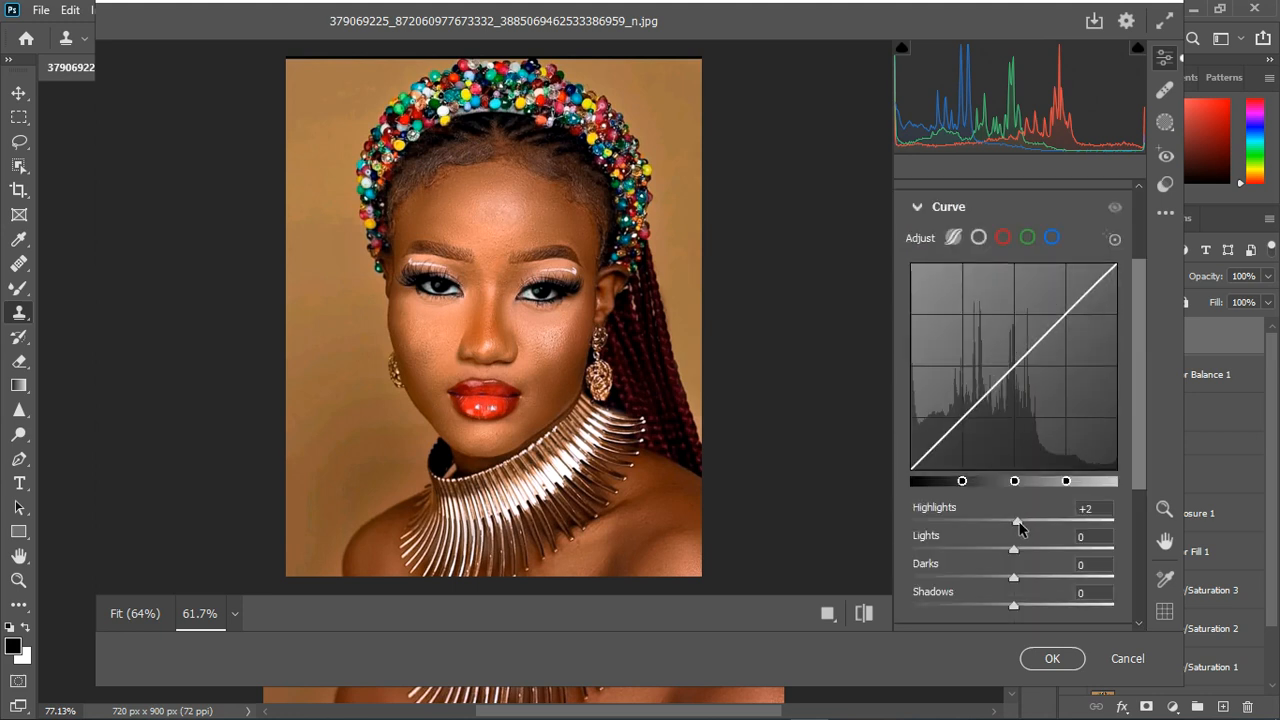
{"action": "left_click_drag", "start_coordinate": [1014, 608], "coordinate": [1010, 610]}
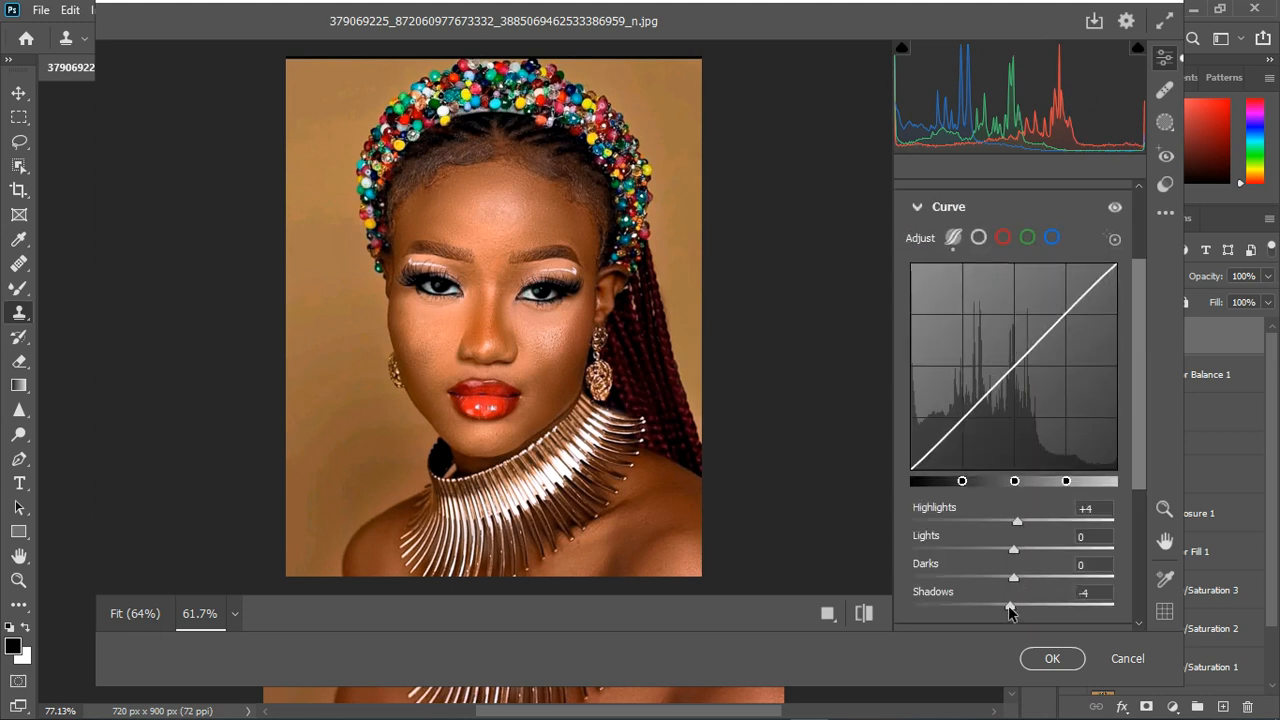
{"action": "left_click", "coordinate": [918, 208]}
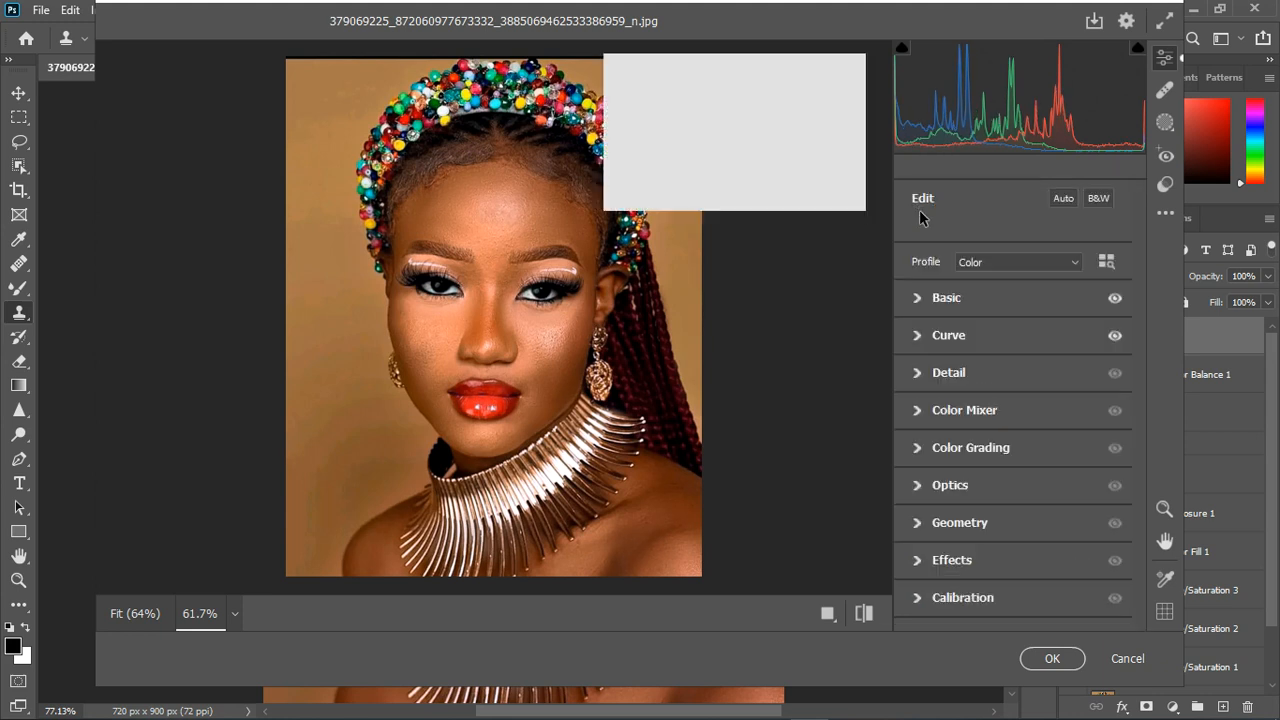
- Set the Color Mixer hues to Reds -5, Oranges -6 and Yellows -20
{"action": "left_click", "coordinate": [918, 411]}
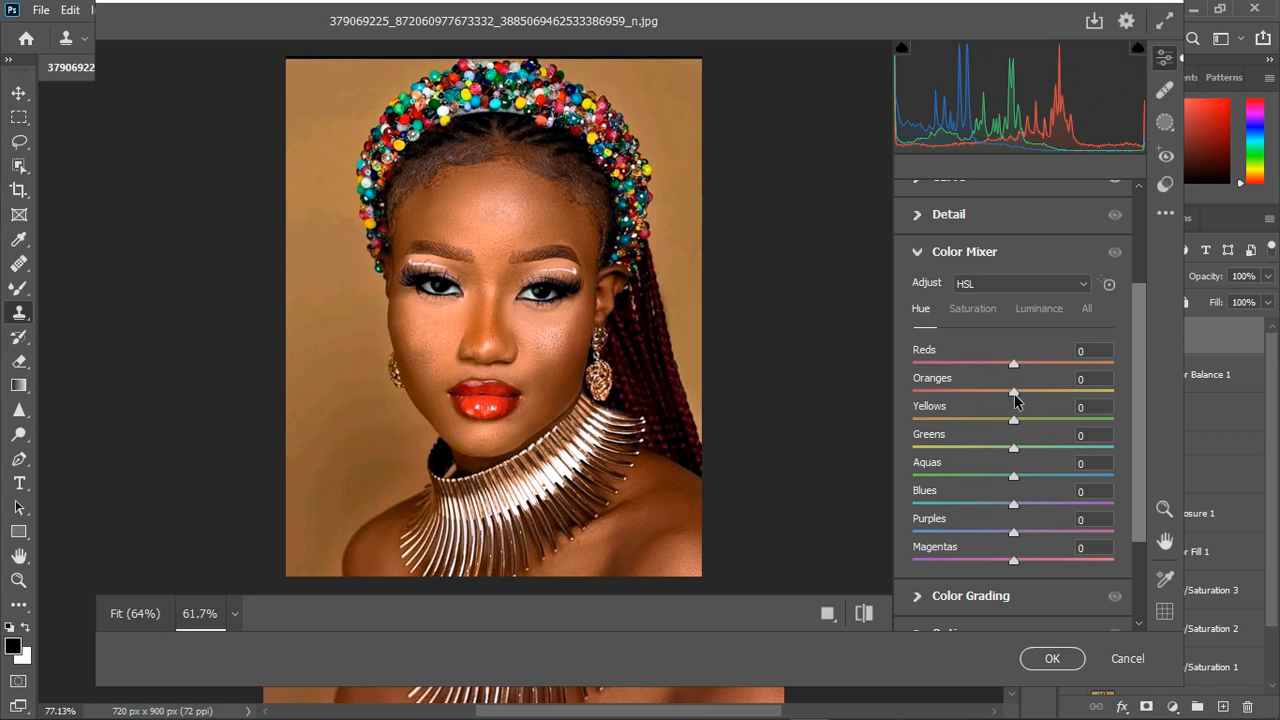
{"action": "left_click_drag", "start_coordinate": [1014, 396], "coordinate": [989, 397]}
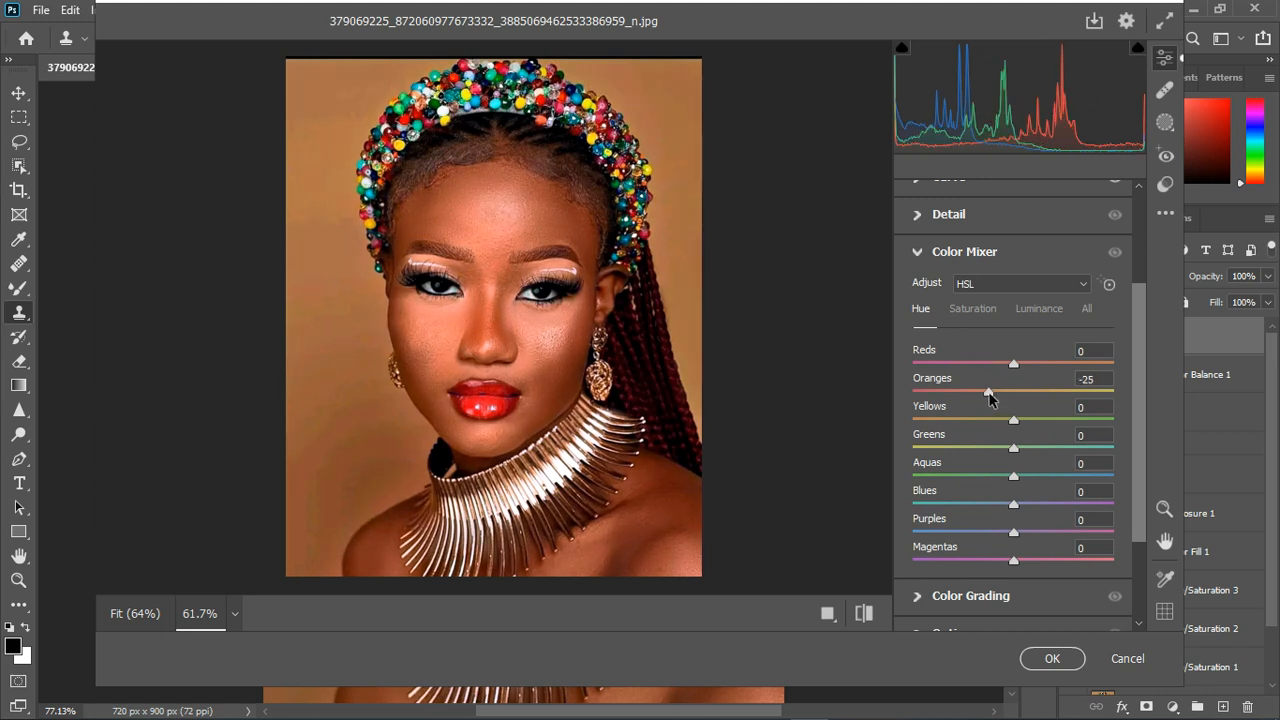
{"action": "left_click_drag", "start_coordinate": [1005, 396], "coordinate": [1022, 368]}
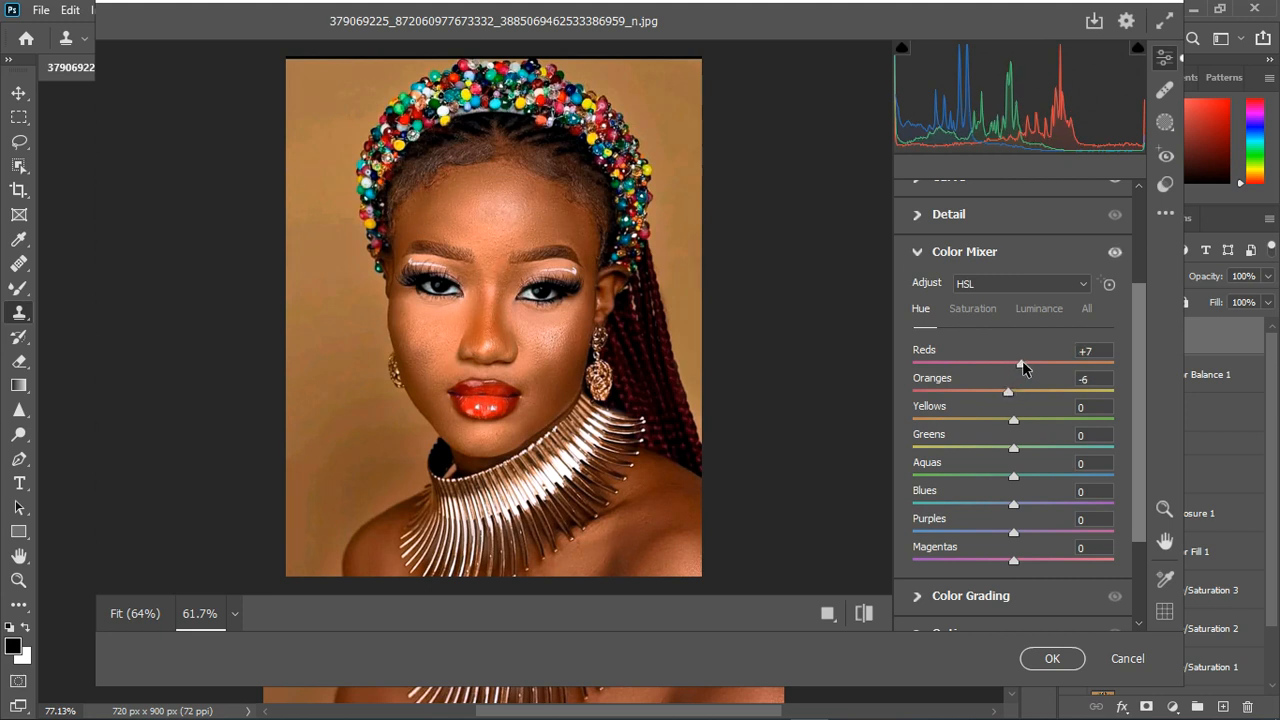
{"action": "left_click_drag", "start_coordinate": [1010, 368], "coordinate": [1009, 369]}
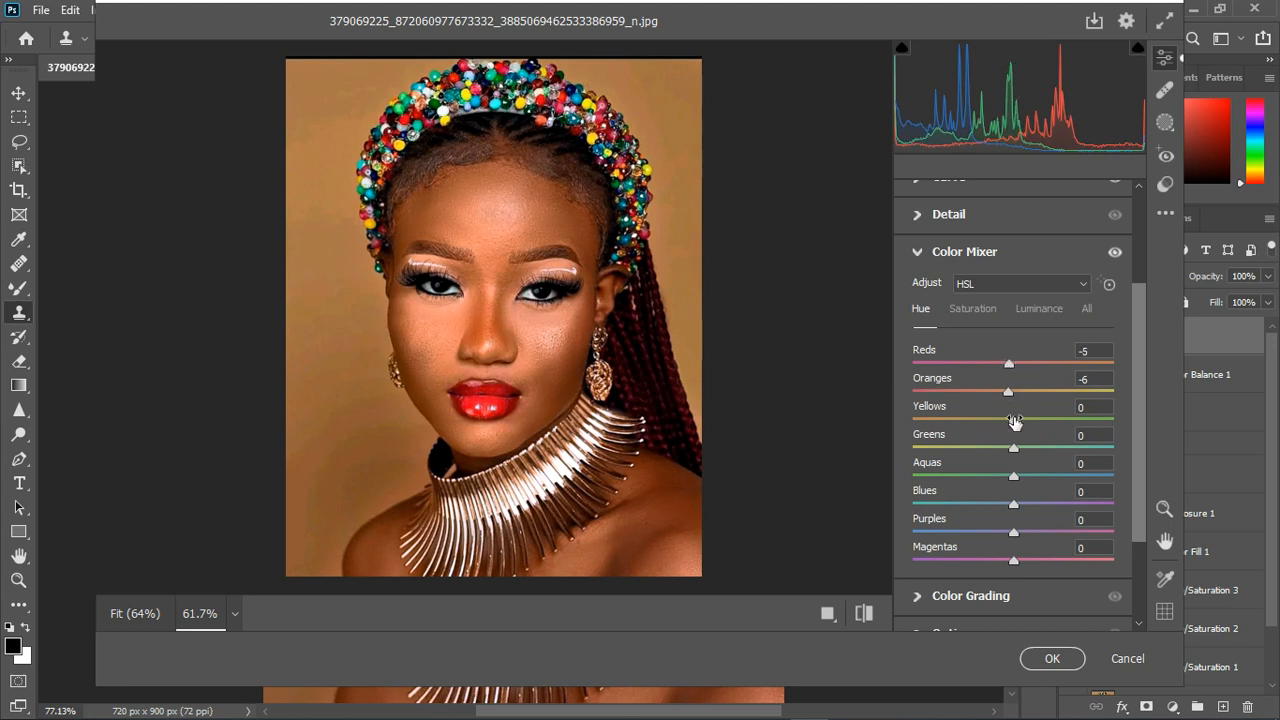
{"action": "left_click_drag", "start_coordinate": [1015, 423], "coordinate": [995, 423]}
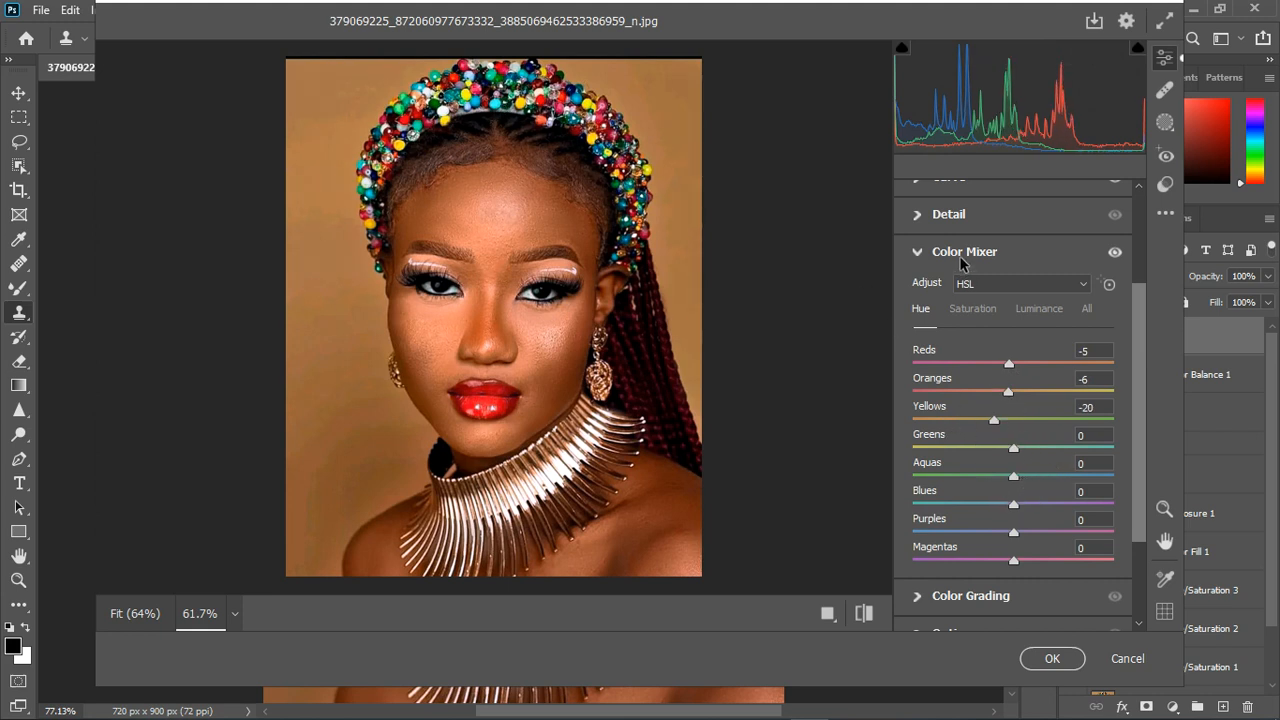
- Set the Color Mixer saturation to Oranges +5, Yellows +9, Aquas +18, Blues +21, Purples +17 and Magentas +21
{"action": "left_click", "coordinate": [960, 309]}
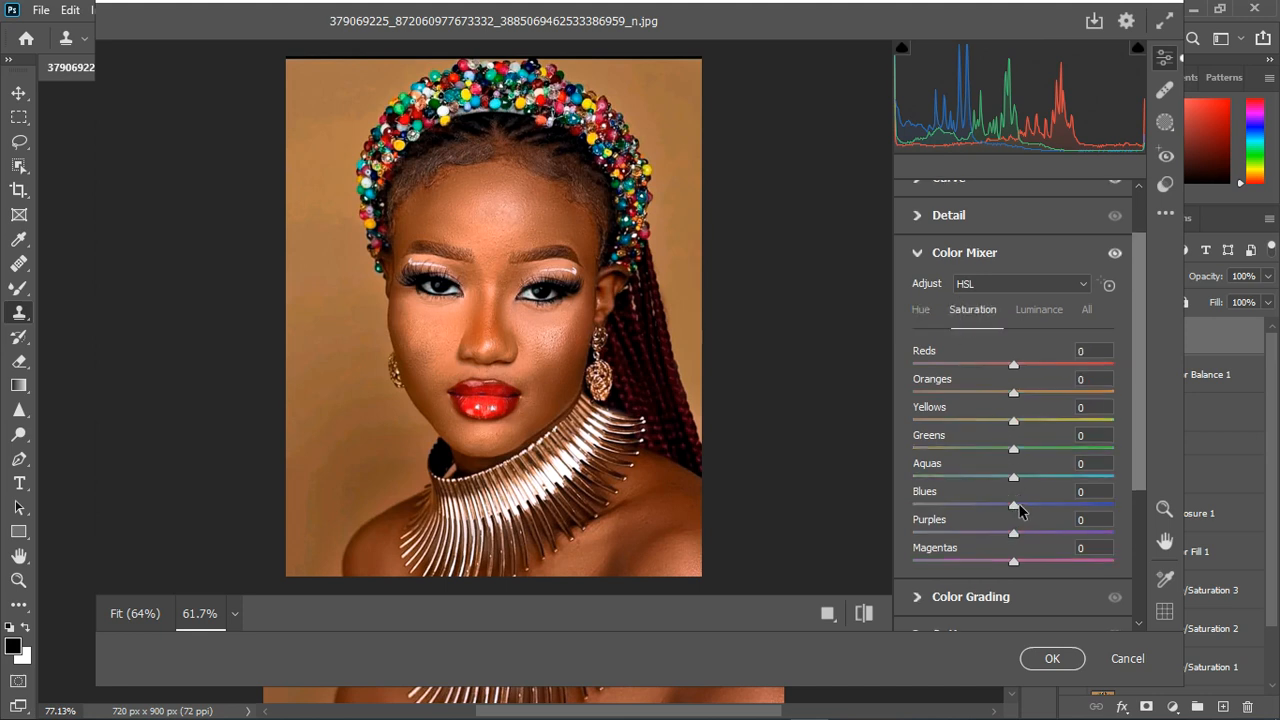
{"action": "left_click_drag", "start_coordinate": [1016, 505], "coordinate": [1031, 477]}
{"action": "left_click_drag", "start_coordinate": [1016, 534], "coordinate": [1042, 566]}
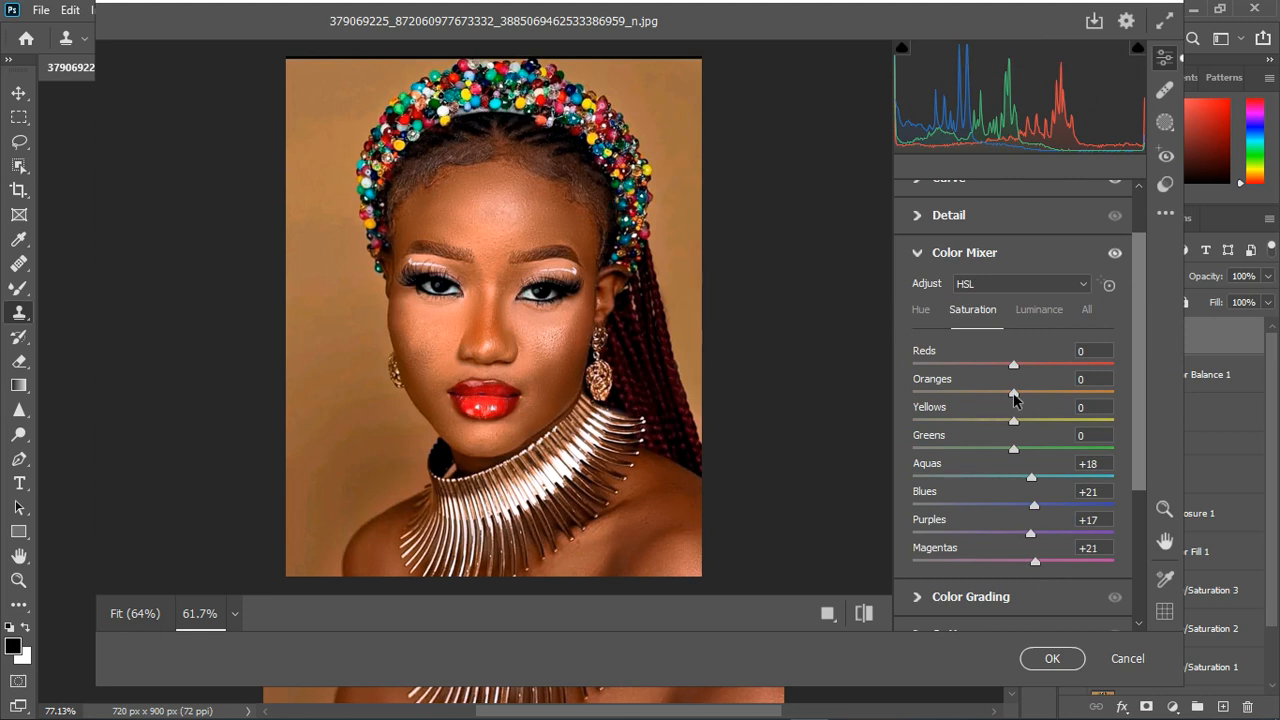
{"action": "left_click_drag", "start_coordinate": [1016, 396], "coordinate": [1031, 403]}
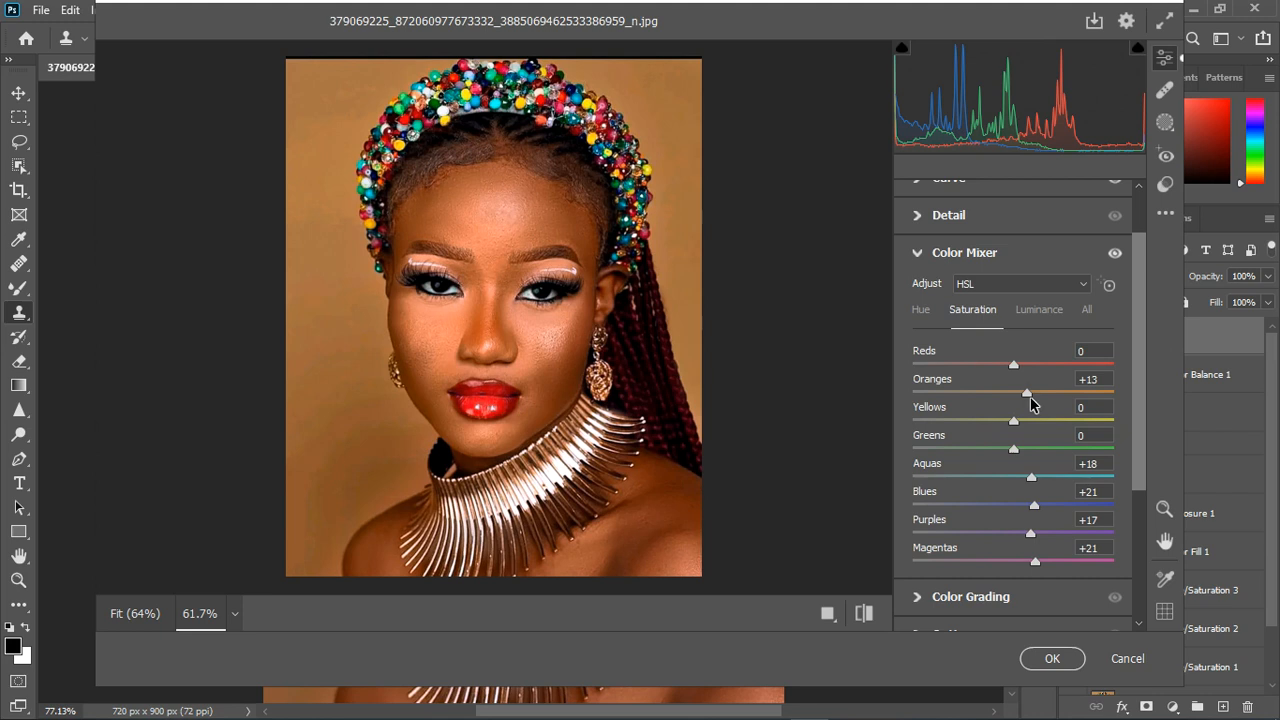
{"action": "mouse_move", "coordinate": [1031, 403]}
{"action": "left_mouse_down"}
{"action": "mouse_move", "coordinate": [980, 405]}
{"action": "mouse_move", "coordinate": [1021, 400]}
{"action": "left_mouse_up"}
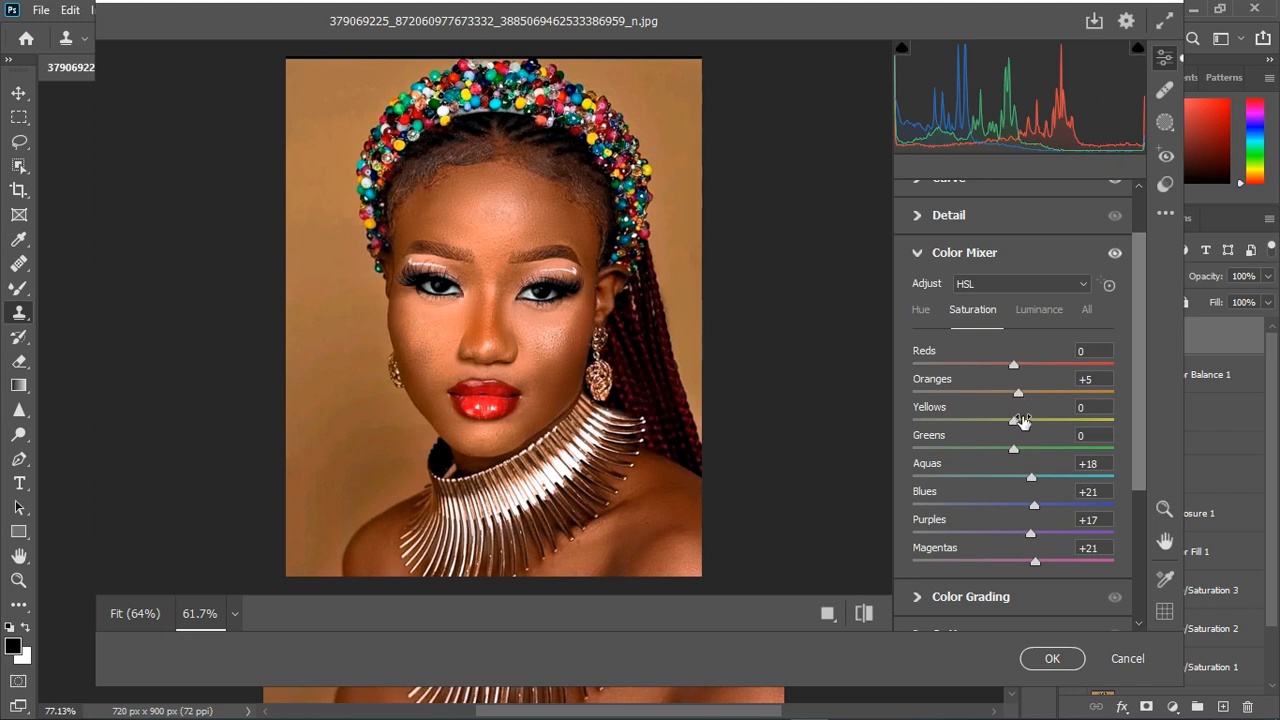
{"action": "left_click_drag", "start_coordinate": [1014, 421], "coordinate": [1023, 421]}
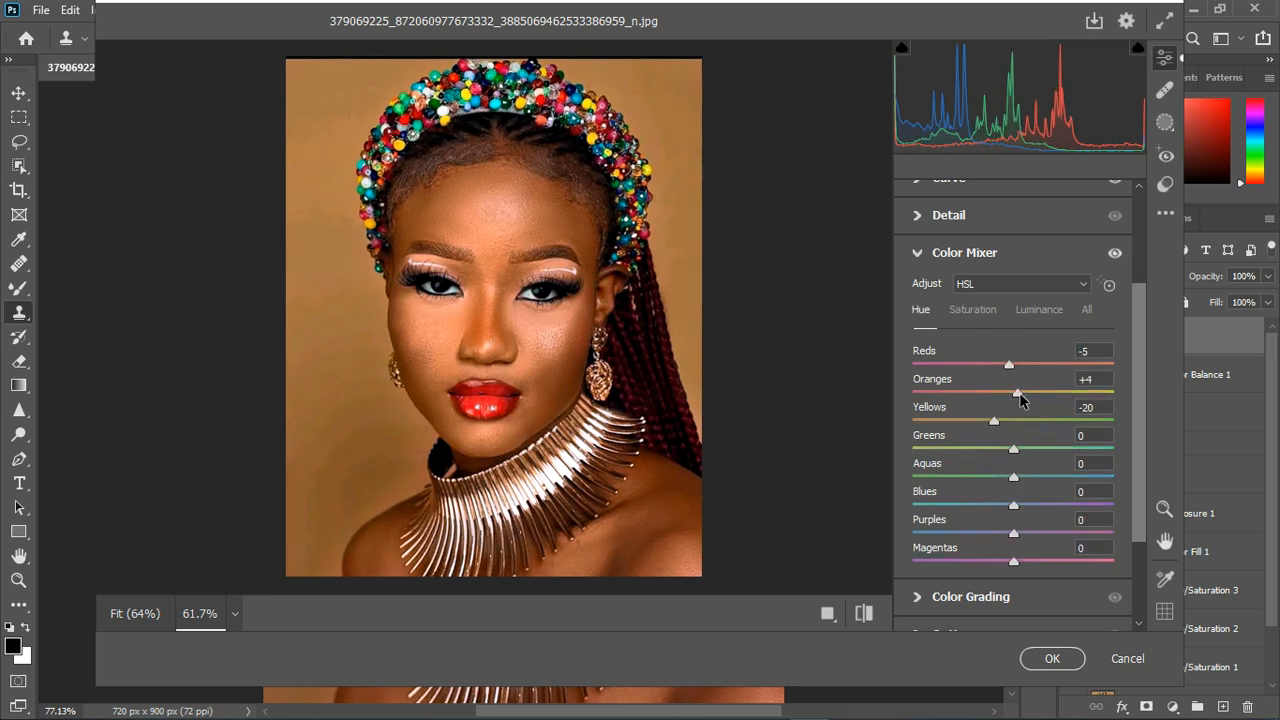
- Refine the Color Mixer by setting the Oranges hue to -9 and the Greens saturation to +11
{"action": "left_click_drag", "start_coordinate": [1020, 400], "coordinate": [1003, 397]}
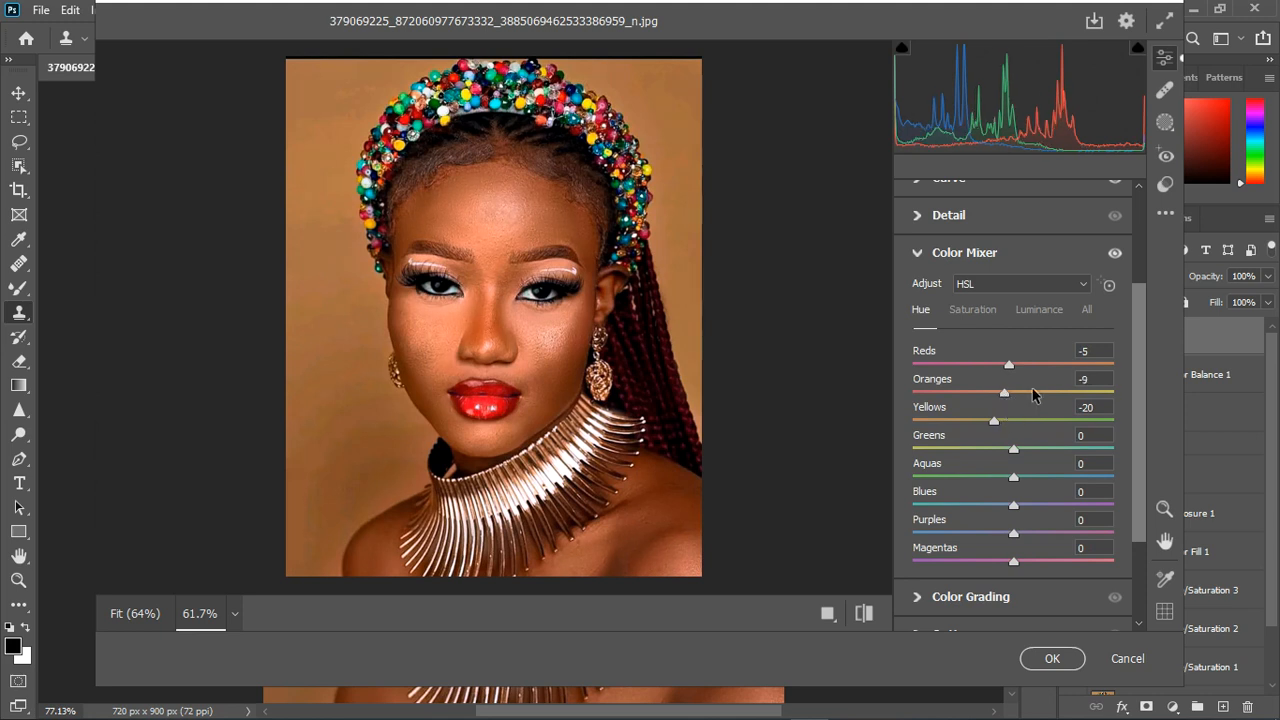
{"action": "left_click", "coordinate": [978, 317]}
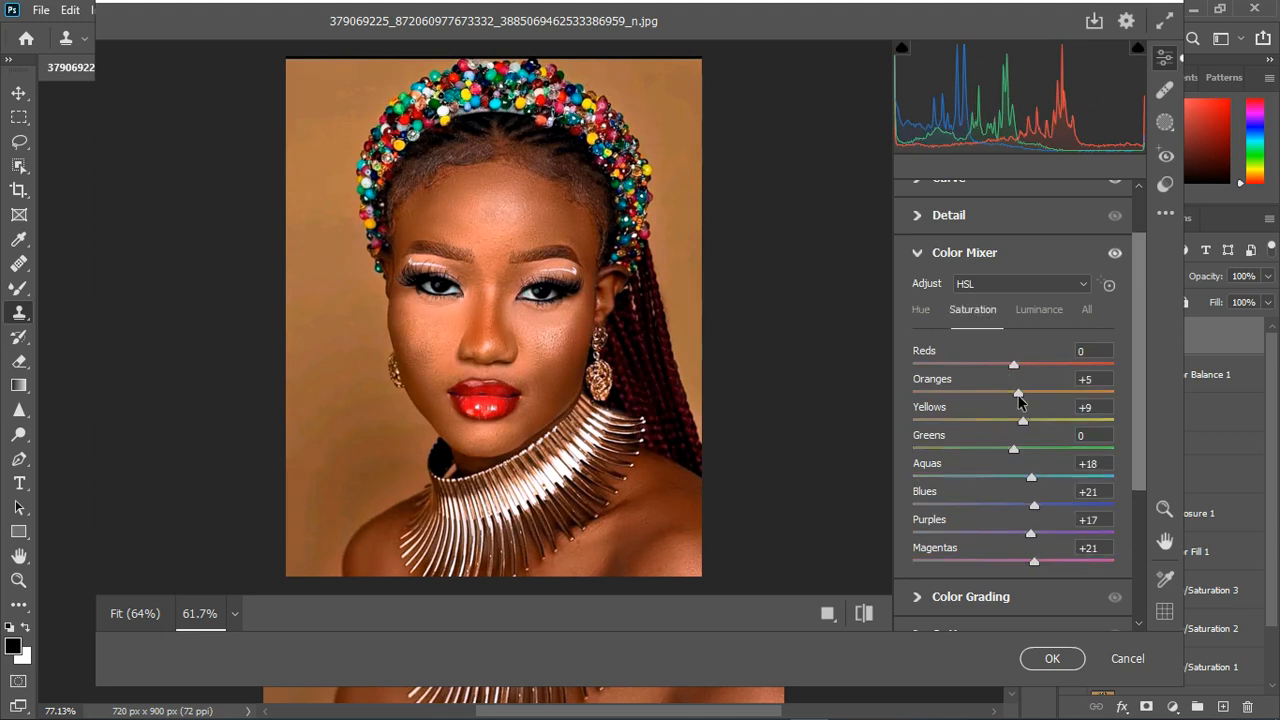
{"action": "mouse_move", "coordinate": [1018, 392]}
{"action": "left_mouse_down"}
{"action": "mouse_move", "coordinate": [1001, 390]}
{"action": "mouse_move", "coordinate": [1019, 391]}
{"action": "left_mouse_up"}
{"action": "left_click_drag", "start_coordinate": [1019, 453], "coordinate": [1027, 452]}
{"action": "left_click", "coordinate": [918, 253]}
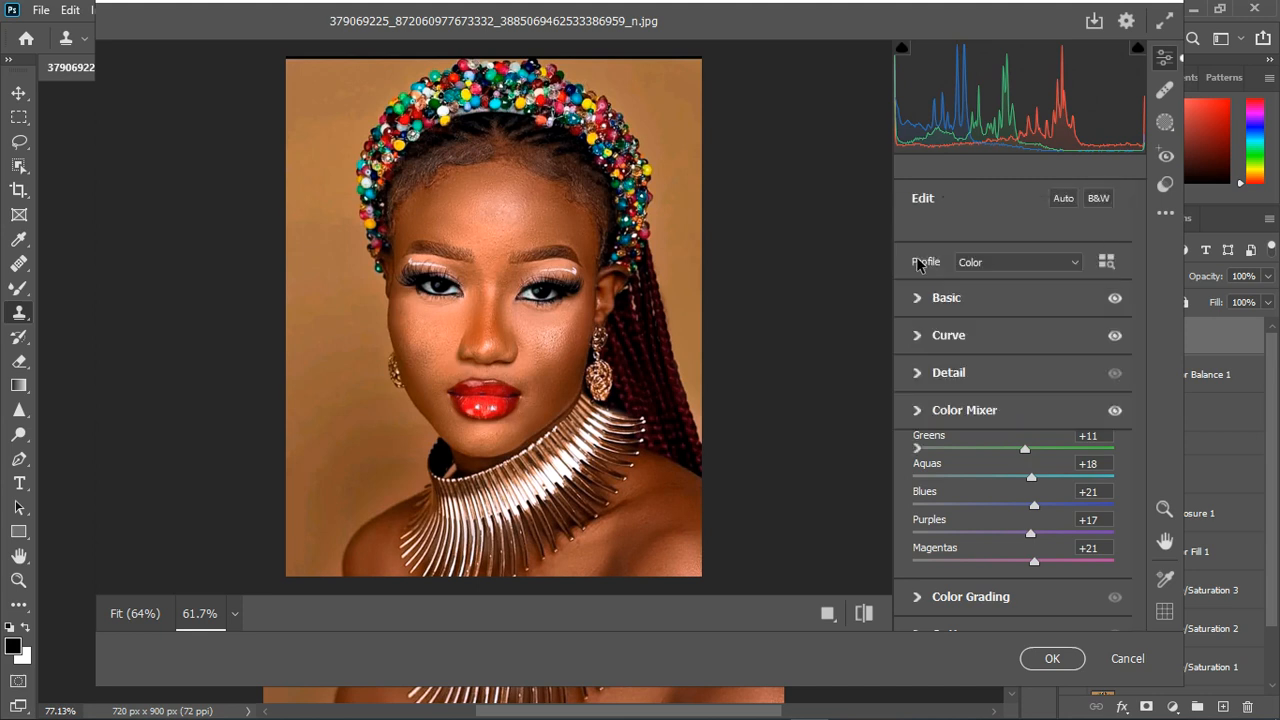
- Calibrate the primary hues to Red -14, Green -9 and Blue +12, and apply the Camera Raw Filter
{"action": "left_click", "coordinate": [917, 598]}
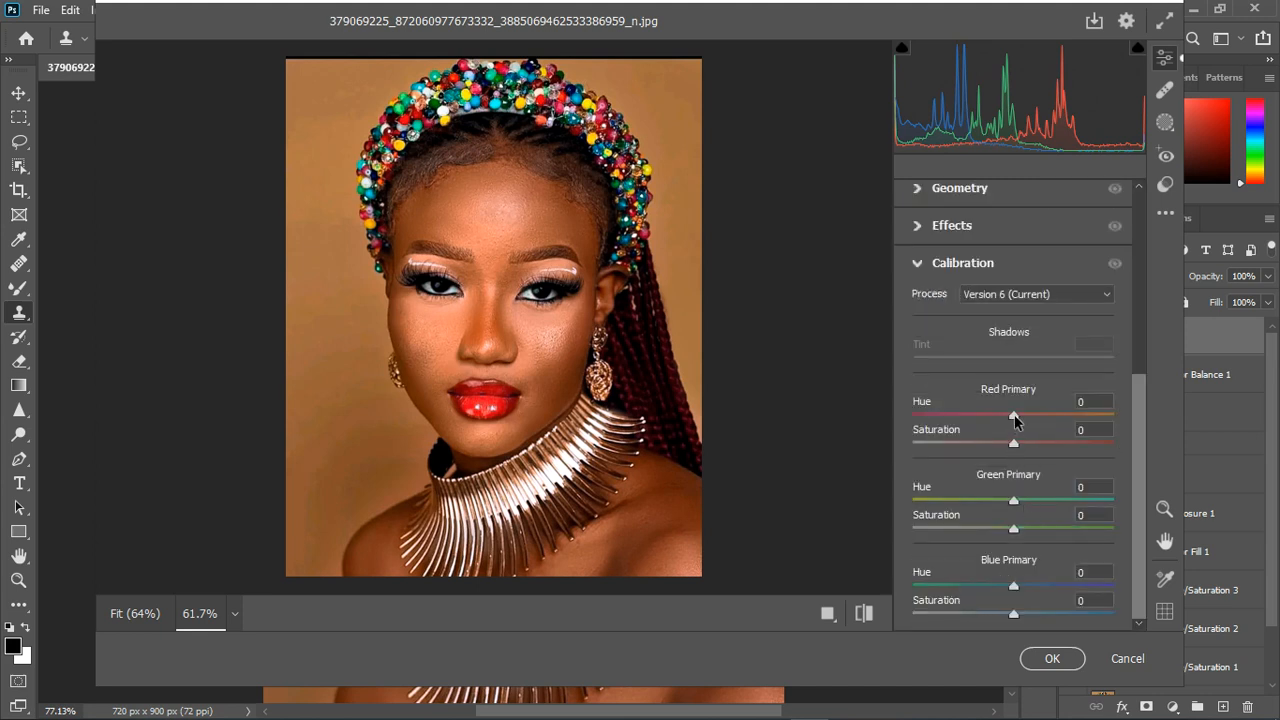
{"action": "left_click_drag", "start_coordinate": [1014, 421], "coordinate": [1000, 421]}
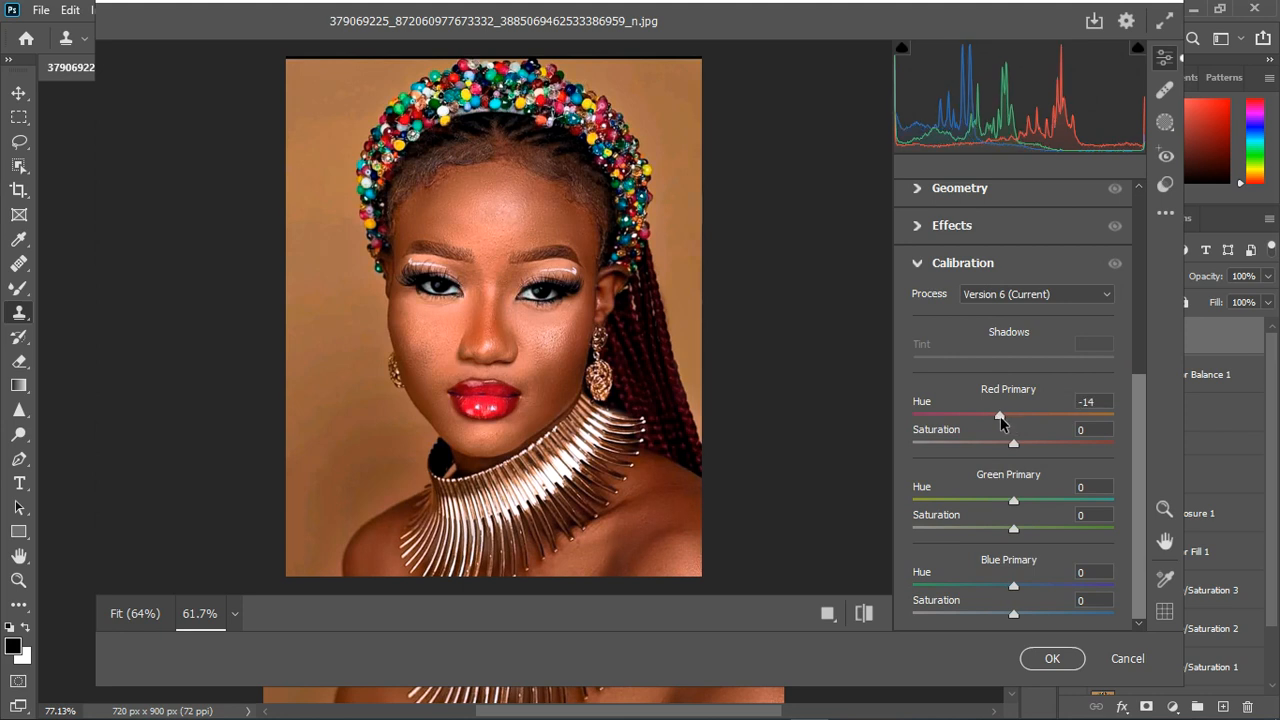
{"action": "left_click_drag", "start_coordinate": [1014, 586], "coordinate": [1026, 586]}
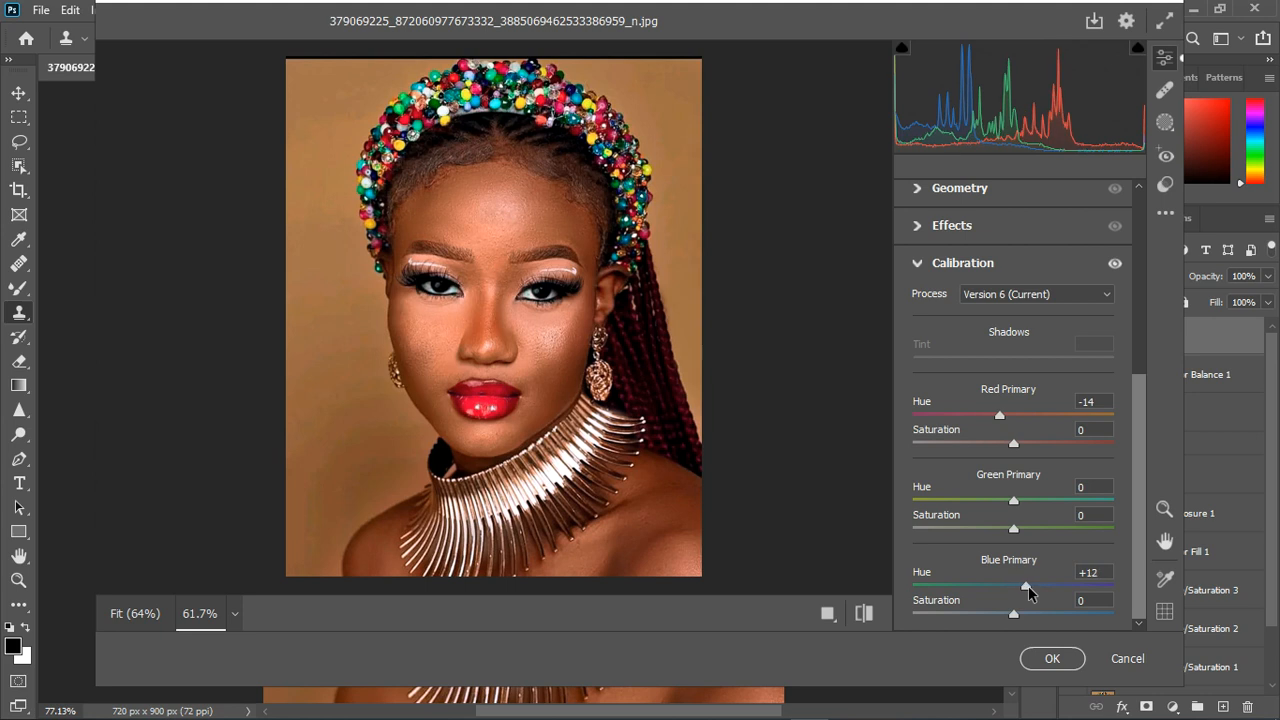
{"action": "mouse_move", "coordinate": [1013, 502]}
{"action": "left_mouse_down"}
{"action": "mouse_move", "coordinate": [999, 502]}
{"action": "mouse_move", "coordinate": [1036, 509]}
{"action": "mouse_move", "coordinate": [1005, 507]}
{"action": "left_mouse_up"}
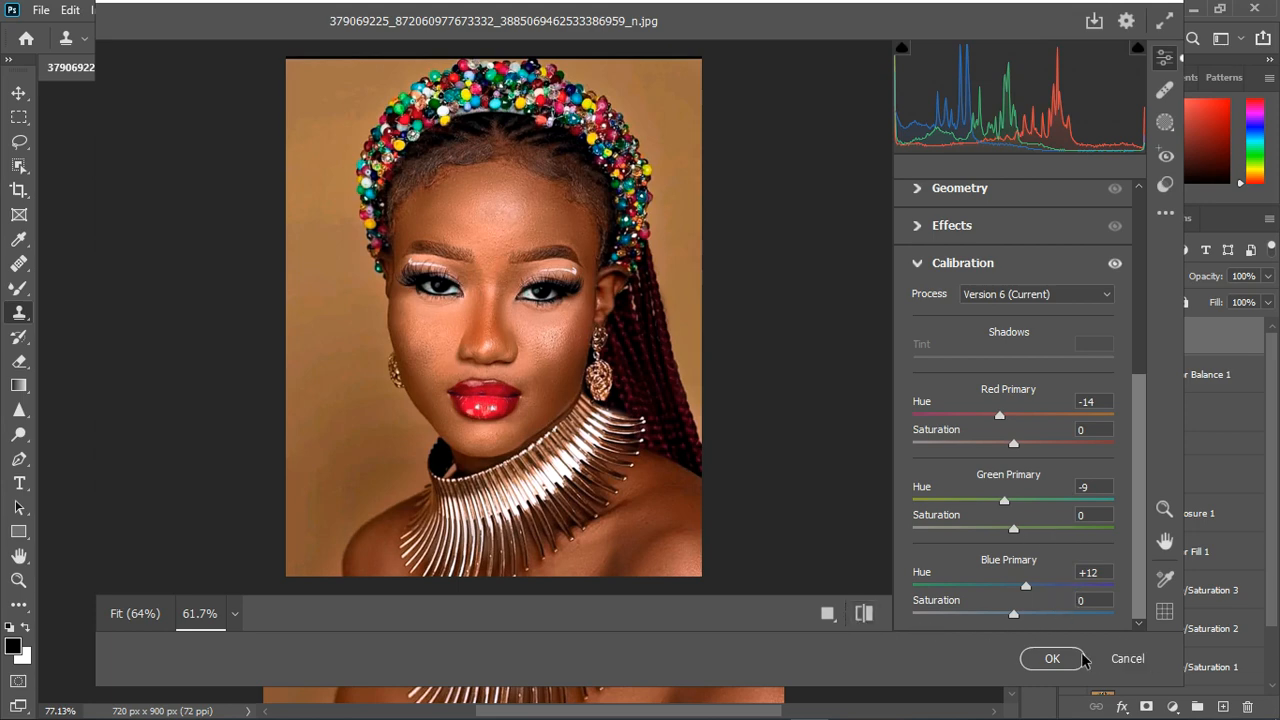
{"action": "left_click", "coordinate": [1052, 658]}
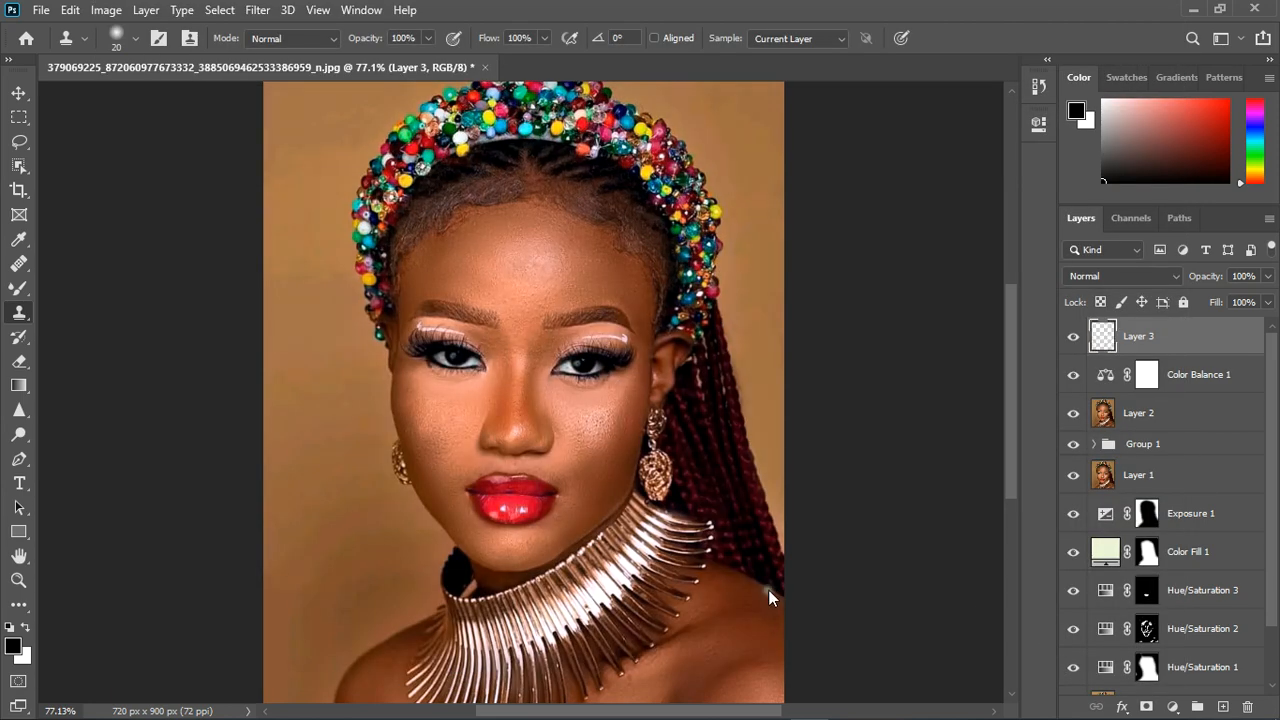
- Compare the portrait with and without the Camera Raw result on Layer 3 and inspect it at different magnifications
{"action": "scroll", "coordinate": [711, 557], "scroll_direction": "down", "scroll_amount": 5}
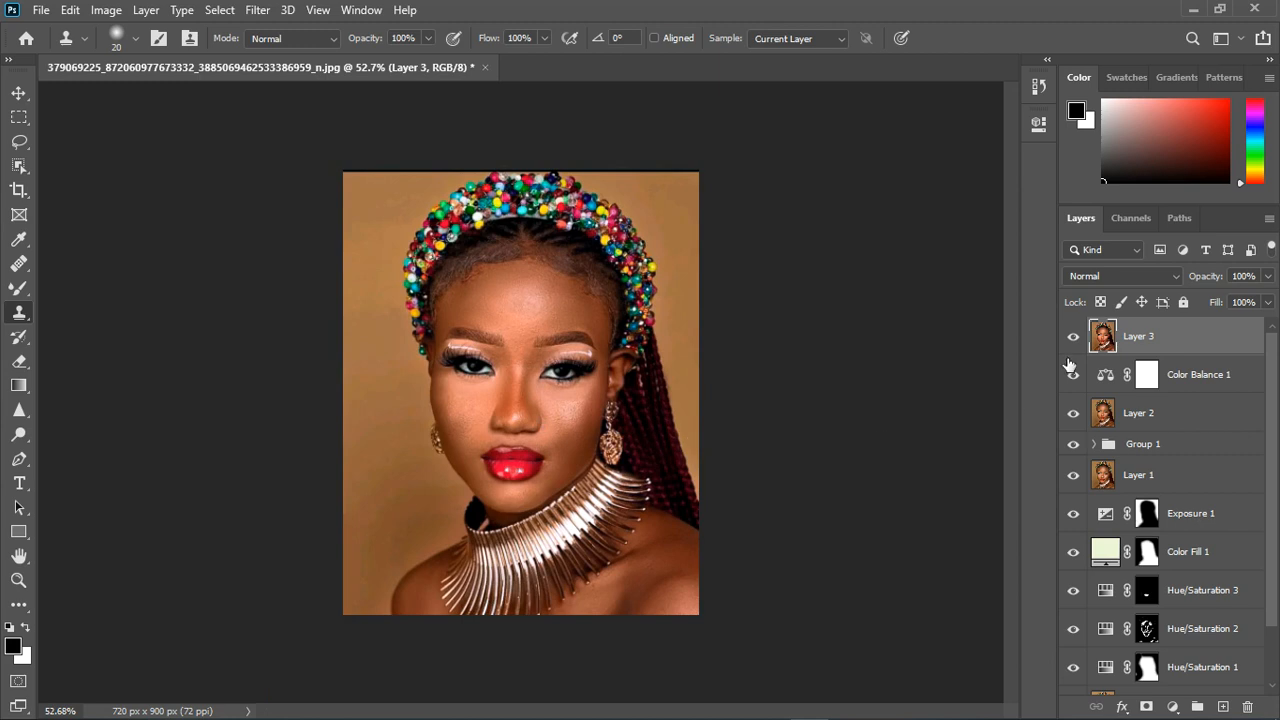
{"action": "left_click", "coordinate": [1075, 340]}
{"action": "left_click", "coordinate": [1075, 340]}
{"action": "scroll", "coordinate": [568, 371], "scroll_direction": "up", "scroll_amount": 5}
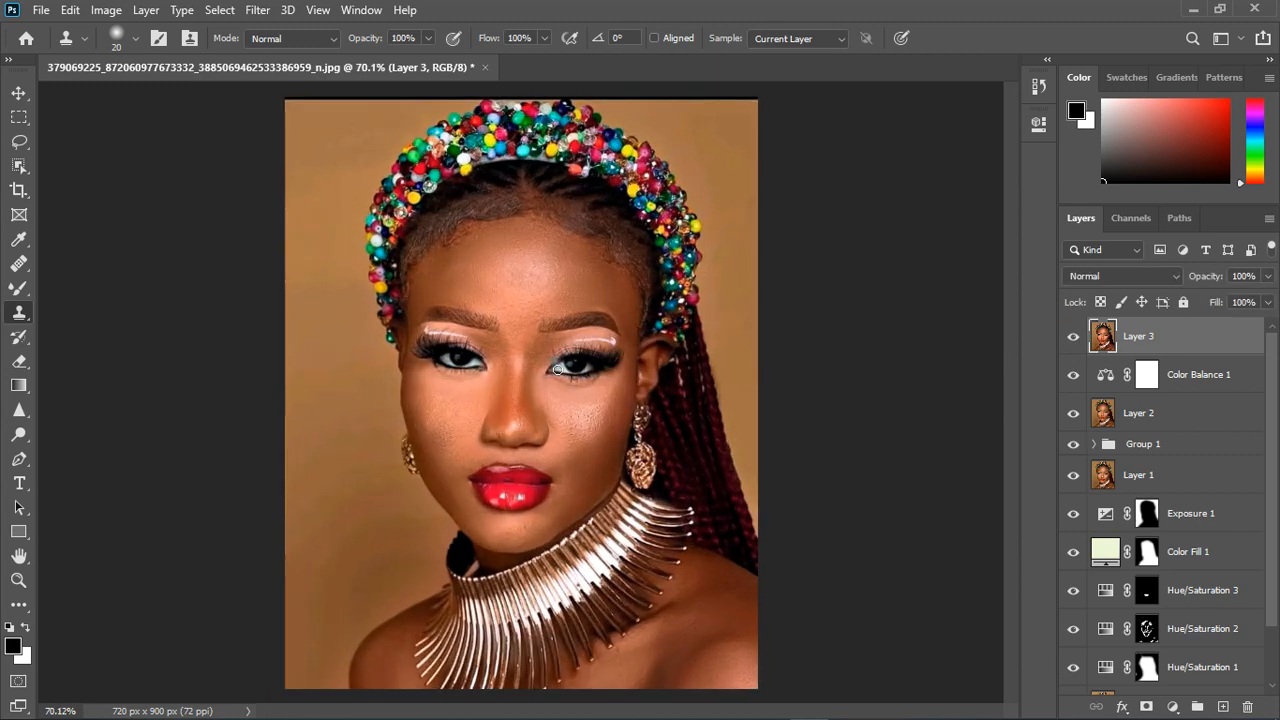
{"action": "scroll", "coordinate": [566, 367], "scroll_direction": "down", "scroll_amount": 3}
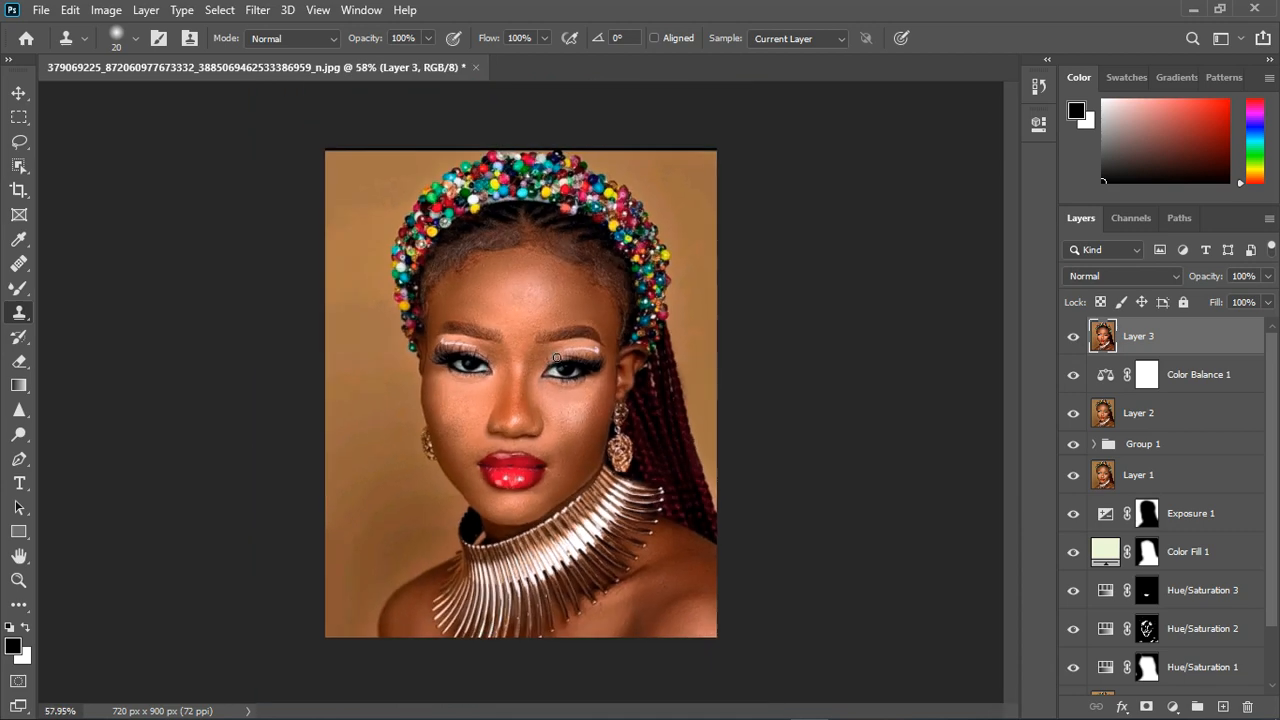
- Add a Photo Filter adjustment above Layer 3, try Cooling Filter (82), and settle on Warming Filter (85) at 25% density
{"action": "left_click", "coordinate": [1173, 707]}
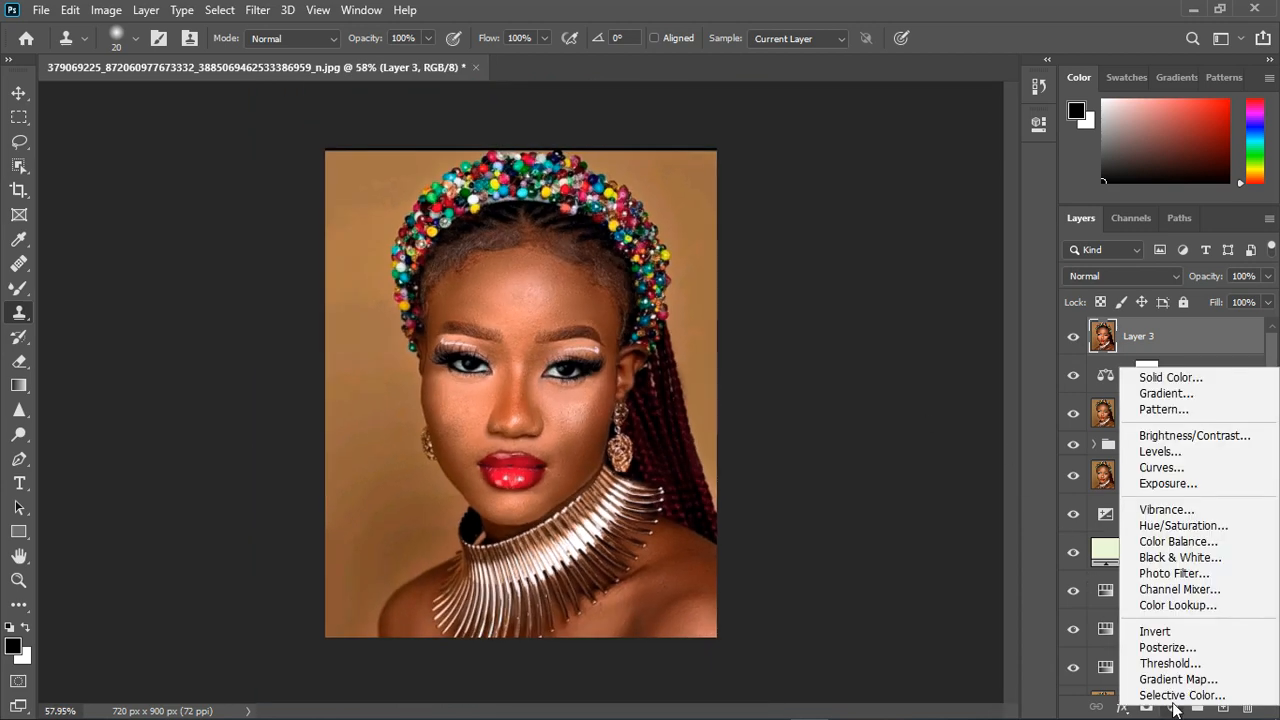
{"action": "left_click", "coordinate": [1175, 573]}
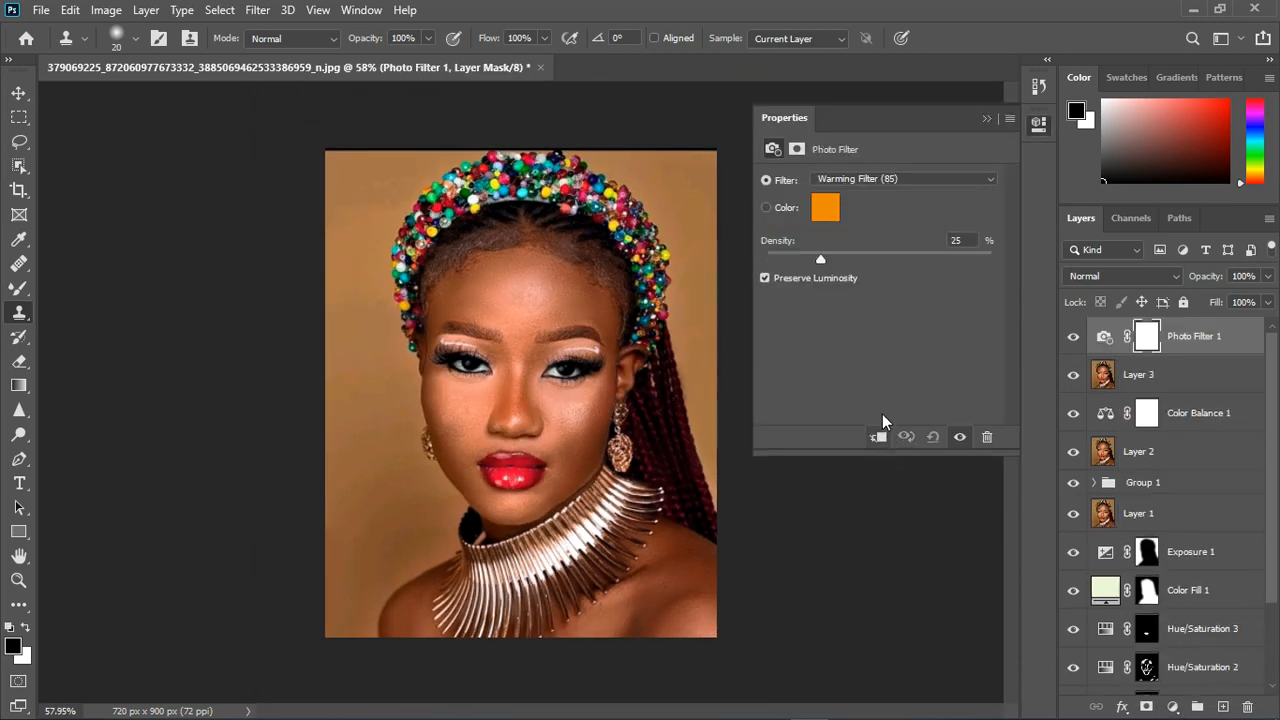
{"action": "left_click", "coordinate": [849, 176]}
{"action": "left_click", "coordinate": [864, 270]}
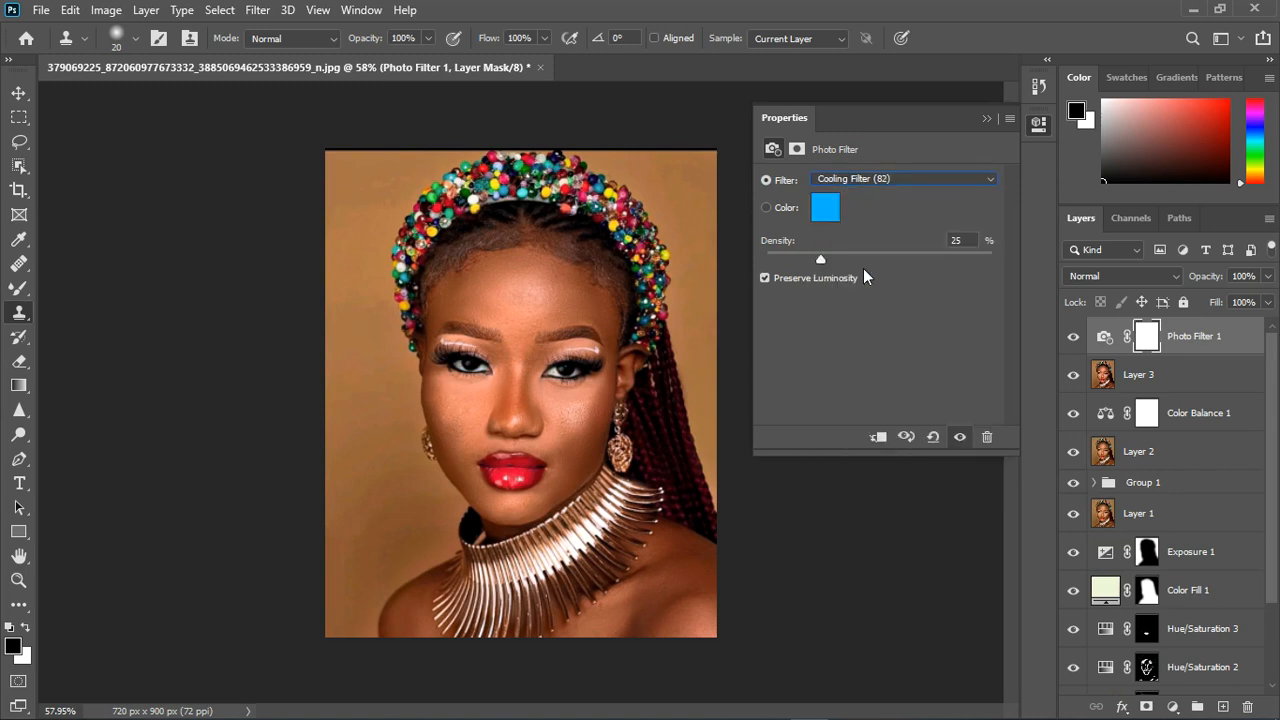
{"action": "left_click", "coordinate": [866, 181]}
{"action": "left_click", "coordinate": [866, 195]}
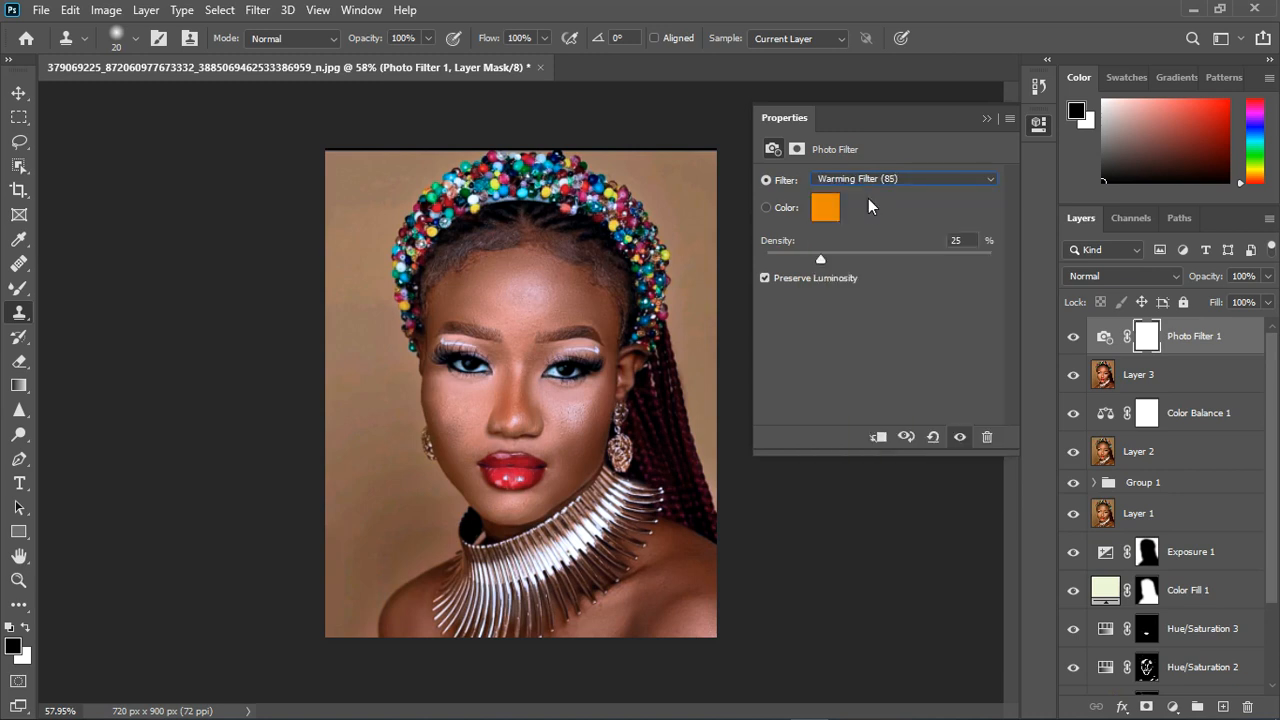
{"action": "left_click", "coordinate": [987, 118]}
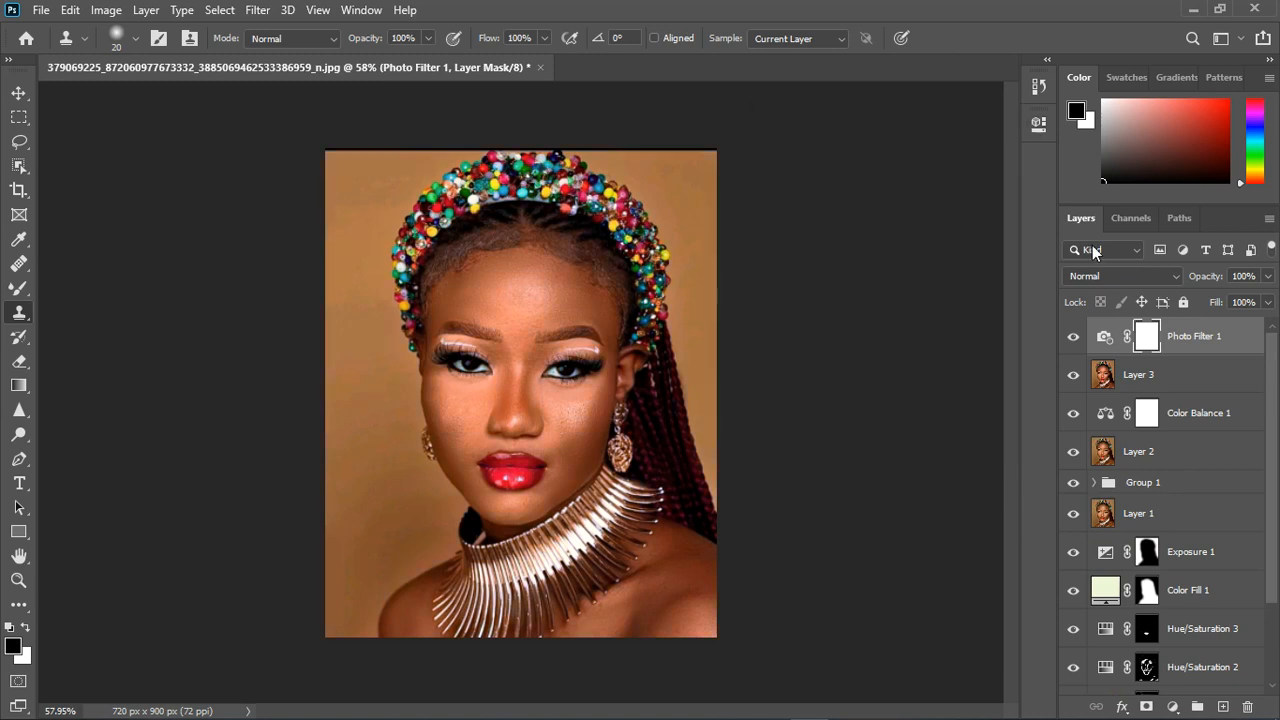
- Compare the portrait with and without the Photo Filter 1 and Layer 3 corrections
{"action": "left_click", "coordinate": [1075, 337]}
{"action": "left_click", "coordinate": [1074, 337]}
{"action": "left_click", "coordinate": [1079, 341]}
{"action": "left_click", "coordinate": [1079, 374]}
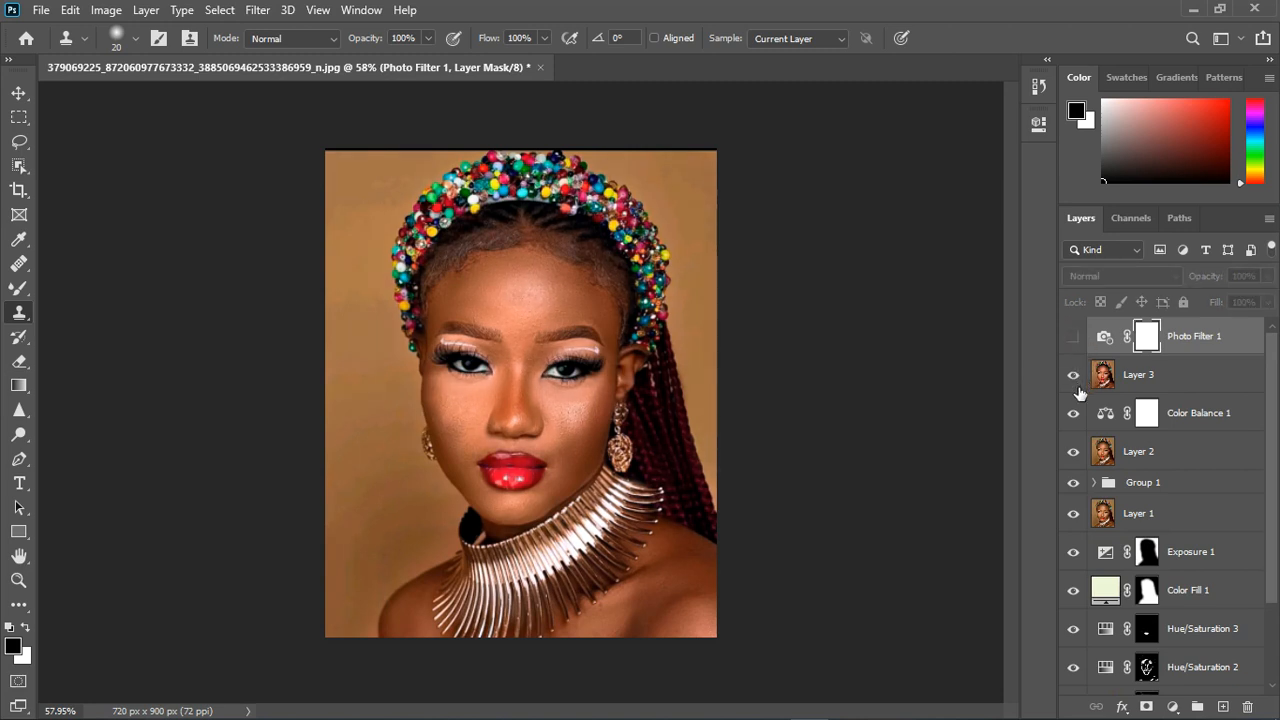
{"action": "left_click", "coordinate": [1075, 414]}
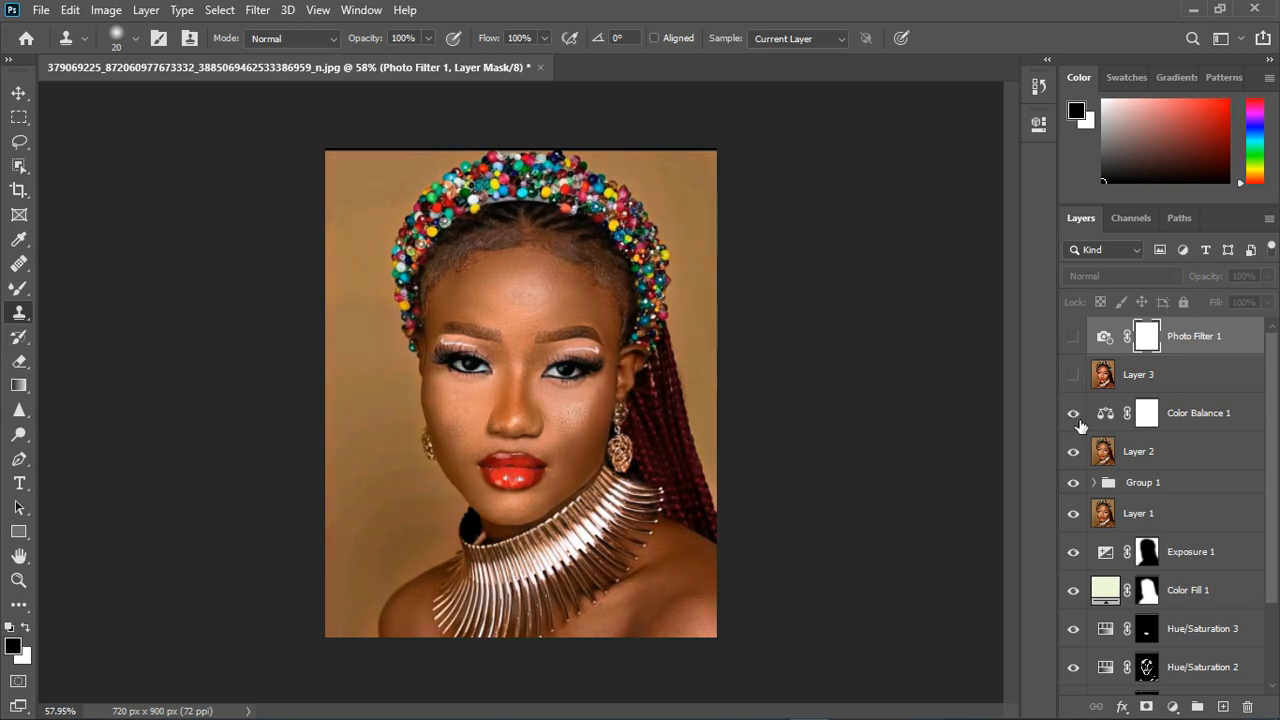
{"action": "left_click", "coordinate": [1076, 374]}
{"action": "left_click", "coordinate": [1075, 338]}
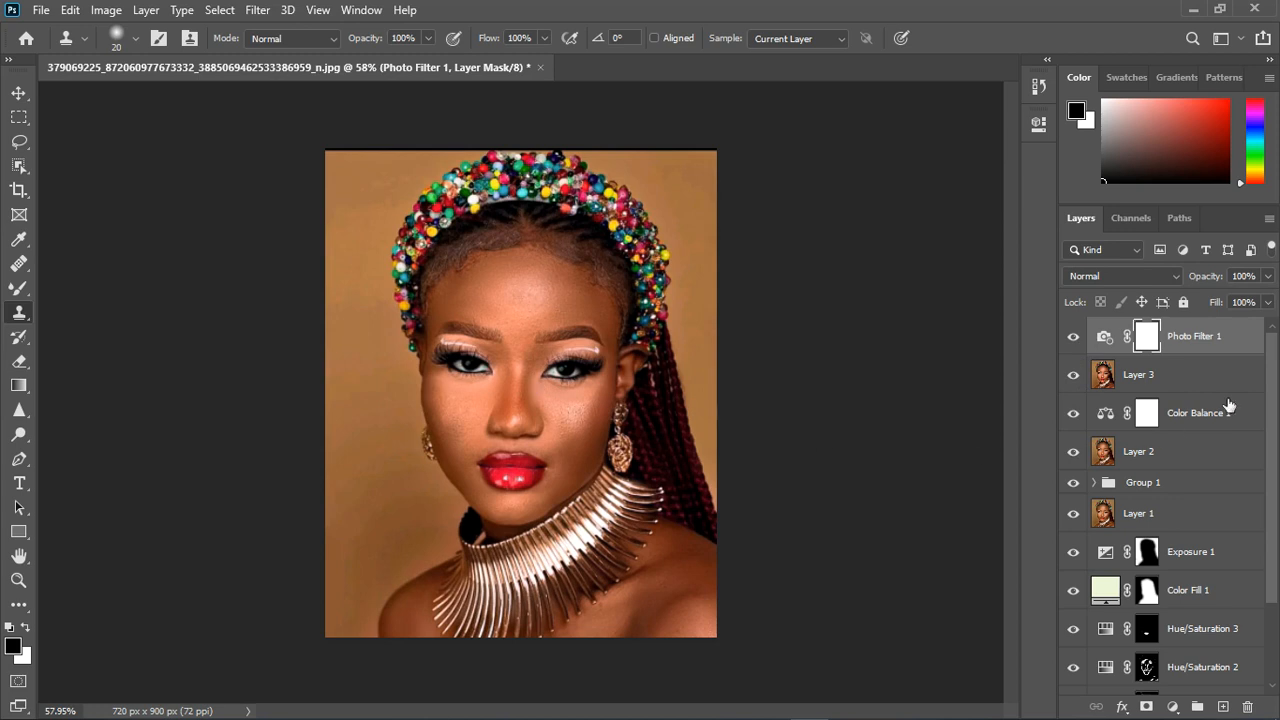
- Add a Curves adjustment above Photo Filter 1 that slightly darkens the midtones, and switch to the Brush tool
{"action": "left_click", "coordinate": [1173, 707]}
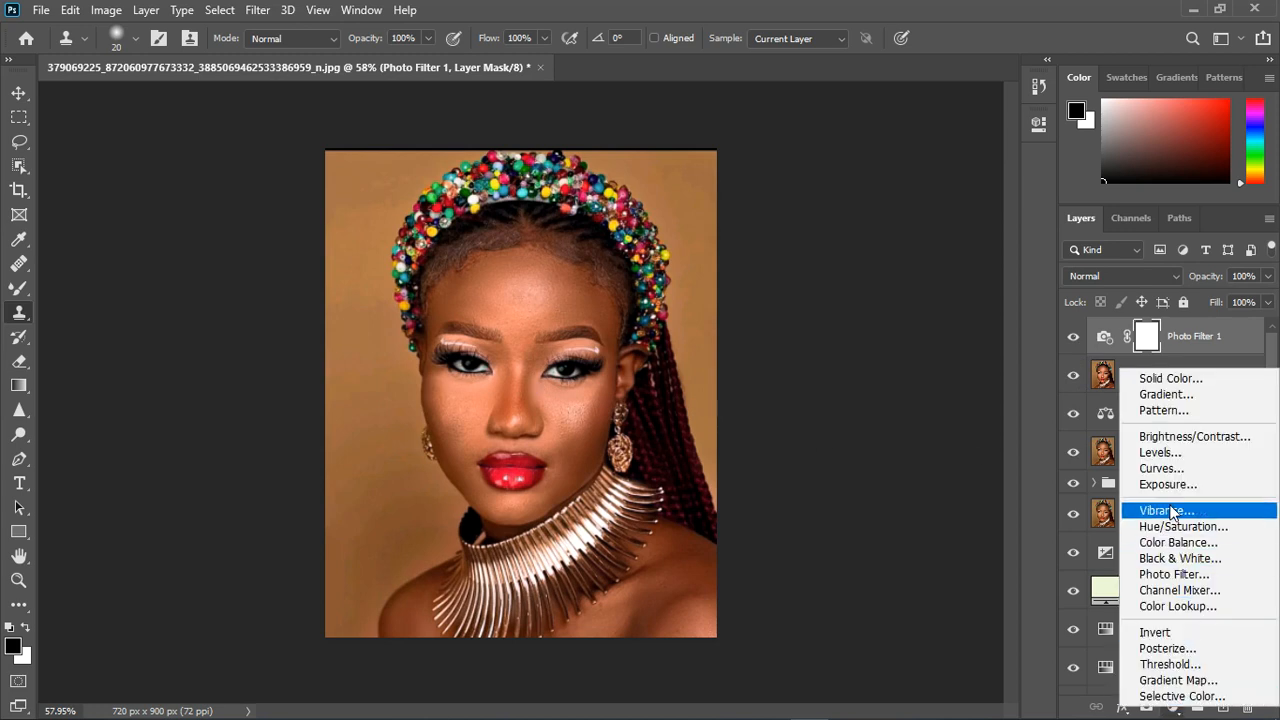
{"action": "left_click", "coordinate": [1167, 468]}
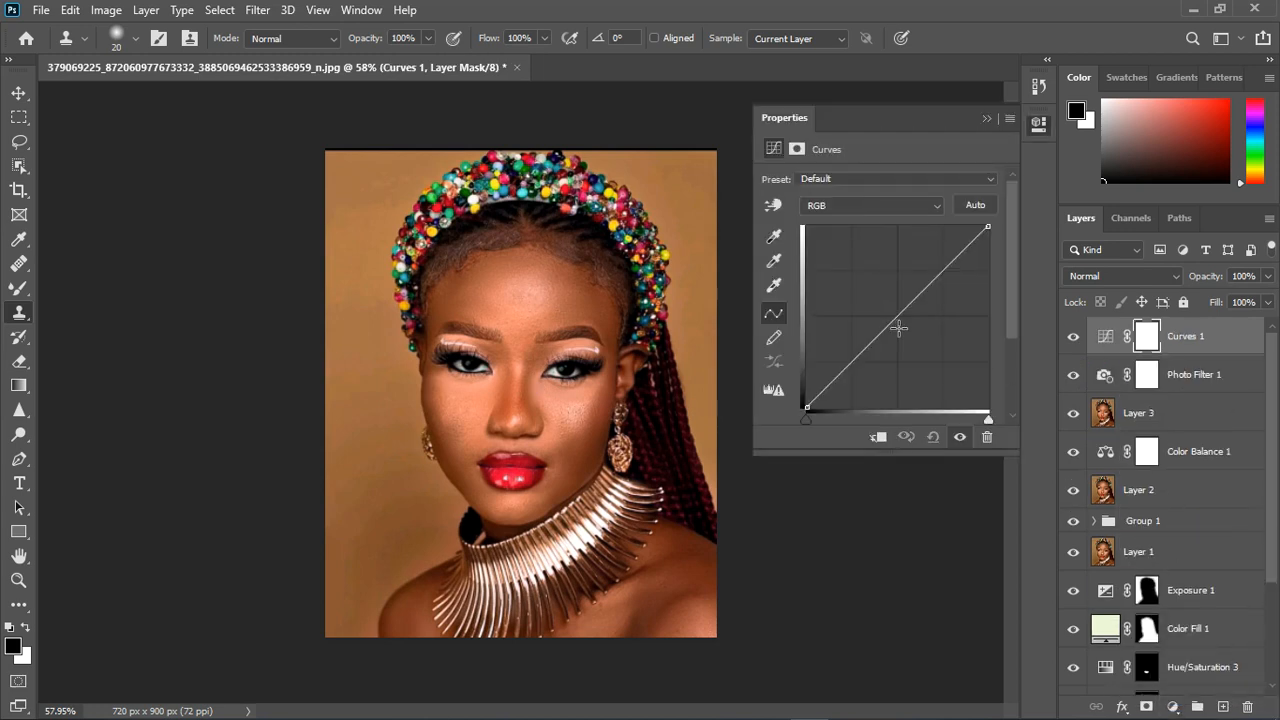
{"action": "left_click_drag", "start_coordinate": [899, 328], "coordinate": [909, 334]}
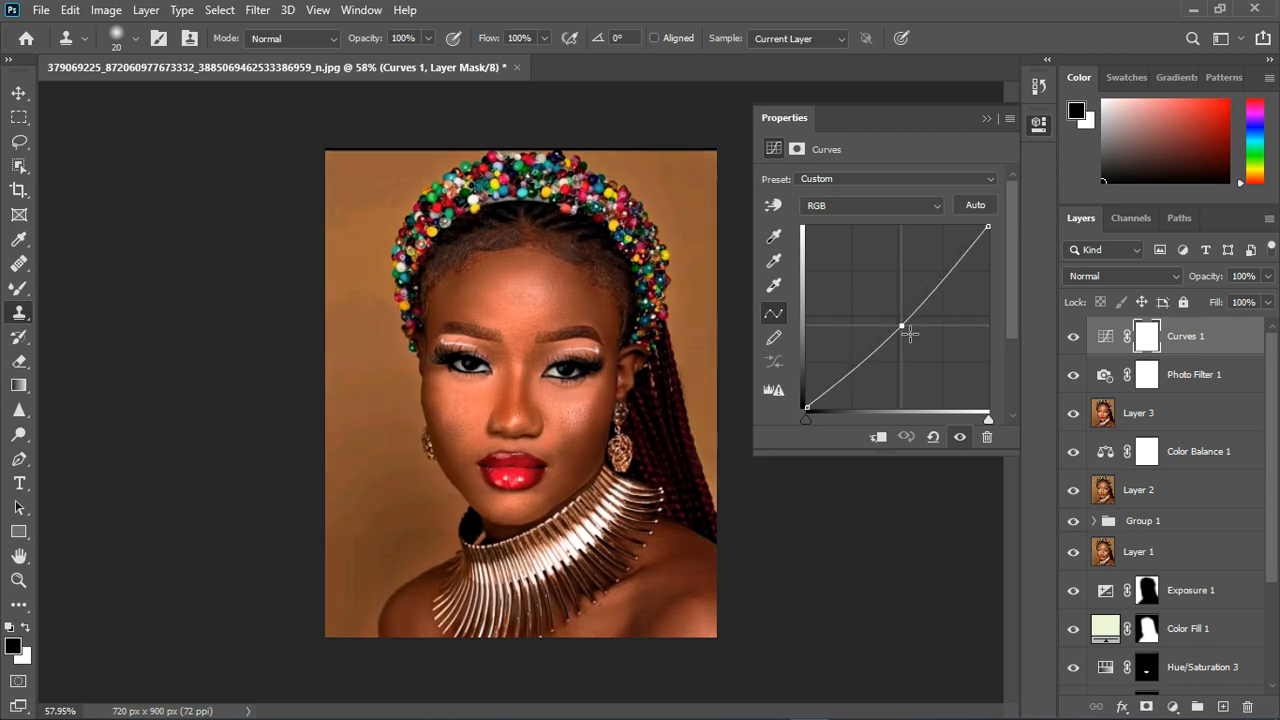
{"action": "left_click", "coordinate": [986, 118]}
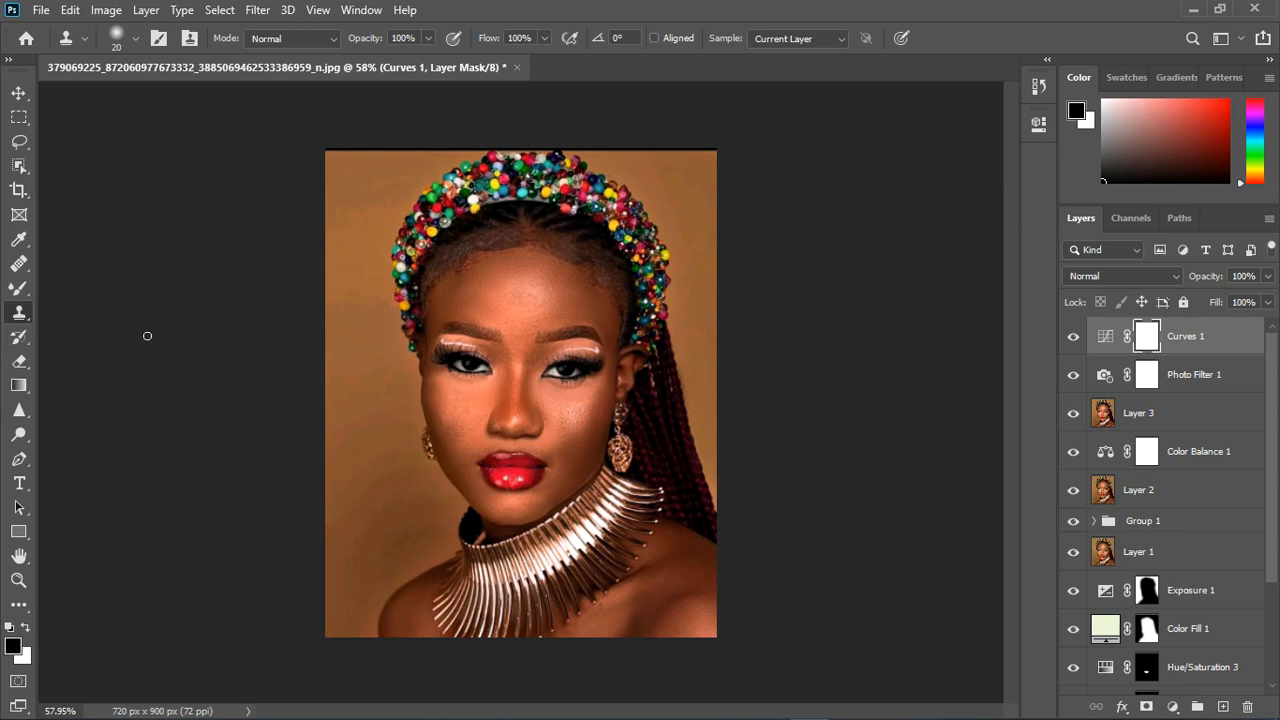
{"action": "left_click", "coordinate": [19, 288]}
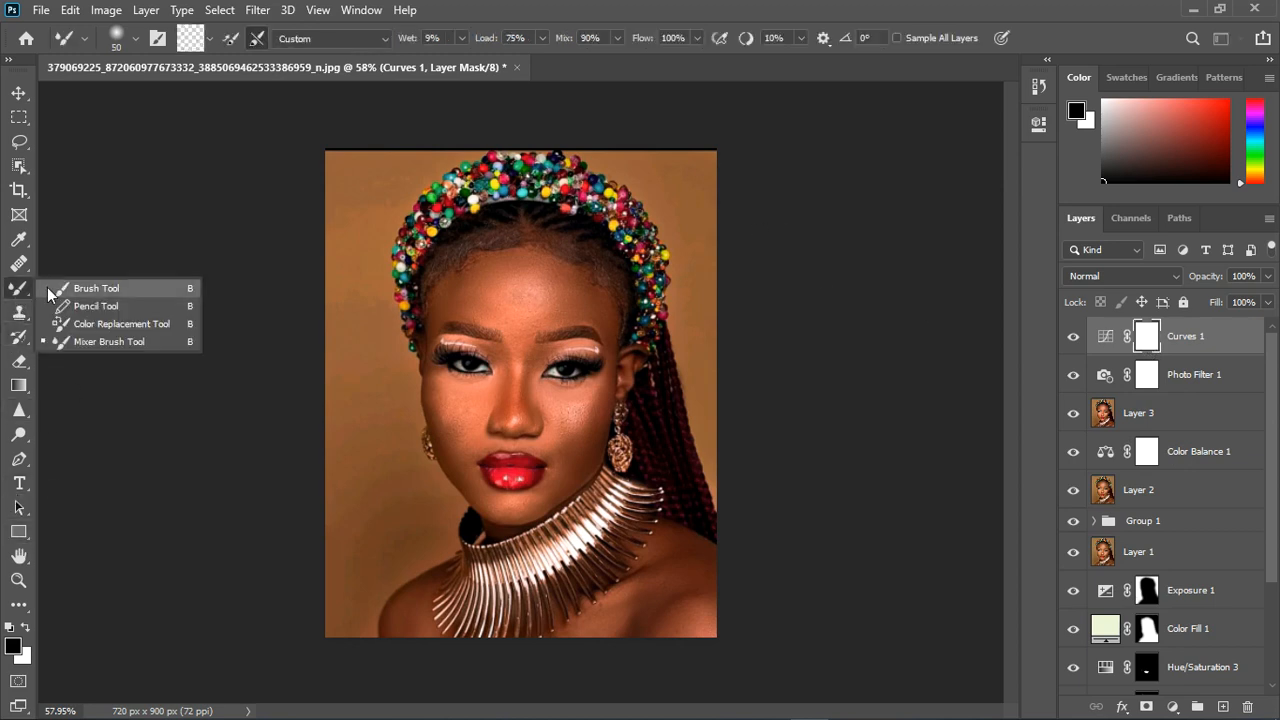
{"action": "left_click", "coordinate": [52, 289]}
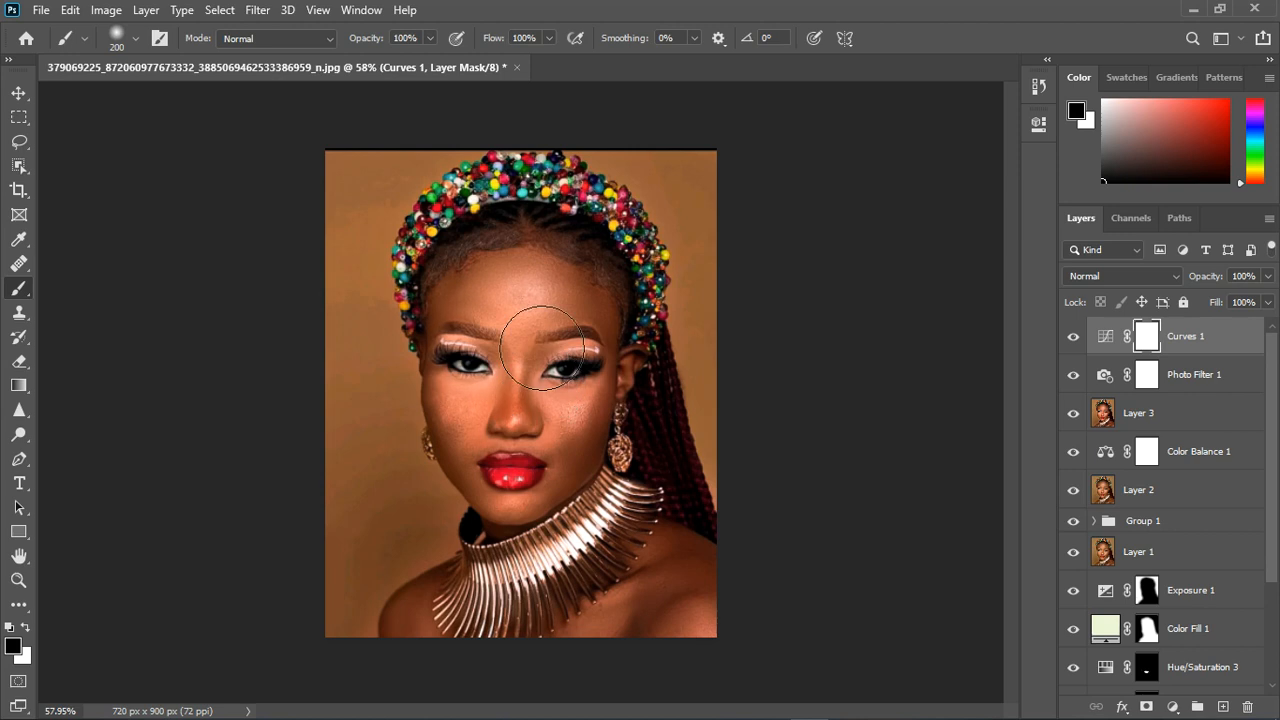
{"action": "left_click_drag", "start_coordinate": [542, 348], "coordinate": [549, 346]}
{"action": "key", "text": "x"}
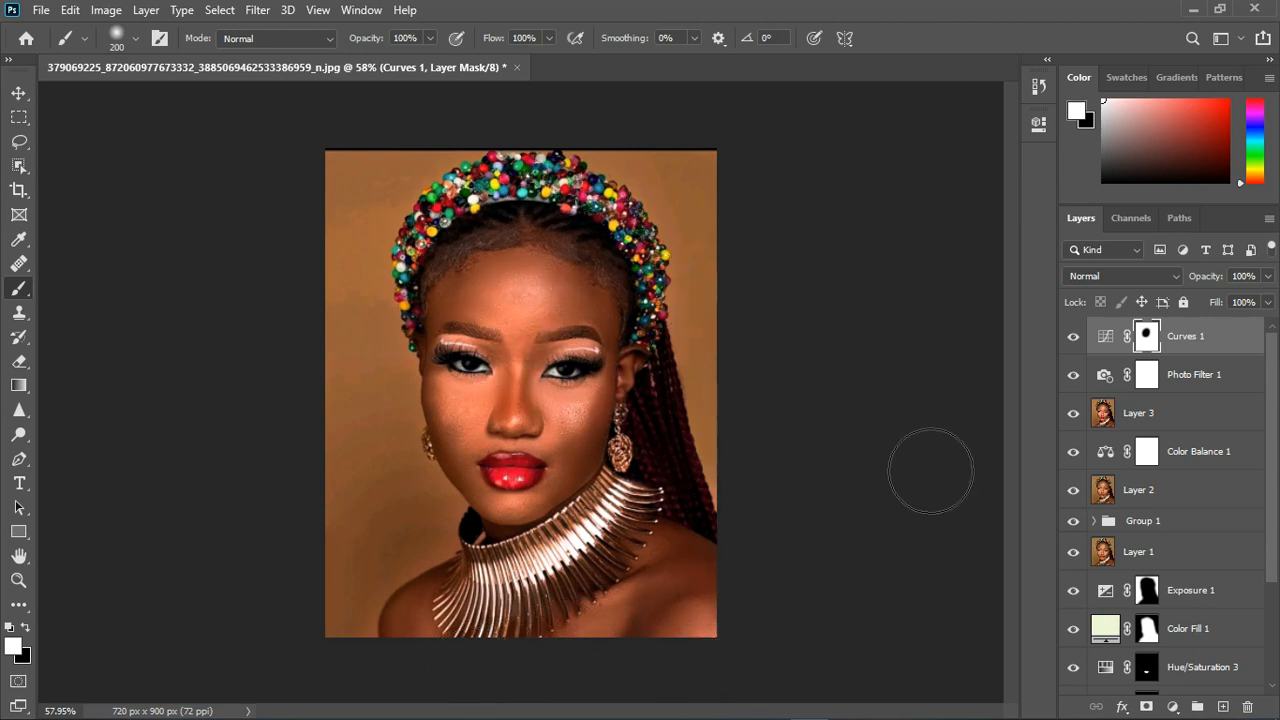
{"action": "key", "text": "ctrl+z"}
{"action": "key", "text": "x"}
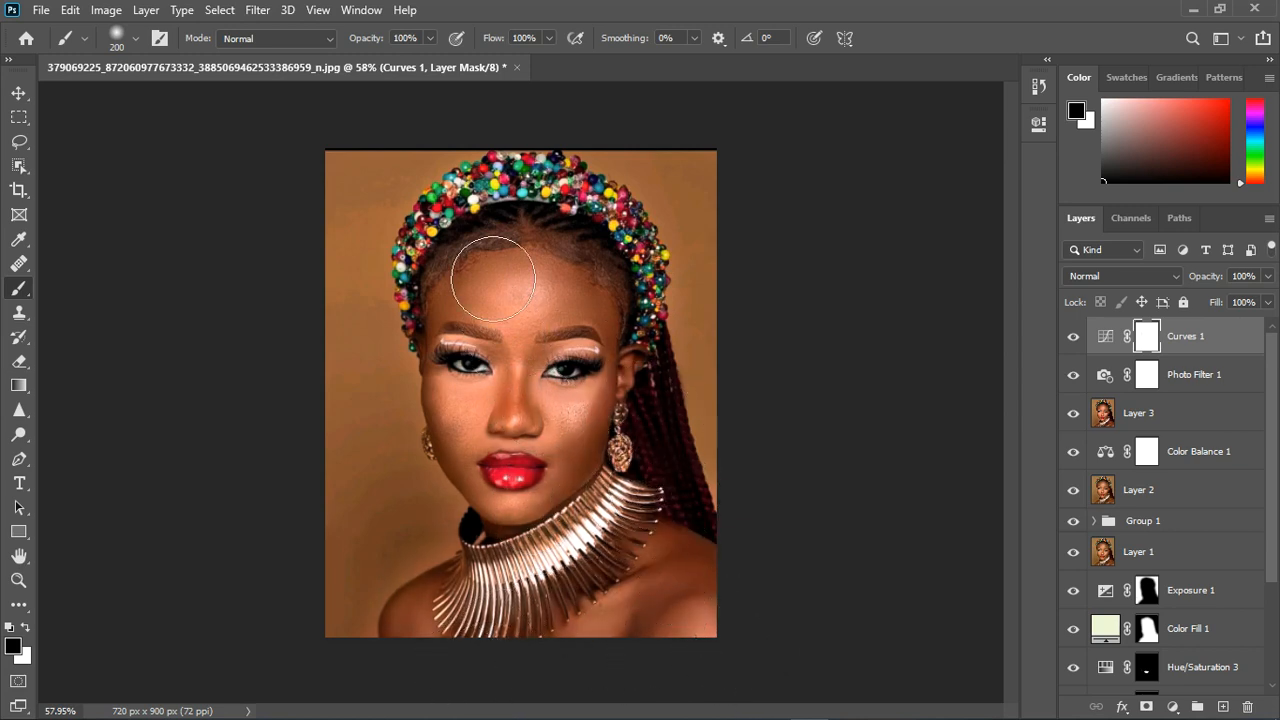
- Mask the woman out of the Curves 1 adjustment in black so only the background darkens, and set its opacity to 40%
{"action": "mouse_move", "coordinate": [493, 279]}
{"action": "left_mouse_down"}
{"action": "mouse_move", "coordinate": [541, 255]}
{"action": "mouse_move", "coordinate": [580, 260]}
{"action": "mouse_move", "coordinate": [624, 293]}
{"action": "mouse_move", "coordinate": [638, 281]}
{"action": "mouse_move", "coordinate": [663, 332]}
{"action": "left_mouse_up"}
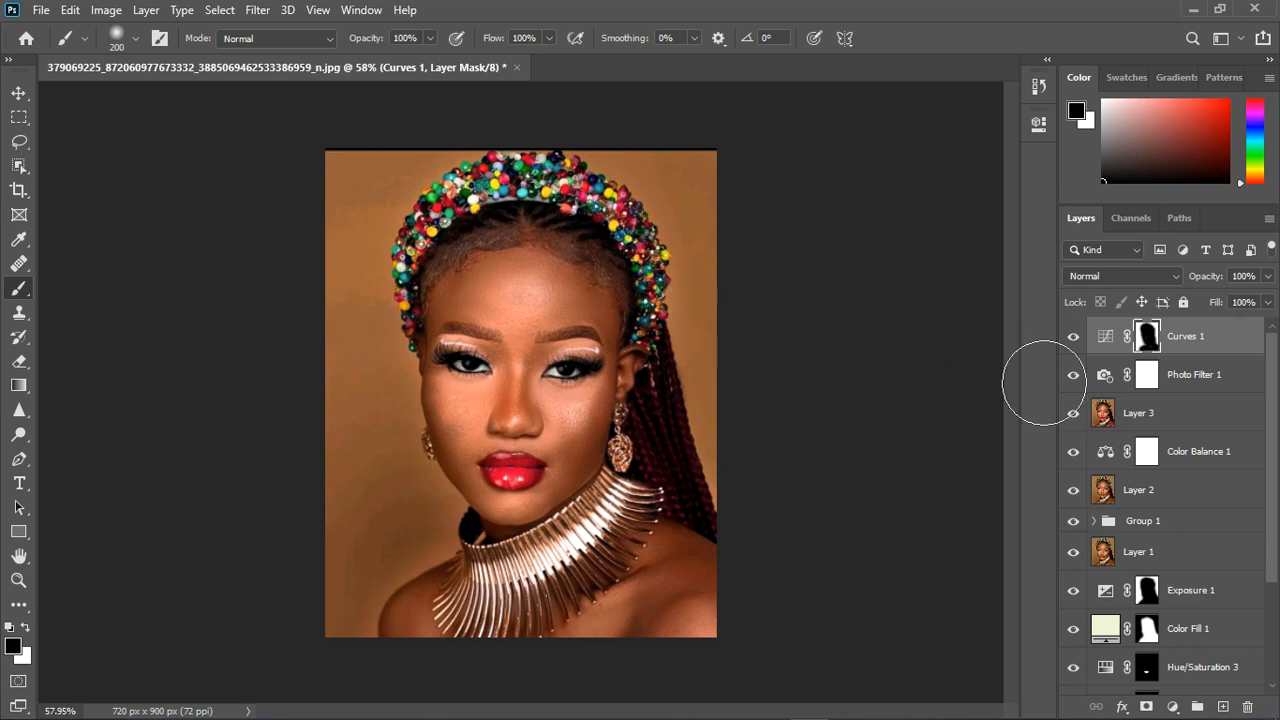
{"action": "left_click", "coordinate": [1073, 337]}
{"action": "left_click", "coordinate": [1074, 337]}
{"action": "left_click", "coordinate": [1268, 276]}
{"action": "left_click_drag", "start_coordinate": [1268, 301], "coordinate": [1229, 302]}
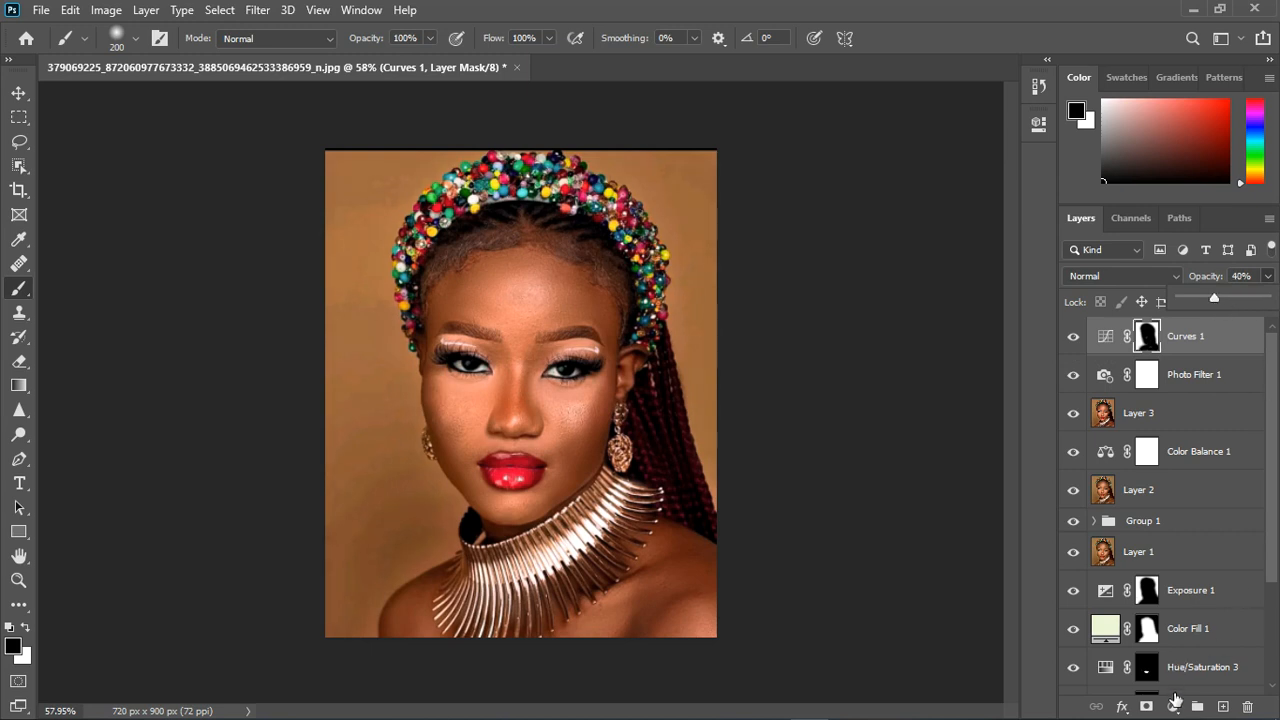
- Add a Hue/Saturation adjustment with hue -11 and saturation -32 above Curves 1, and copy the Curves 1 mask onto it
{"action": "left_click", "coordinate": [1173, 707]}
{"action": "left_click", "coordinate": [1184, 526]}
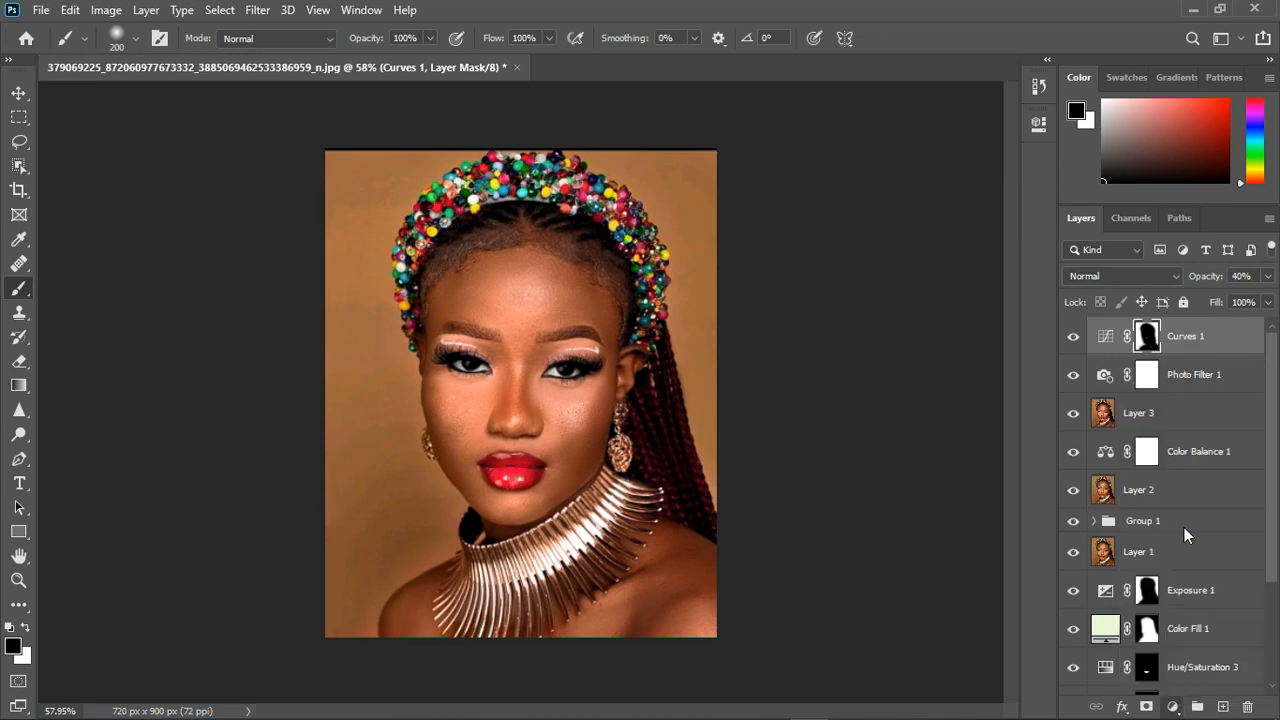
{"action": "mouse_move", "coordinate": [878, 250]}
{"action": "left_mouse_down"}
{"action": "mouse_move", "coordinate": [910, 248]}
{"action": "mouse_move", "coordinate": [857, 257]}
{"action": "mouse_move", "coordinate": [886, 252]}
{"action": "mouse_move", "coordinate": [842, 292]}
{"action": "mouse_move", "coordinate": [928, 255]}
{"action": "mouse_move", "coordinate": [870, 258]}
{"action": "left_mouse_up"}
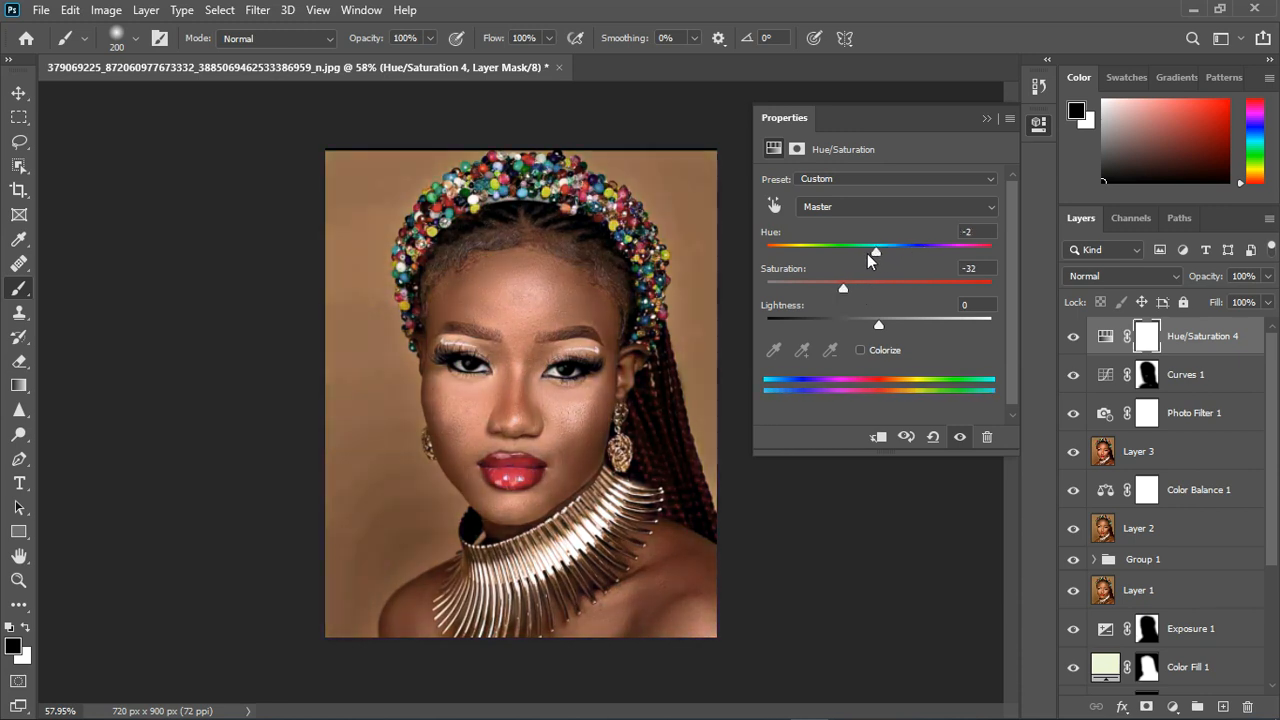
{"action": "left_click", "coordinate": [986, 119]}
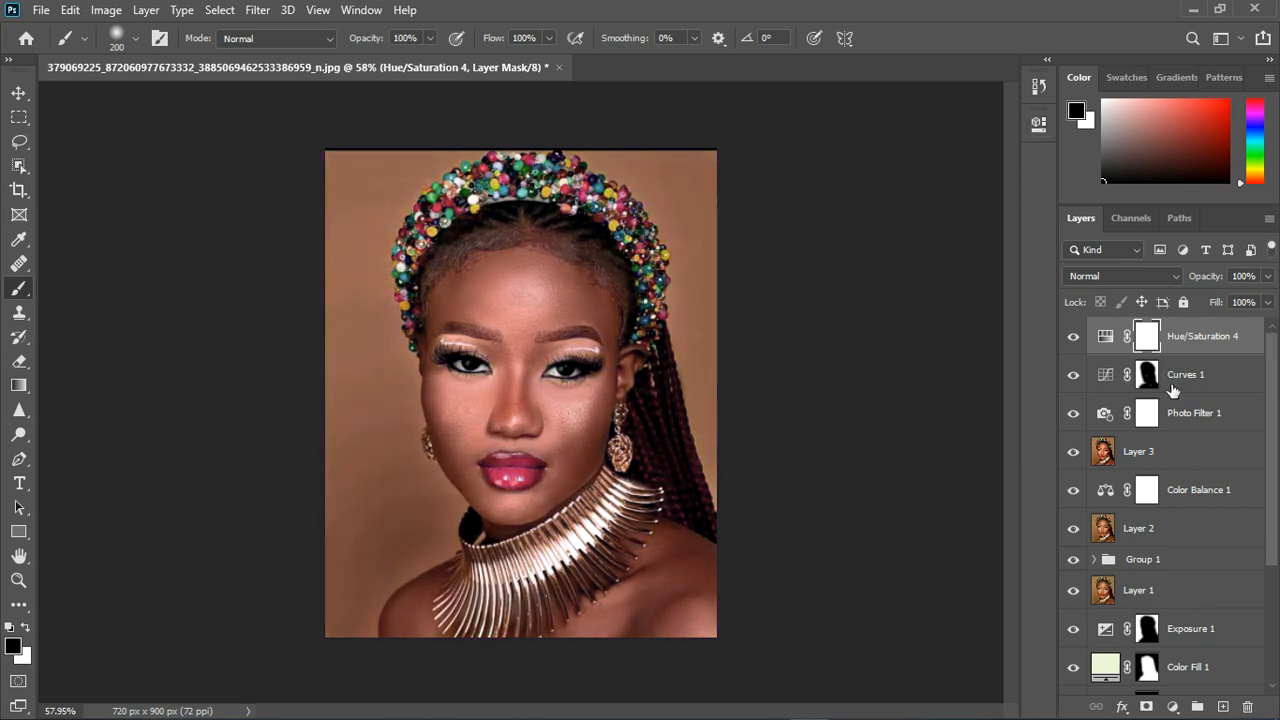
{"action": "left_click_drag", "start_coordinate": [1150, 378], "coordinate": [1146, 335]}
{"action": "left_click", "coordinate": [553, 285]}
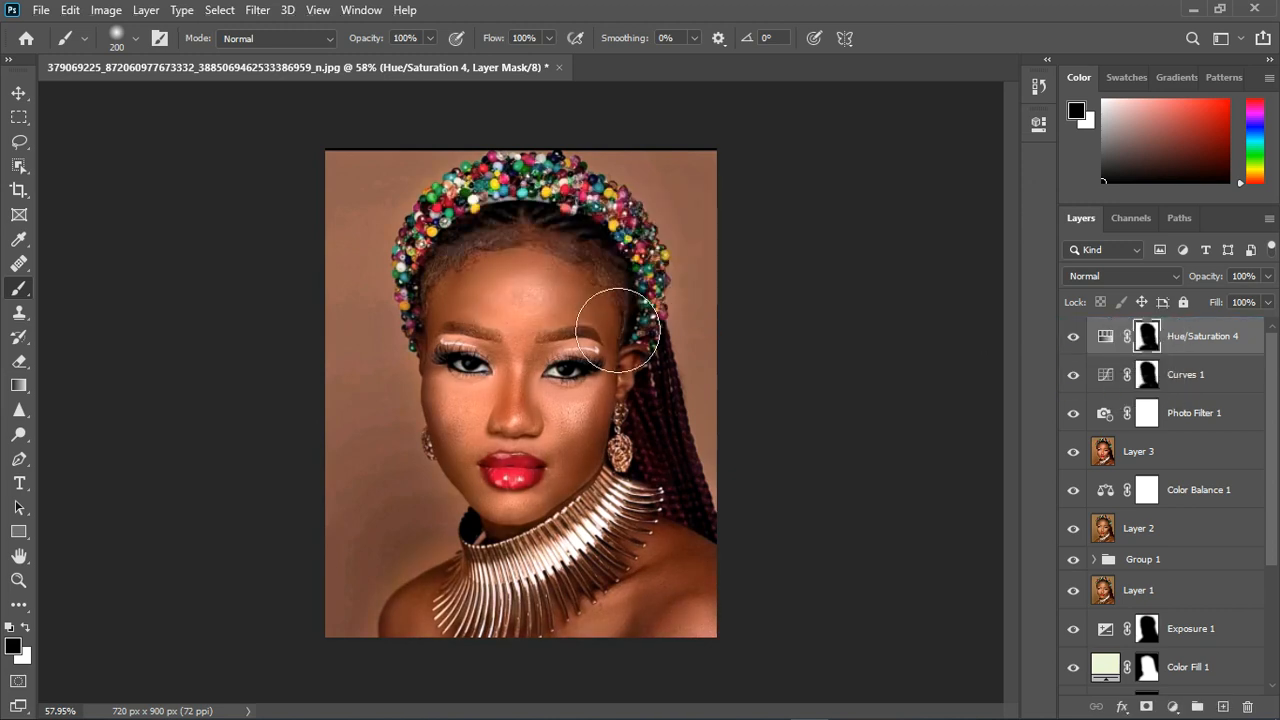
- Readjust the Hue/Saturation 4 background correction to hue +9, saturation +3 and lightness -16
{"action": "double_click", "coordinate": [1117, 337]}
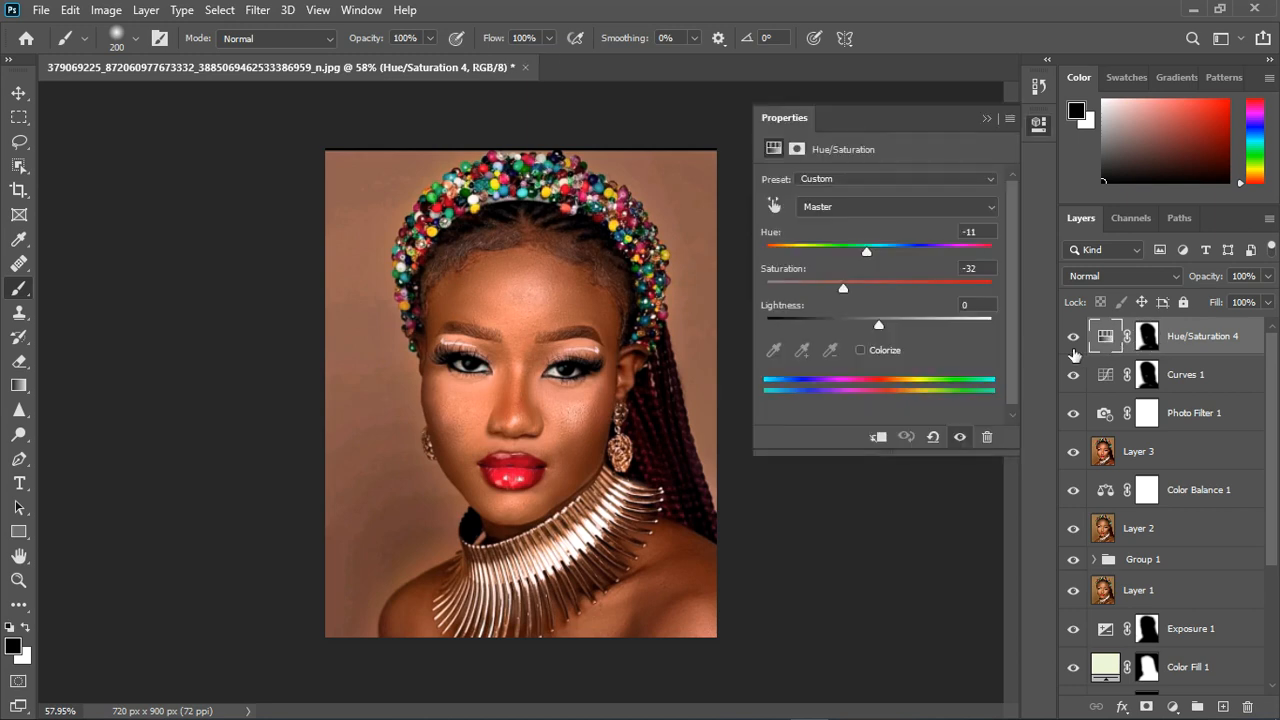
{"action": "mouse_move", "coordinate": [879, 319]}
{"action": "left_mouse_down"}
{"action": "mouse_move", "coordinate": [833, 332]}
{"action": "mouse_move", "coordinate": [861, 326]}
{"action": "left_mouse_up"}
{"action": "left_click_drag", "start_coordinate": [866, 251], "coordinate": [884, 292]}
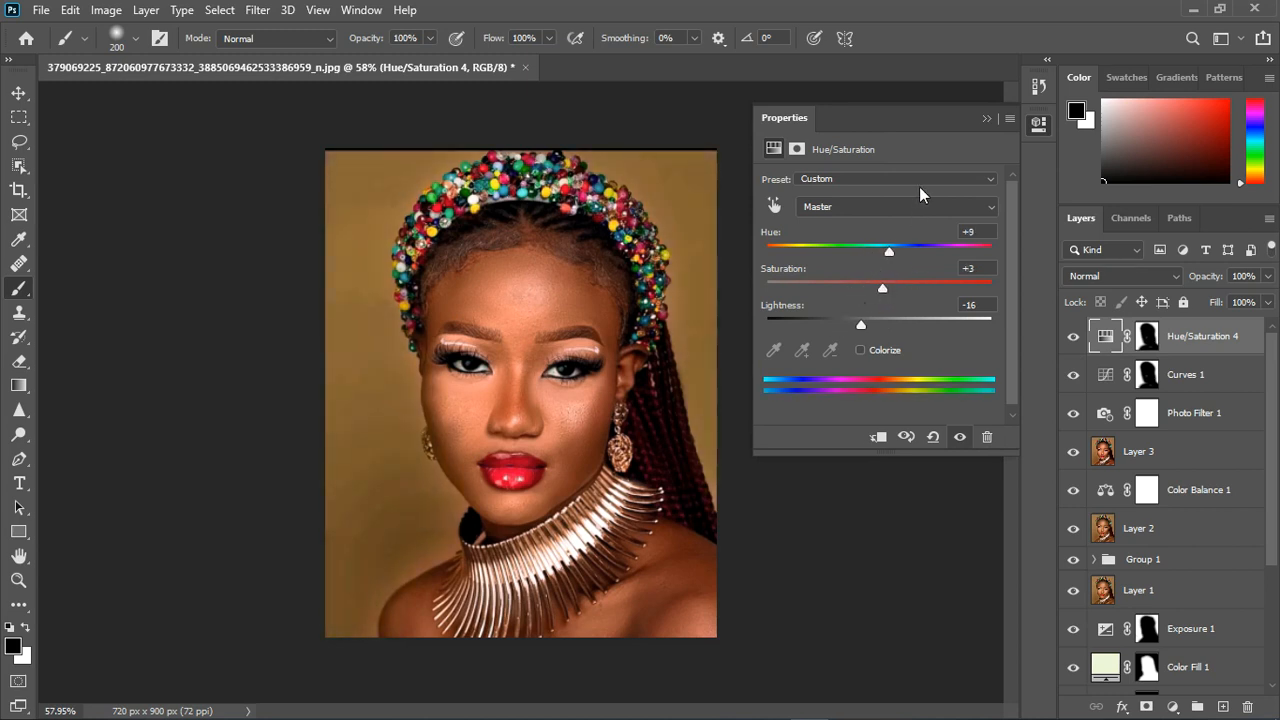
{"action": "left_click", "coordinate": [988, 119]}
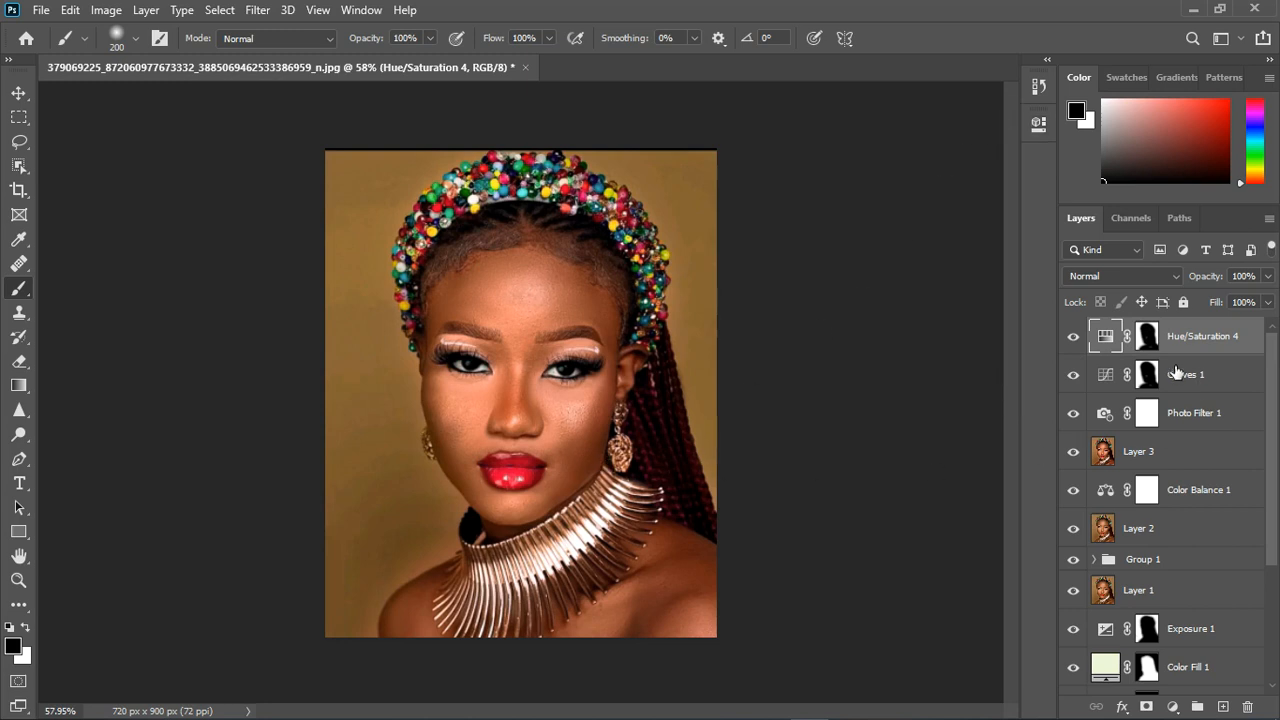
- Lower the opacity of Hue/Saturation 4 to 60% and check the background tone at different magnifications
{"action": "left_click", "coordinate": [1267, 277]}
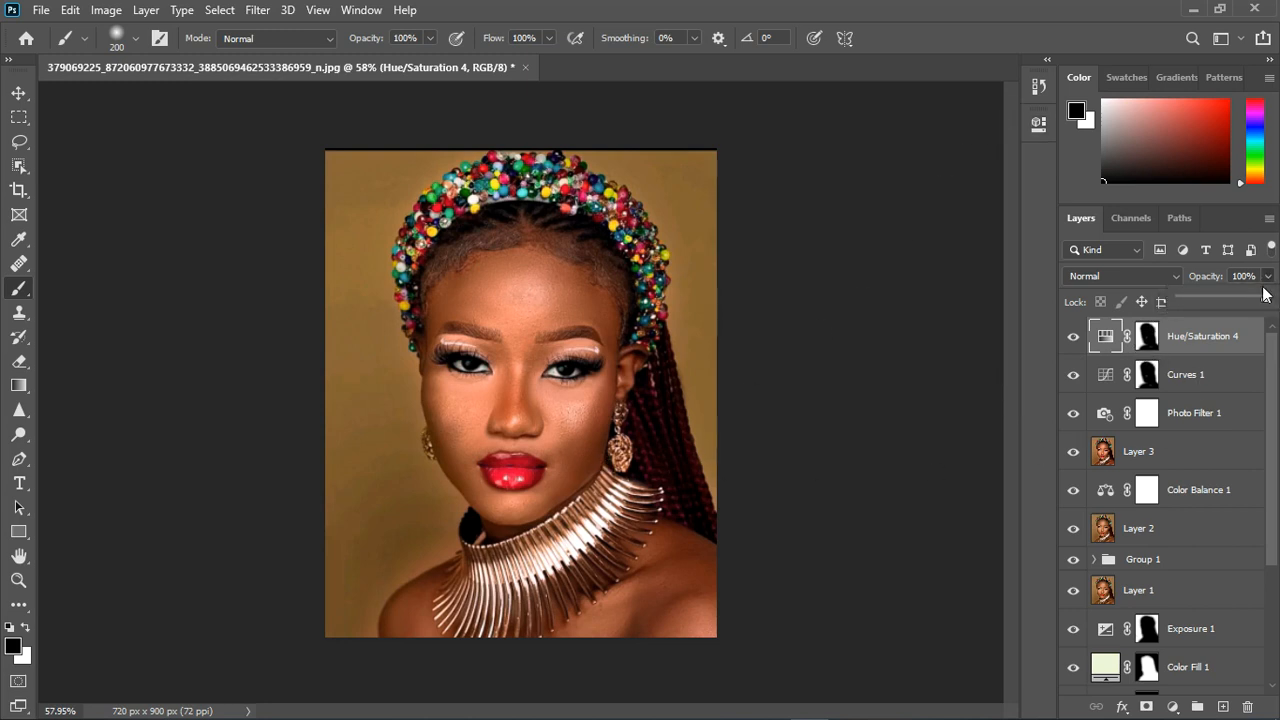
{"action": "left_click_drag", "start_coordinate": [1265, 302], "coordinate": [1240, 302]}
{"action": "scroll", "coordinate": [561, 341], "scroll_direction": "up", "scroll_amount": 2}
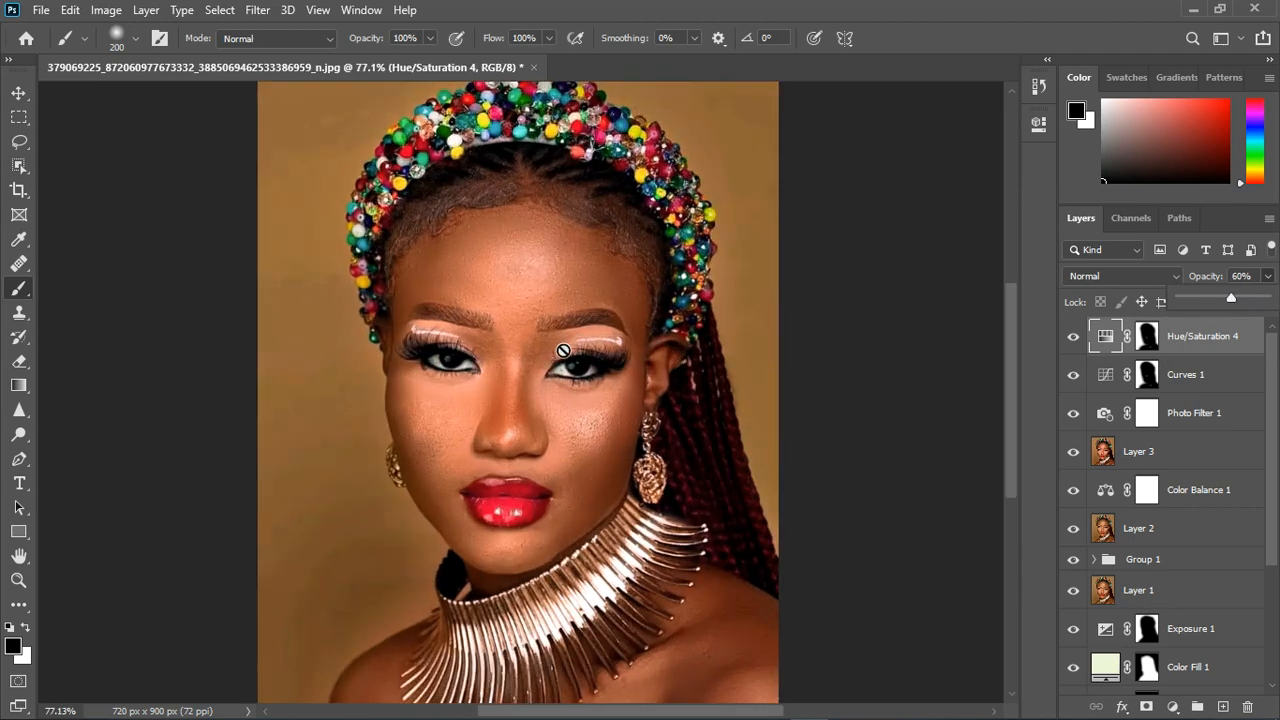
{"action": "scroll", "coordinate": [561, 341], "scroll_direction": "down", "scroll_amount": 2}
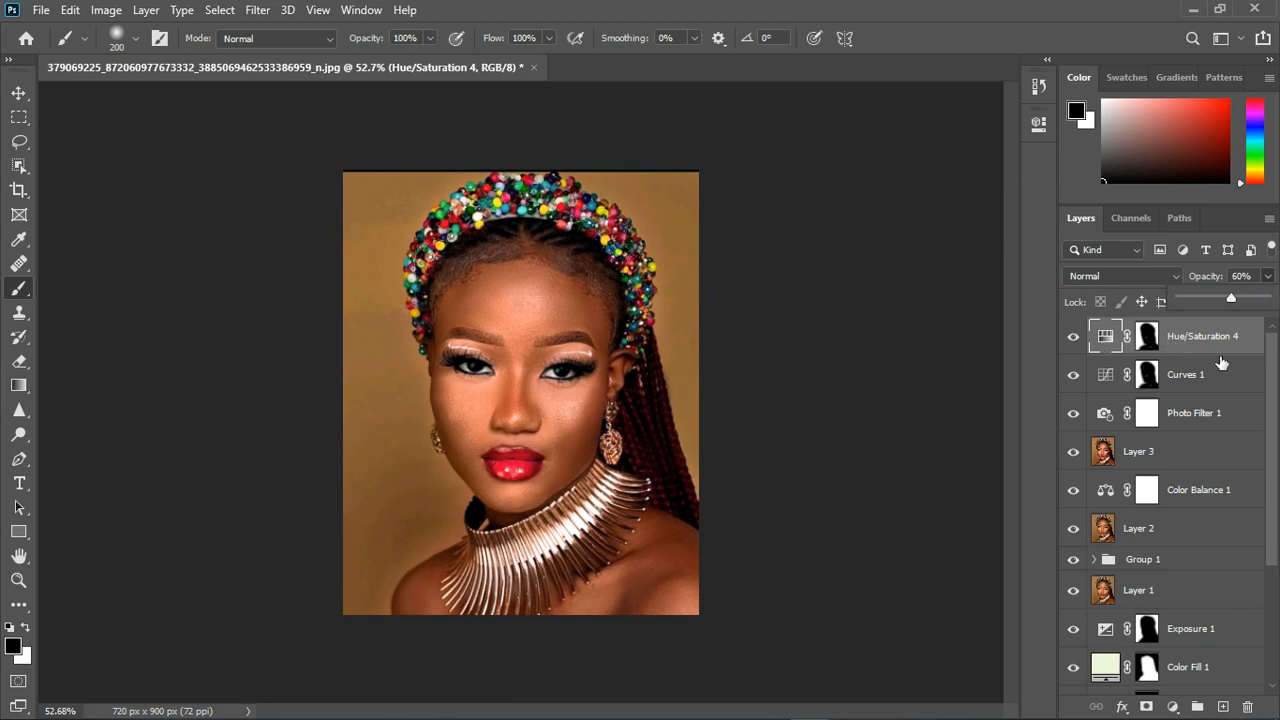
{"action": "left_click", "coordinate": [1231, 350]}
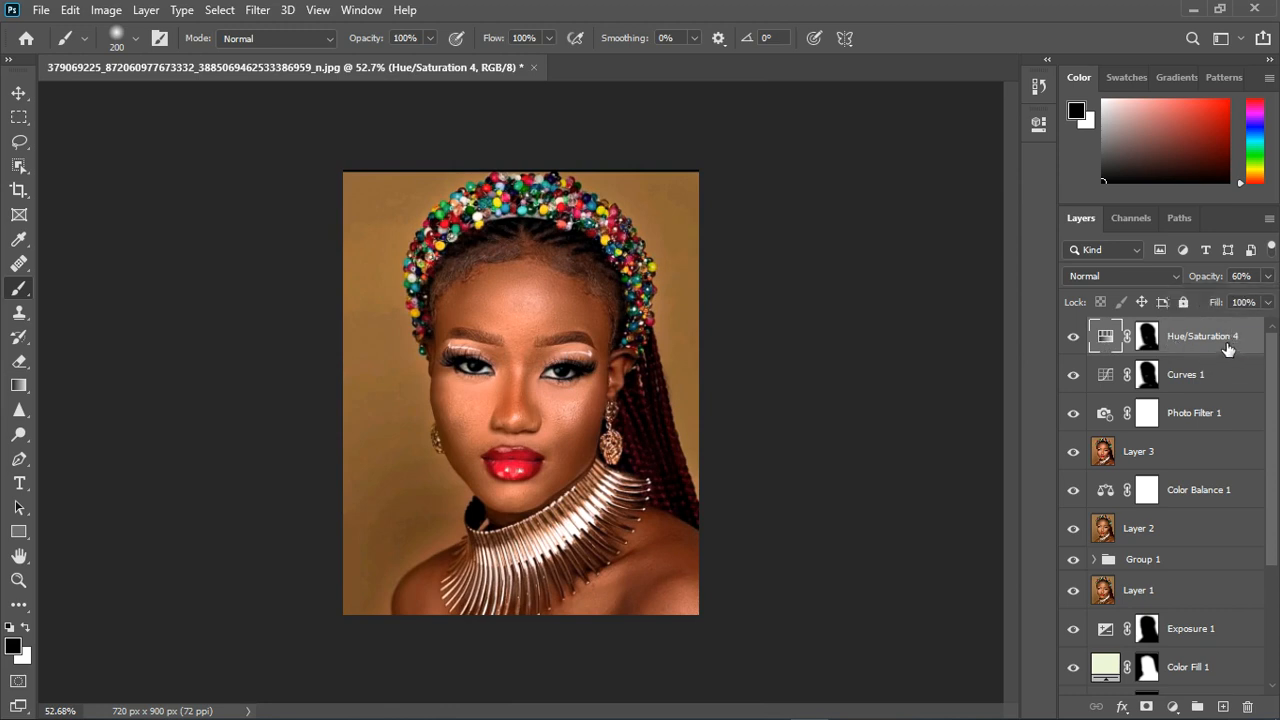
- Stamp all visible layers into a new layer and add a Solid Color fill of #9e9889 sampled from the eye above it
{"action": "key", "text": "ctrl+shift+alt+e"}
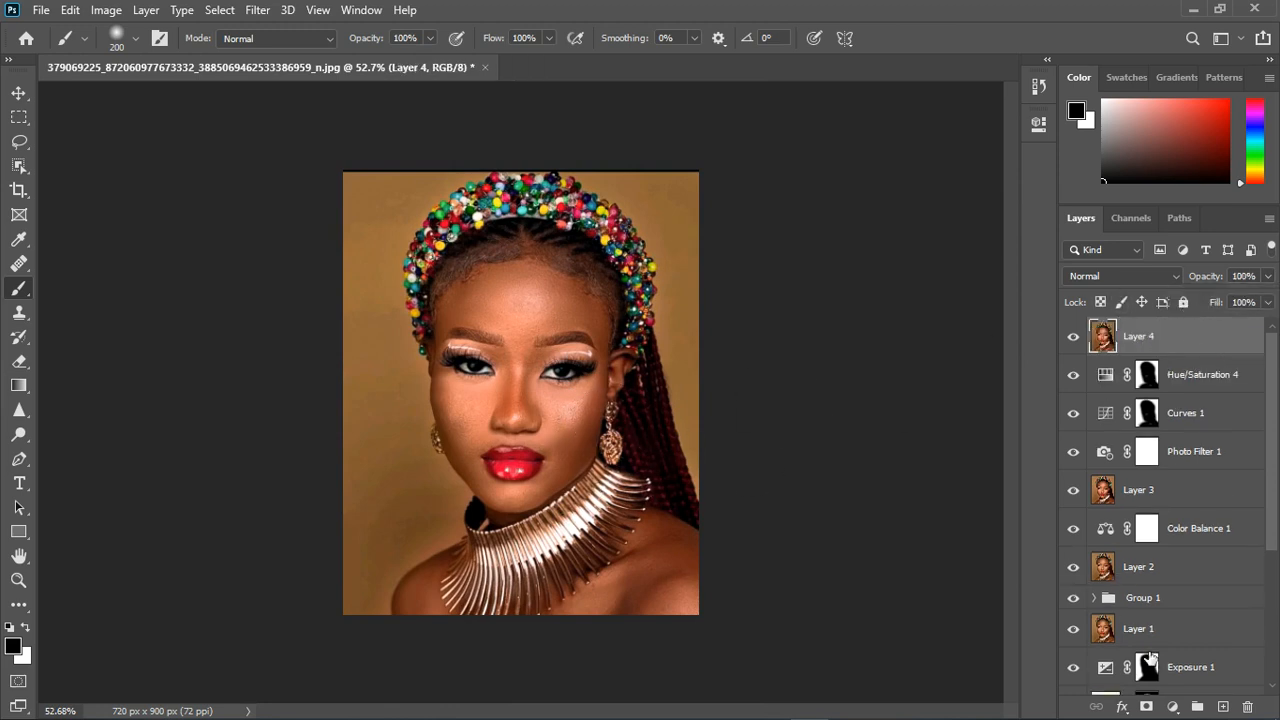
{"action": "left_click", "coordinate": [1176, 710]}
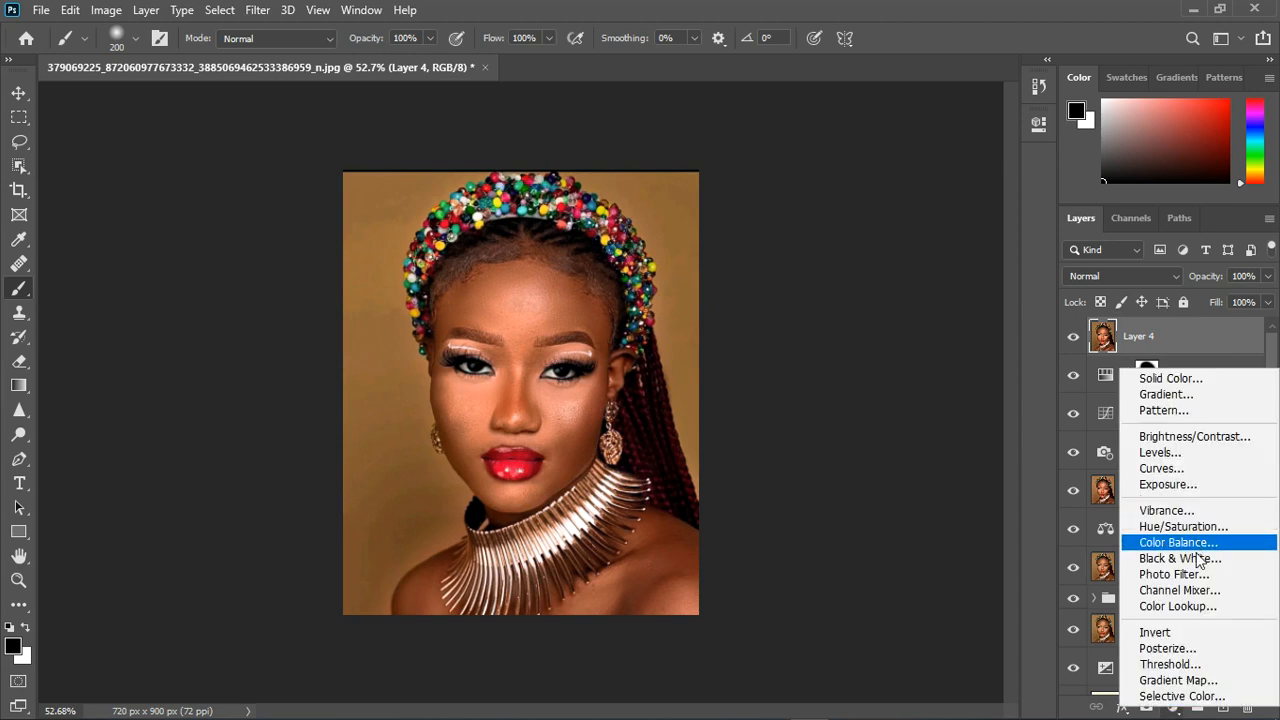
{"action": "left_click", "coordinate": [1187, 380]}
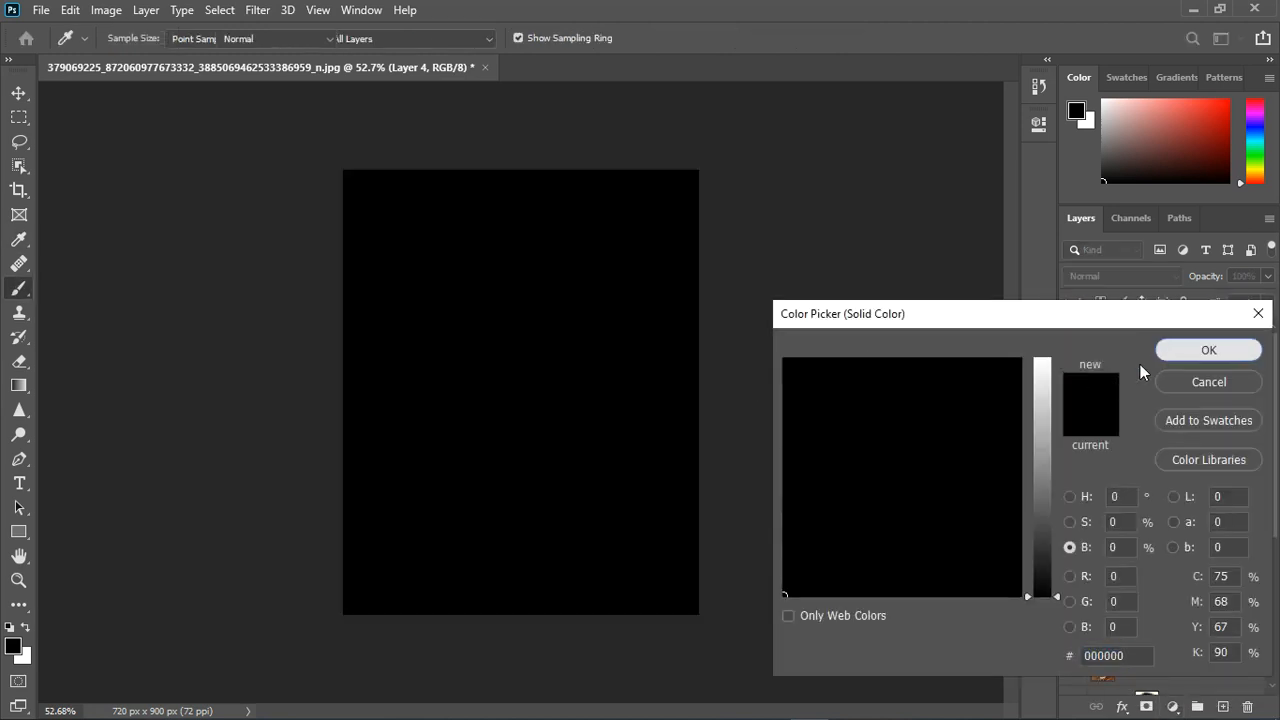
{"action": "left_click", "coordinate": [1170, 352]}
{"action": "left_click", "coordinate": [1073, 336]}
{"action": "double_click", "coordinate": [1104, 336]}
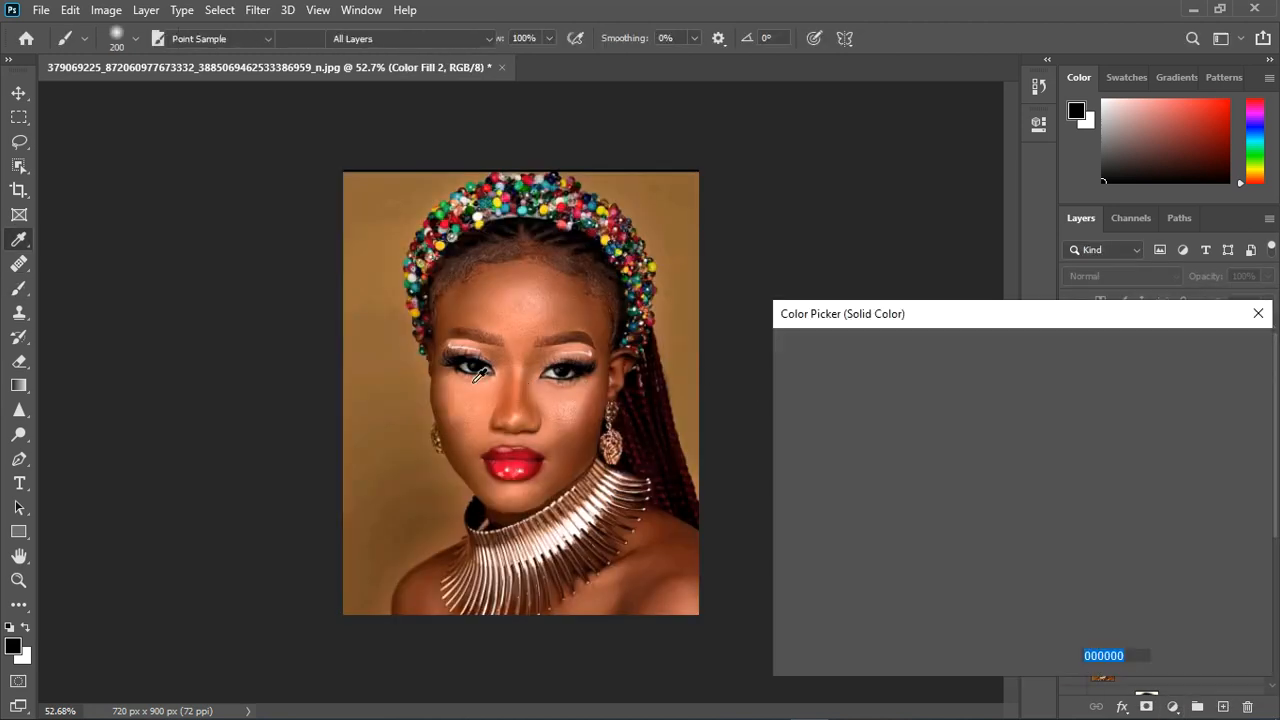
{"action": "left_click", "coordinate": [468, 381]}
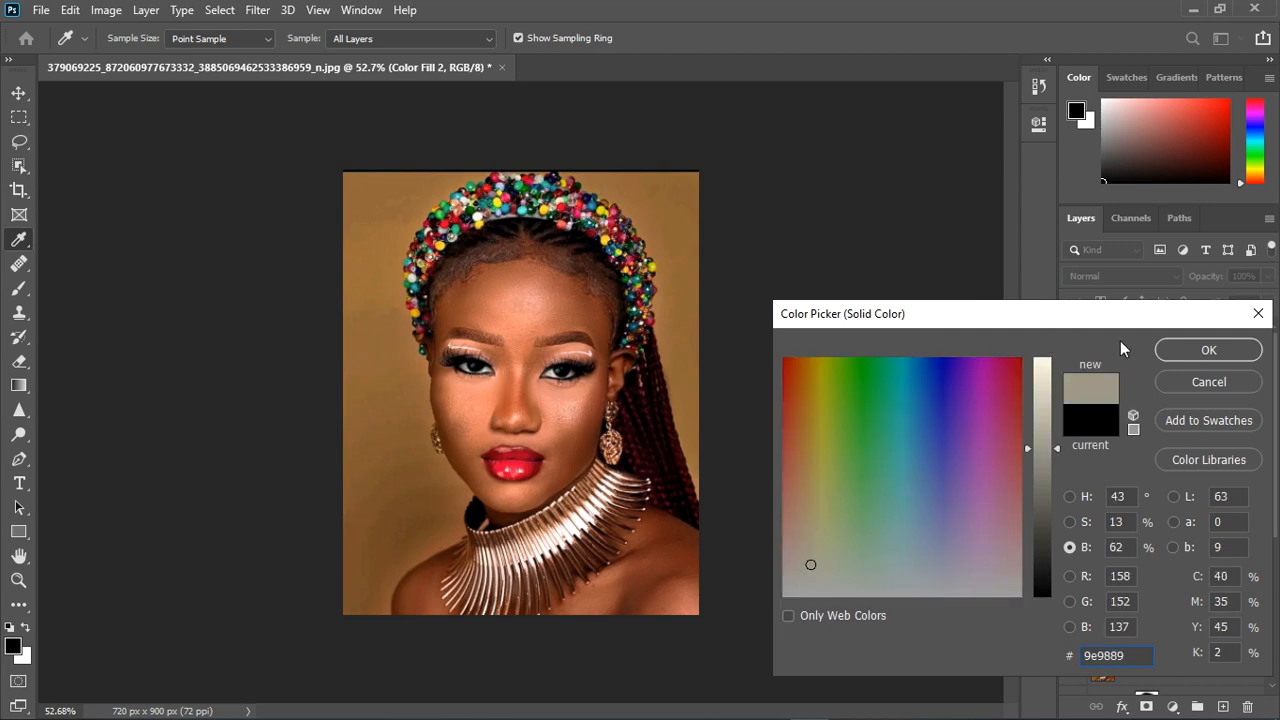
{"action": "left_click", "coordinate": [1208, 350]}
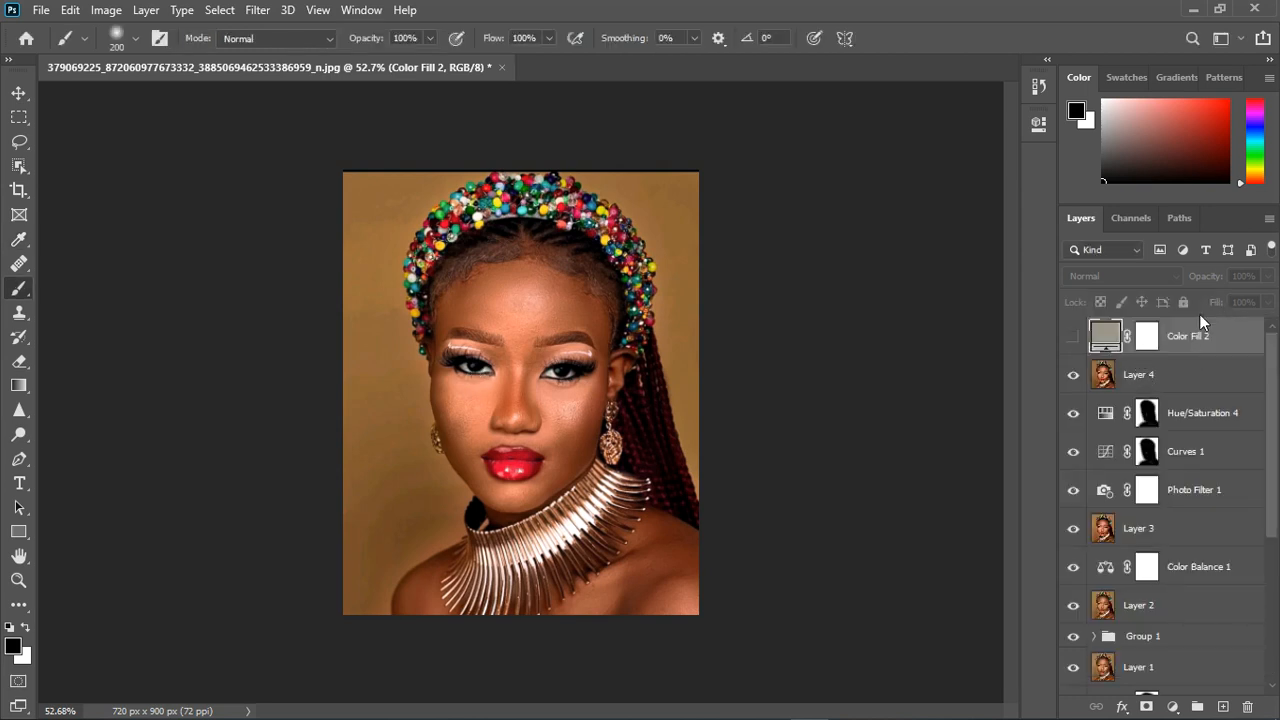
- Turn the Color Fill 2 layer back on and invert its mask to black to hide the fill
{"action": "left_click", "coordinate": [1073, 336]}
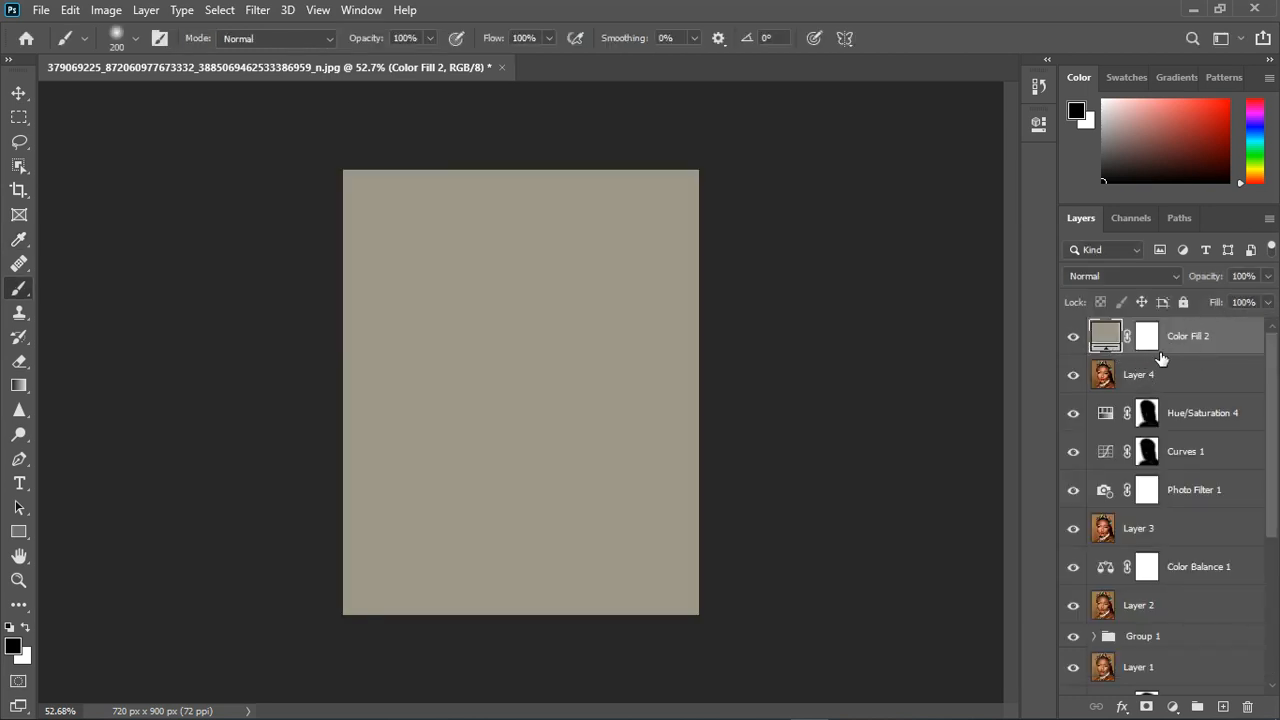
{"action": "left_click", "coordinate": [1150, 345]}
{"action": "key", "text": "ctrl+i"}
- Paint white on the Color Fill 2 mask over both eyes with a 35-pixel soft brush
{"action": "scroll", "coordinate": [490, 375], "scroll_direction": "up", "scroll_amount": 5}
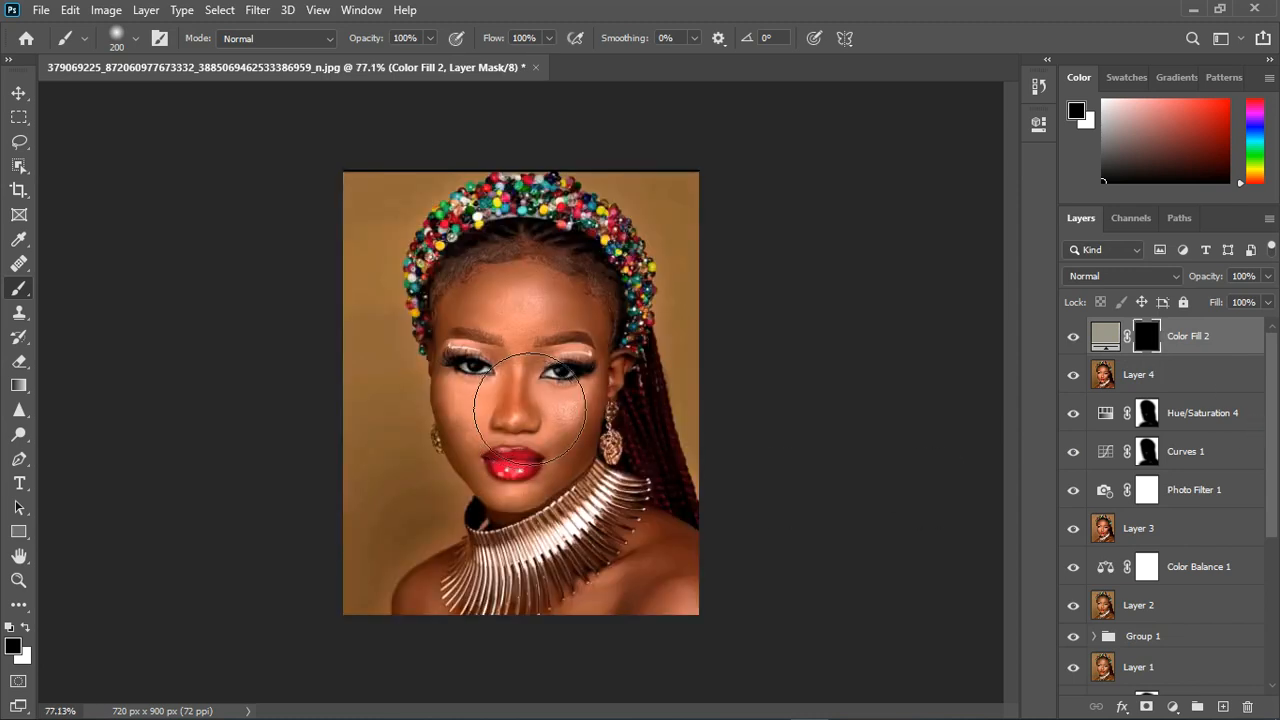
{"action": "key", "text": "bracketleft"}
{"action": "key", "text": "bracketleft"}
{"action": "key", "text": "bracketleft"}
{"action": "key", "text": "bracketleft"}
{"action": "key", "text": "bracketleft"}
{"action": "key", "text": "bracketleft"}
{"action": "key", "text": "bracketleft"}
{"action": "key", "text": "bracketleft"}
{"action": "key", "text": "bracketleft"}
{"action": "key", "text": "bracketleft"}
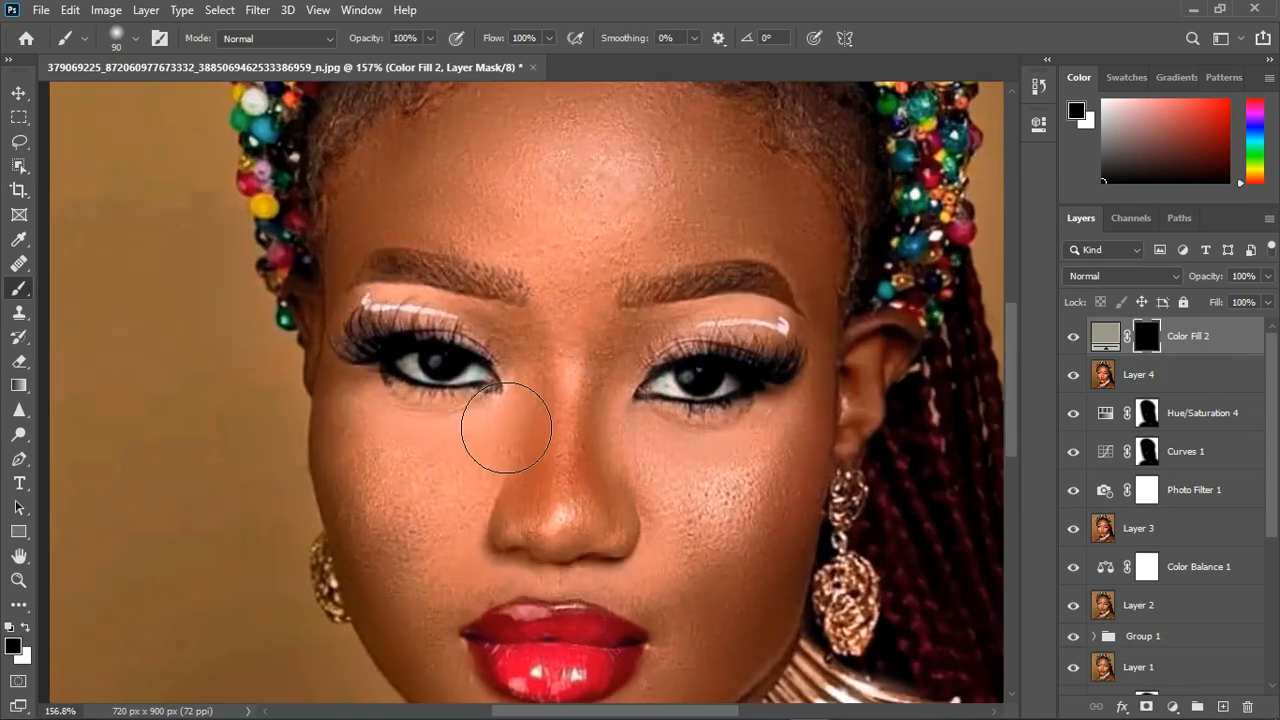
{"action": "scroll", "coordinate": [458, 400], "scroll_direction": "up", "scroll_amount": 1}
{"action": "key", "text": "bracketleft"}
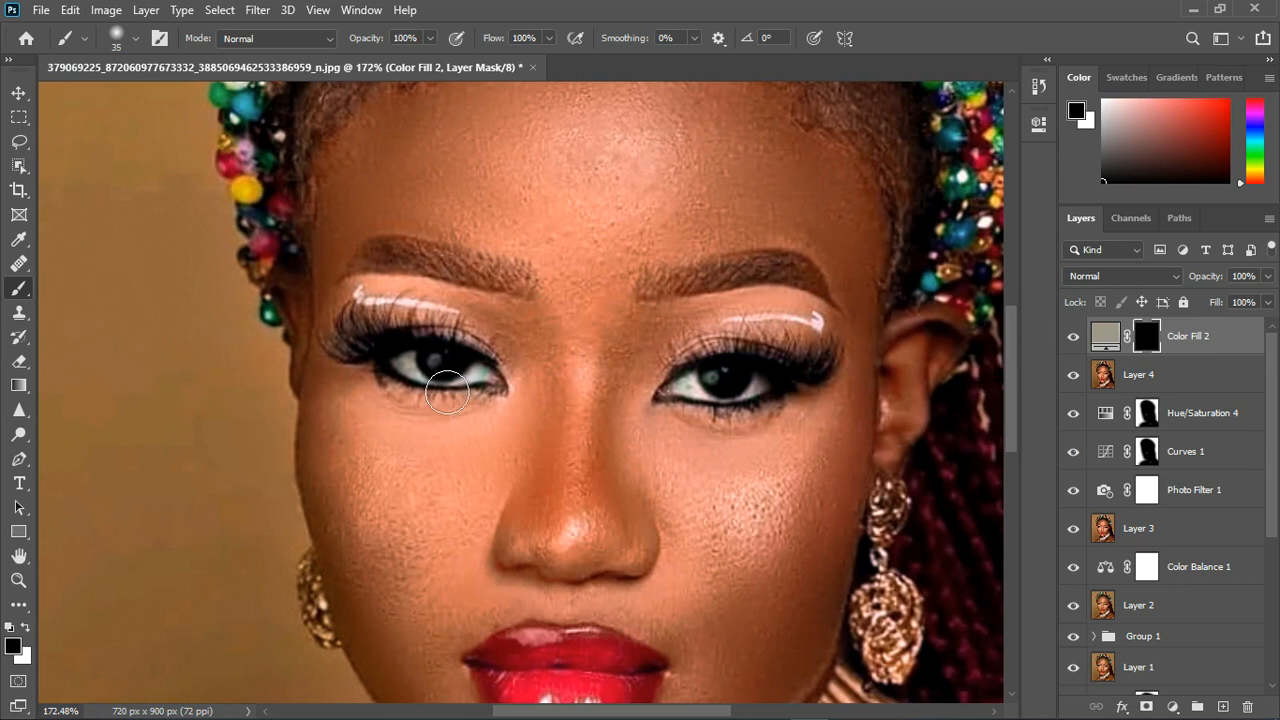
{"action": "key", "text": "x"}
{"action": "left_click_drag", "start_coordinate": [438, 385], "coordinate": [500, 396]}
{"action": "mouse_move", "coordinate": [690, 409]}
{"action": "left_mouse_down"}
{"action": "mouse_move", "coordinate": [773, 408]}
{"action": "mouse_move", "coordinate": [732, 410]}
{"action": "mouse_move", "coordinate": [765, 405]}
{"action": "left_mouse_up"}
- Set the Color Fill 2 layer's blend mode to Divide and lighten its fill color to #dad2bd
{"action": "left_click", "coordinate": [1093, 280]}
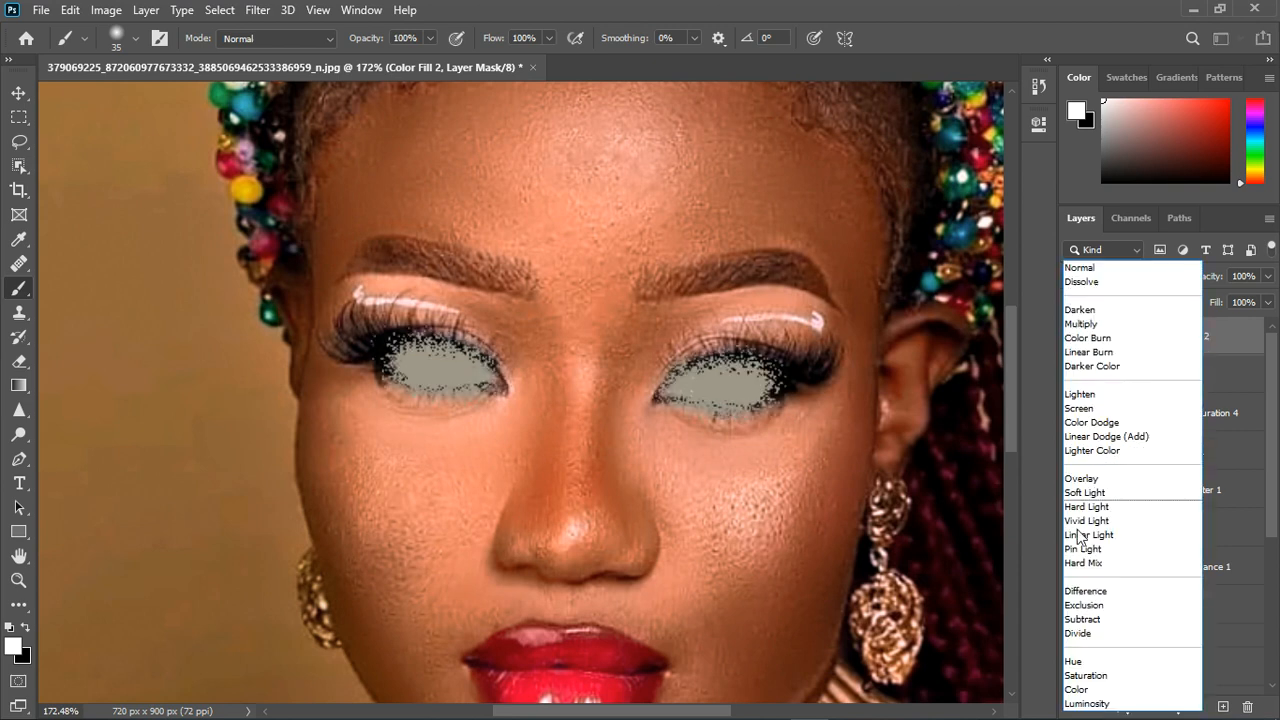
{"action": "left_click", "coordinate": [1073, 626]}
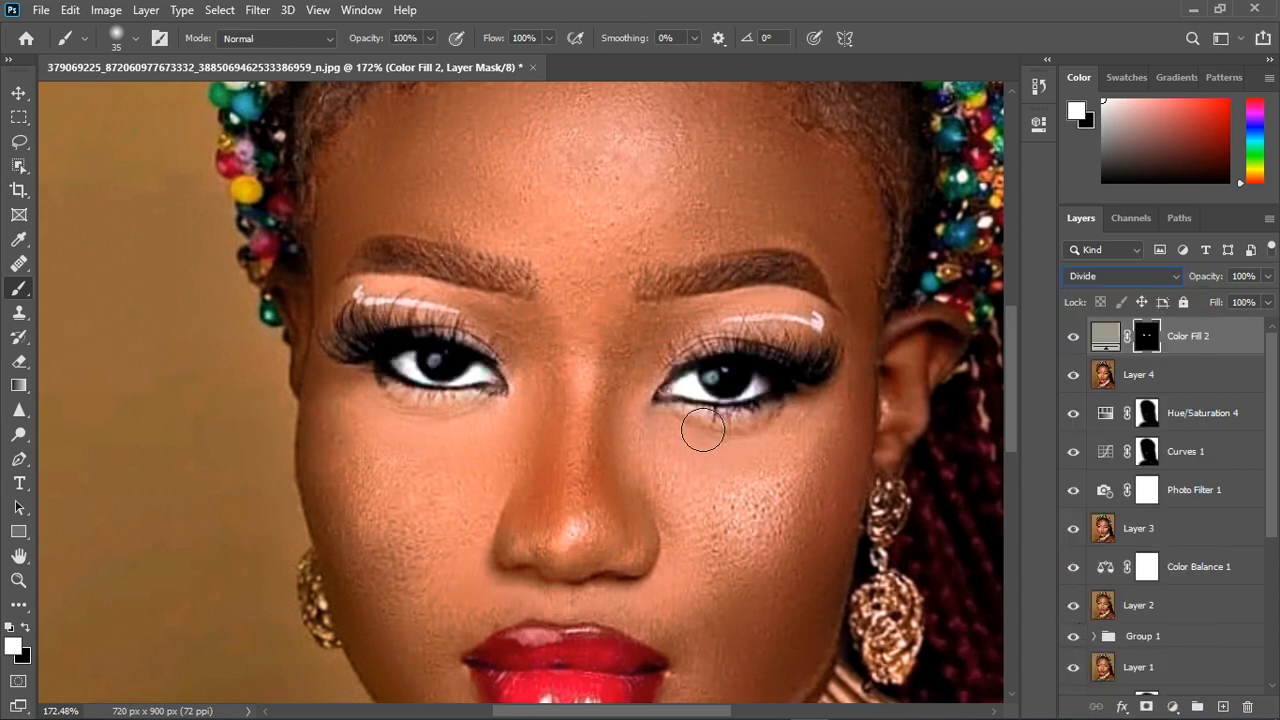
{"action": "double_click", "coordinate": [1106, 336]}
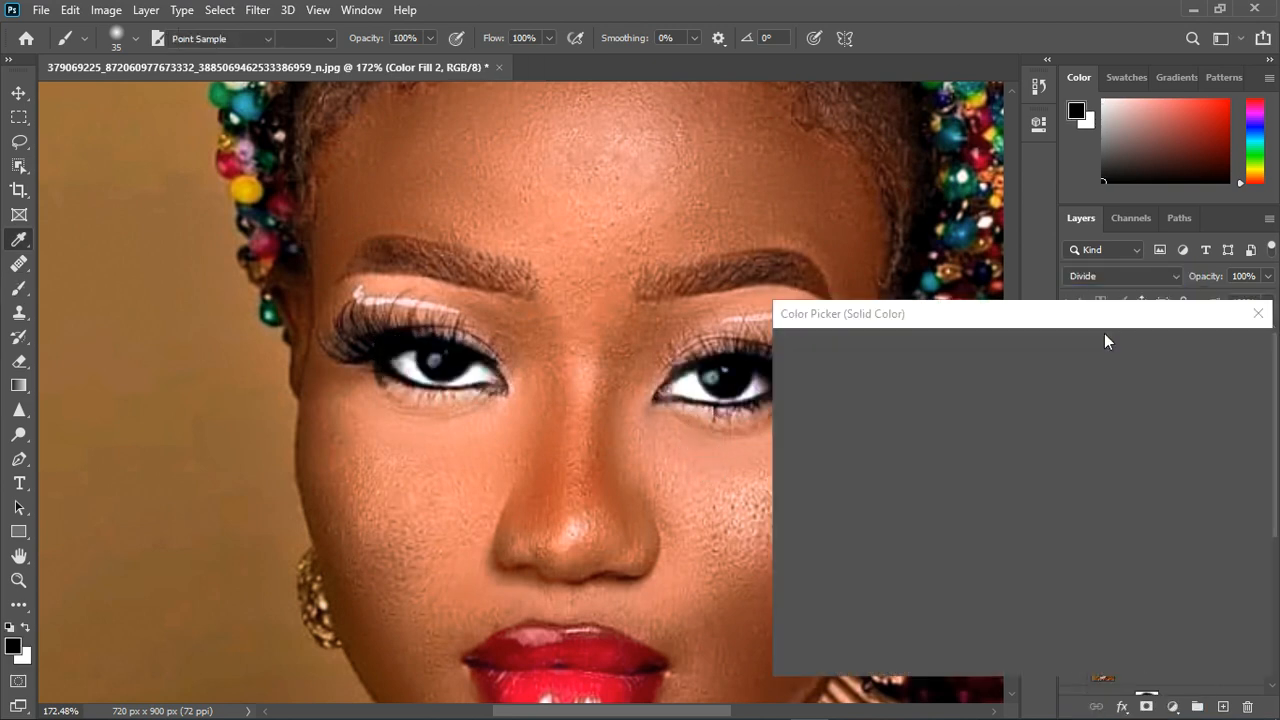
{"action": "left_click_drag", "start_coordinate": [1058, 444], "coordinate": [1056, 386]}
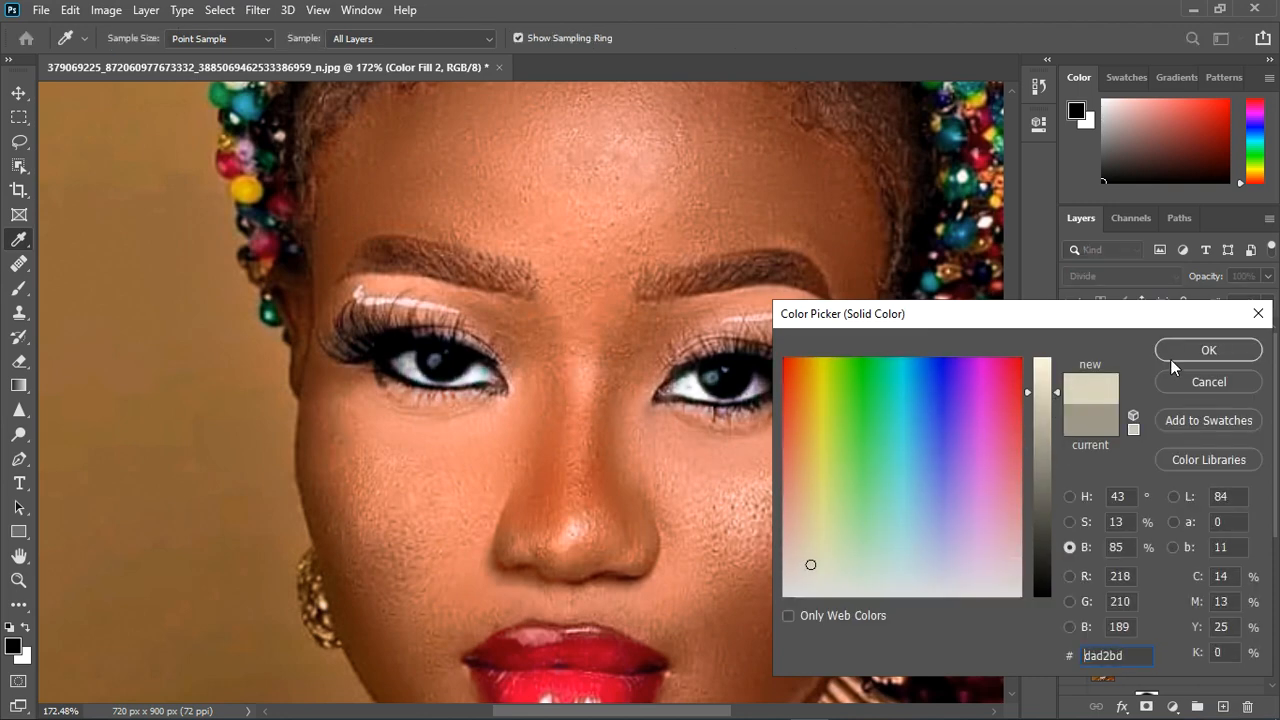
{"action": "left_click", "coordinate": [1174, 355]}
- Turn the Color Fill 2 layer off and on to compare the eye brightening at different magnifications
{"action": "scroll", "coordinate": [576, 426], "scroll_direction": "down", "scroll_amount": 4}
{"action": "scroll", "coordinate": [622, 466], "scroll_direction": "down", "scroll_amount": 2}
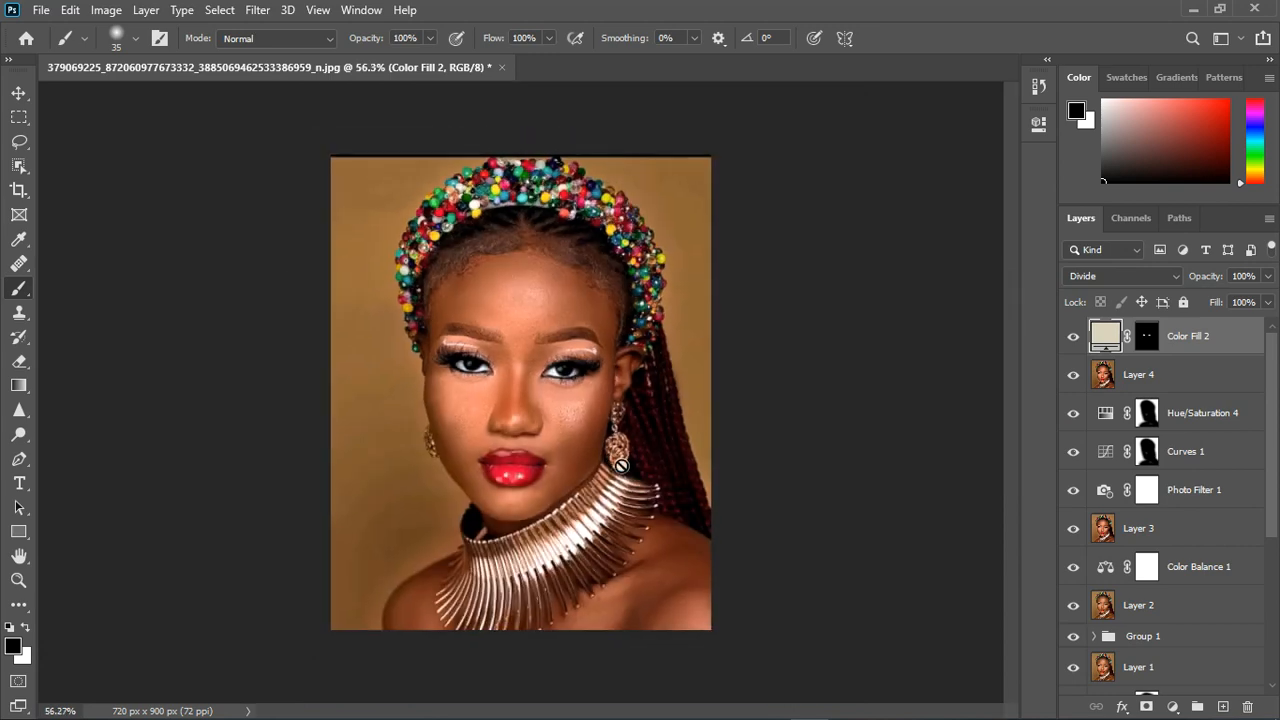
{"action": "left_click", "coordinate": [1078, 338]}
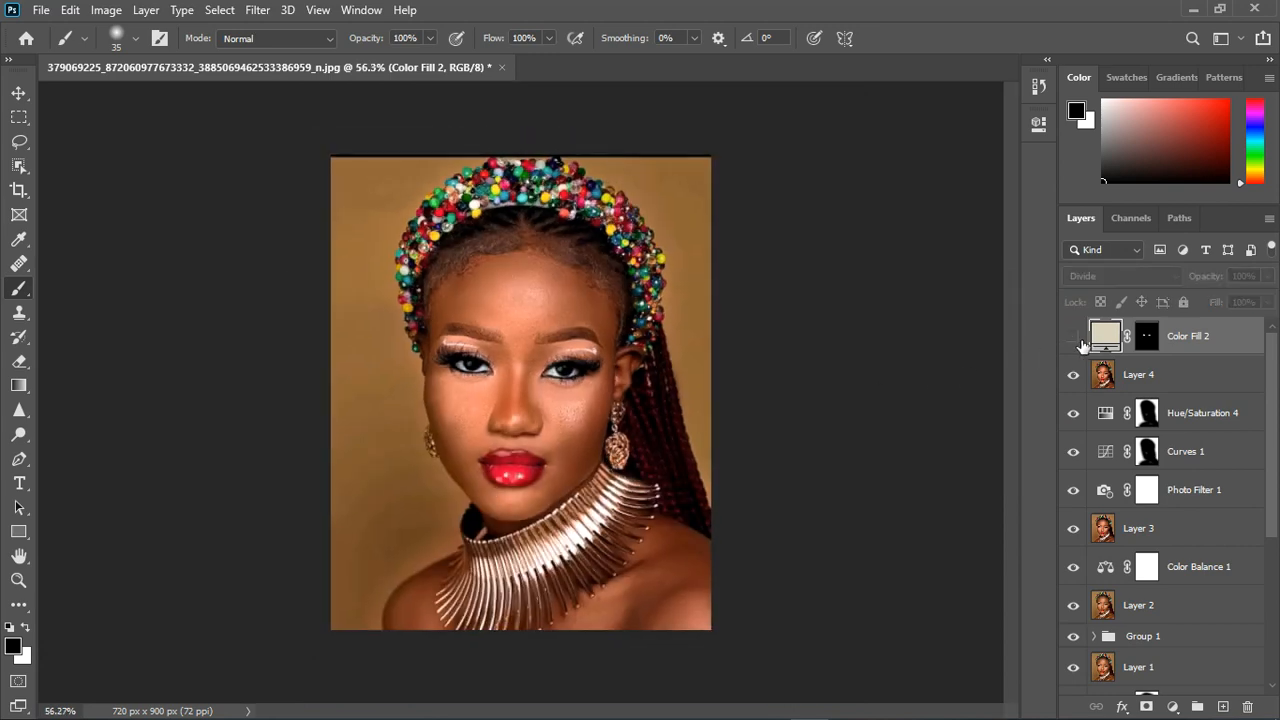
{"action": "left_click", "coordinate": [1077, 340]}
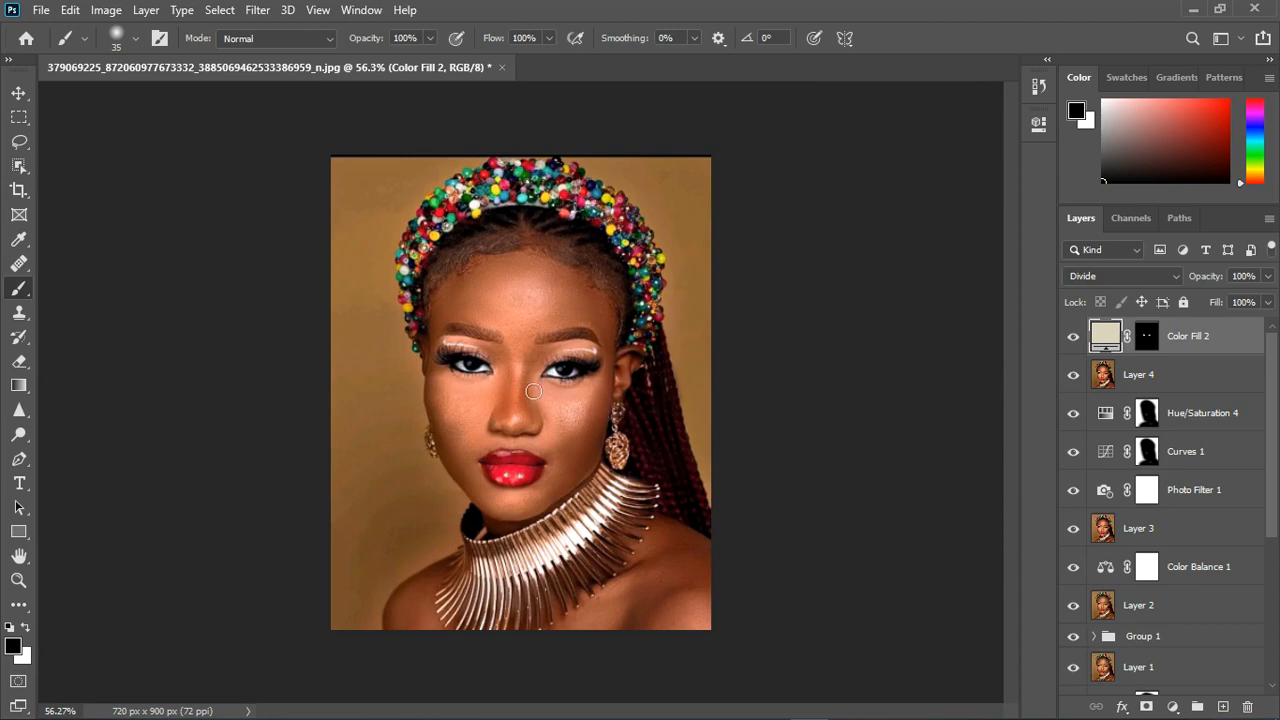
{"action": "scroll", "coordinate": [532, 390], "scroll_direction": "up", "scroll_amount": 1}
{"action": "scroll", "coordinate": [532, 390], "scroll_direction": "up", "scroll_amount": 1}
{"action": "scroll", "coordinate": [538, 402], "scroll_direction": "down", "scroll_amount": 2}
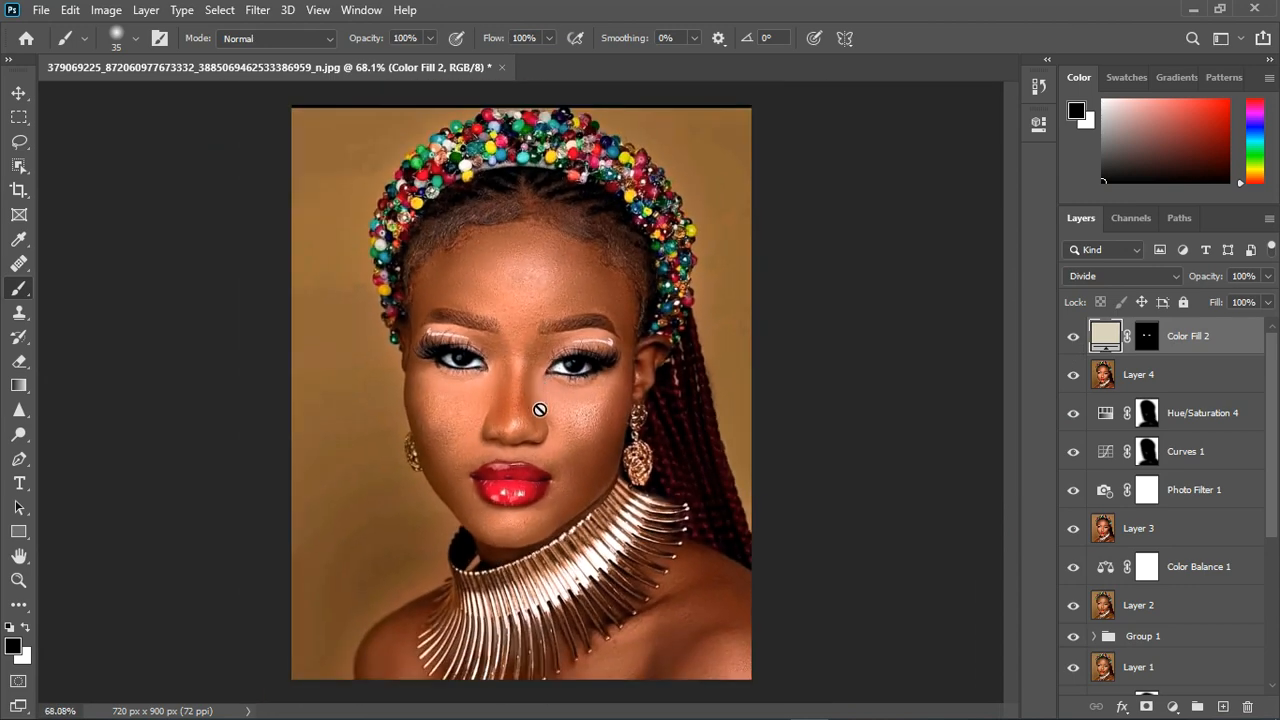
{"action": "scroll", "coordinate": [538, 416], "scroll_direction": "up", "scroll_amount": 1}
{"action": "scroll", "coordinate": [538, 418], "scroll_direction": "down", "scroll_amount": 3}
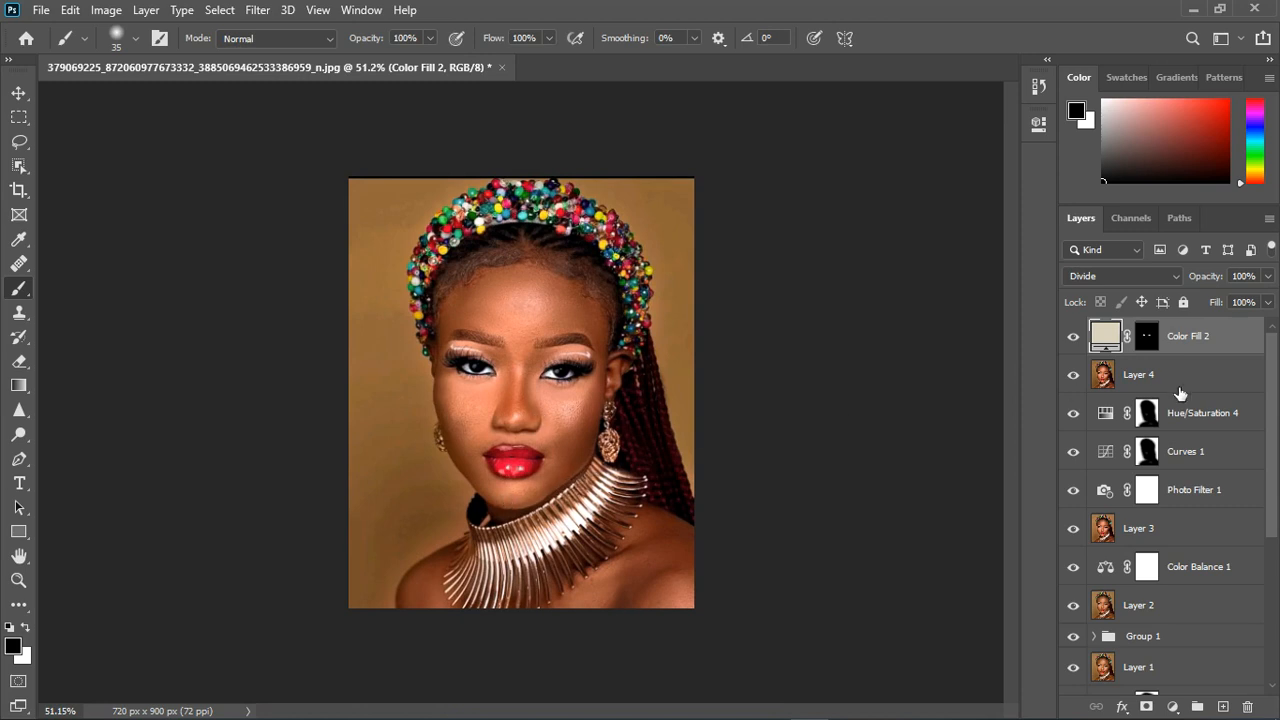
- Add a Brightness/Contrast adjustment layer above Color Fill 2 with Brightness 1 and compare the portrait with and without it
{"action": "left_click", "coordinate": [1172, 707]}
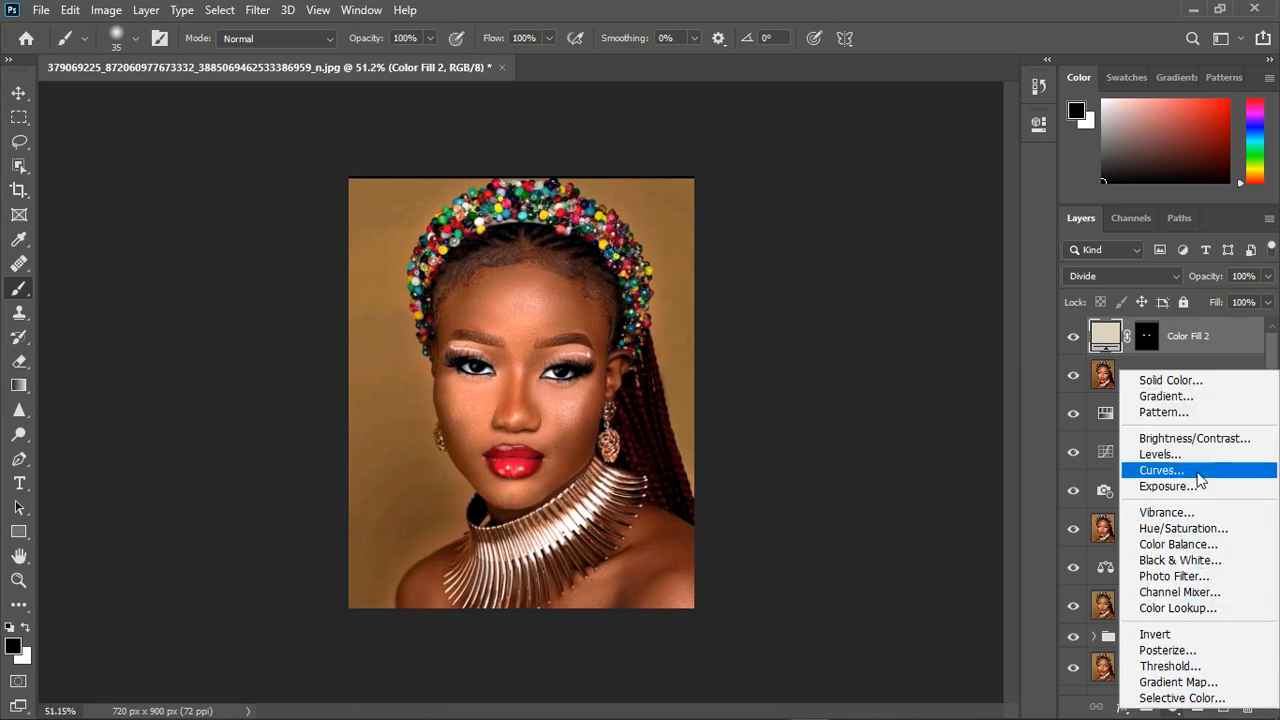
{"action": "left_click", "coordinate": [1194, 449]}
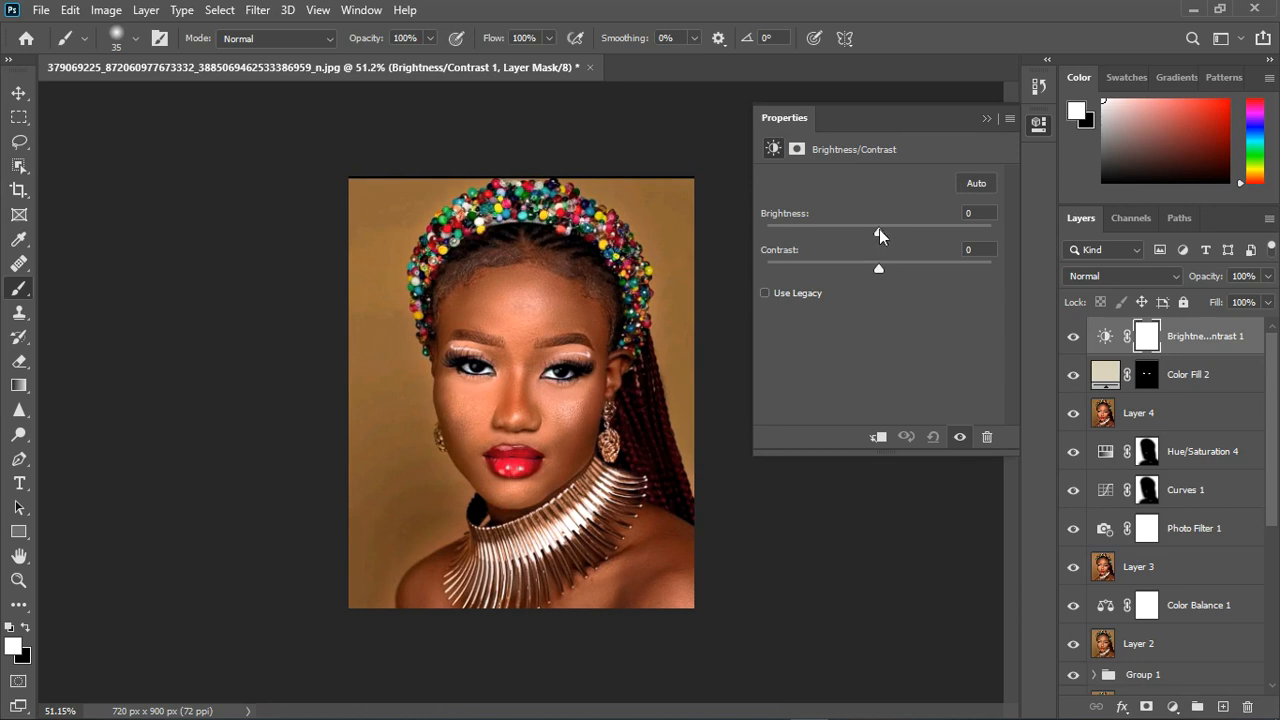
{"action": "left_click_drag", "start_coordinate": [879, 231], "coordinate": [881, 232]}
{"action": "left_click", "coordinate": [987, 120]}
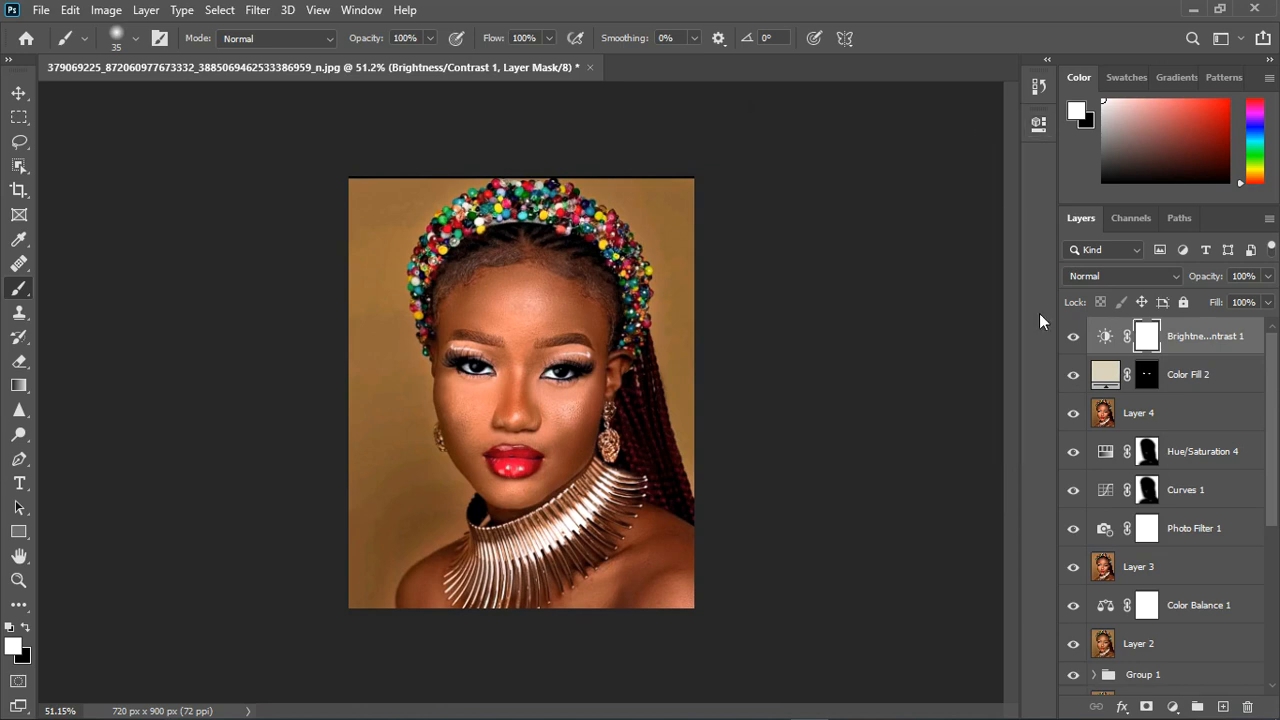
{"action": "left_click", "coordinate": [1074, 337]}
{"action": "left_click", "coordinate": [1075, 337]}
- Raise the brightness of the Brightness/Contrast 1 layer slightly further and compare the portrait with and without the adjustment
{"action": "double_click", "coordinate": [1110, 339]}
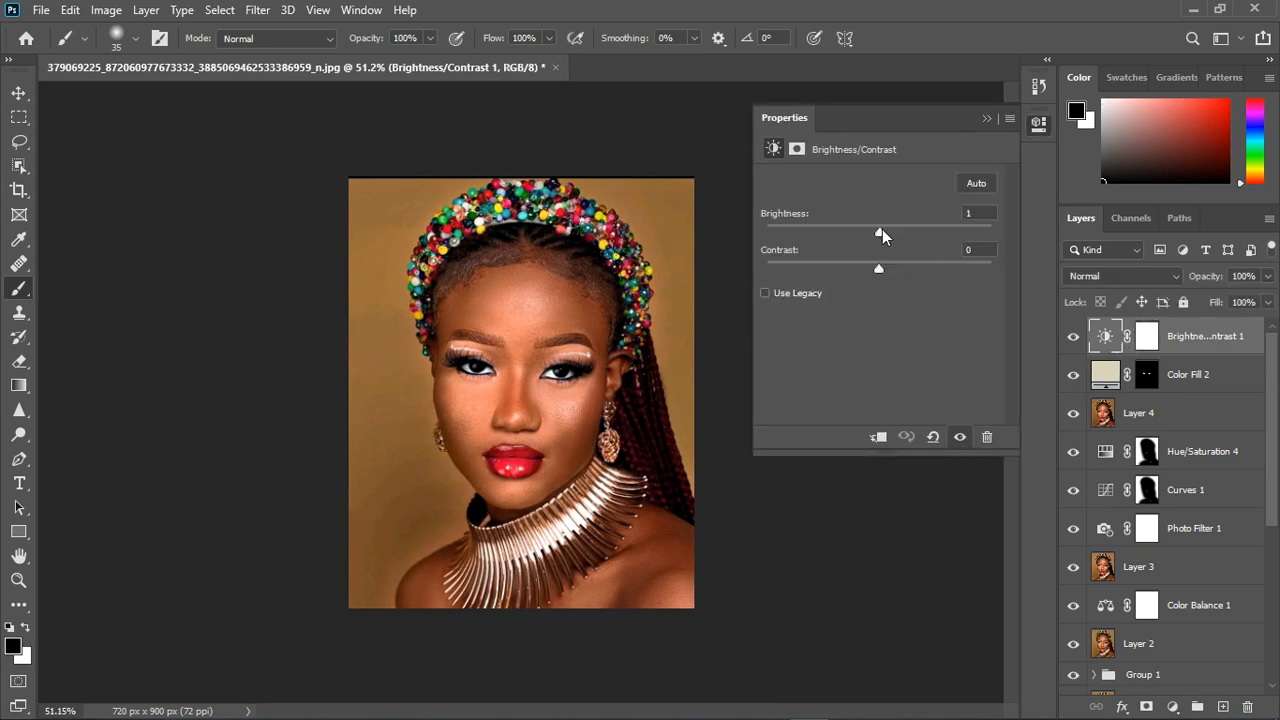
{"action": "left_click_drag", "start_coordinate": [882, 229], "coordinate": [887, 227]}
{"action": "left_click", "coordinate": [986, 119]}
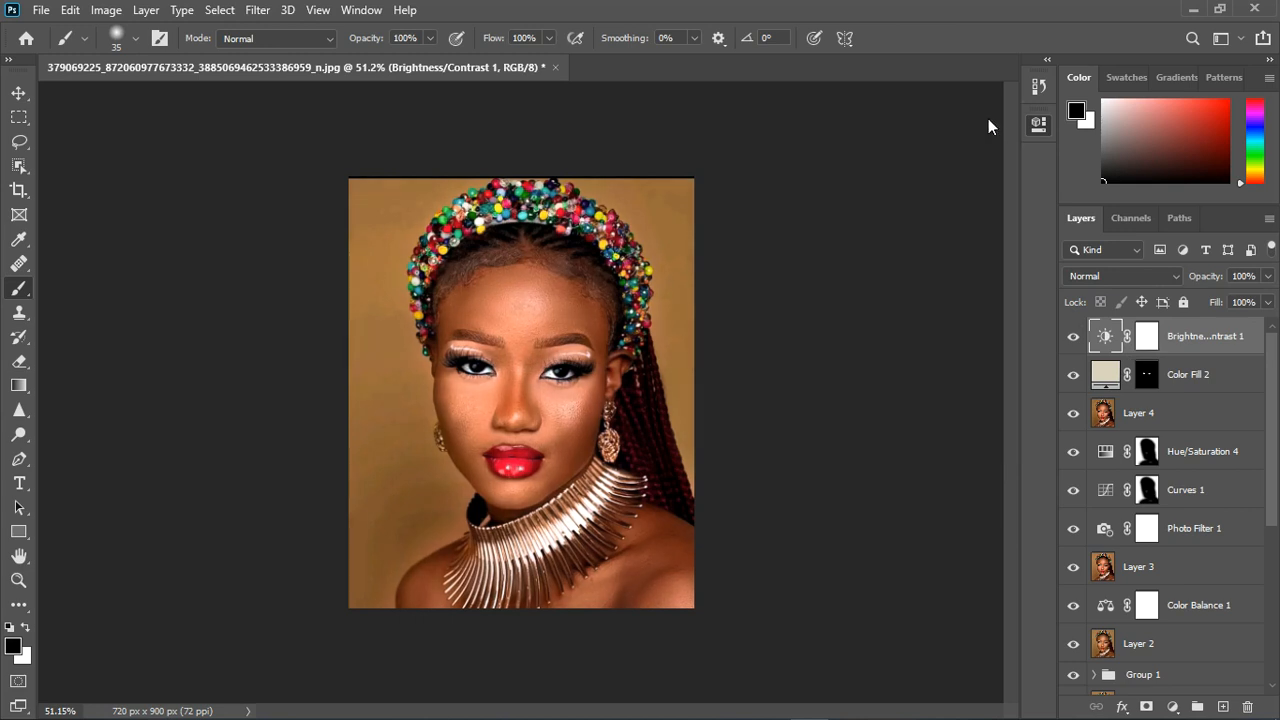
{"action": "left_click", "coordinate": [1074, 338]}
{"action": "left_click", "coordinate": [1074, 338]}
{"action": "scroll", "coordinate": [680, 480], "scroll_direction": "down", "scroll_amount": 2}
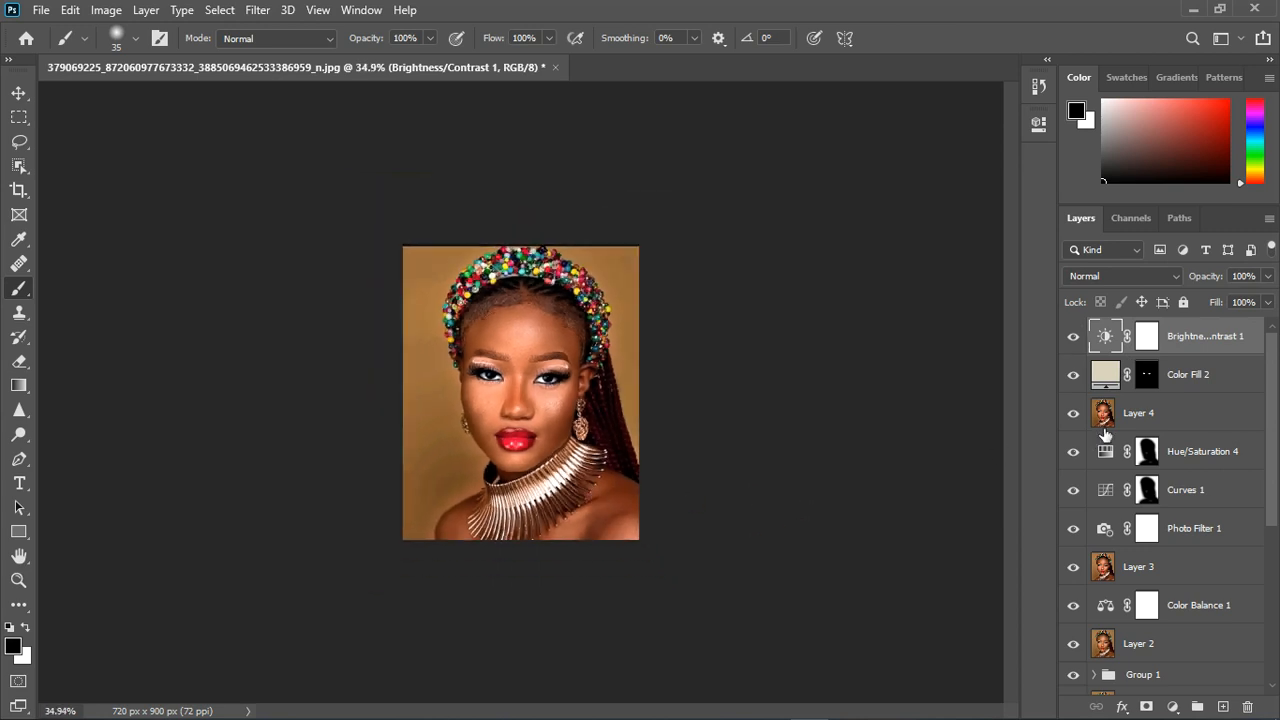
{"action": "scroll", "coordinate": [632, 441], "scroll_direction": "down", "scroll_amount": 1}
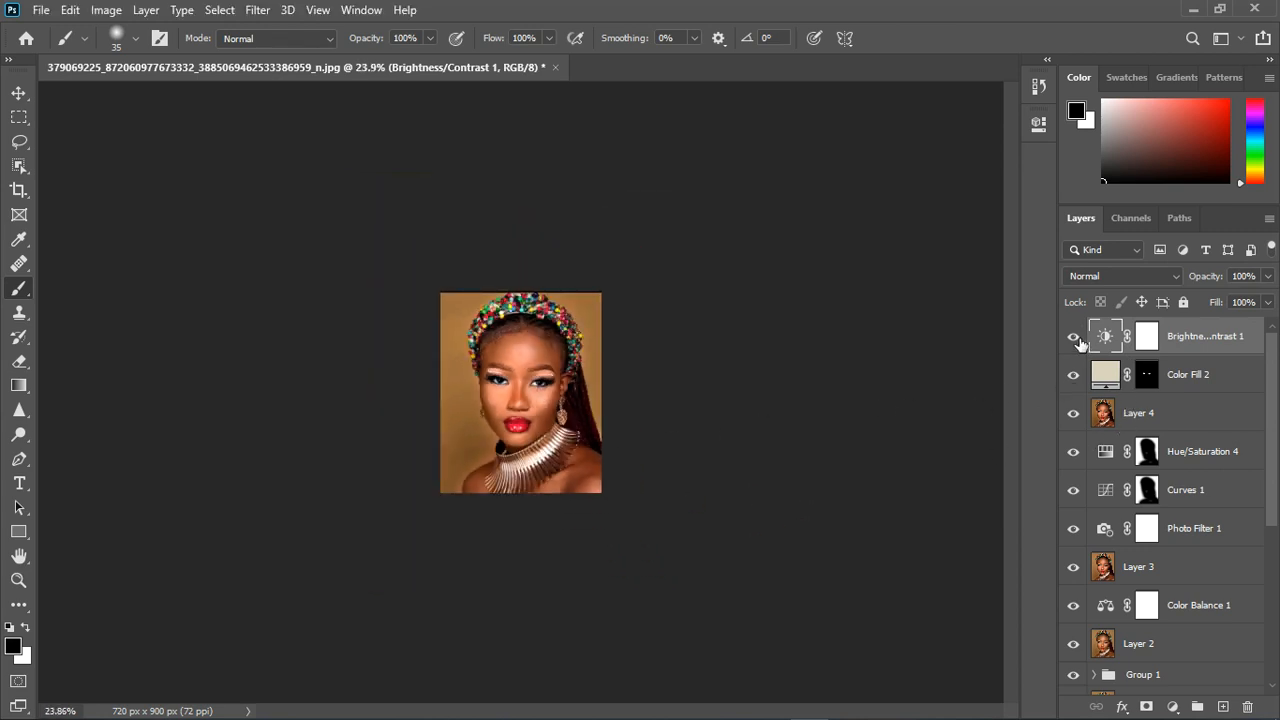
{"action": "left_click", "coordinate": [1074, 338]}
{"action": "left_click", "coordinate": [1074, 338]}
- Stamp all visible layers into a new top layer and group the layers from Brightness/Contrast 1 down to Layer 0 copy
{"action": "key", "text": "ctrl+alt+shift+e"}
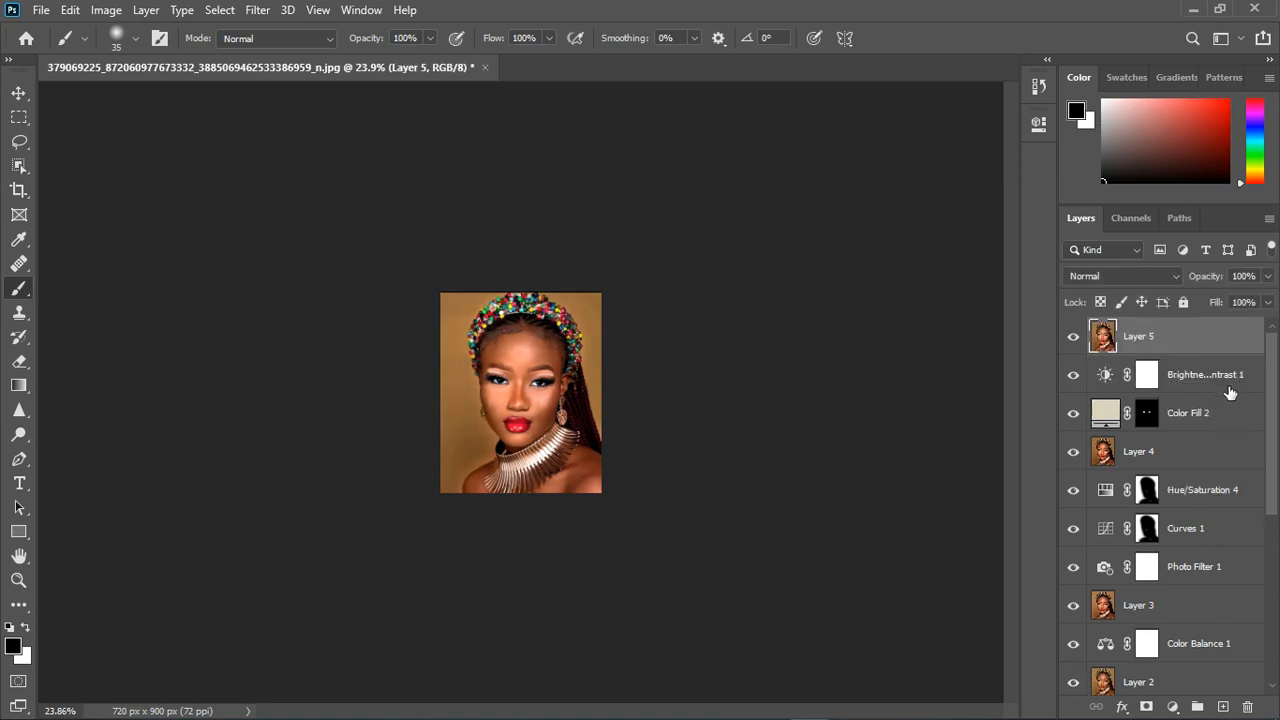
{"action": "left_click", "coordinate": [1231, 388]}
{"action": "scroll", "coordinate": [1217, 412], "scroll_direction": "down", "scroll_amount": 7}
{"action": "scroll", "coordinate": [1200, 496], "scroll_direction": "down", "scroll_amount": 2}
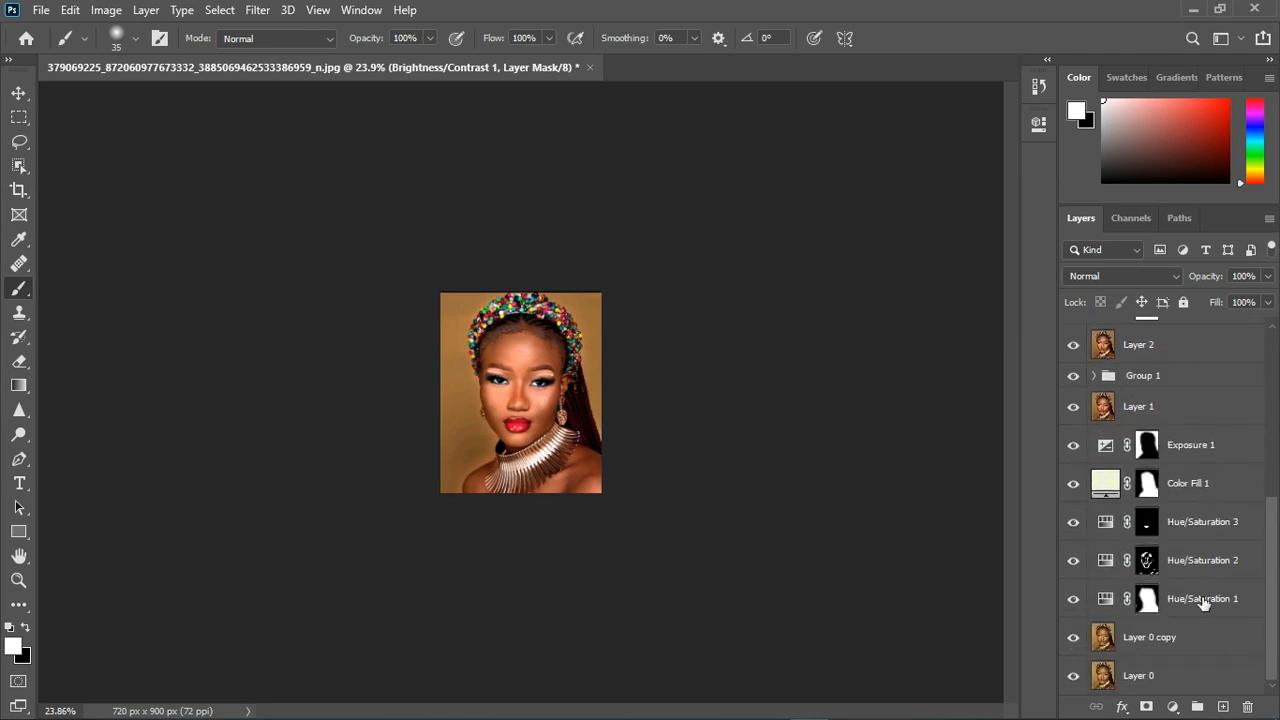
{"action": "left_click", "coordinate": [1203, 640], "text": "shift"}
{"action": "left_click", "coordinate": [1197, 707]}
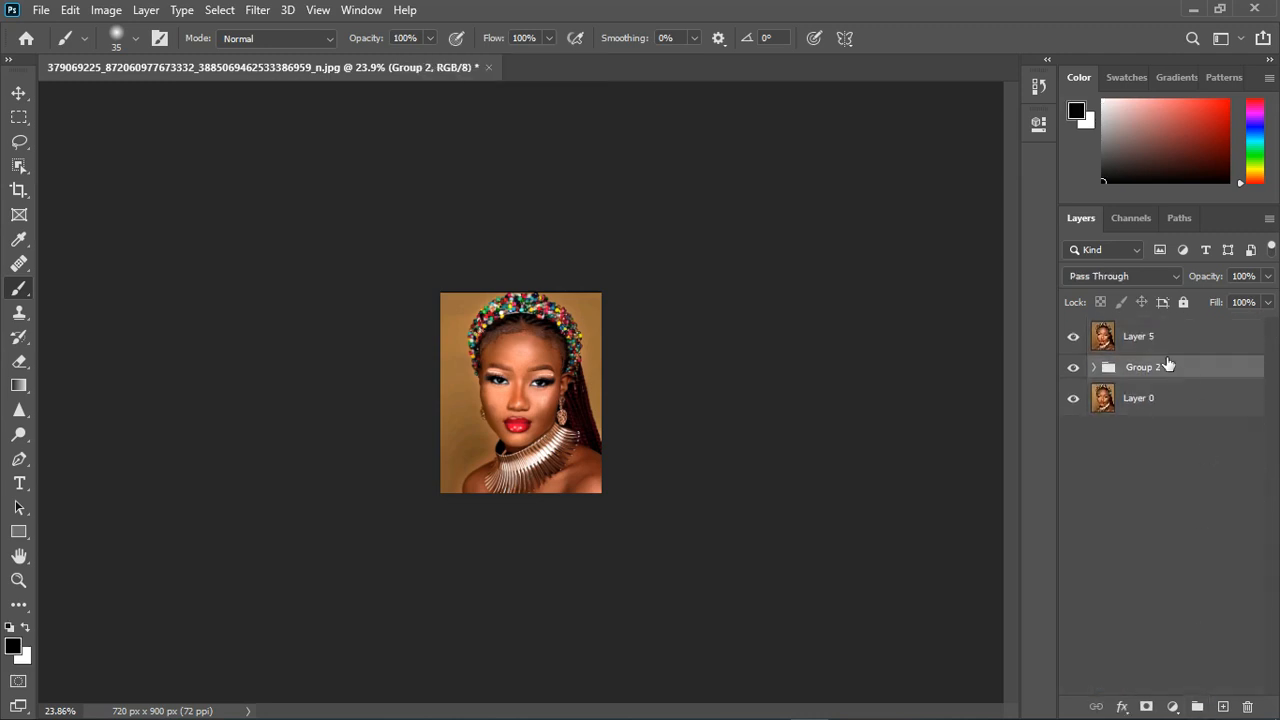
- Hide Group 2 and turn Layer 5 off and on to compare the retouched portrait with the original Layer 0
{"action": "left_click", "coordinate": [1074, 367]}
{"action": "scroll", "coordinate": [500, 376], "scroll_direction": "up", "scroll_amount": 5}
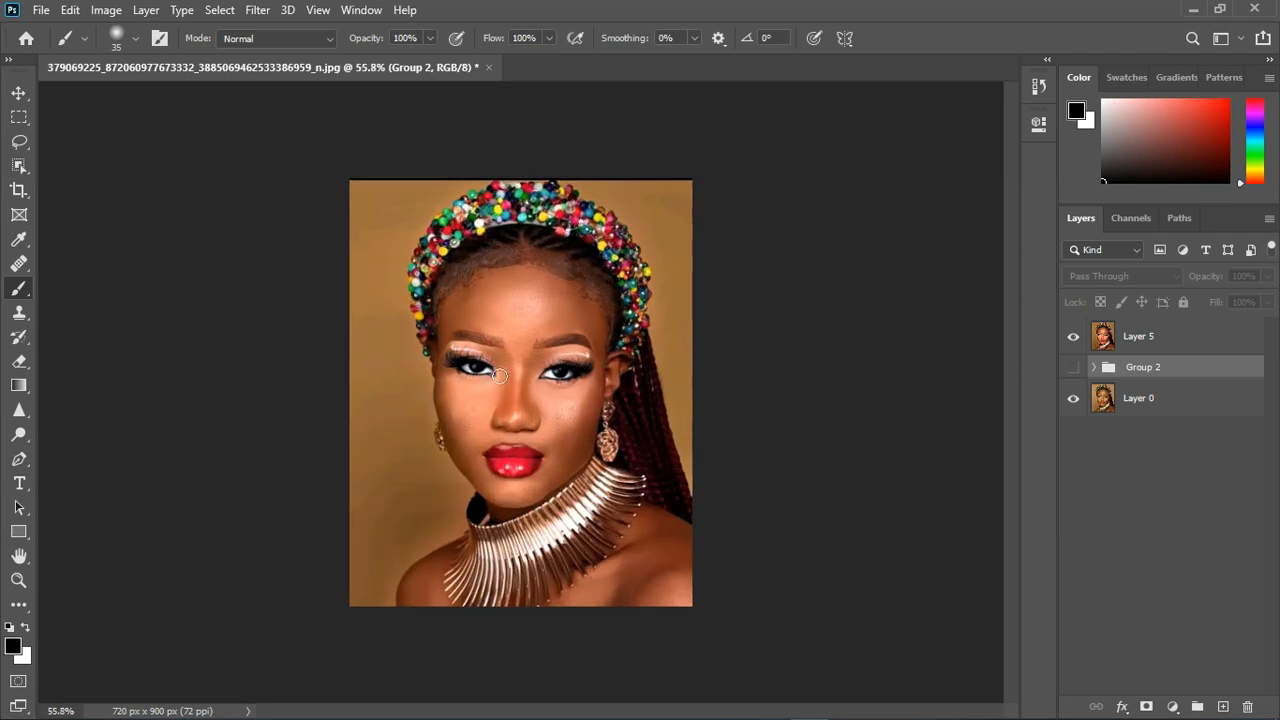
{"action": "left_click", "coordinate": [1076, 339]}
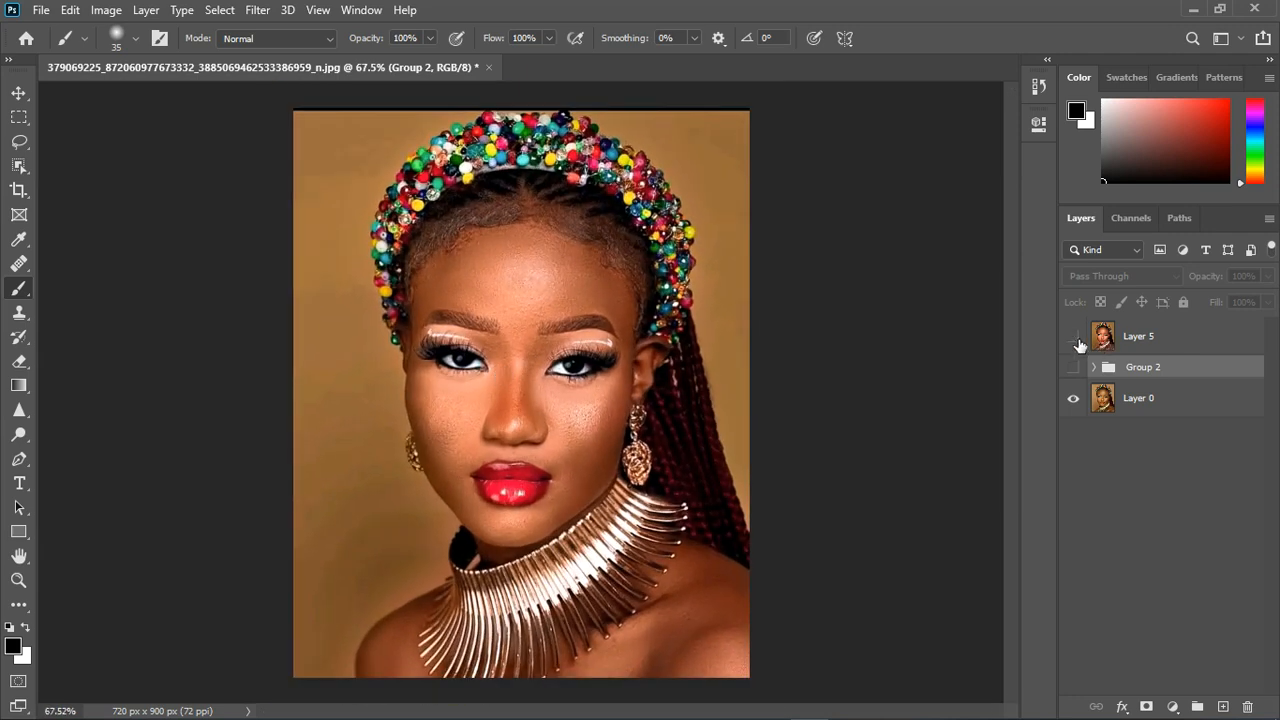
{"action": "left_click", "coordinate": [1076, 340]}
{"action": "left_click", "coordinate": [1076, 340]}
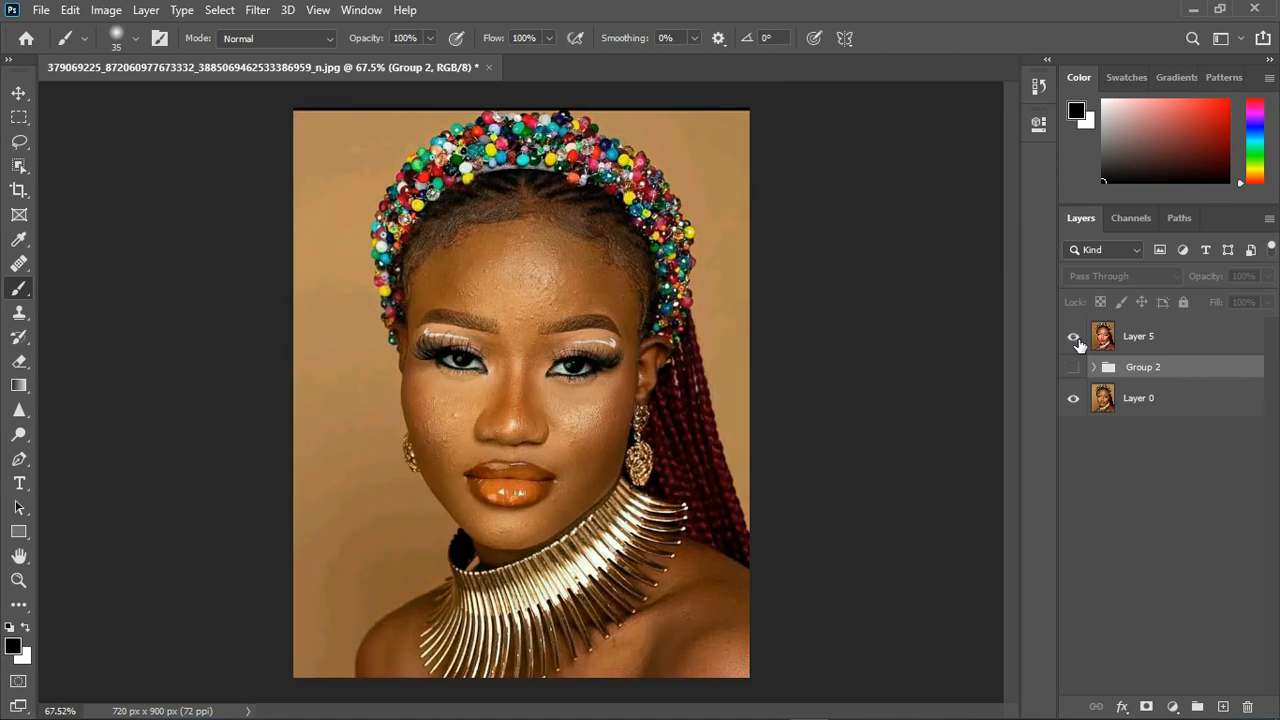
{"action": "left_click", "coordinate": [1076, 340]}
{"action": "scroll", "coordinate": [462, 363], "scroll_direction": "down", "scroll_amount": 2}
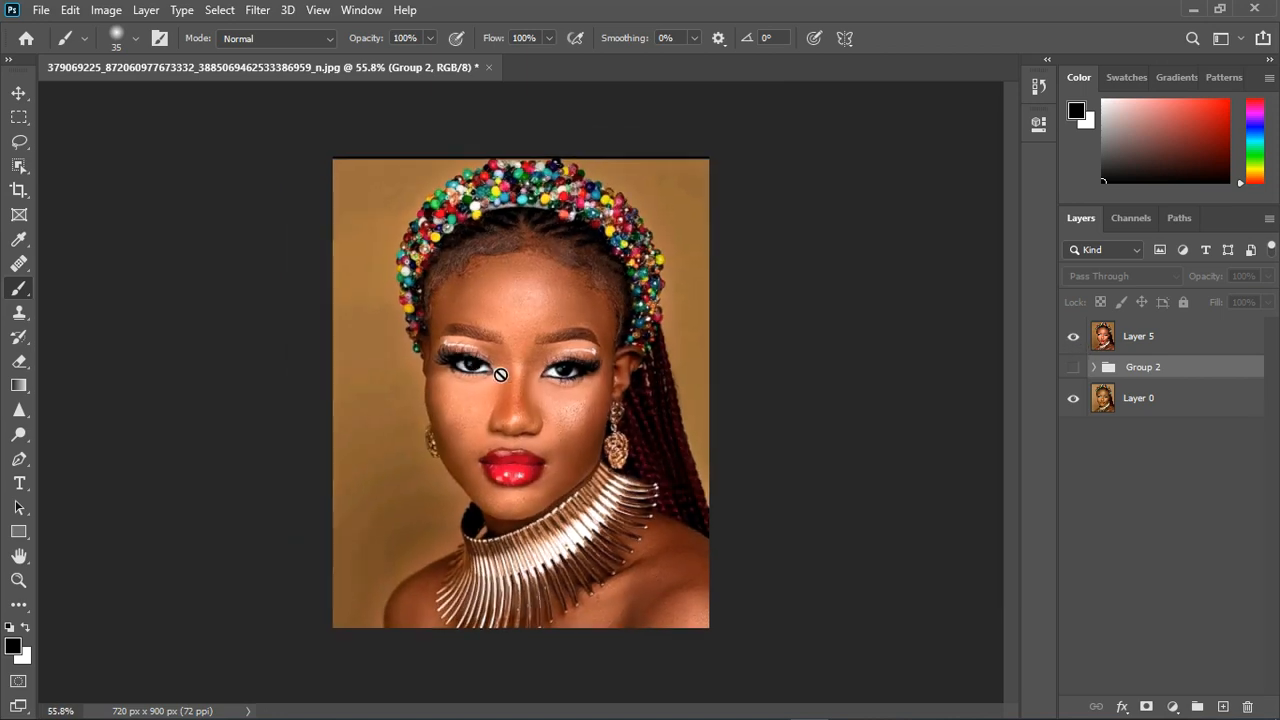
{"action": "scroll", "coordinate": [500, 374], "scroll_direction": "up", "scroll_amount": 2}
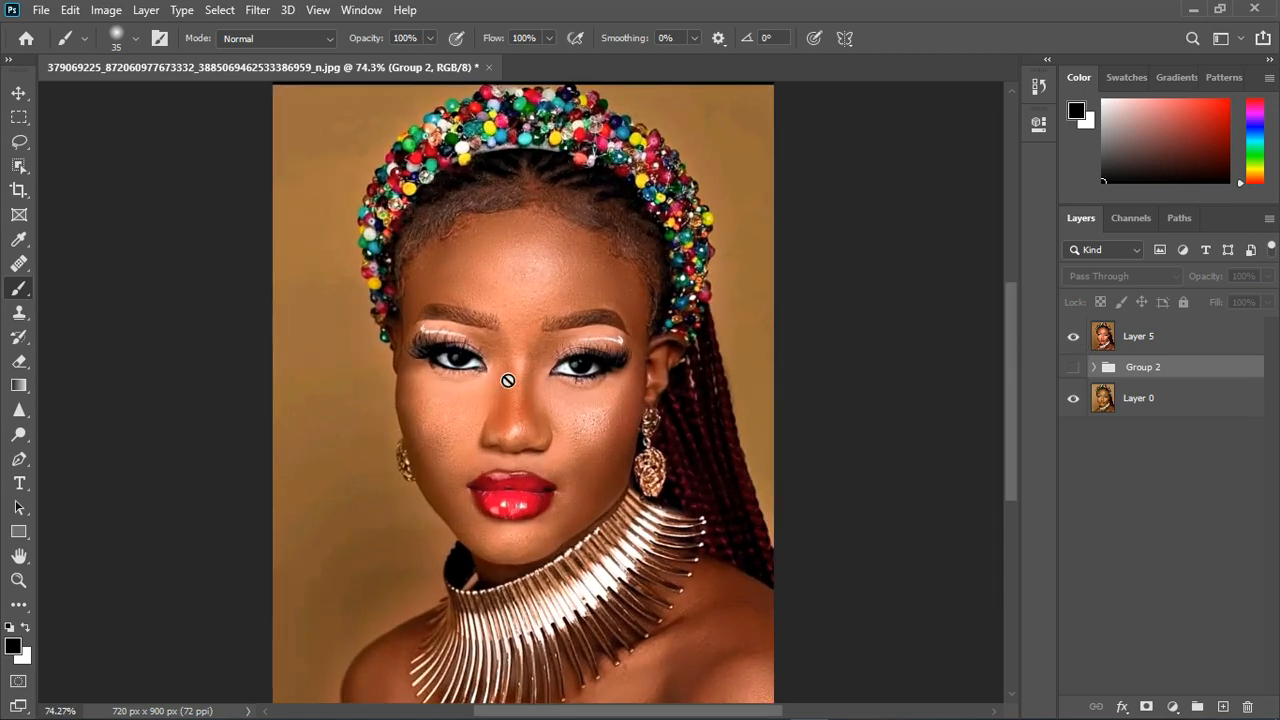